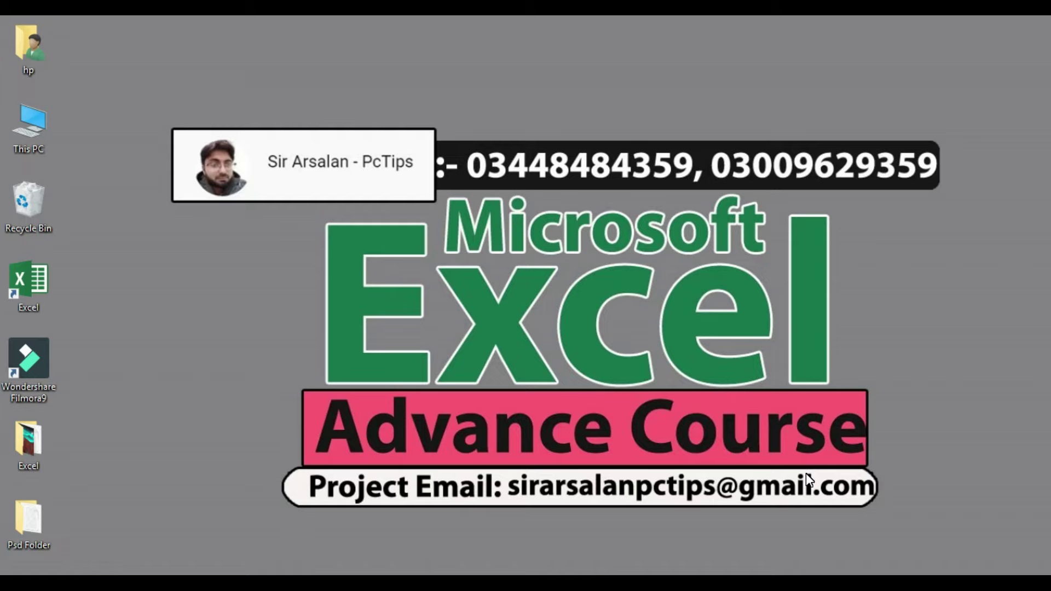
- Show the YouTube channel page, highlight the channel name, then switch to the Facebook page
left_click(518, 574)
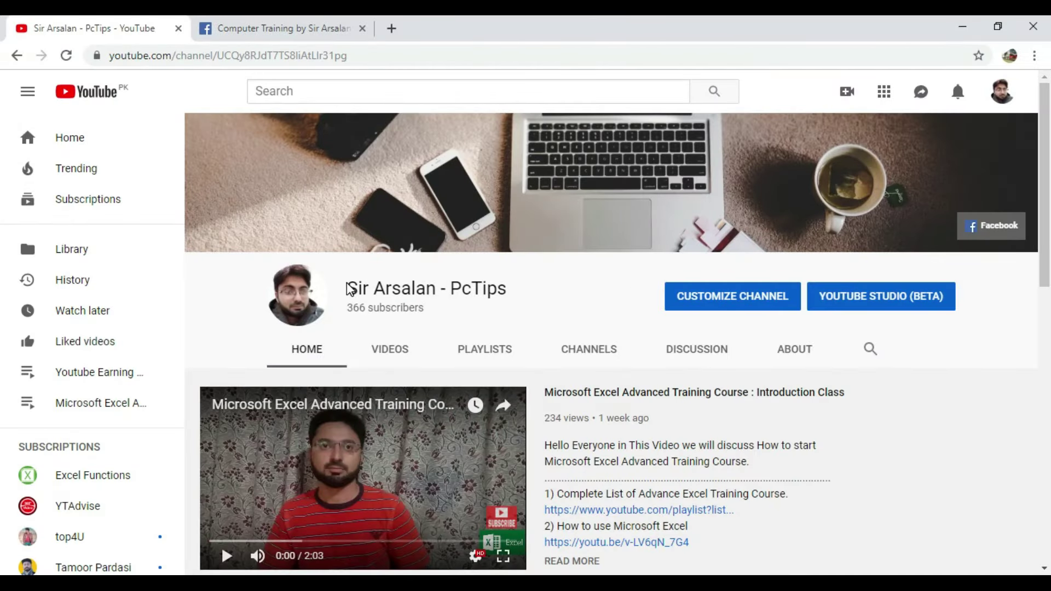
left_click_drag(348, 289, 527, 291)
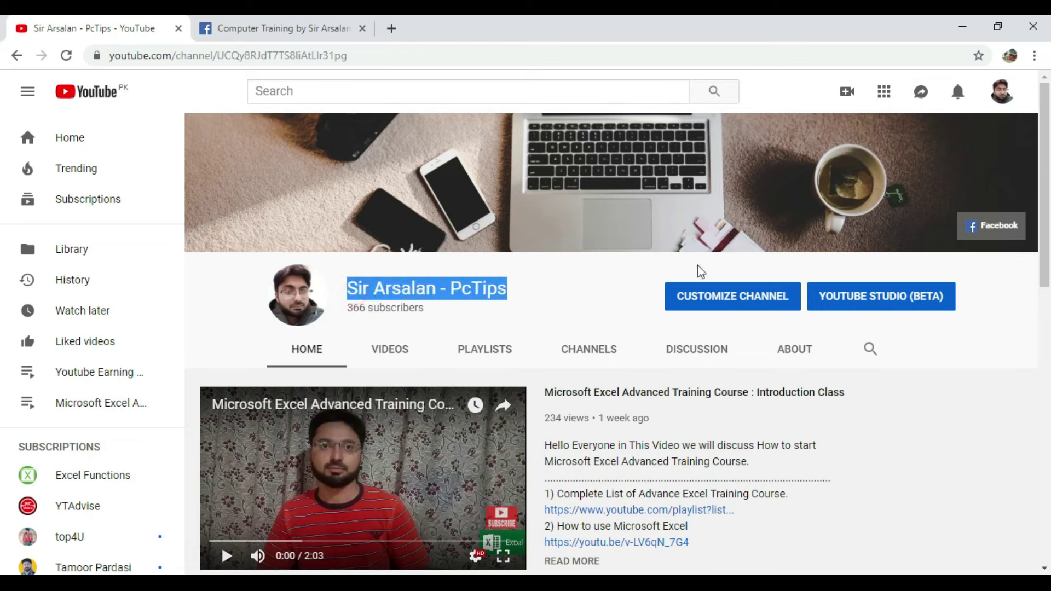
left_click(554, 287)
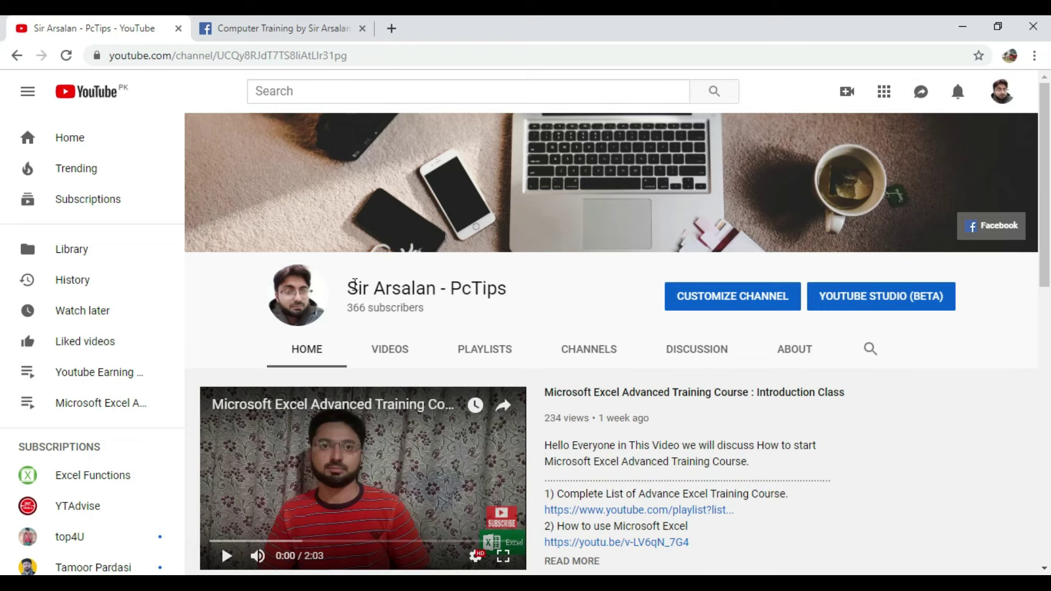
left_click_drag(349, 288, 512, 289)
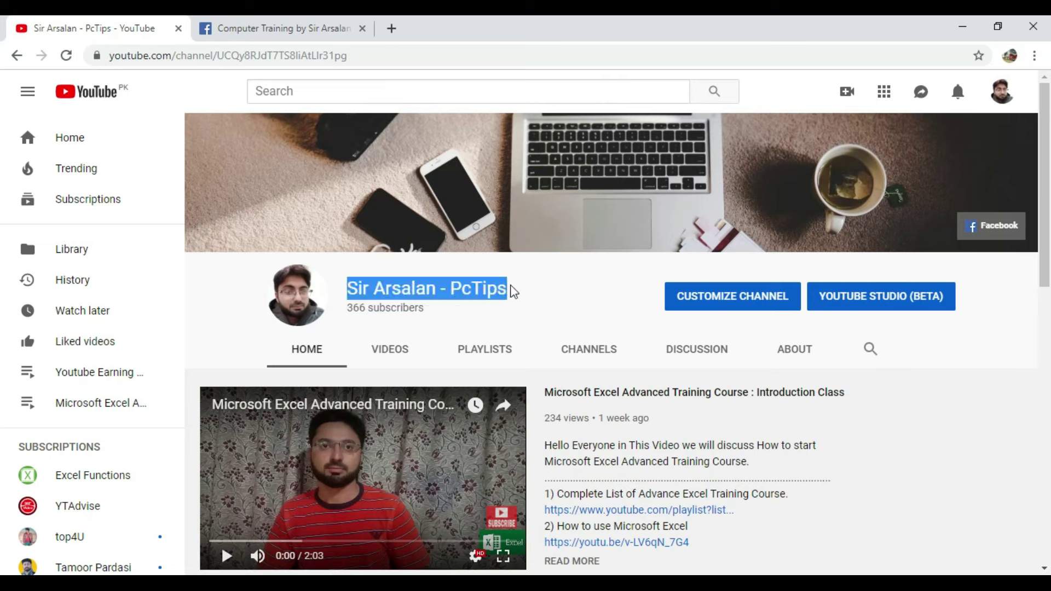
left_click(539, 293)
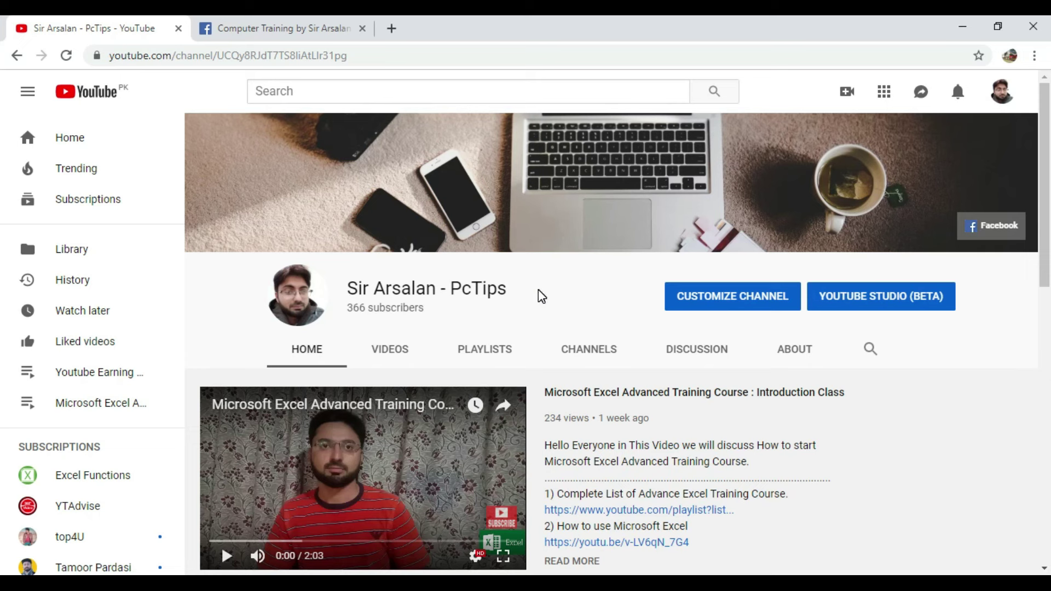
left_click(263, 28)
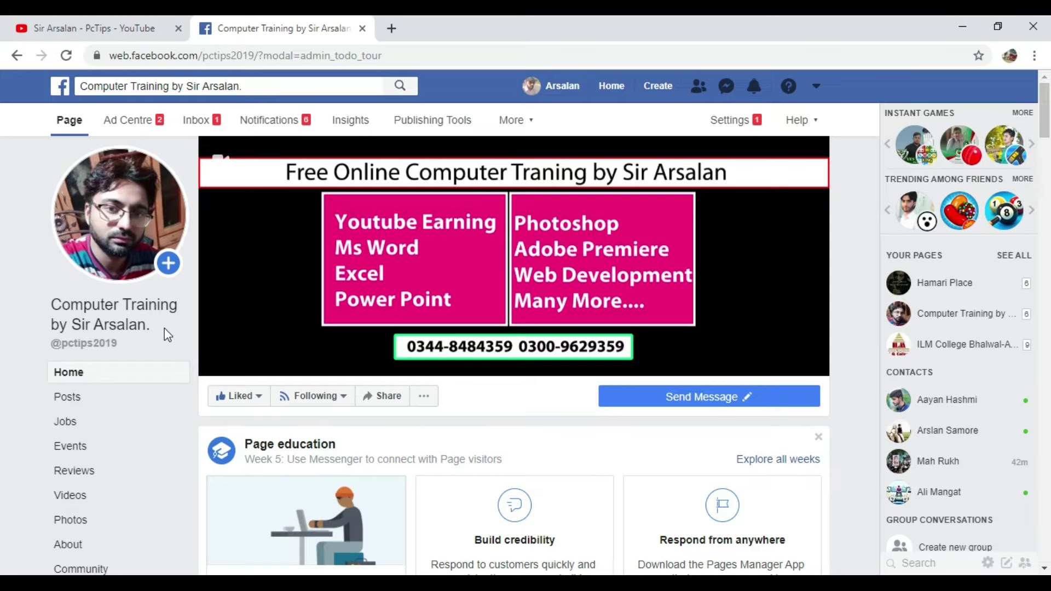
- Return to the YouTube channel tab and minimize the browser
left_click(77, 19)
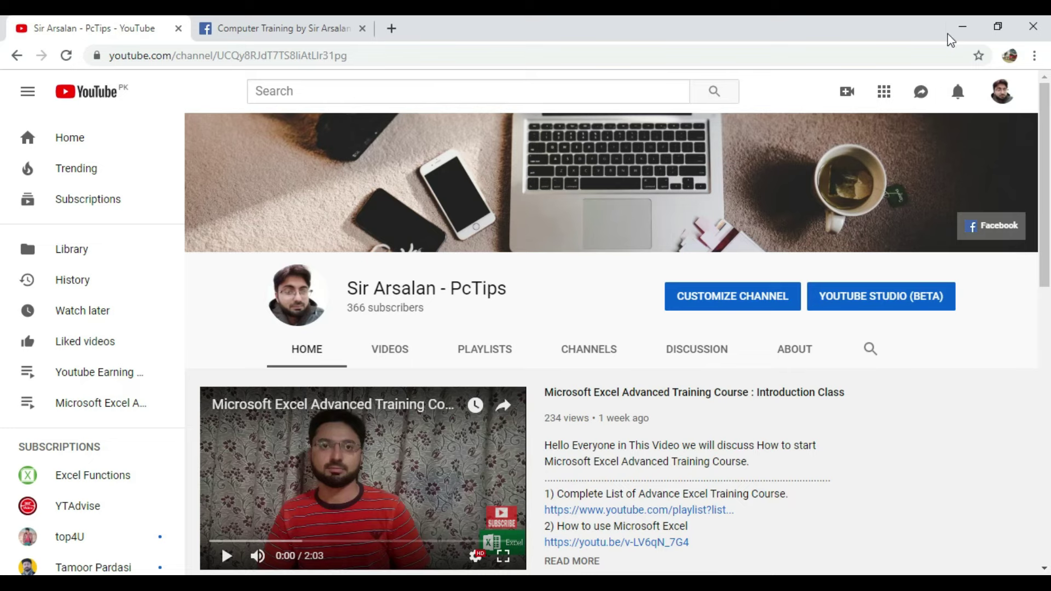
left_click(962, 27)
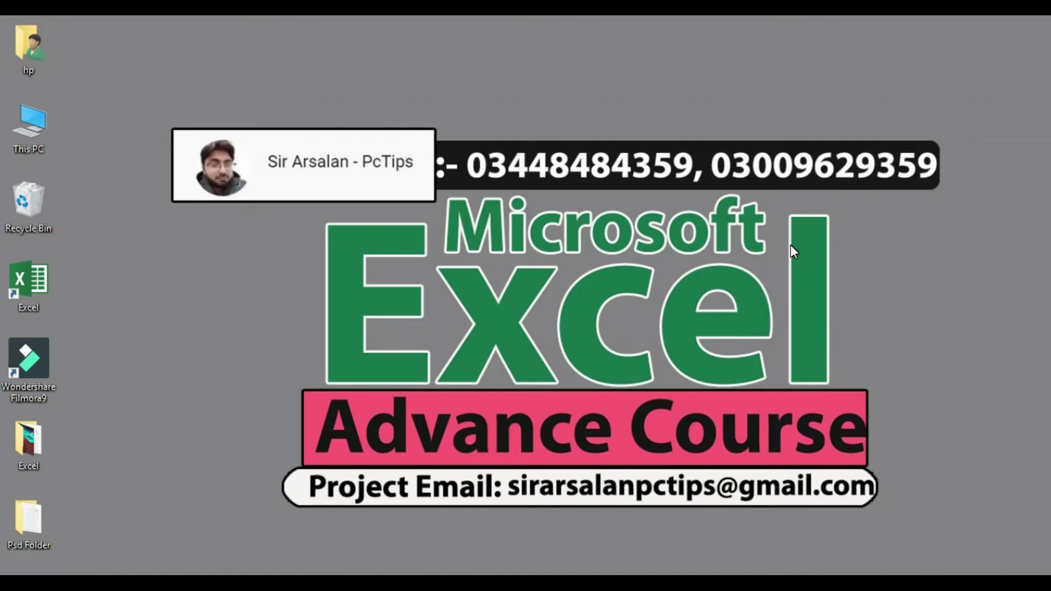
- Refresh the desktop, then select and clear A1:O17 in the blank Book1 workbook
right_click(848, 262)
left_click(898, 327)
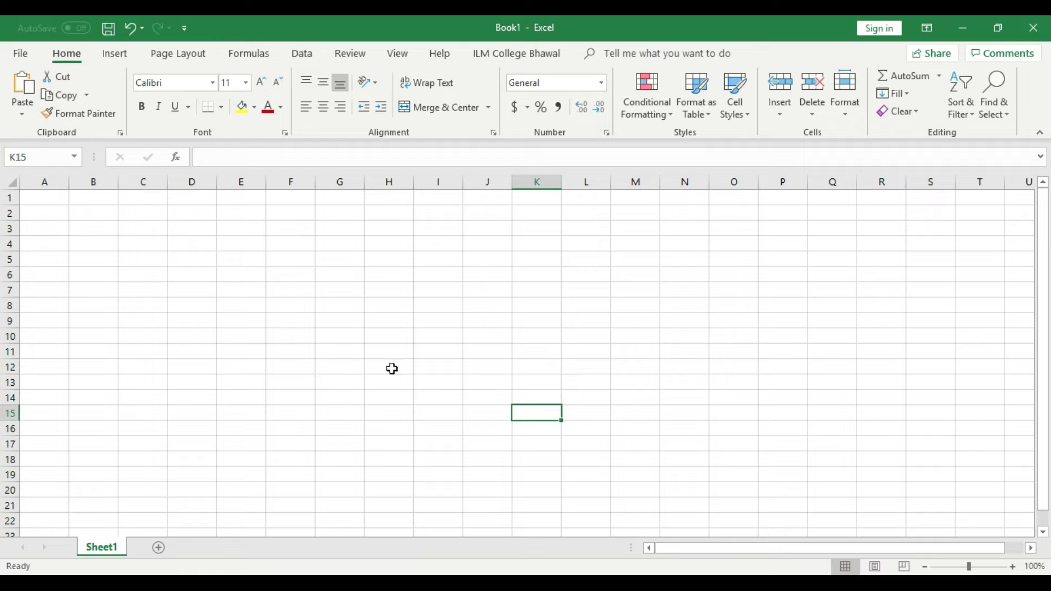
left_click_drag(46, 198, 751, 447)
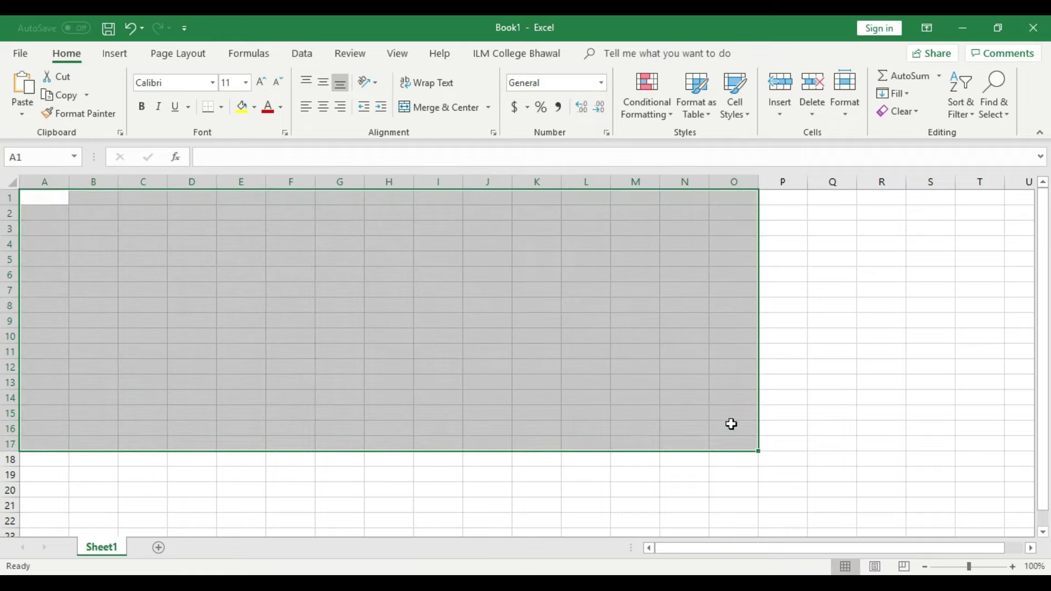
left_click(852, 446)
- Zoom the sheet in to 130% and move the active cell to L12
left_click(1013, 566)
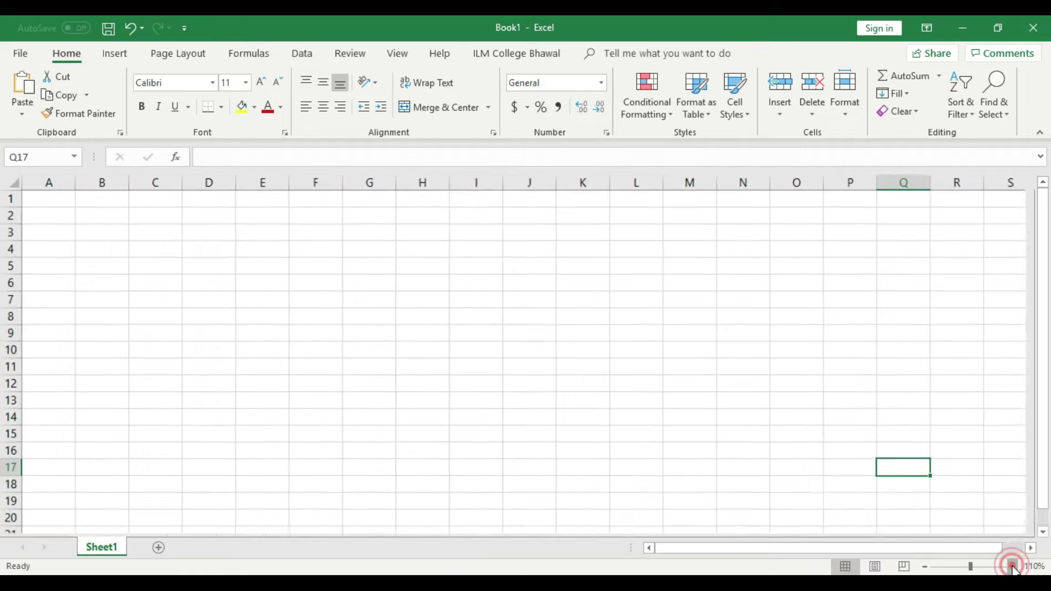
left_click(1012, 567)
left_click(1013, 566)
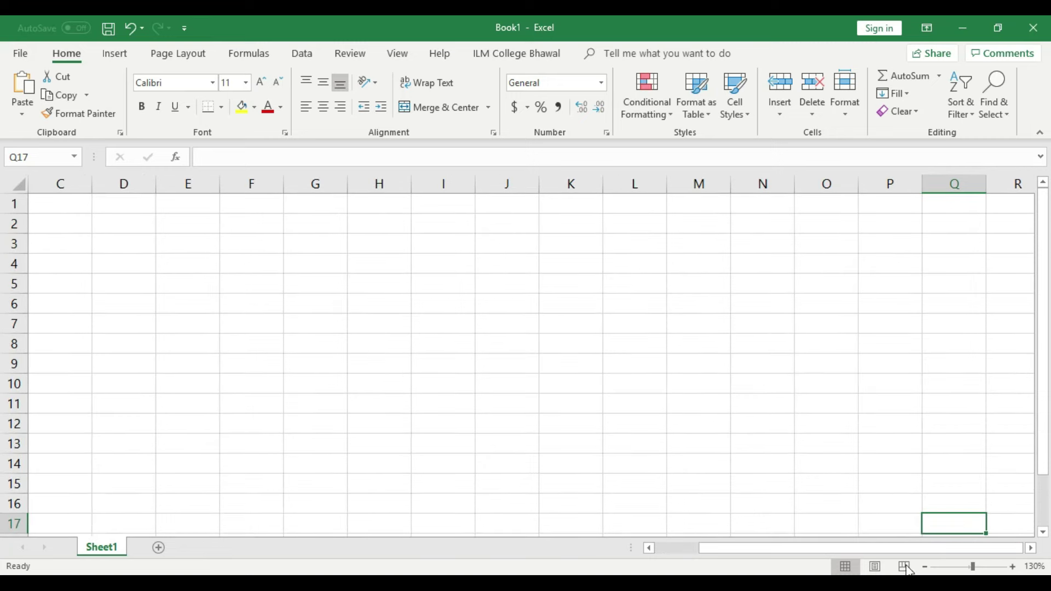
mouse_move(817, 549)
left_mouse_down()
mouse_move(714, 559)
mouse_move(681, 549)
left_mouse_up()
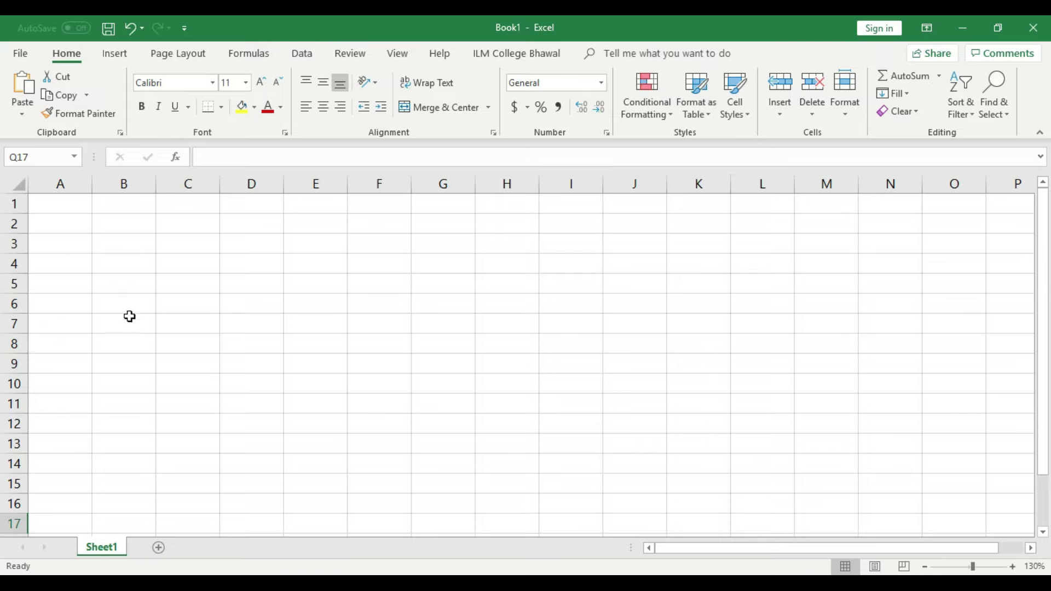
key("Left")
key("Left")
key("Left")
key("Up")
key("Up")
key("Up")
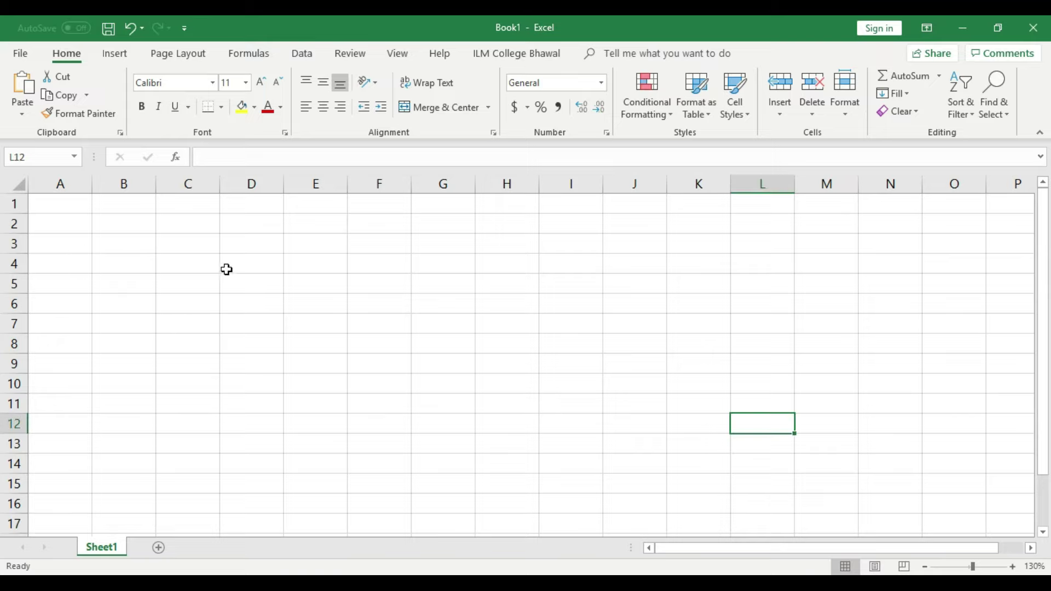
- Enter the headings S.no, Name, ID and Jan Sale in D4:G4
left_click(260, 262)
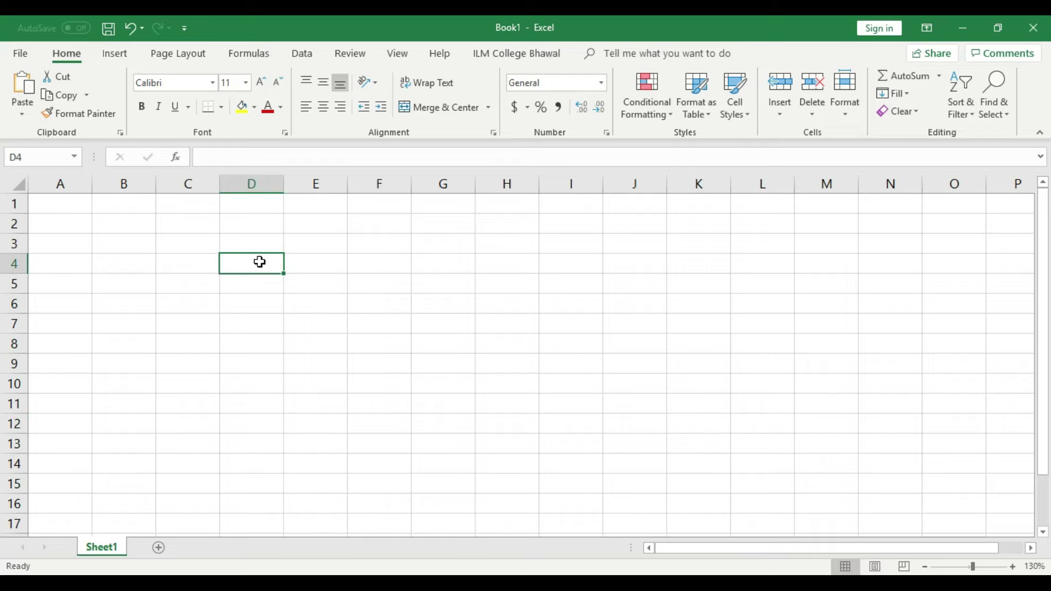
type("S.no")
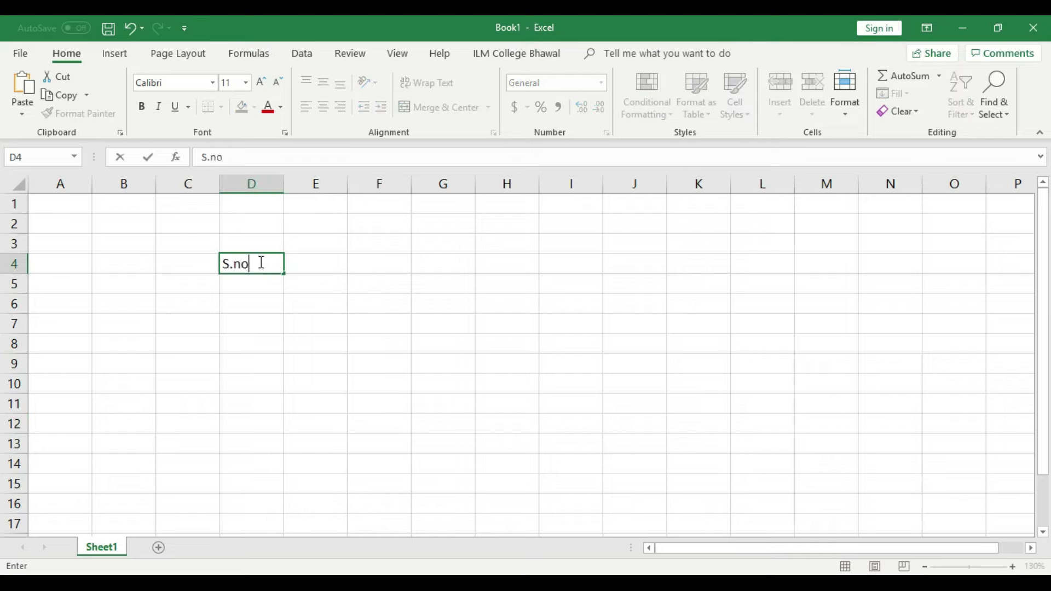
left_click(307, 259)
type("N")
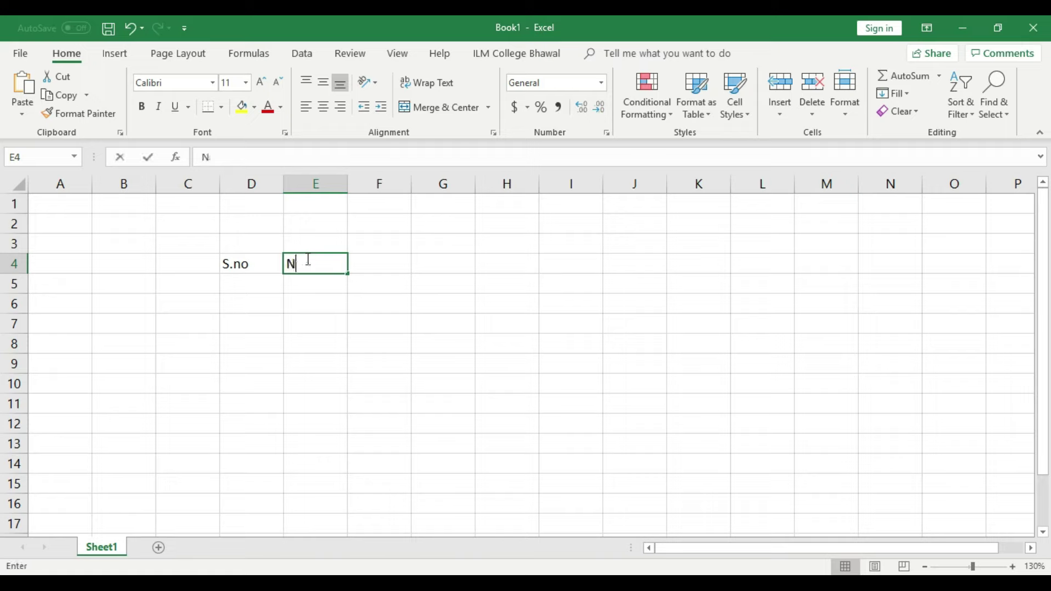
type("ame")
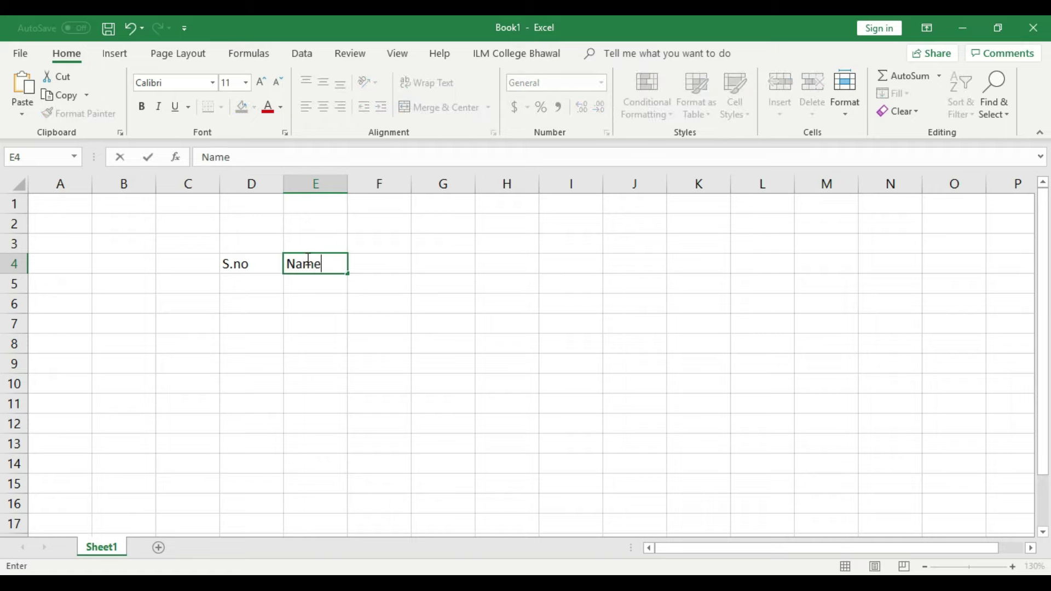
key("Tab")
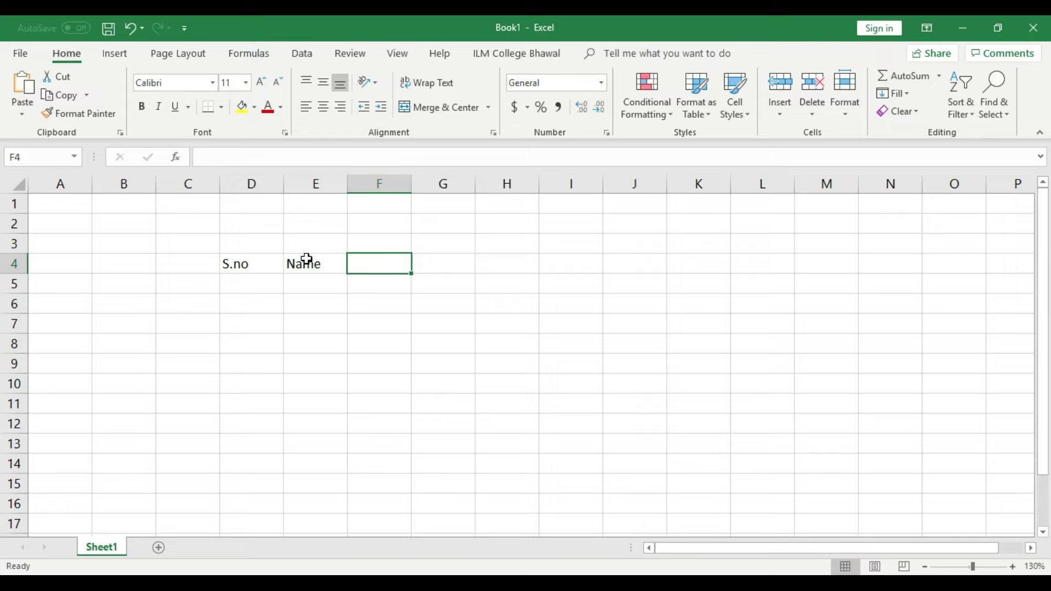
type("ID")
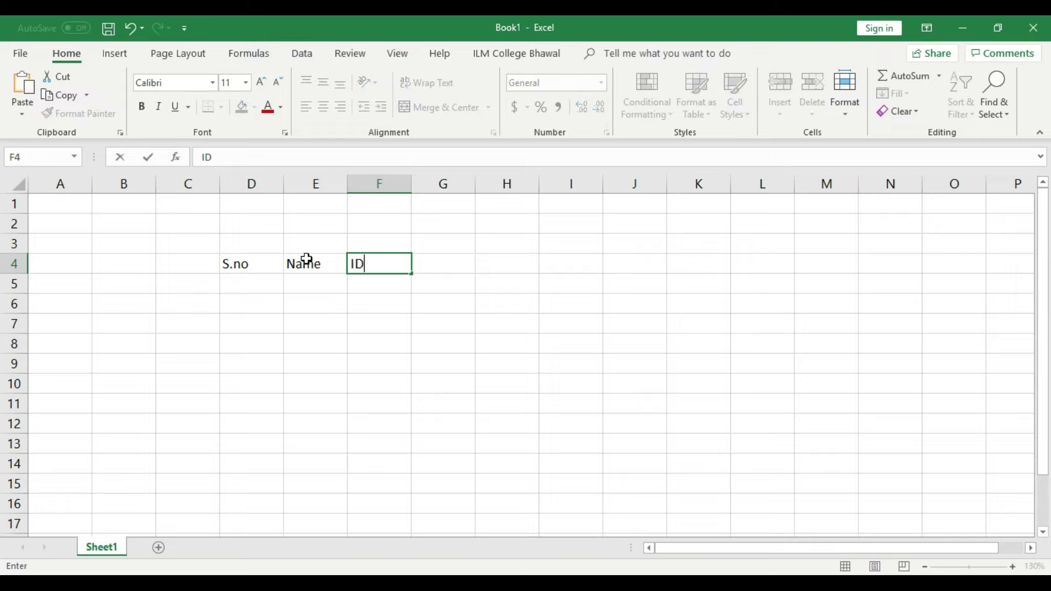
key("Tab")
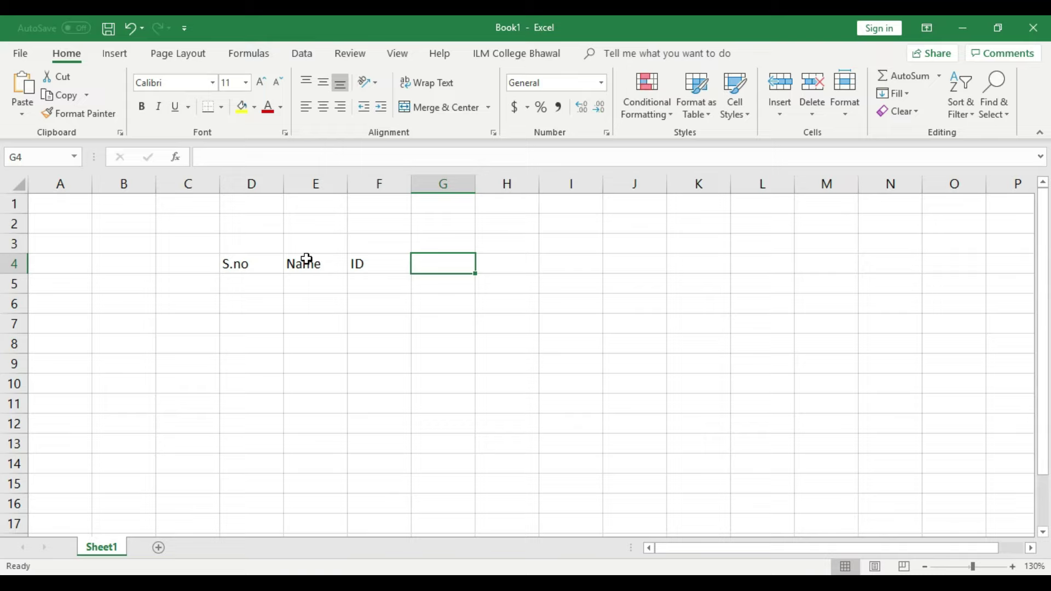
type("Jan ")
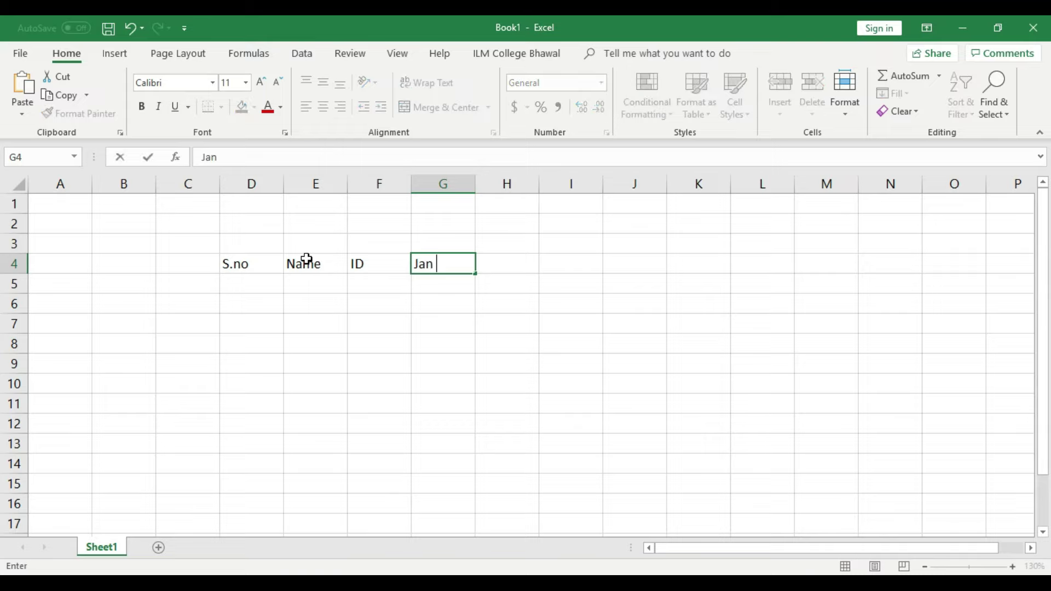
type("Sale")
key("Tab")
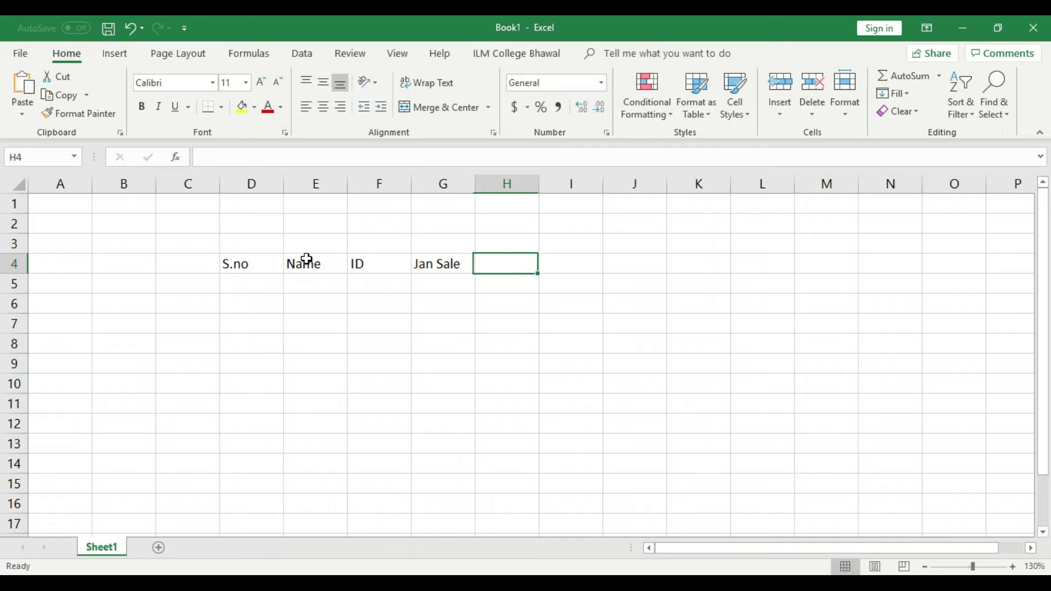
- Add the Feb Sale heading, then March Sale shortened to Mar Sale
type("Fev")
key("BackSpace")
type("b Sale")
key("Tab")
type("March Sale")
key("Tab")
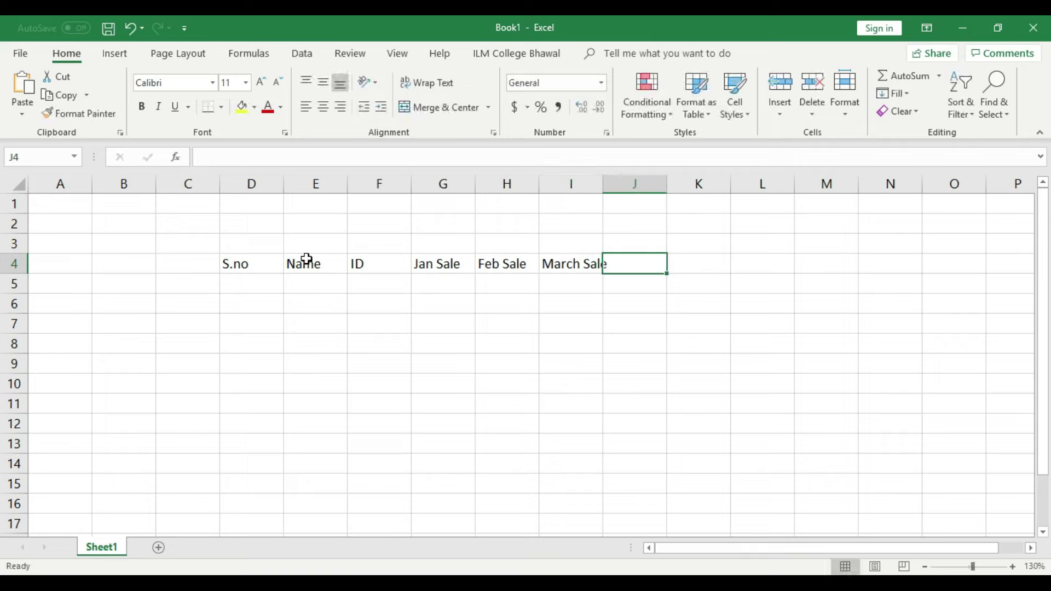
double_click(580, 265)
key("BackSpace")
key("BackSpace")
key("End")
key("Tab")
- Enter April Sale, May Sale and June Sale in J4:L4
type("April ")
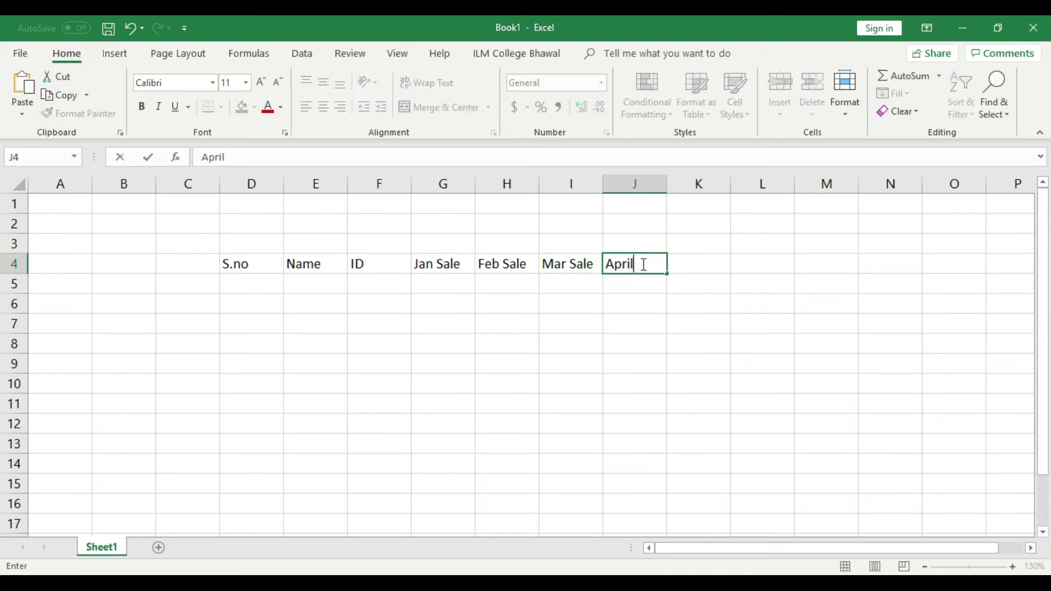
type("sALE")
left_click(666, 307)
left_click(688, 267)
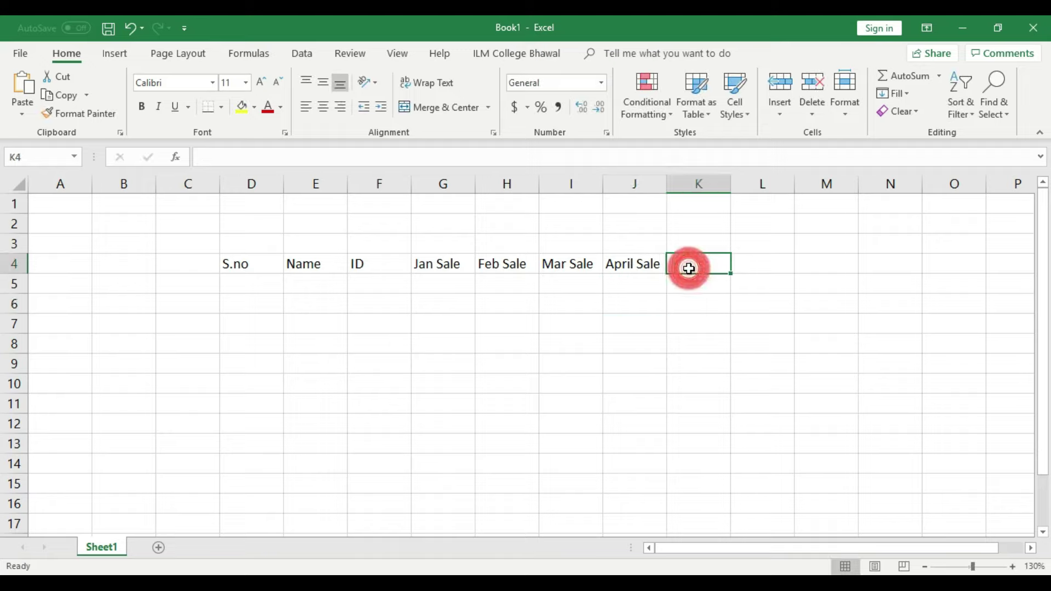
type("May Sale")
left_click(723, 299)
left_click(754, 264)
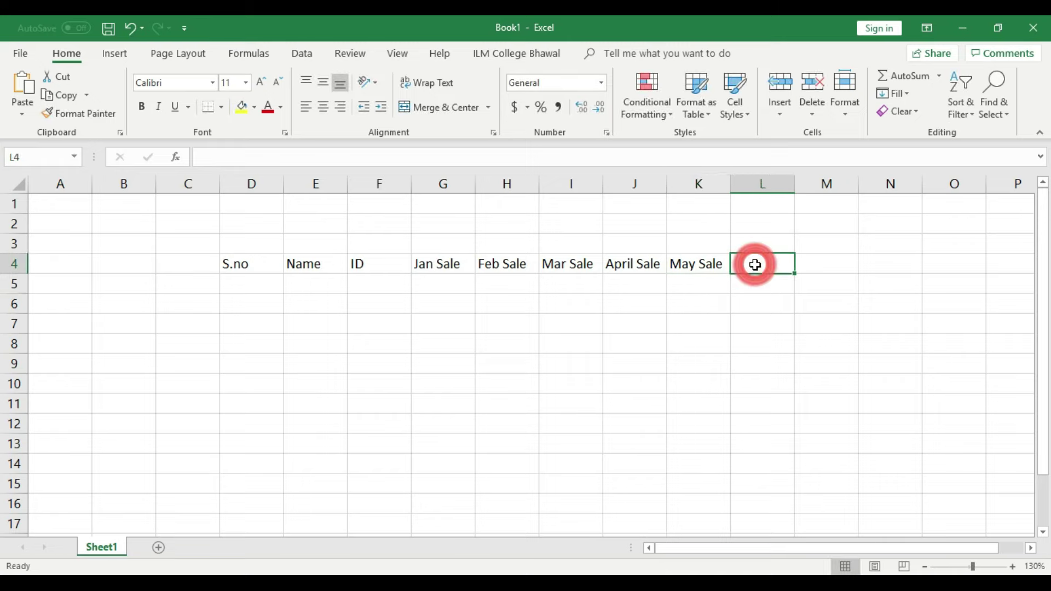
type("June July")
key("BackSpace")
key("BackSpace")
key("BackSpace")
key("BackSpace")
type("Sale")
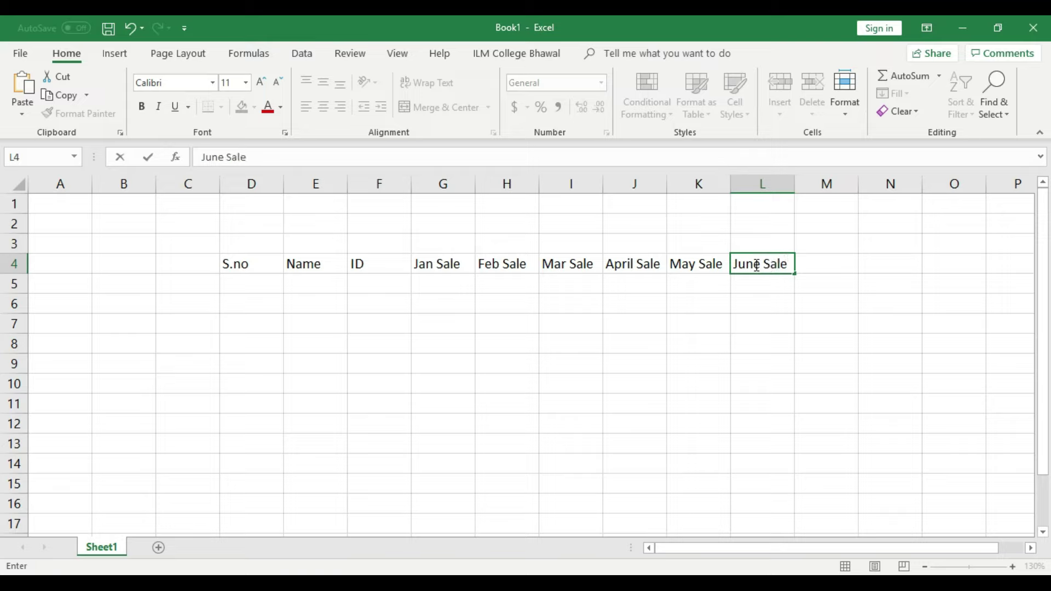
left_click(543, 335)
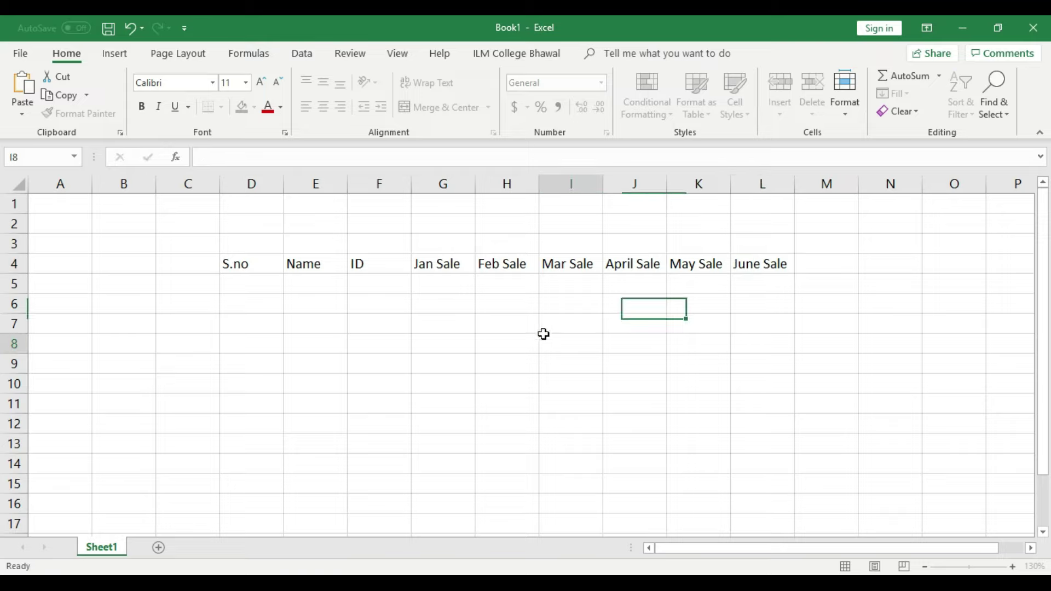
- Auto-fit columns D, E and F to their S.no, Name and ID headings
double_click(283, 183)
left_click(313, 268)
double_click(318, 185)
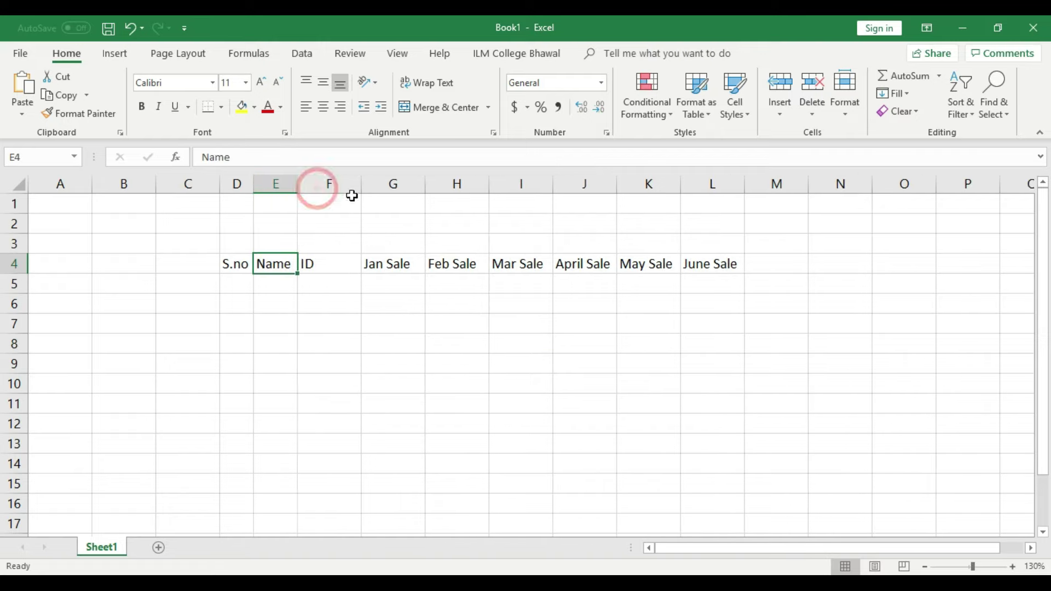
double_click(362, 184)
left_click(382, 182)
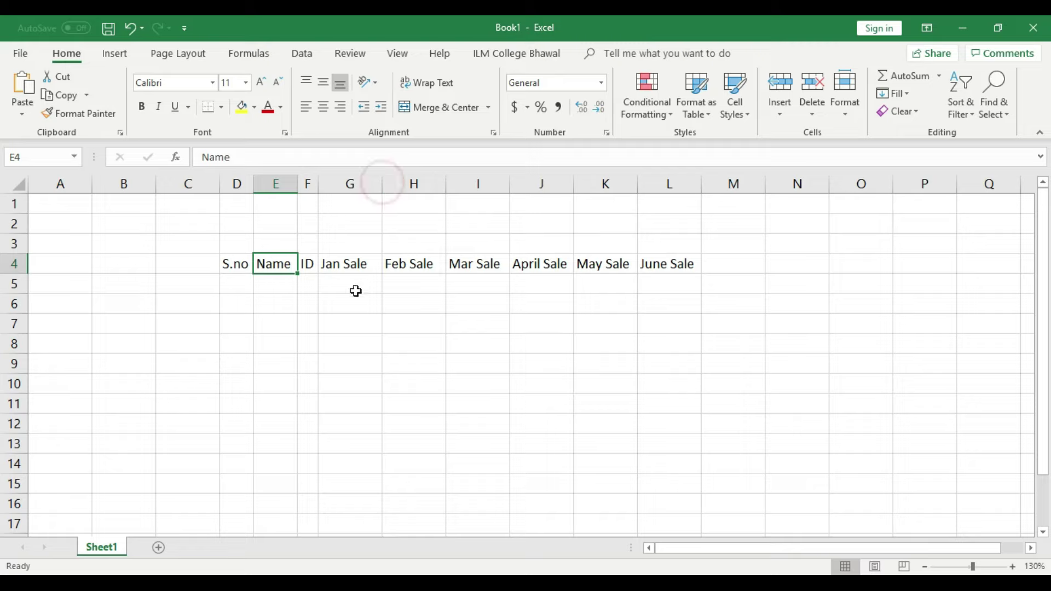
- Break the Jan, Feb and Mar Sale headers onto two lines and fit column G
double_click(345, 263)
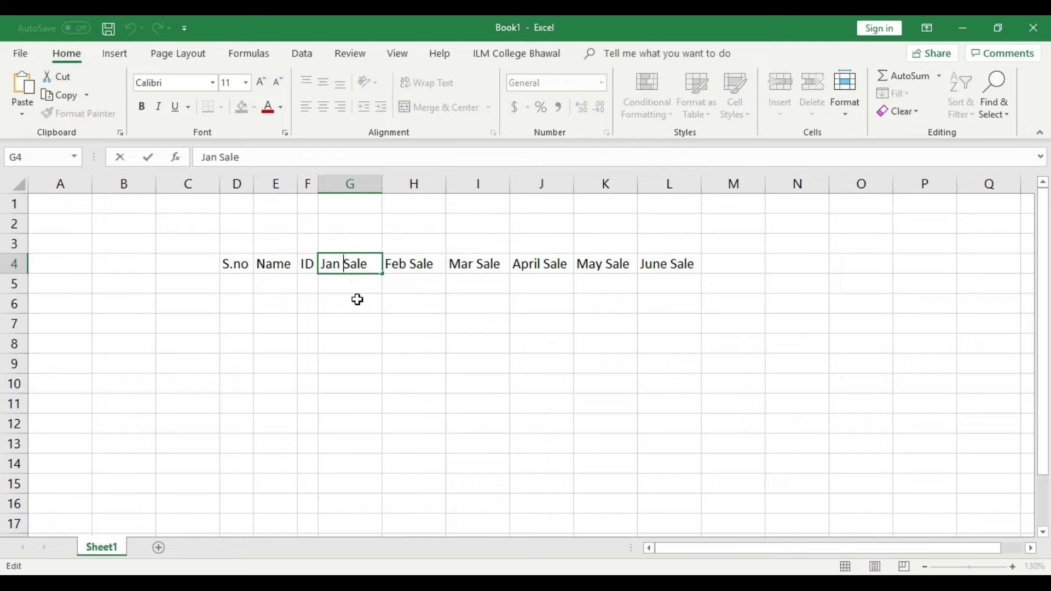
key("alt+Return")
left_click(388, 339)
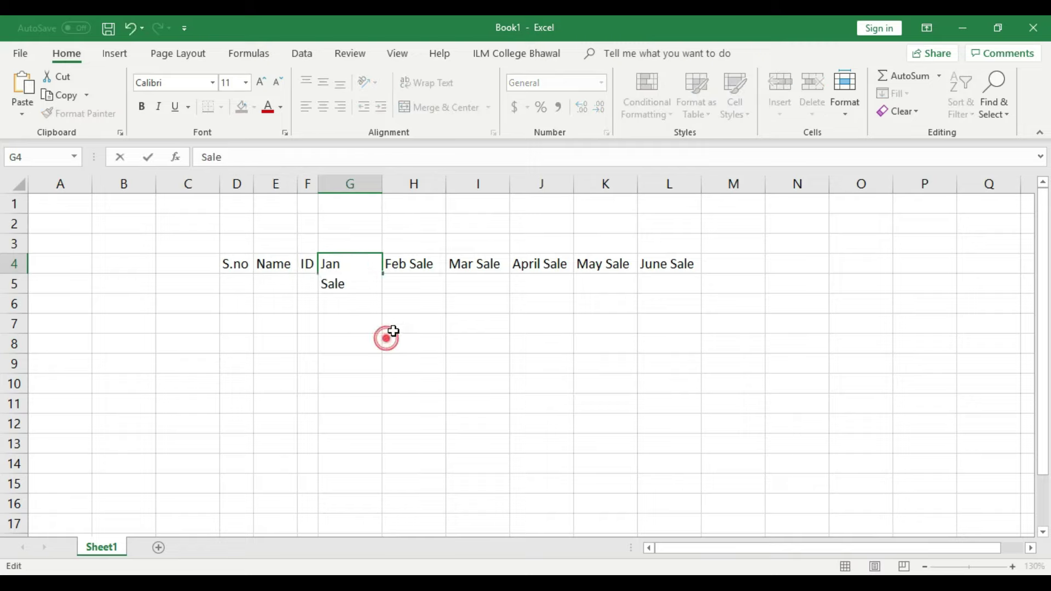
double_click(380, 178)
double_click(383, 287)
key("alt+Return")
left_click(419, 325)
left_click(446, 283)
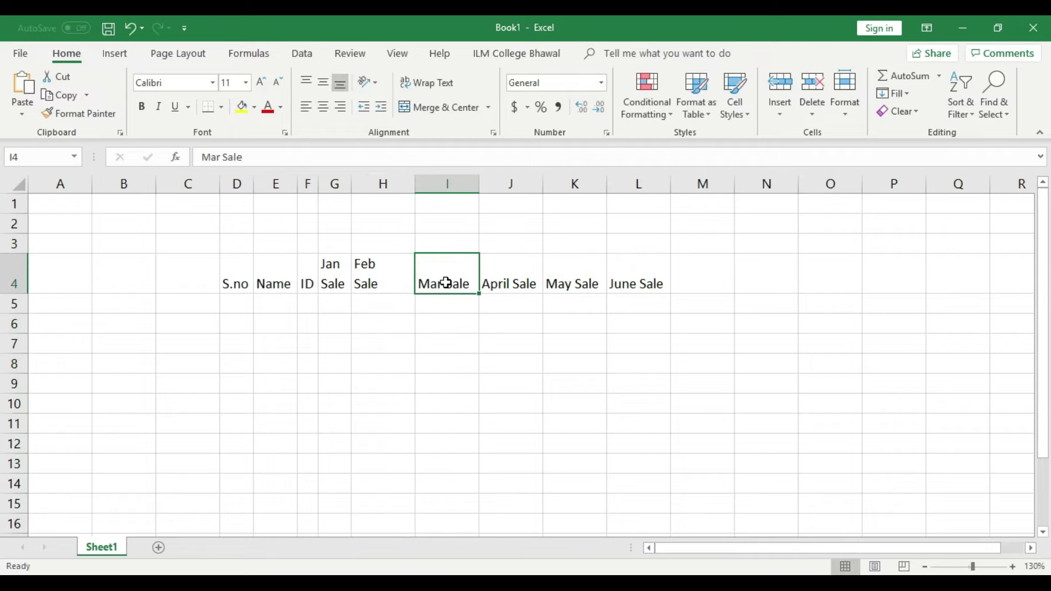
double_click(445, 283)
key("alt+Return")
left_click(484, 347)
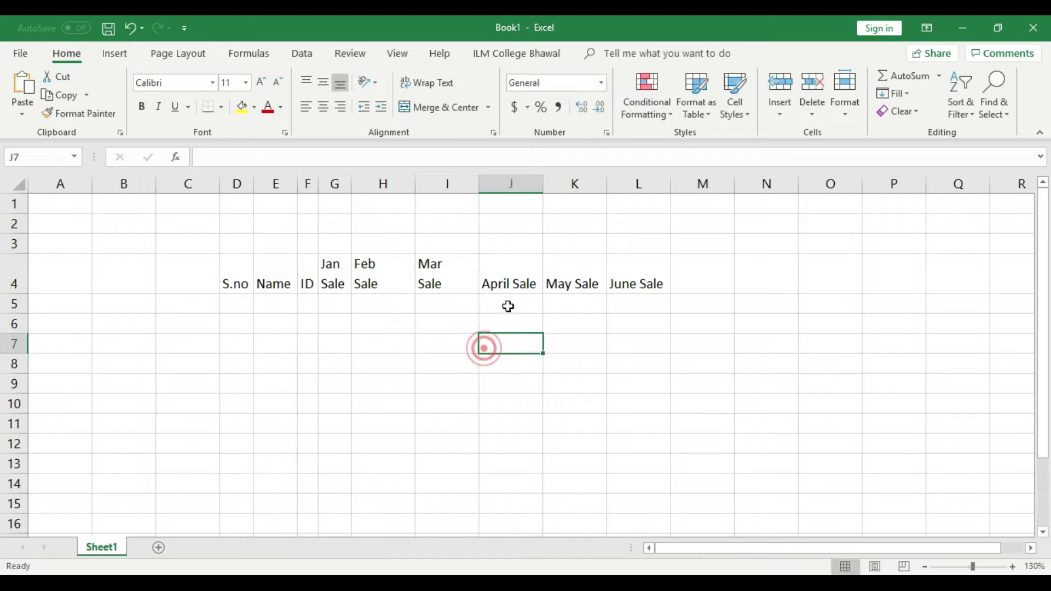
- Break the April, May and June Sale headers onto two lines, then select row 4
left_click(513, 285)
key("alt+Return")
left_click(582, 347)
double_click(575, 284)
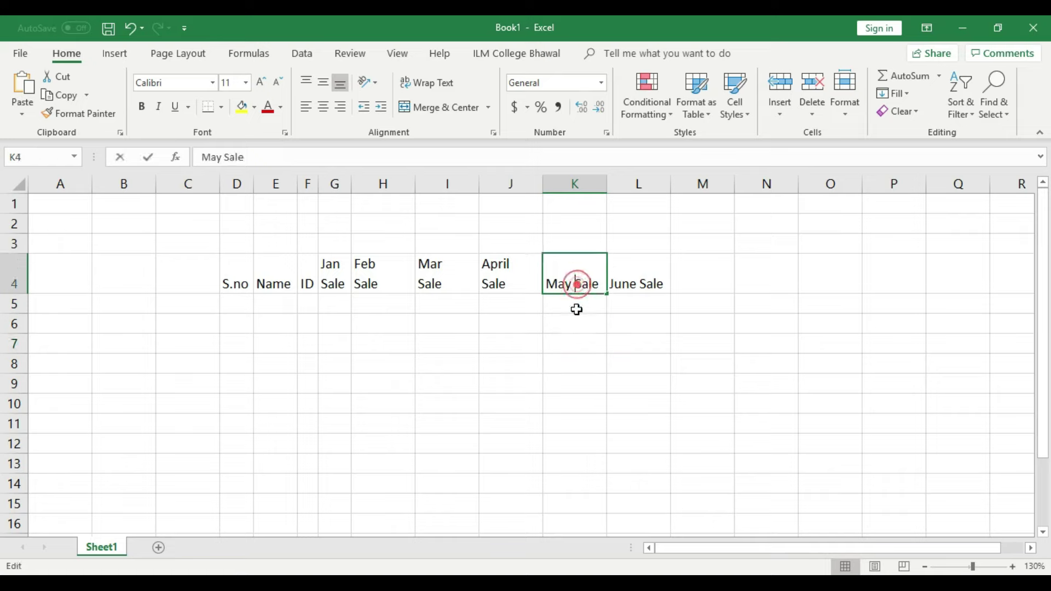
key("alt+Return")
left_click(615, 348)
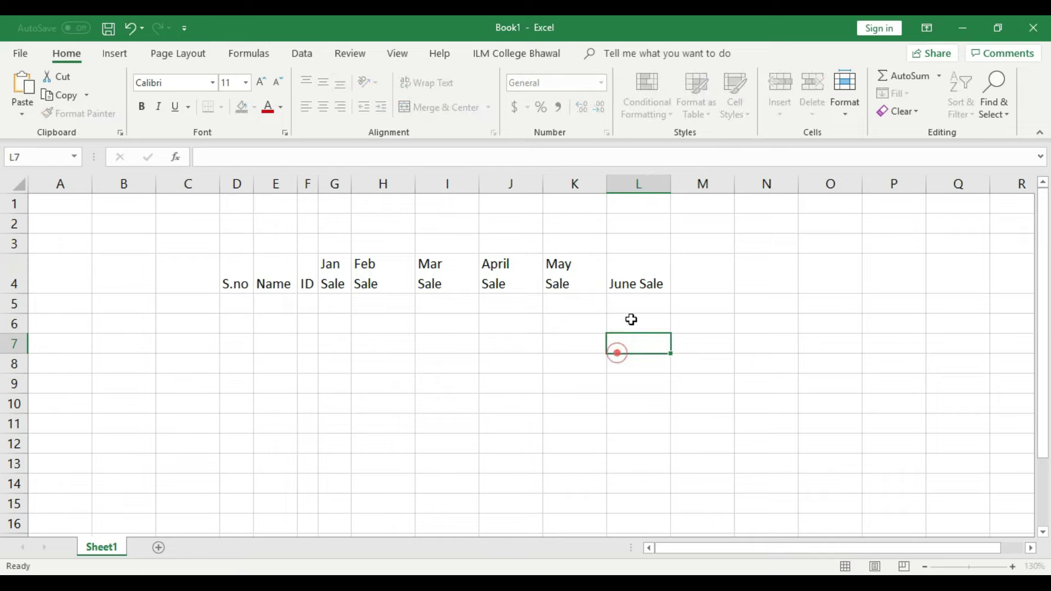
double_click(642, 284)
key("alt+Return")
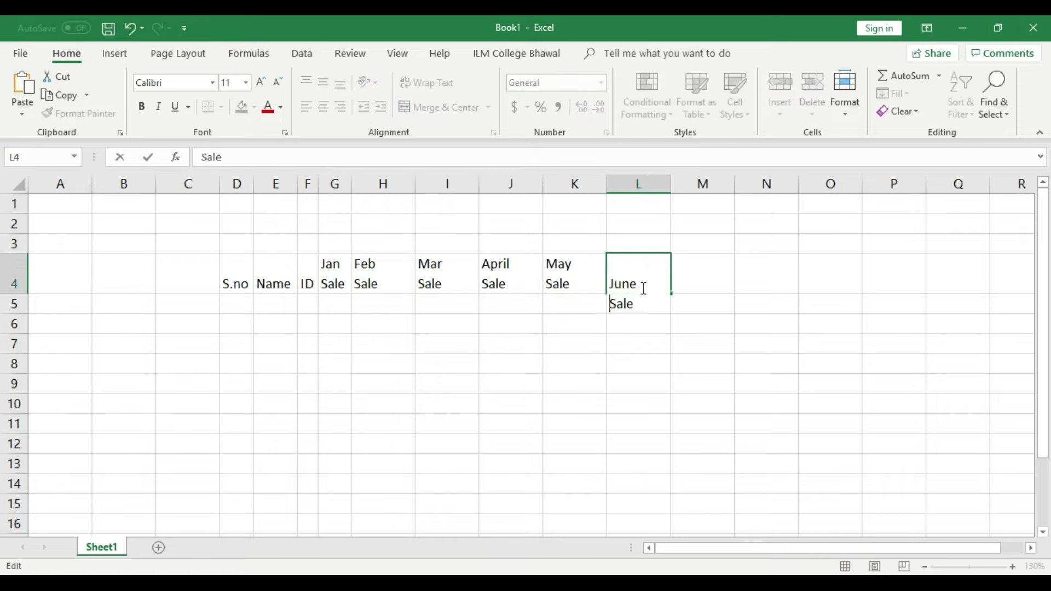
left_click(593, 365)
left_click(12, 271)
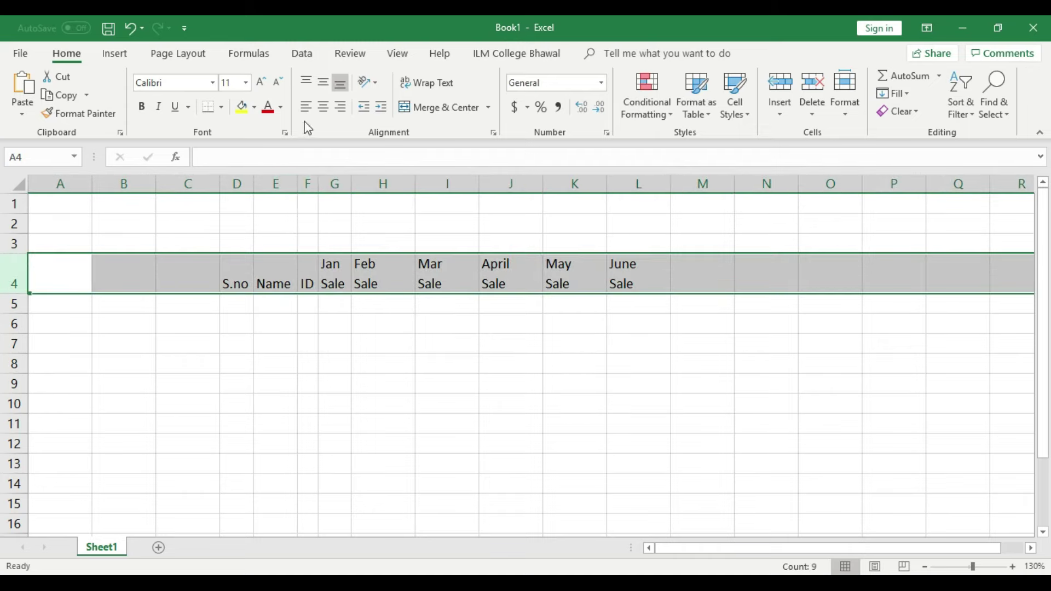
- Make the row 4 headers bold and centred vertically and horizontally
left_click(323, 85)
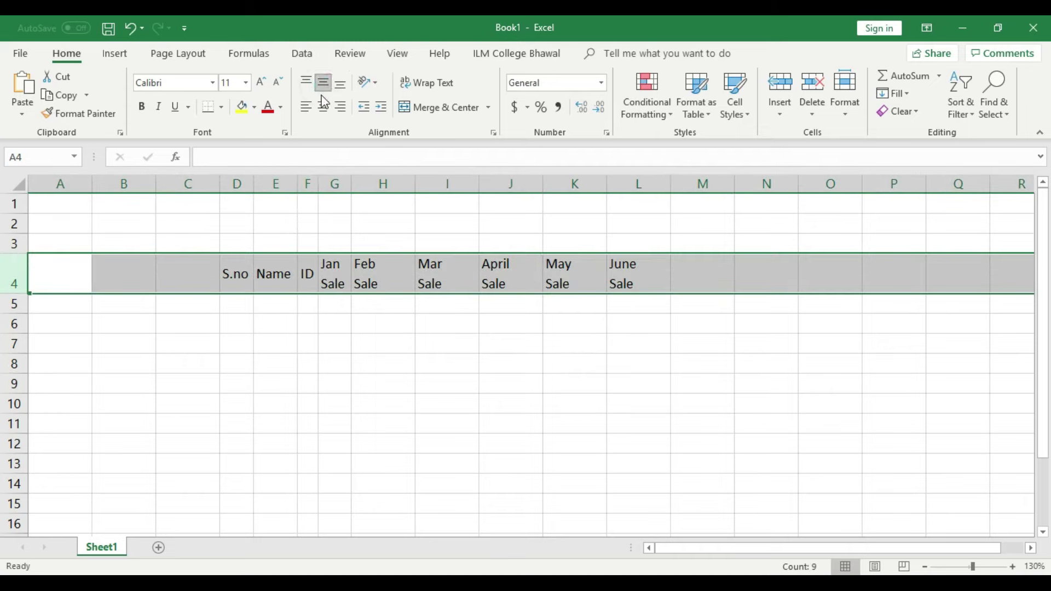
left_click(323, 109)
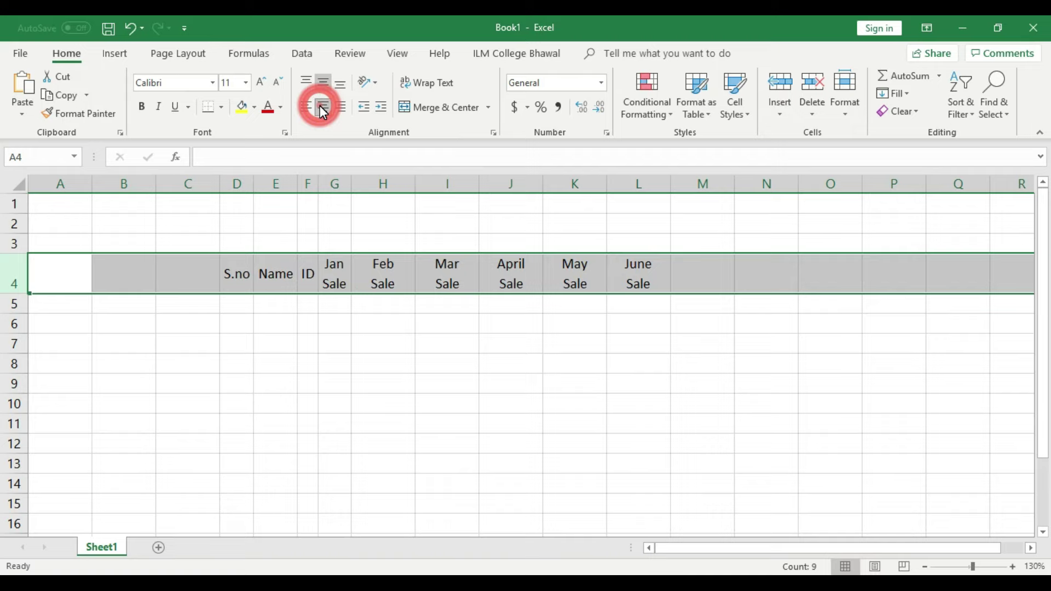
left_click(141, 106)
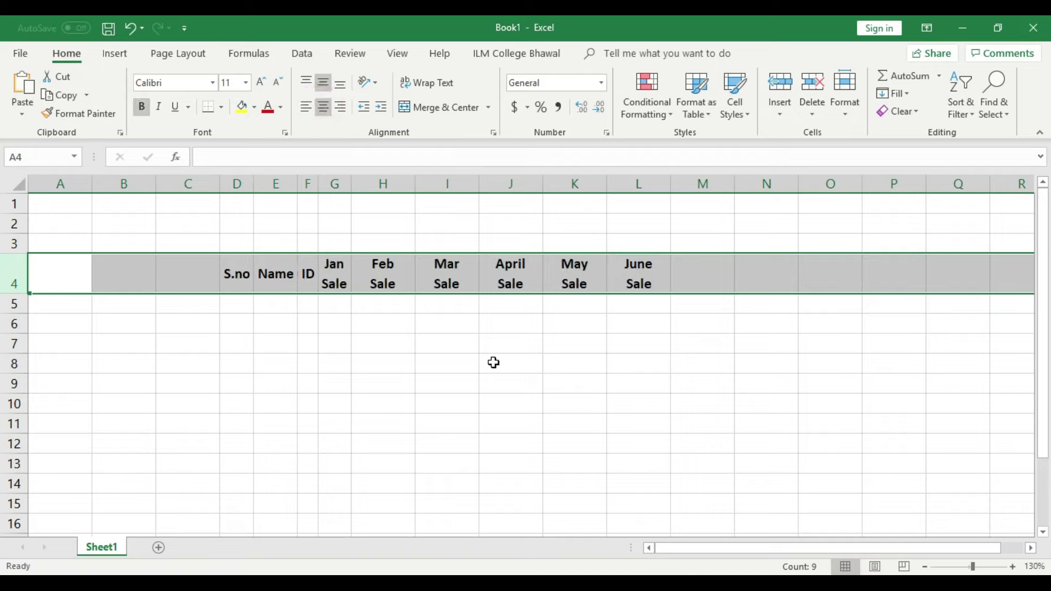
left_click(493, 363)
- Give each header cell from S.no through June Sale a thick outside border
left_click(237, 271)
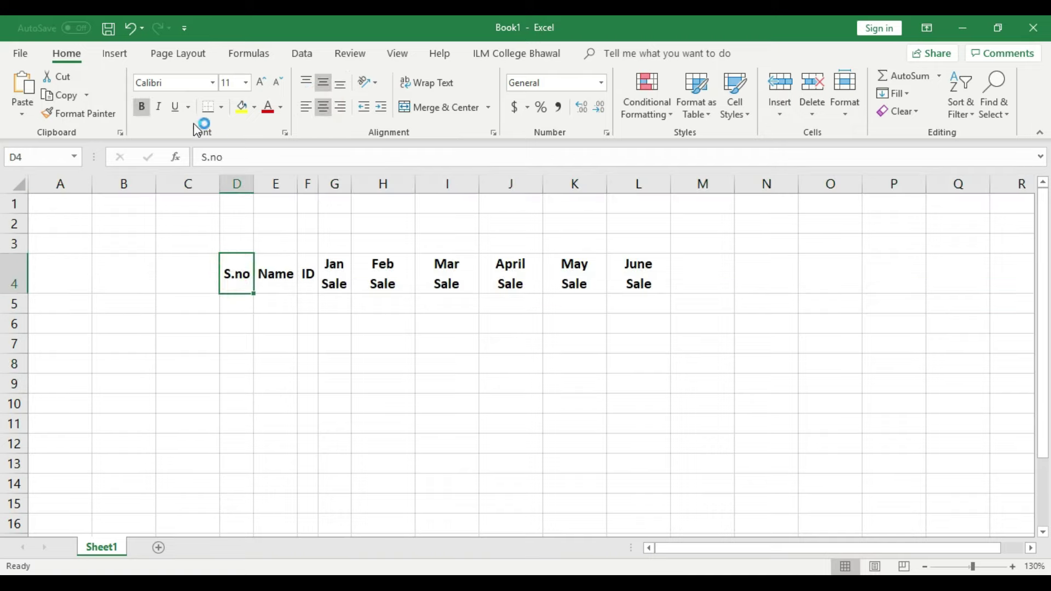
left_click(220, 107)
left_click(247, 275)
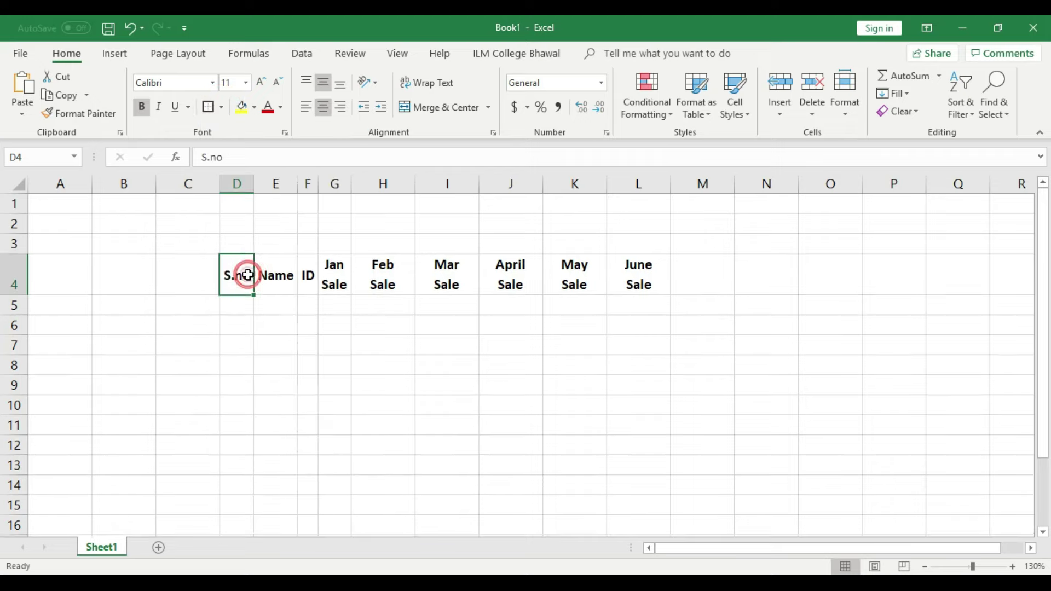
key("Right")
left_click(207, 110)
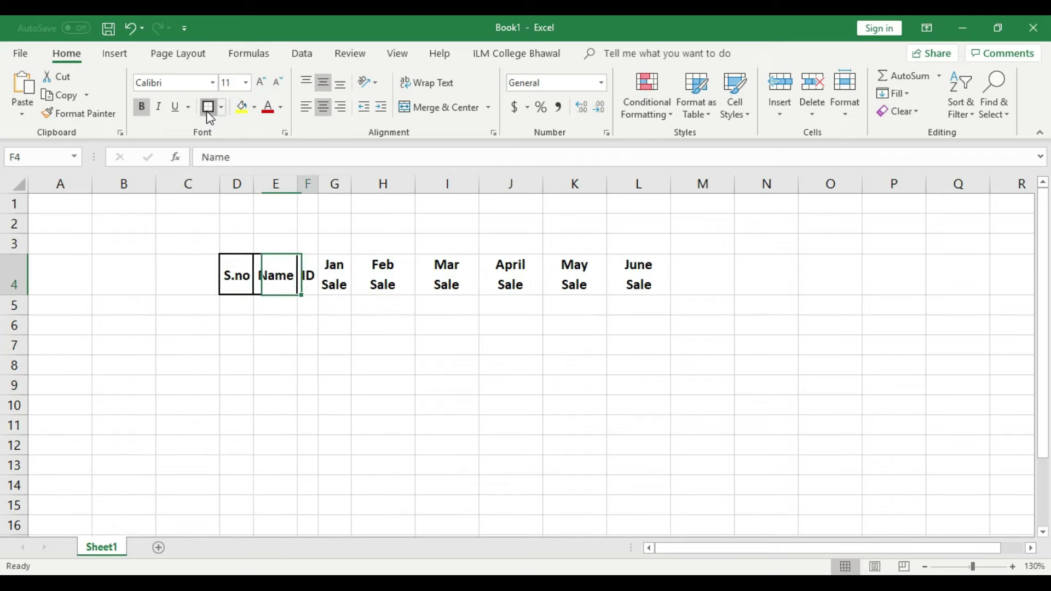
key("Right")
key("F4")
key("Right")
key("F4")
key("Right")
key("F4")
key("Right")
key("F4")
key("Right")
key("F4")
key("Right")
key("F4")
key("Right")
key("F4")
key("Right")
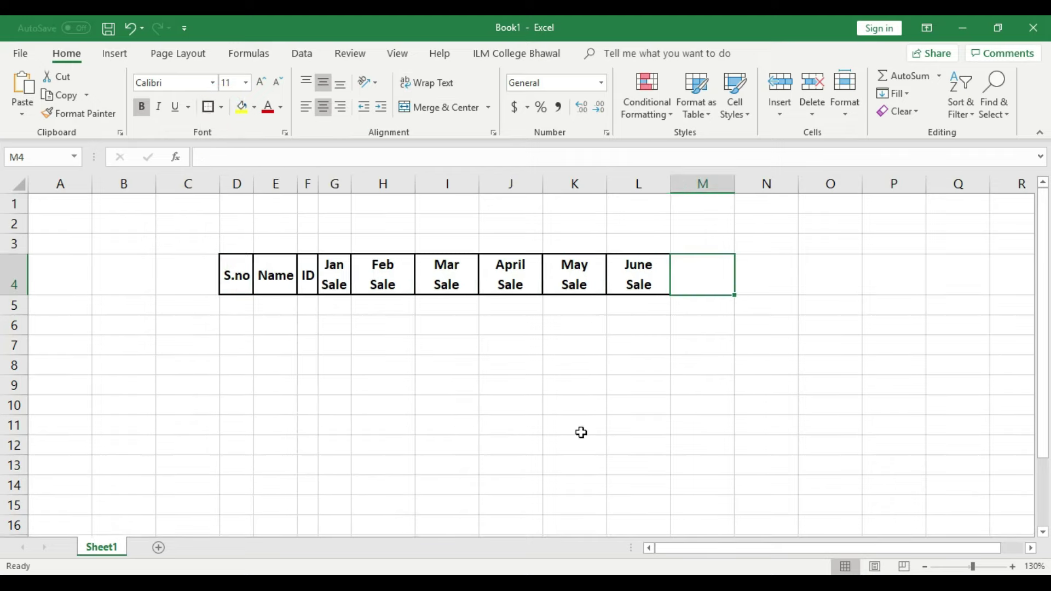
left_click(580, 432)
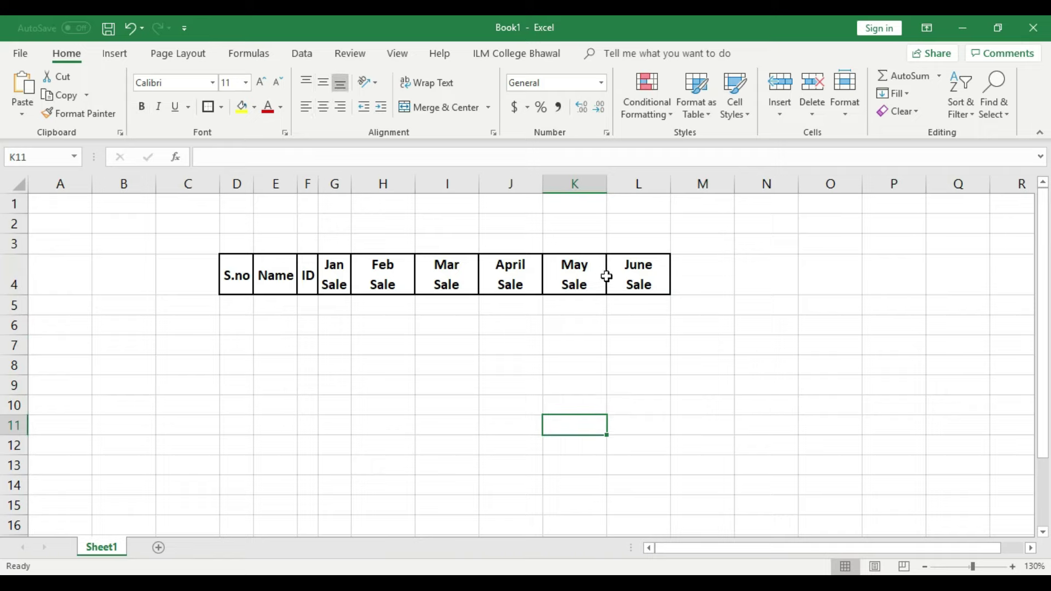
left_click(714, 278)
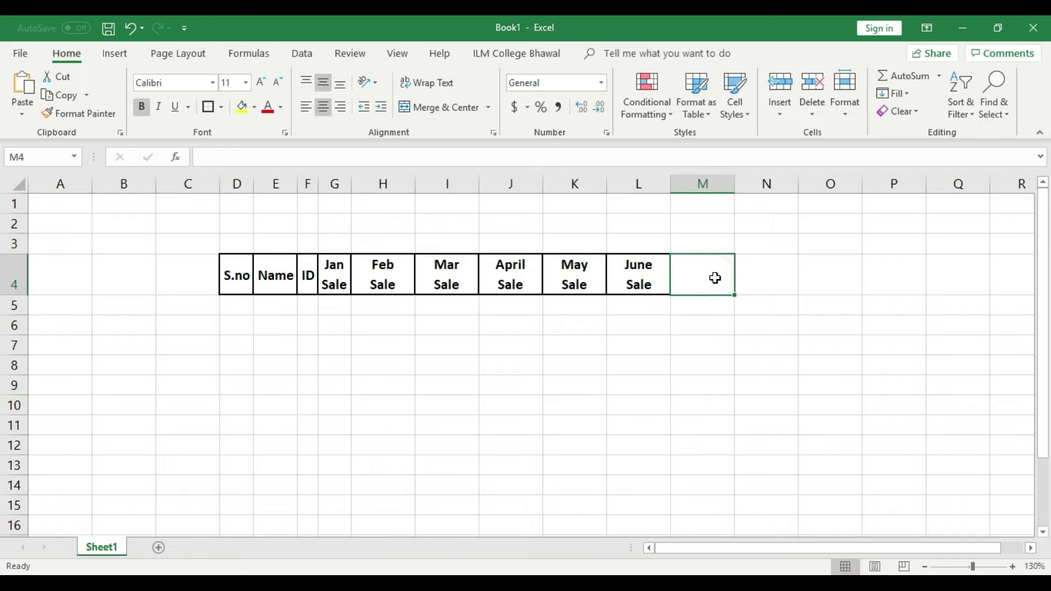
- Enter an Average header in M4 with a thick border and widen column M
type("A")
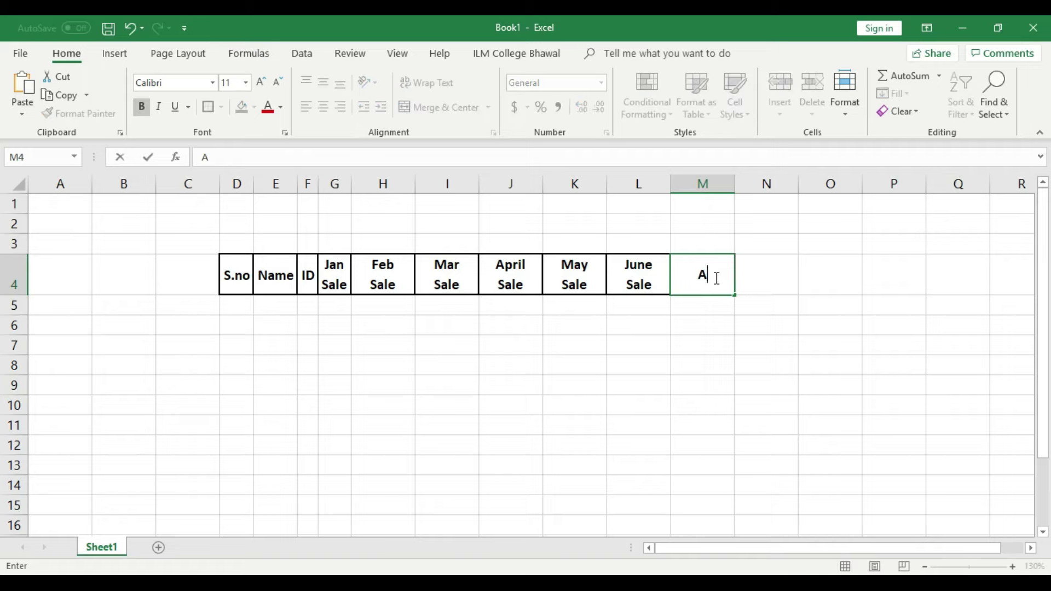
type("a")
key("BackSpace")
type("verage")
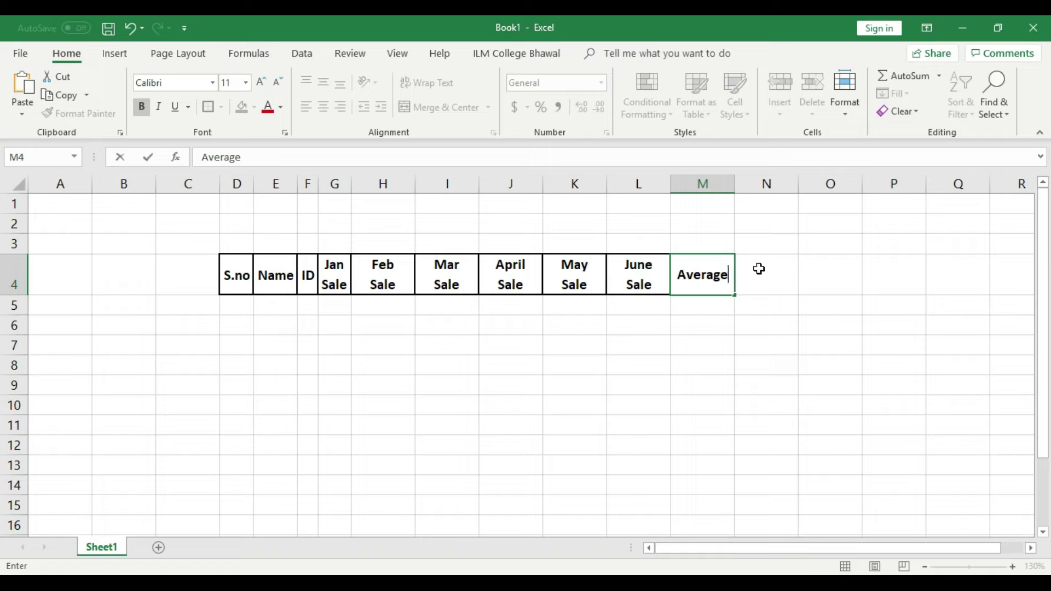
left_click(736, 178)
left_click(721, 289)
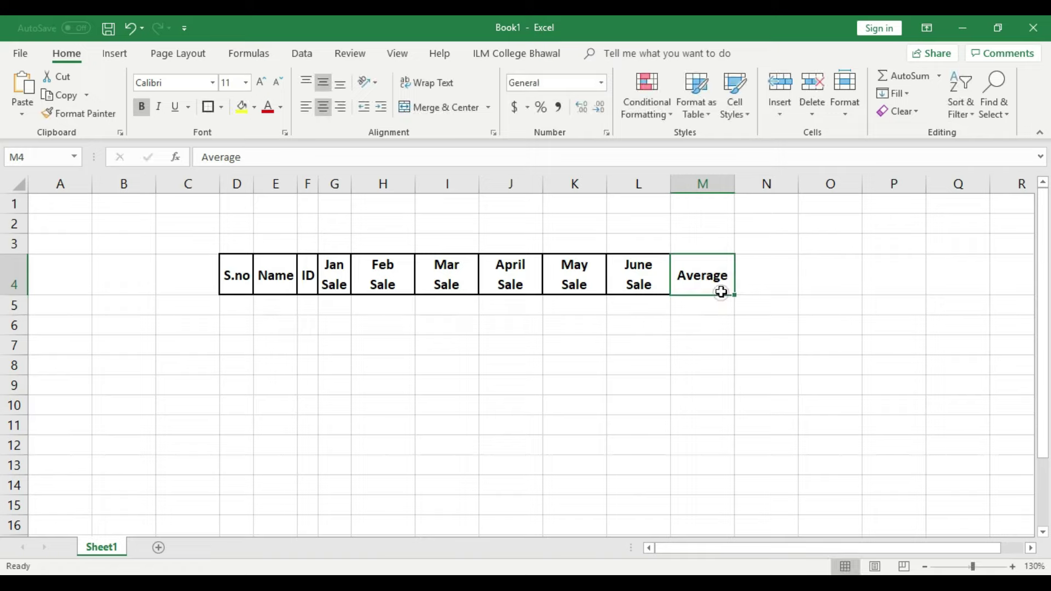
left_click(208, 108)
left_click_drag(735, 184, 768, 186)
- Label M3 'With formula' and start typing 'Without Formula' in N3
left_click(732, 237)
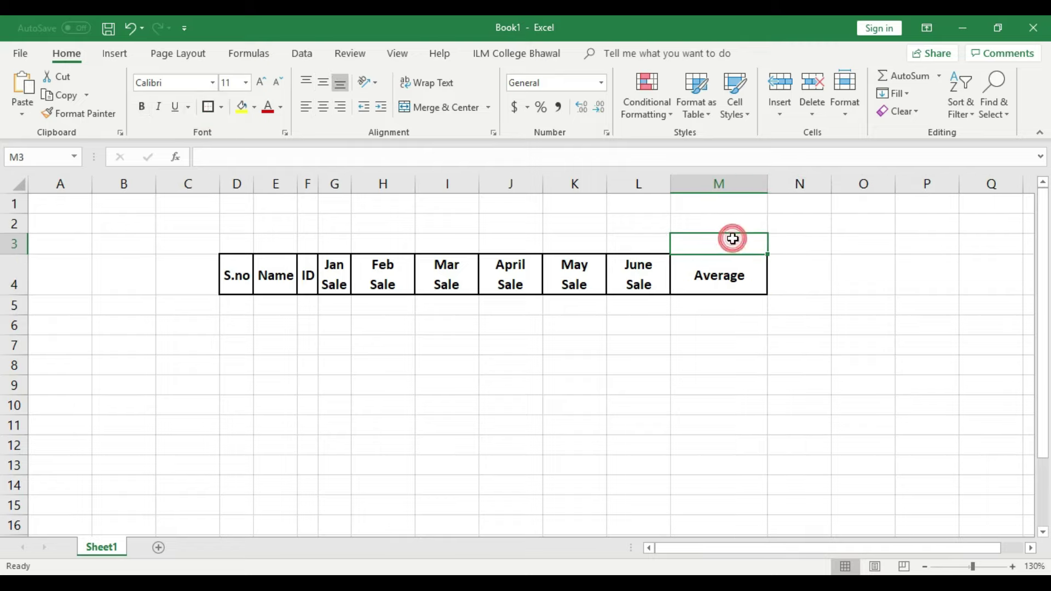
type("With")
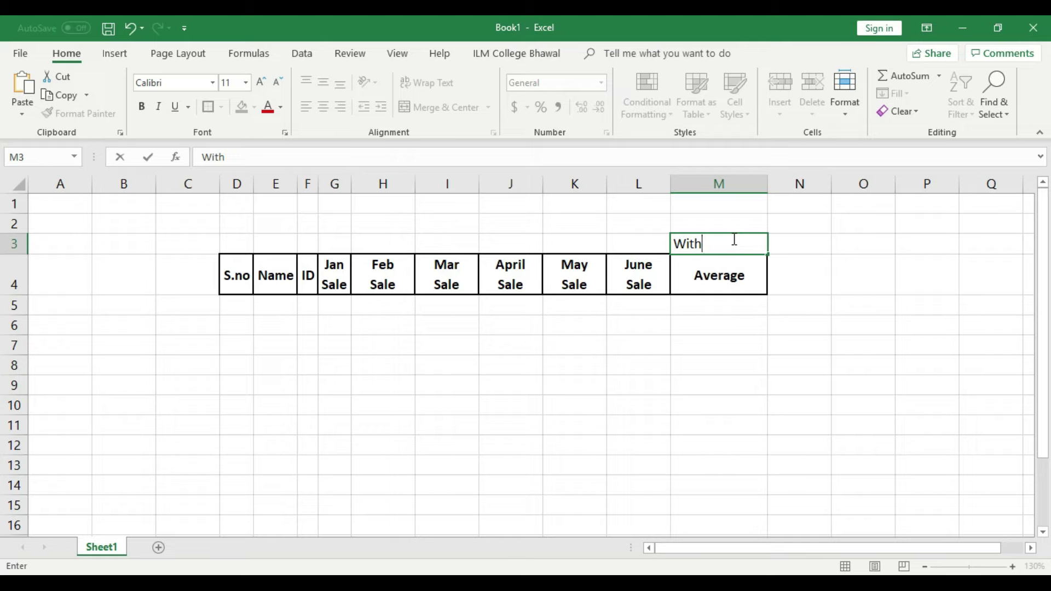
type(" formula")
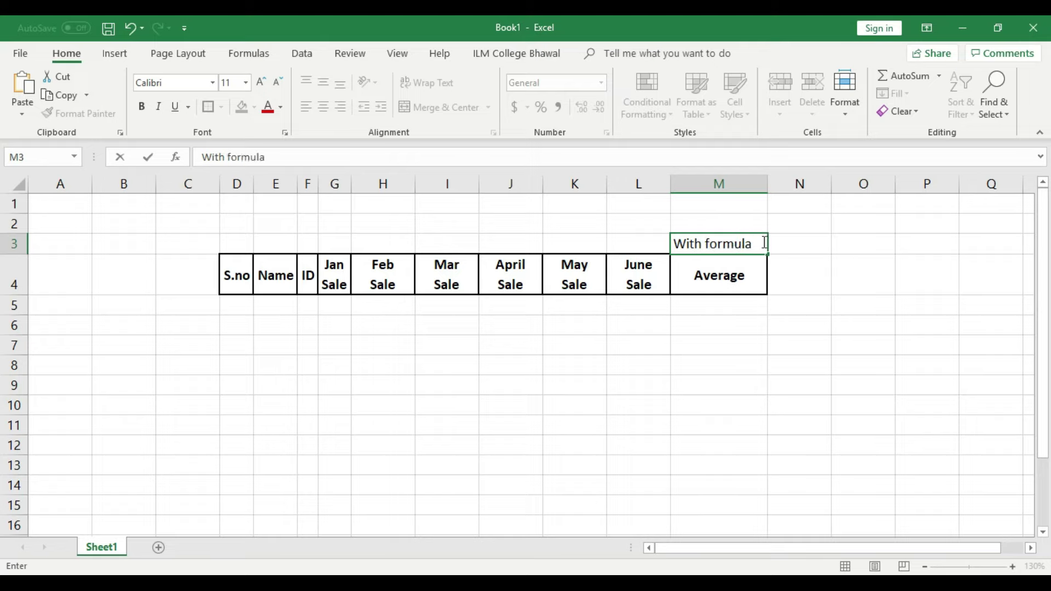
left_click(792, 241)
type("Without Formul")
- Widen columns N and M, then copy the Average header from M4 into N4
left_click(810, 282)
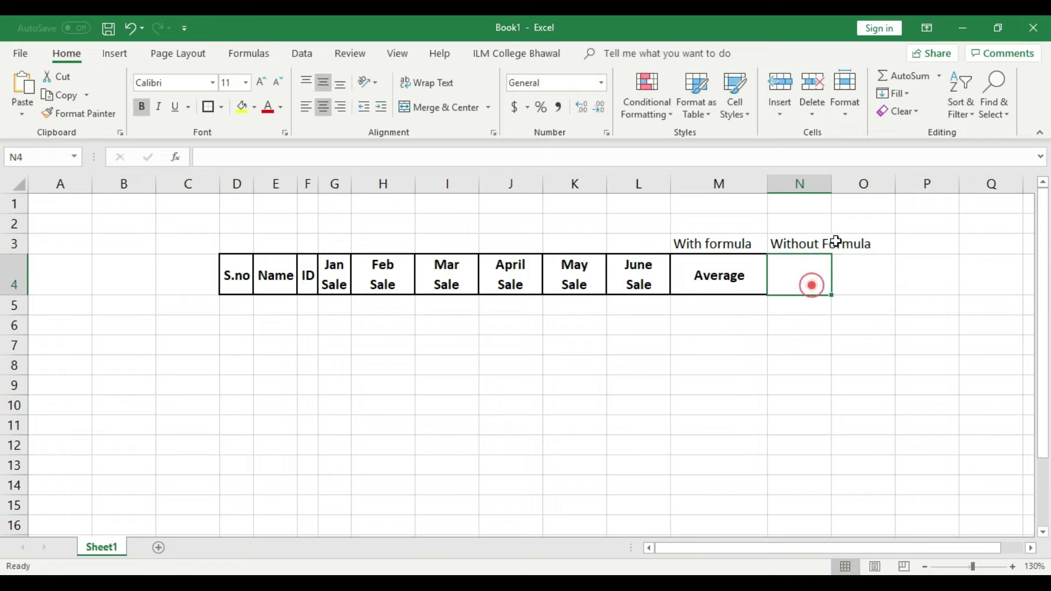
left_click_drag(831, 184, 880, 183)
left_click_drag(768, 184, 774, 184)
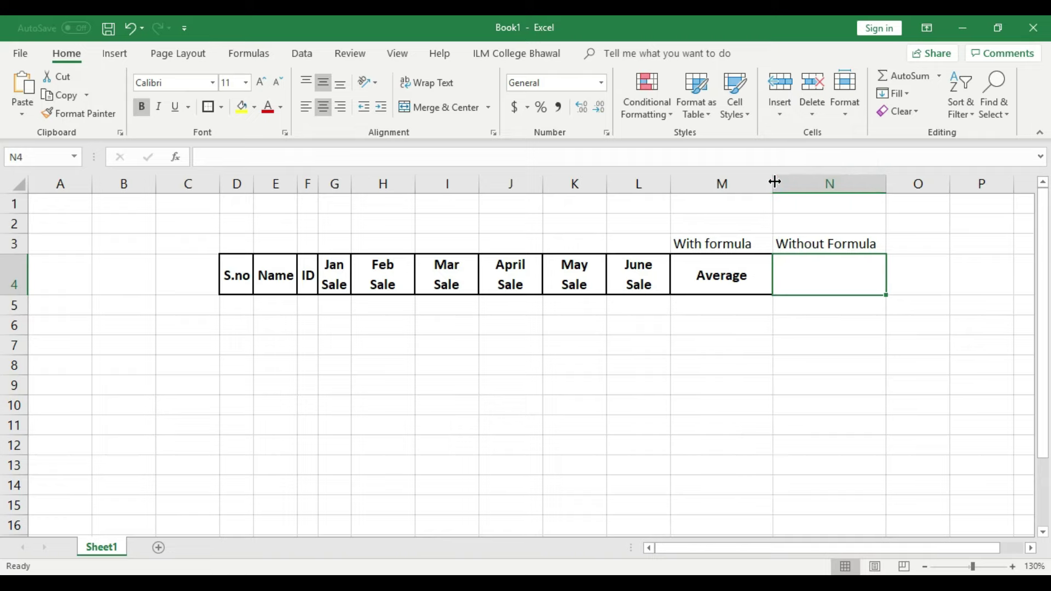
left_click(716, 276)
right_click(718, 276)
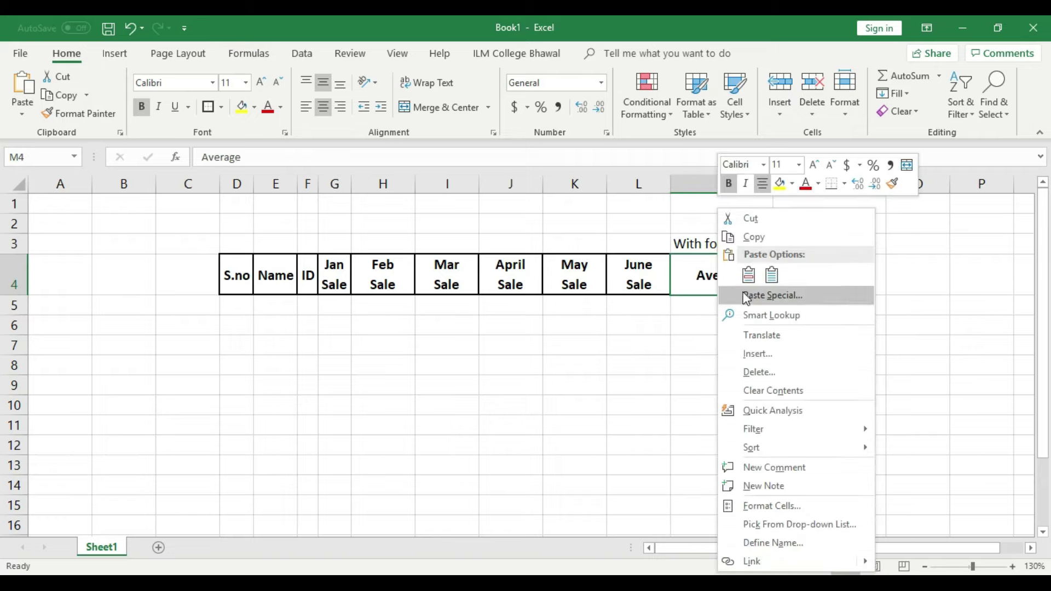
left_click(754, 245)
right_click(833, 274)
left_click(862, 290)
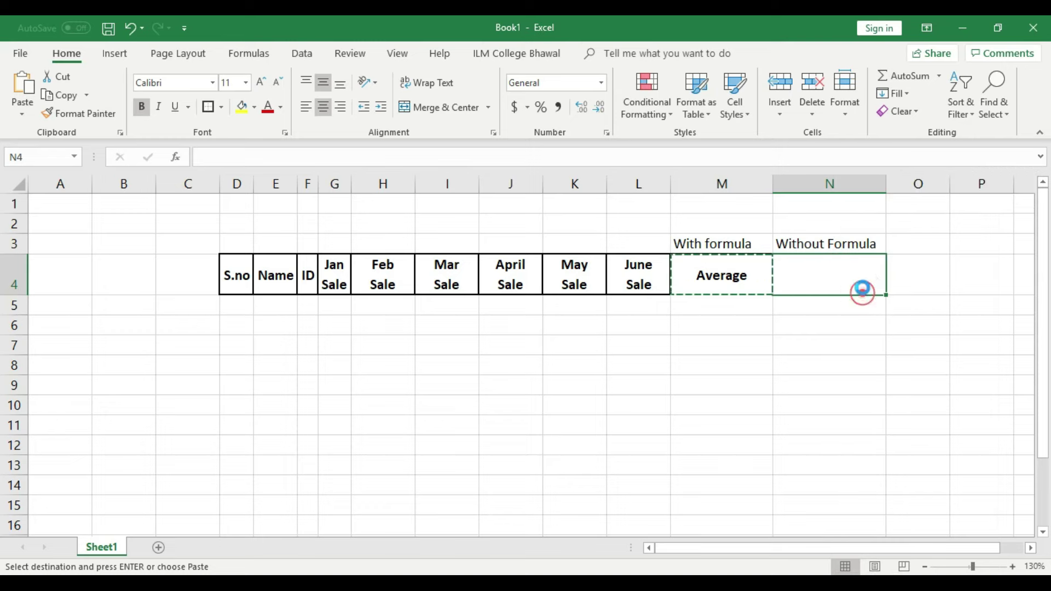
left_click(824, 347)
left_click(746, 349)
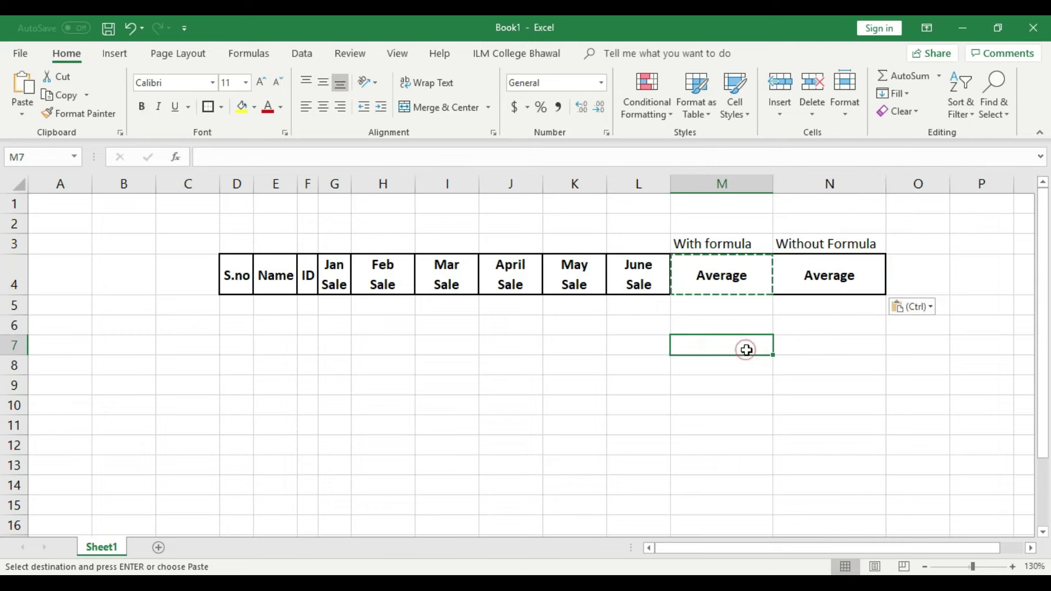
- Save the workbook and change N4 to a two-line 'Without Average' header
left_click(108, 29)
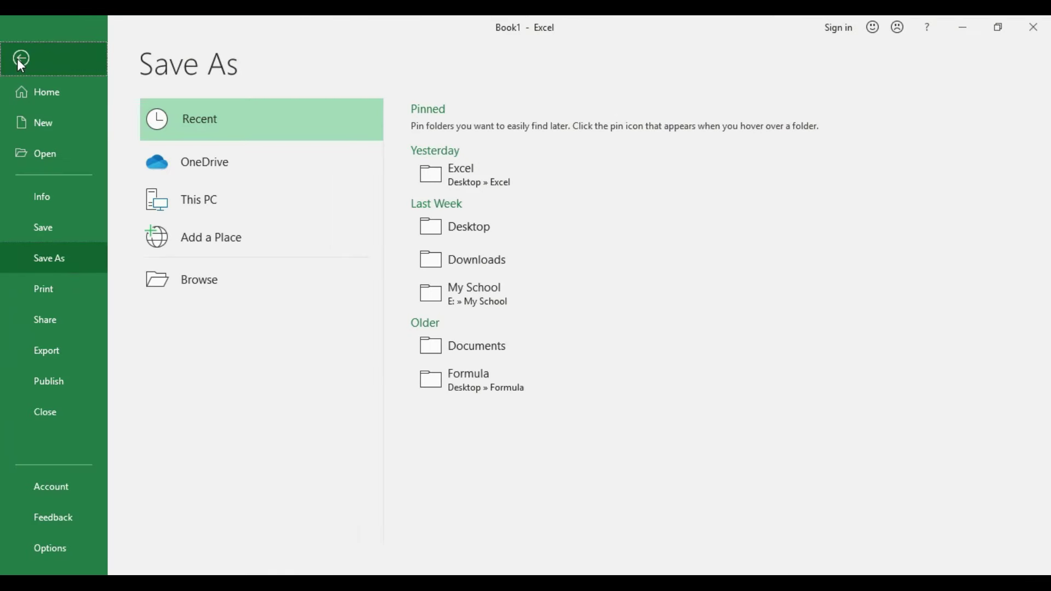
left_click(21, 59)
double_click(804, 275)
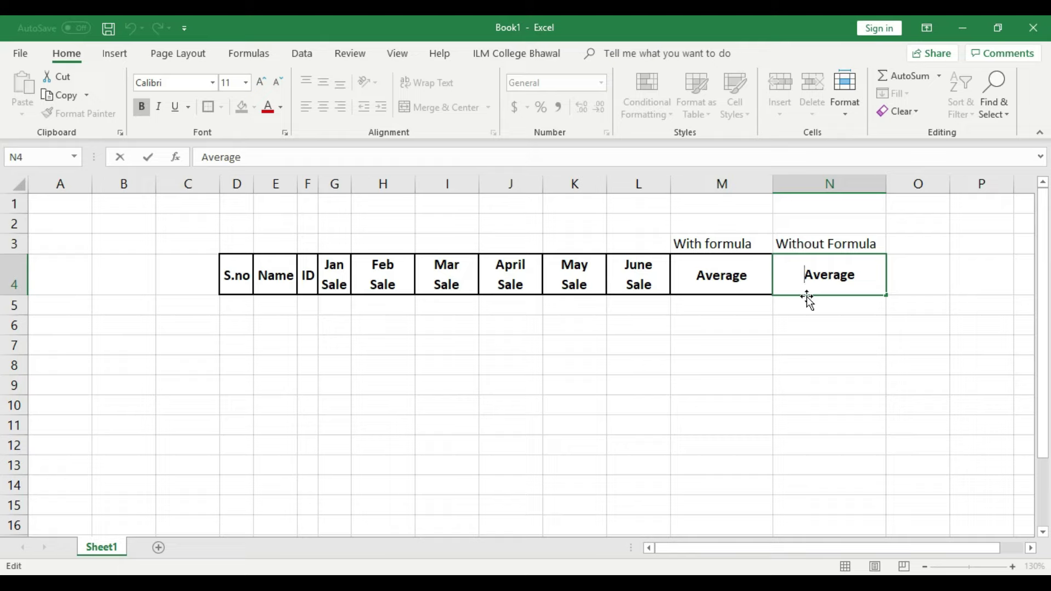
type("Without")
key("alt+Return")
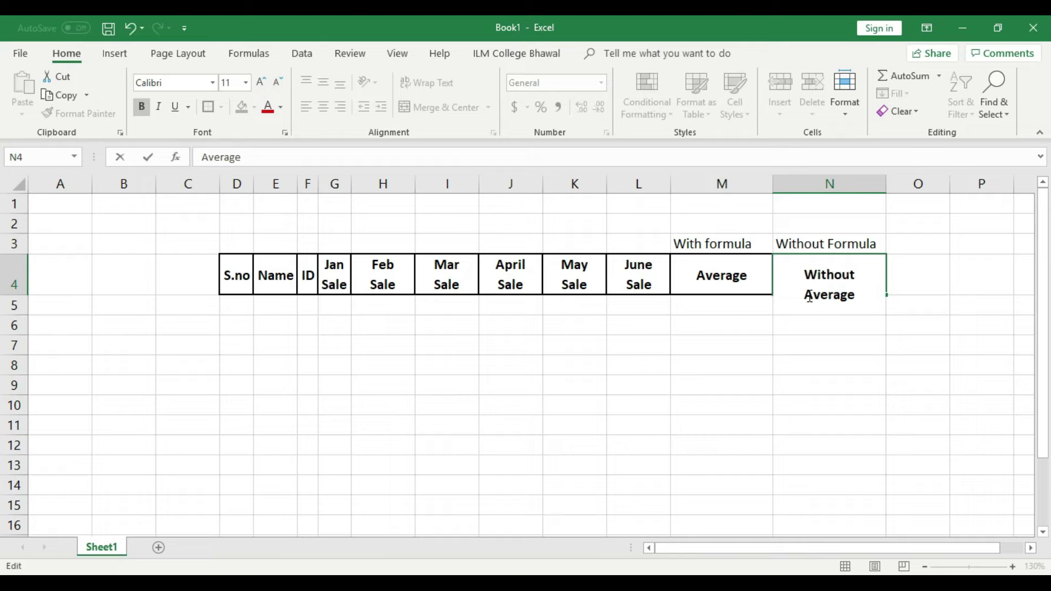
left_click(826, 337)
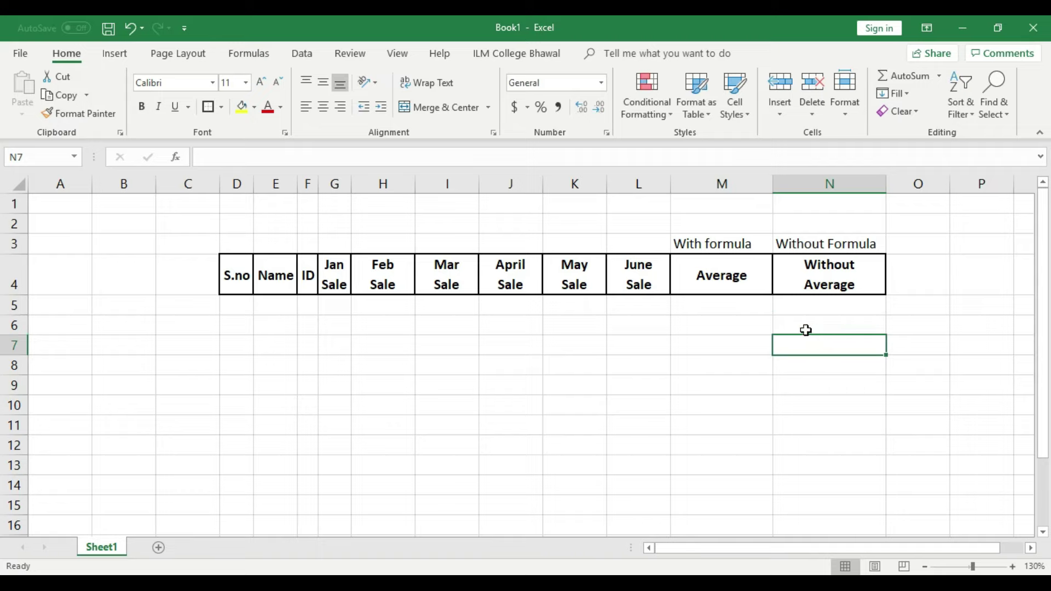
- Select the empty cells under both Average headers, then insert 'formule' into N4
left_click(736, 285)
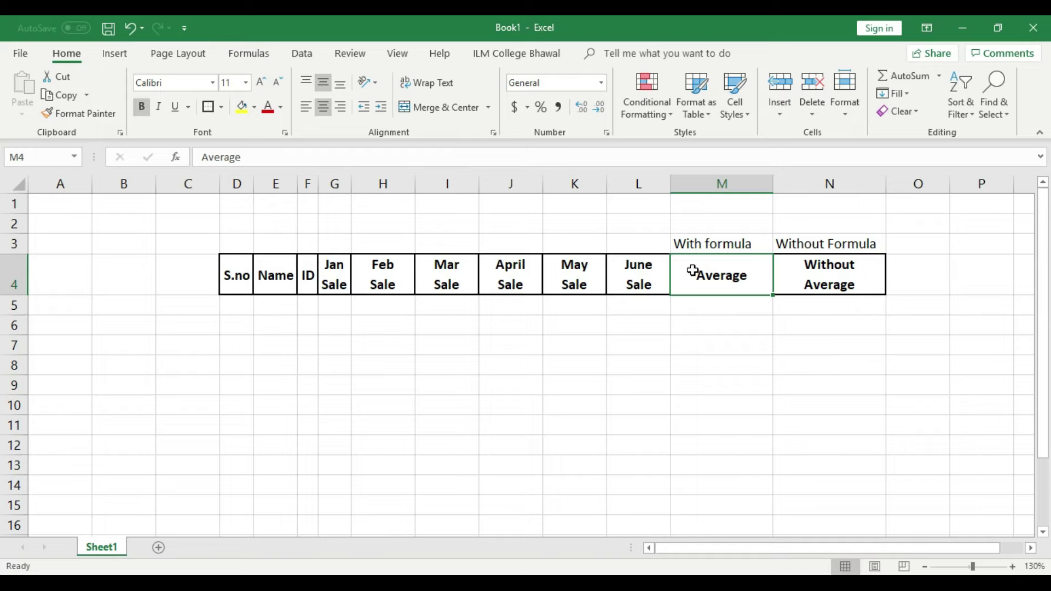
left_click_drag(722, 305, 723, 493)
left_click(707, 333)
left_click_drag(708, 305, 744, 479)
left_click_drag(823, 304, 830, 489)
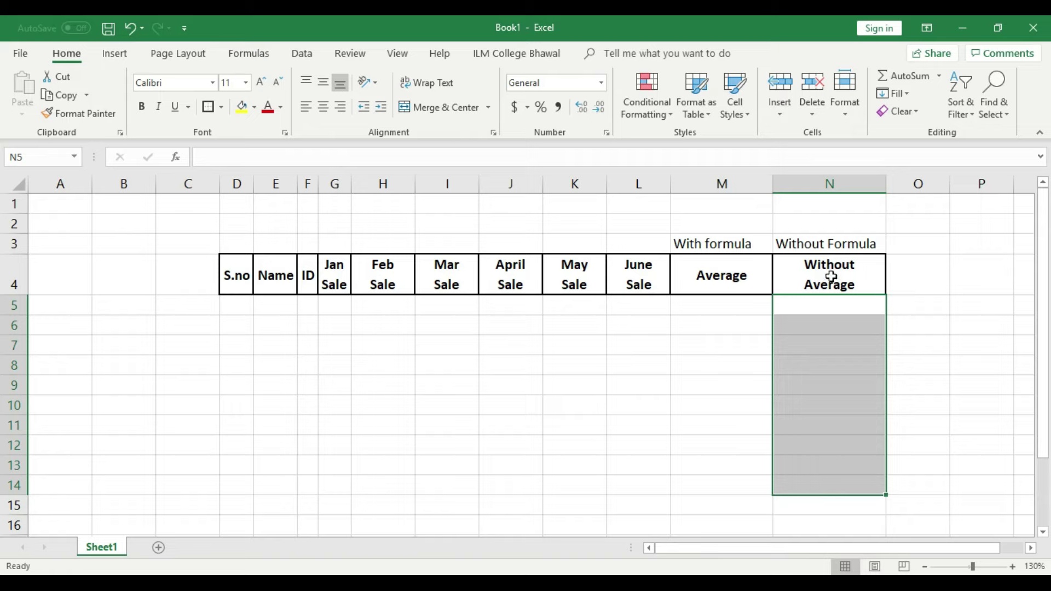
double_click(854, 263)
type("formule")
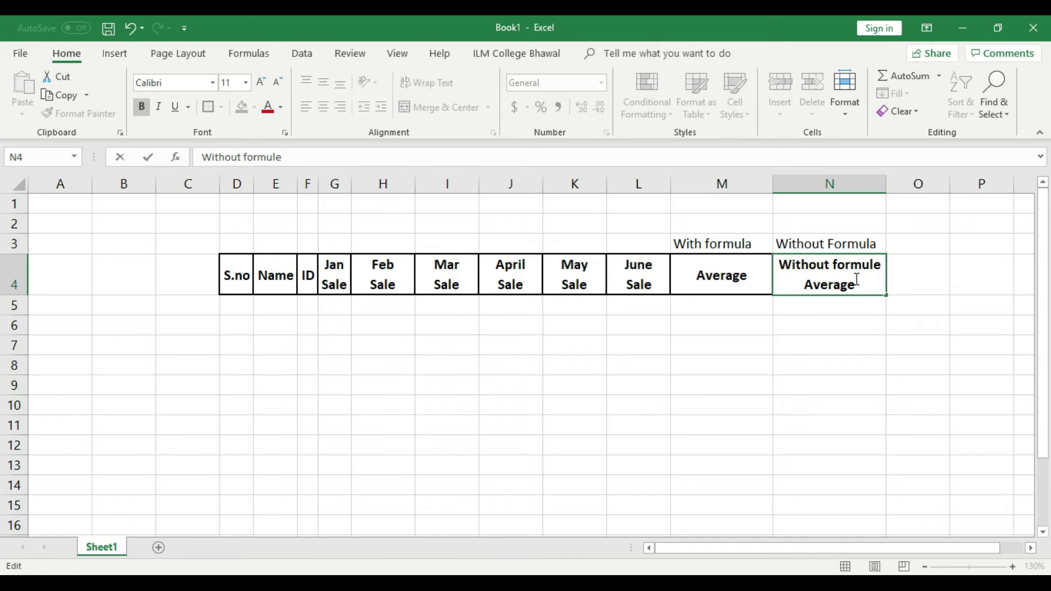
- Delete the 'With formula' and 'Without Formula' notes from M3:N3
left_click(870, 355)
left_click_drag(736, 244, 804, 248)
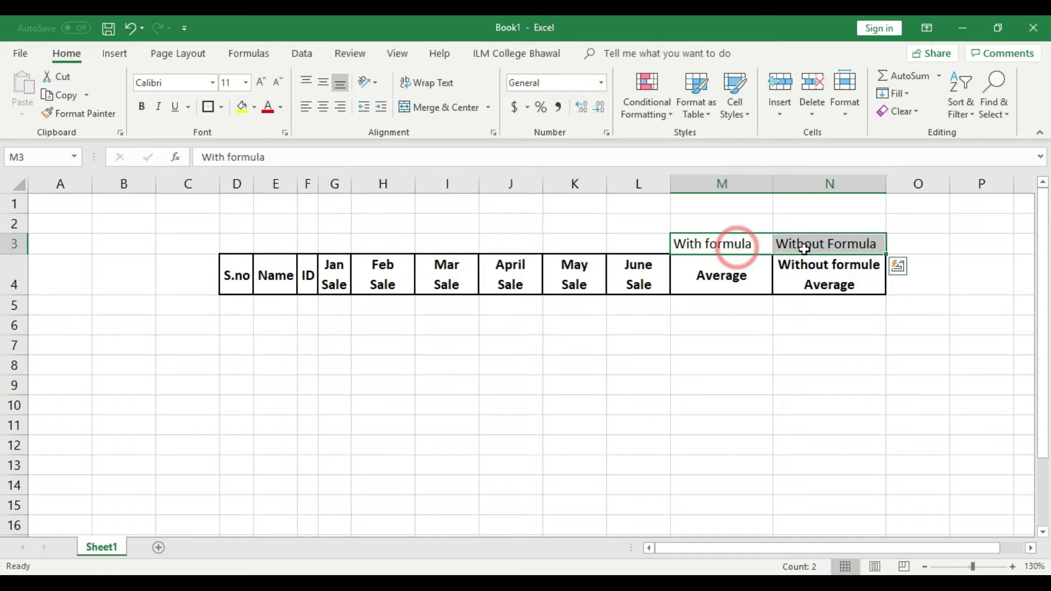
key("Delete")
left_click(828, 365)
- Merge and centre D1:N3 and type the title 'Fair and Lovely Cream'
mouse_move(233, 204)
left_mouse_down()
mouse_move(345, 238)
mouse_move(813, 240)
left_mouse_up()
left_click(425, 107)
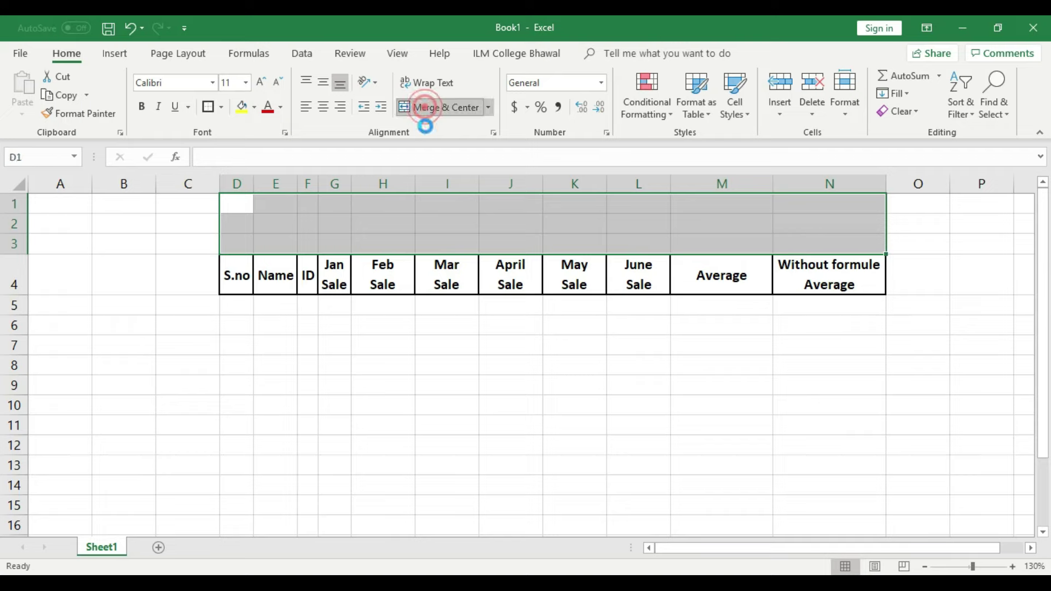
left_click(527, 377)
double_click(441, 223)
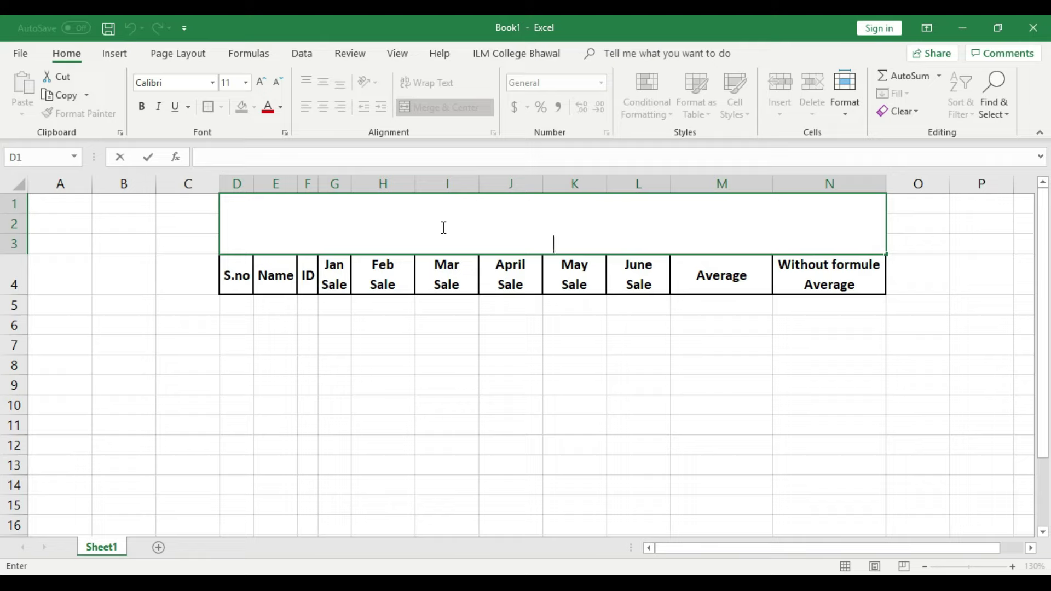
type("Fair and Lovely Cream")
- Enlarge the merged title text to about 20 pt and middle-align it vertically
left_click(515, 339)
left_click(536, 243)
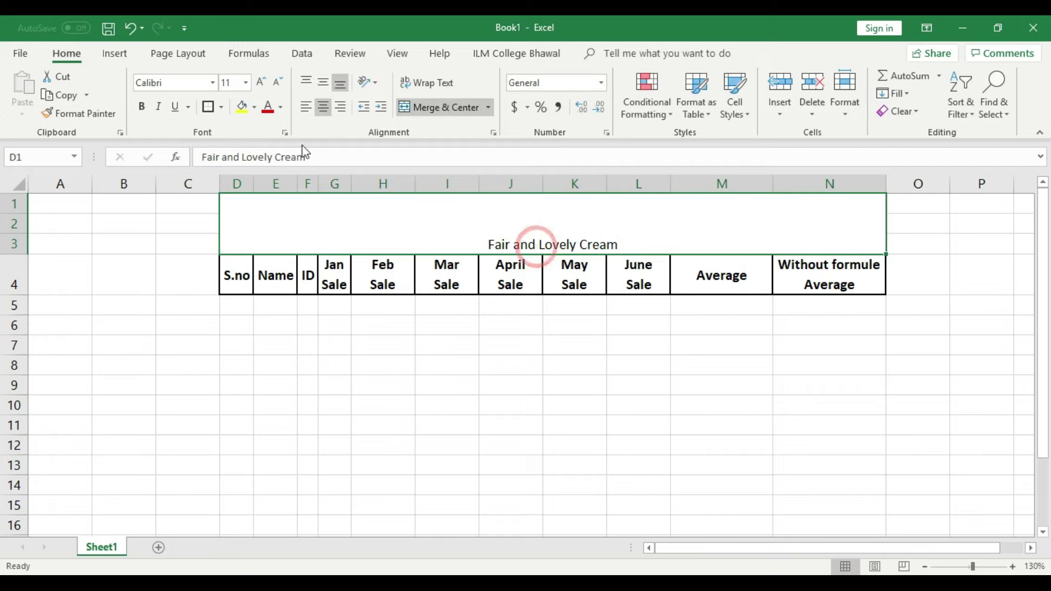
left_click(208, 106)
left_click(262, 82)
left_click(262, 83)
left_click(262, 83)
left_click(261, 83)
left_click(262, 82)
left_click(322, 84)
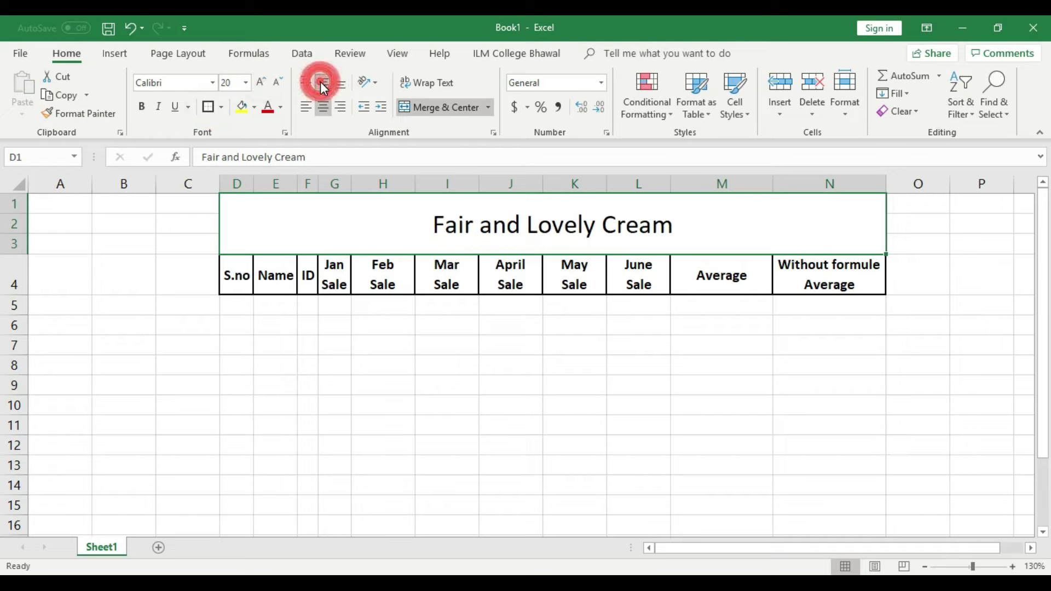
- Fill the merged title cell with magenta from the More Colors chooser
left_click(245, 107)
left_click(255, 107)
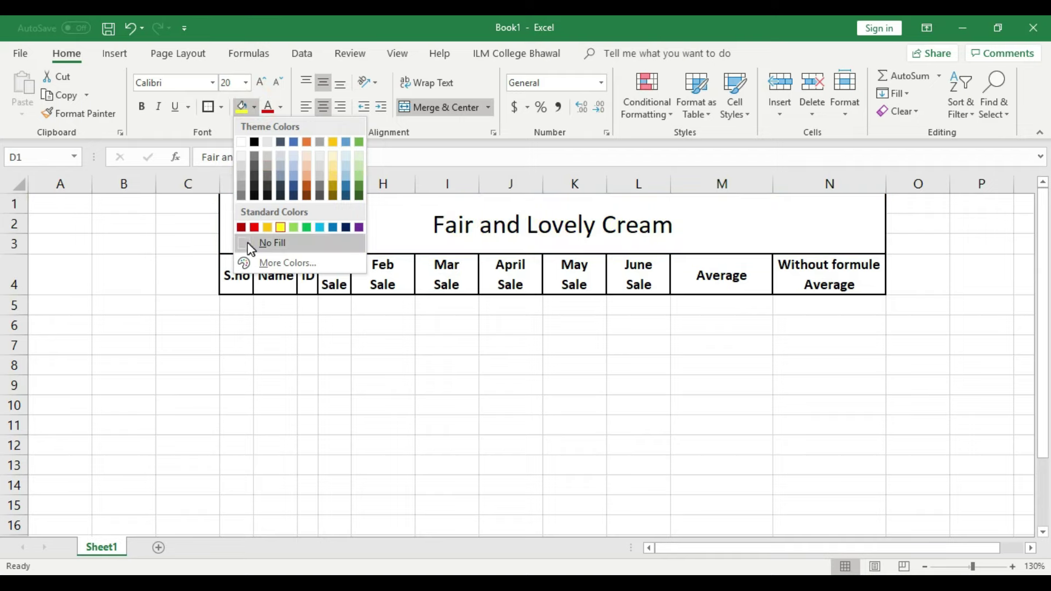
left_click(286, 263)
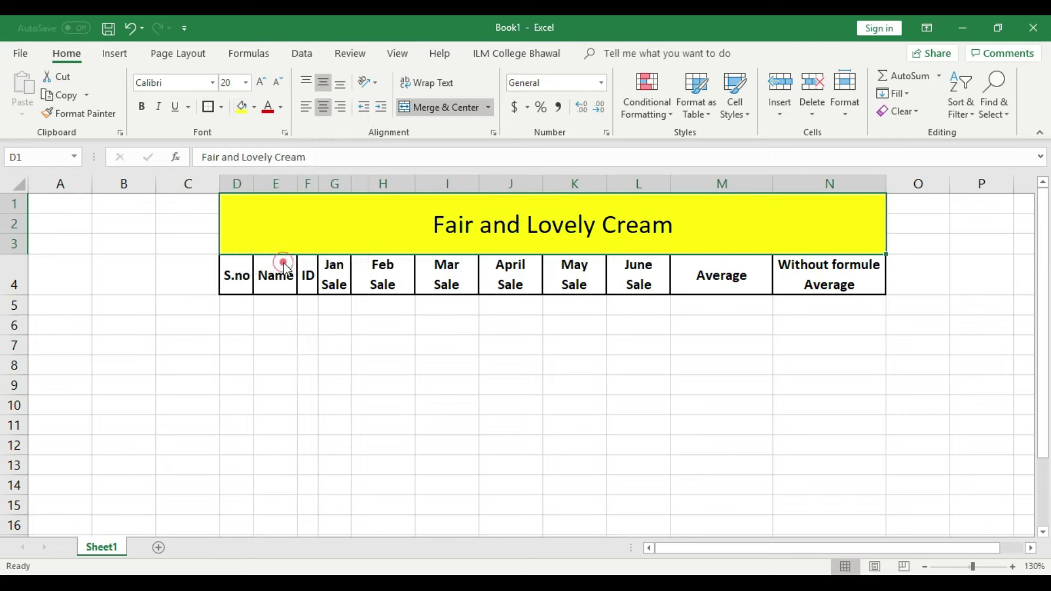
left_click(383, 385)
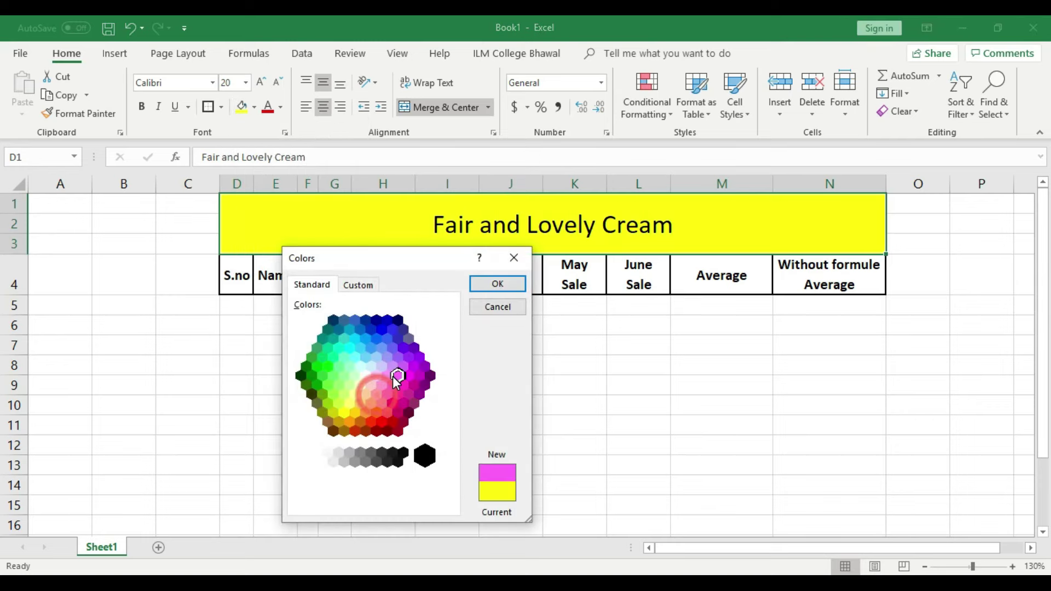
left_click(409, 376)
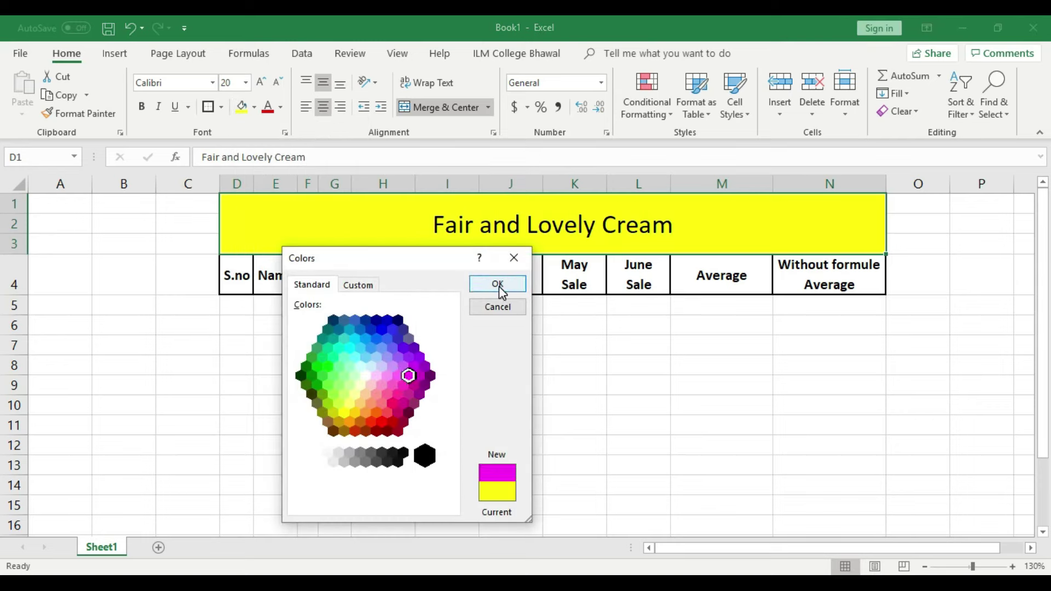
left_click(497, 284)
left_click(595, 381)
- Make the title bold and increase its size to 28 pt
left_click(588, 241)
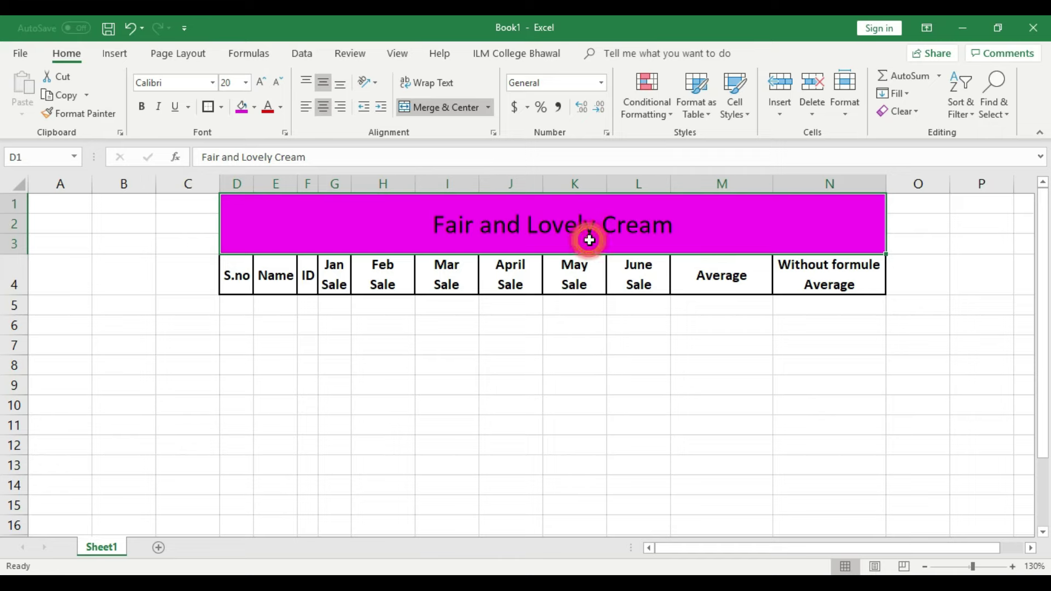
left_click(144, 108)
left_click(256, 82)
left_click(255, 83)
left_click(256, 82)
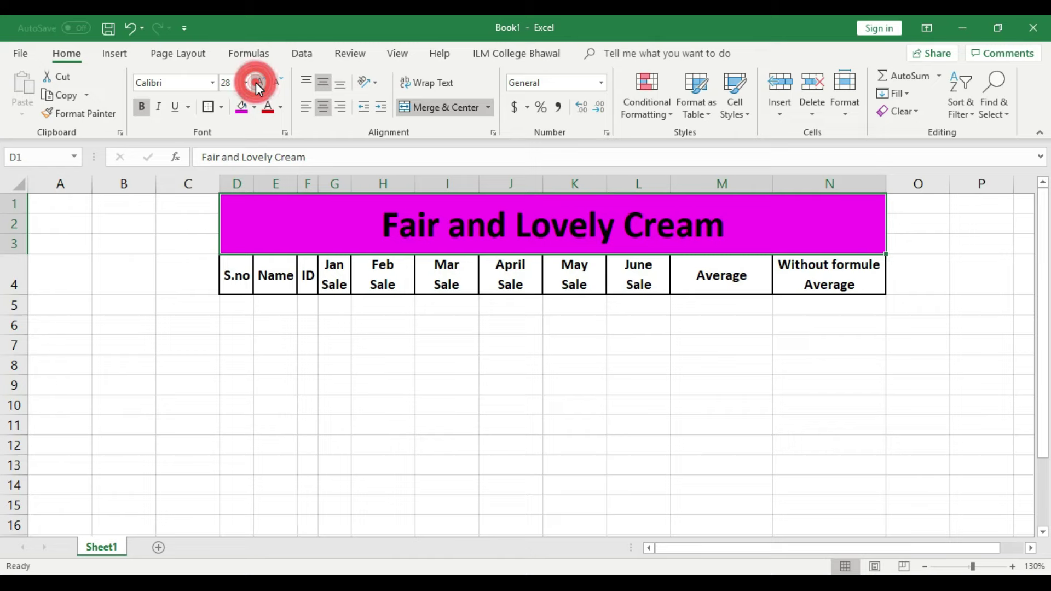
left_click(412, 404)
- Enter 1, 2, 3 in D5:D7, centre them, and extend the numbering to 8
left_click(234, 307)
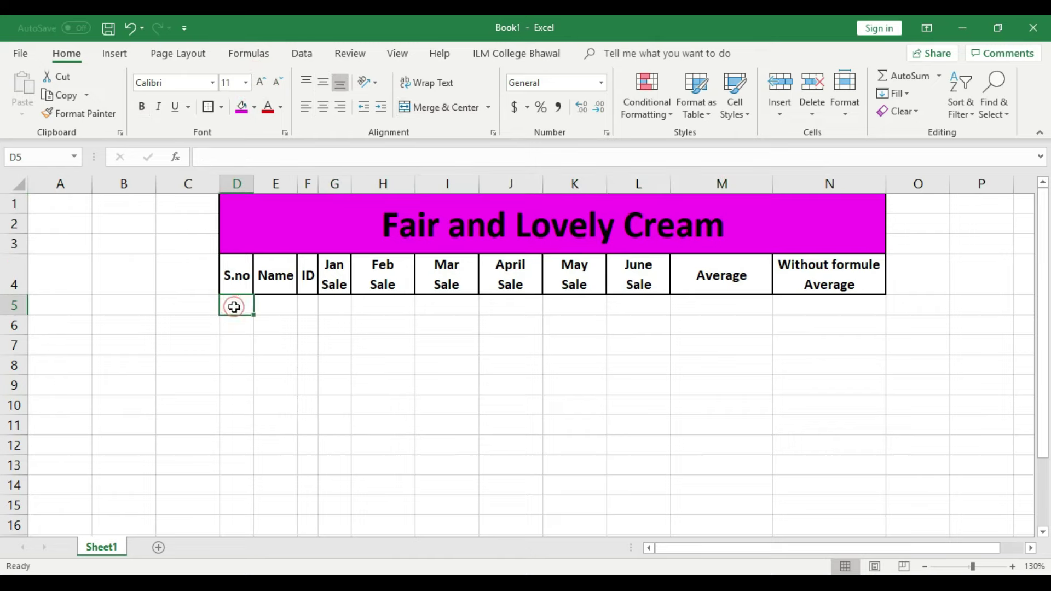
type("1")
left_click(234, 323)
type("2")
left_click(237, 346)
type("3")
key("Return")
mouse_move(236, 305)
left_mouse_down()
mouse_move(253, 363)
mouse_move(259, 495)
mouse_move(256, 447)
left_mouse_up()
left_click(323, 107)
left_click(277, 305)
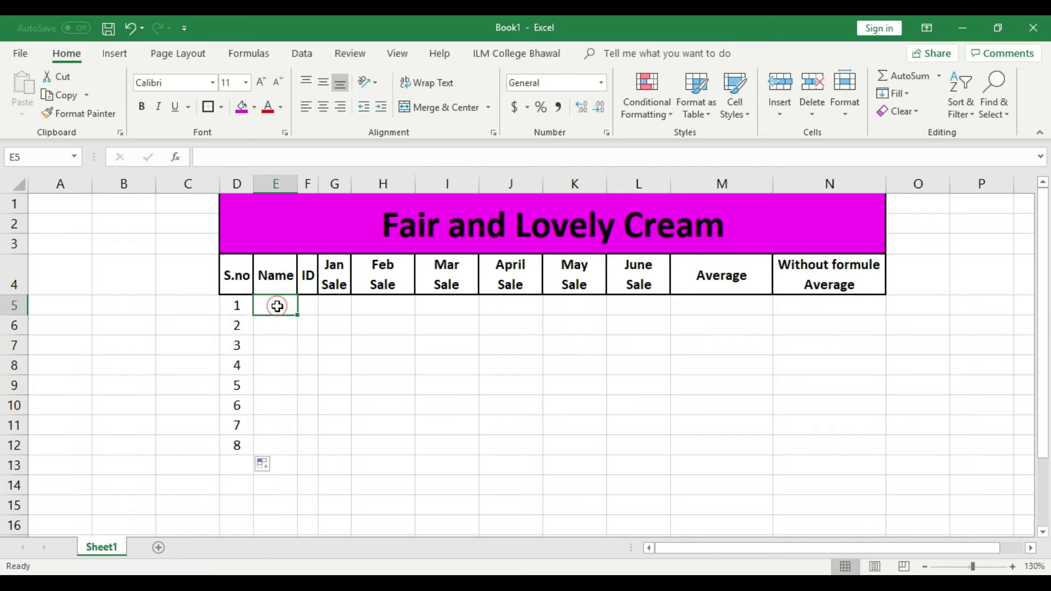
- Enter the first two names in E5 and E6, autofitting the Name column
type("Samra Khan")
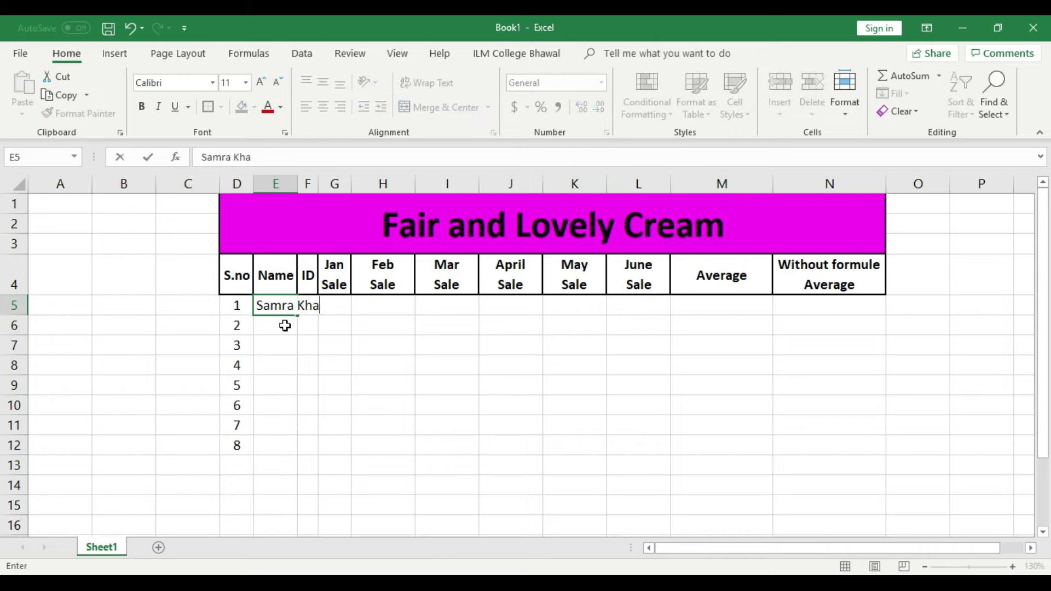
left_click(295, 184)
double_click(297, 184)
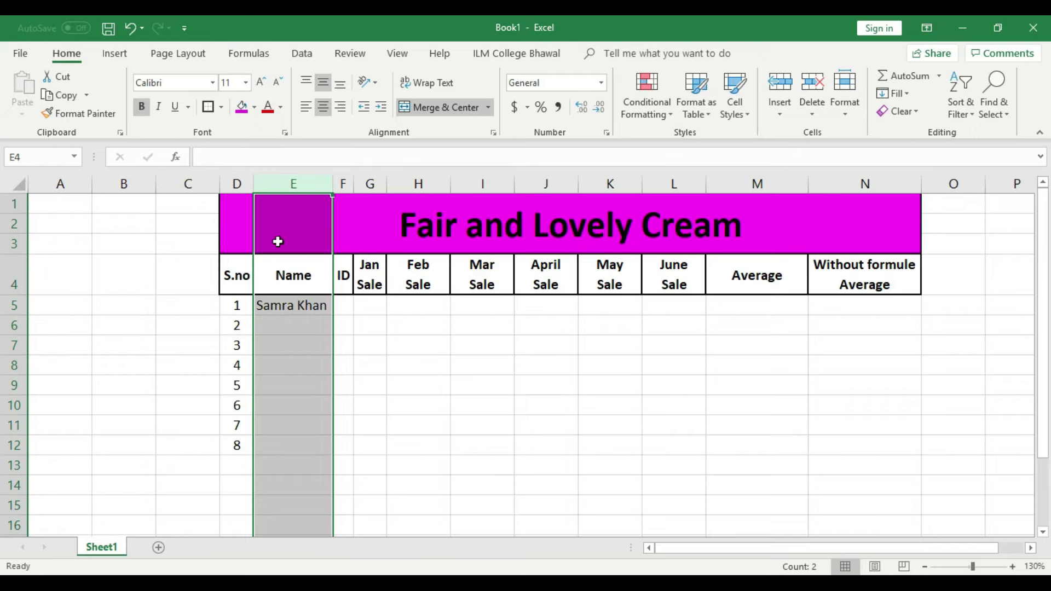
left_click(298, 342)
left_click(291, 326)
type("Kawa")
left_click(284, 360)
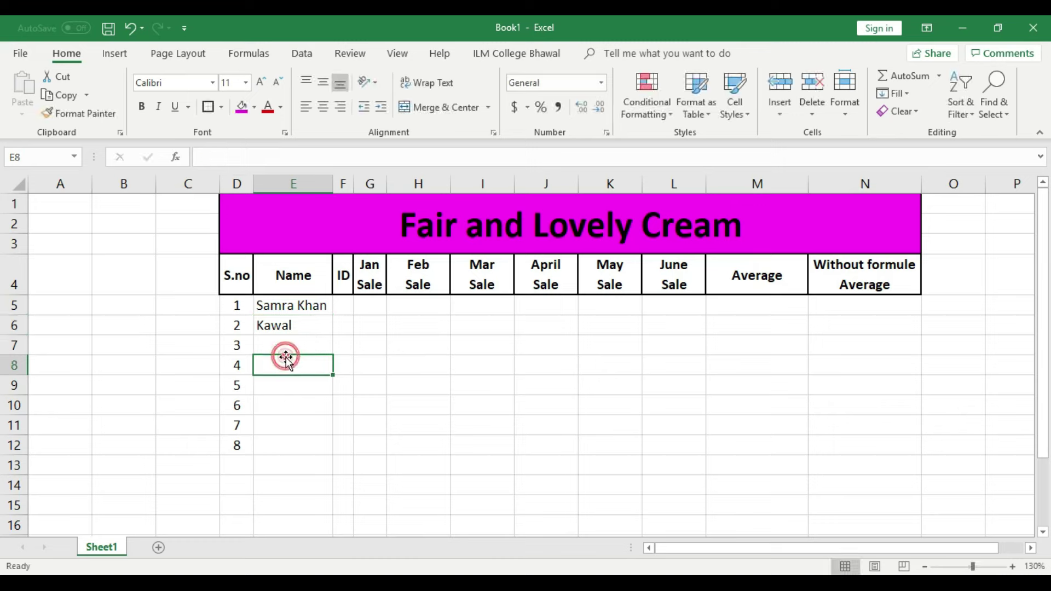
- Enter the third and fourth names in E7 and E8, then autofit the Name column again
left_click(287, 346)
type("Janat")
left_click(277, 364)
type("Ufaq ")
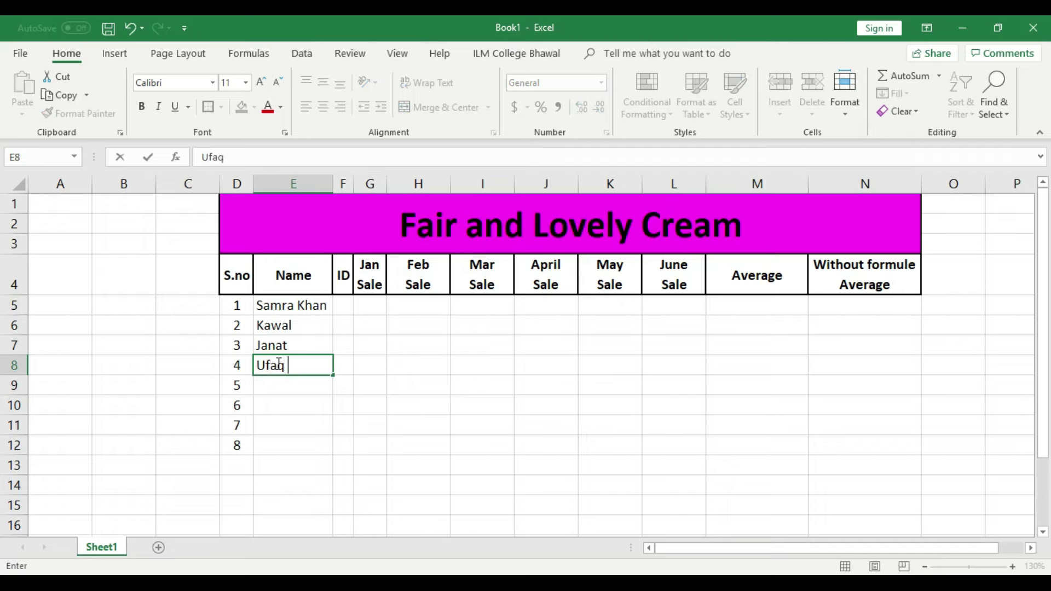
type("Siddiqe")
left_click(329, 183)
double_click(334, 183)
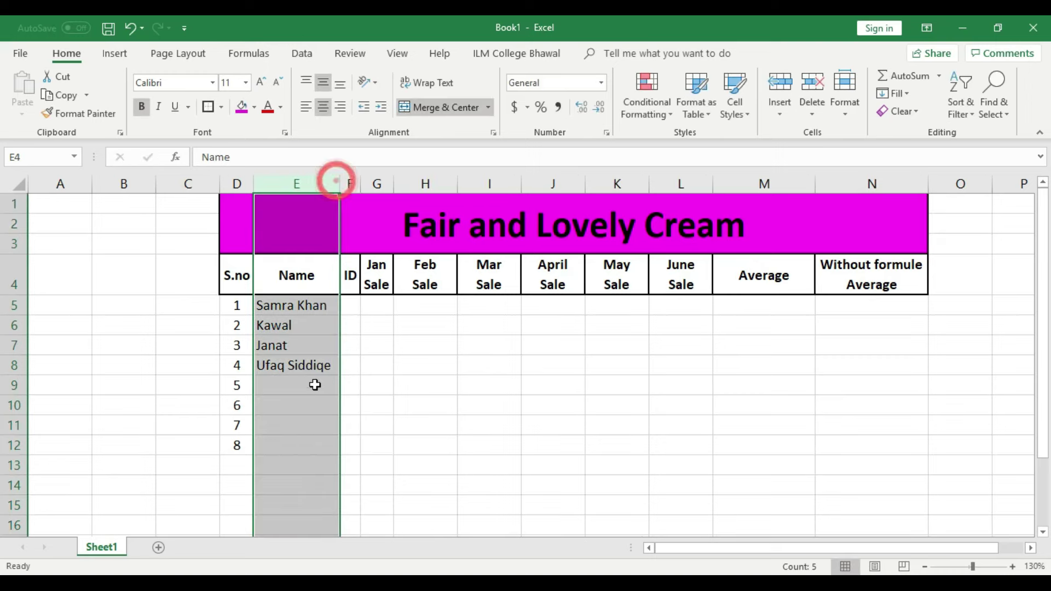
- Enter the fifth through eighth names in E9:E12
left_click(314, 390)
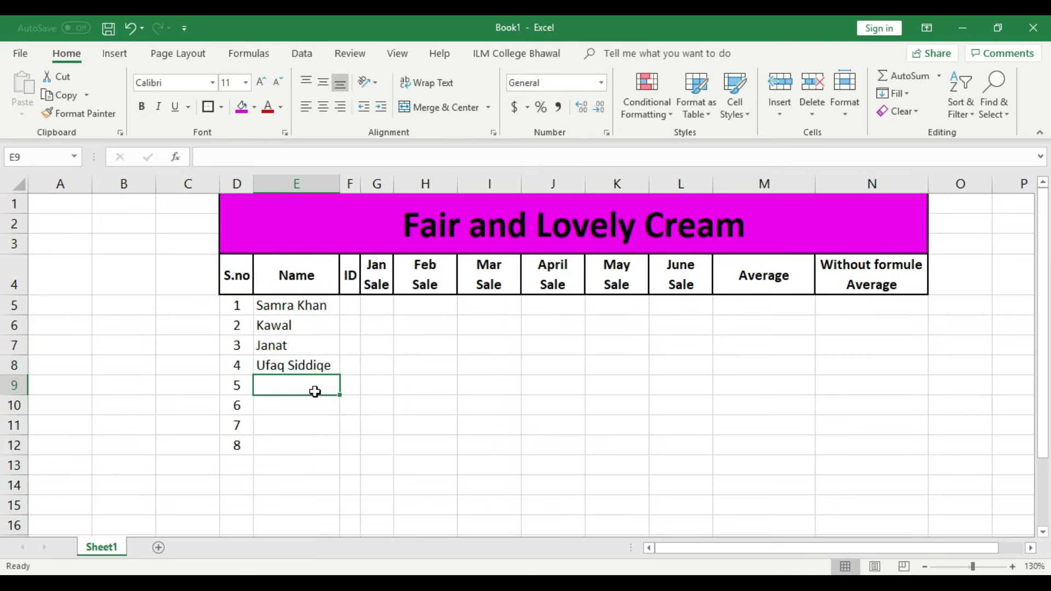
type("Rida Ali")
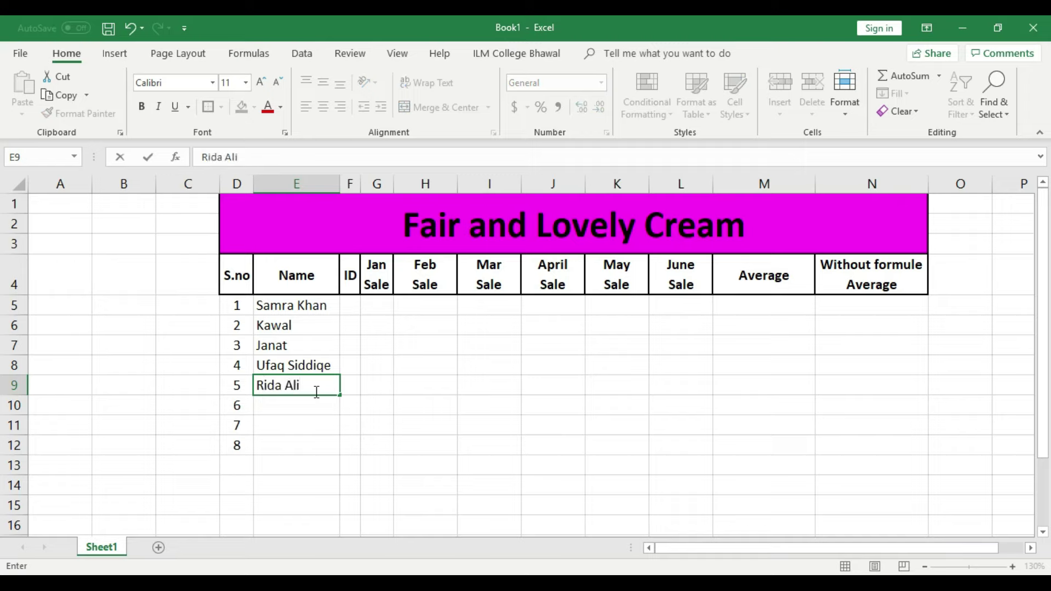
left_click(318, 418)
left_click(323, 410)
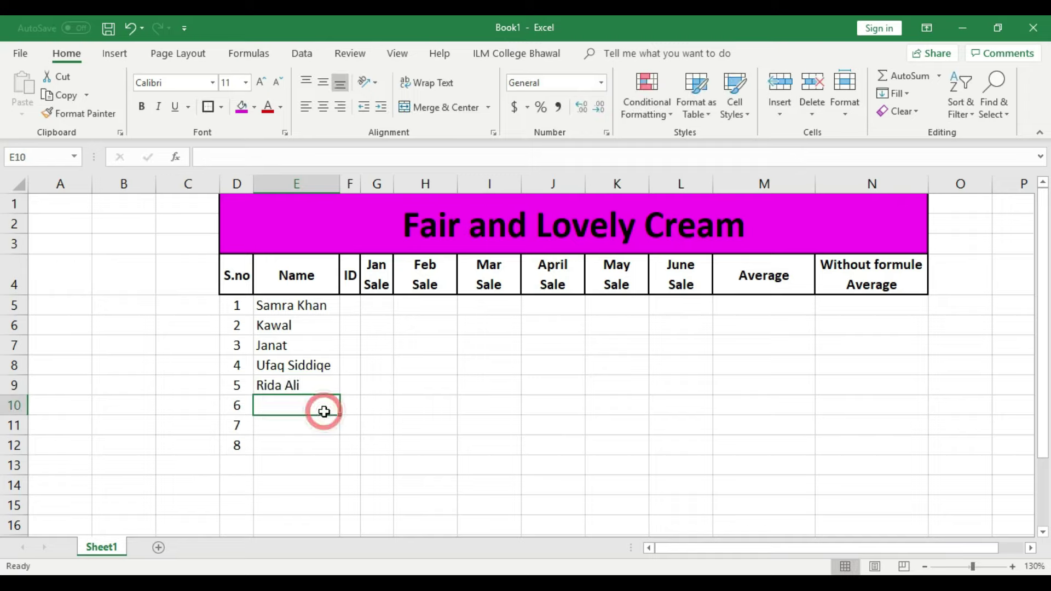
type("Farhan")
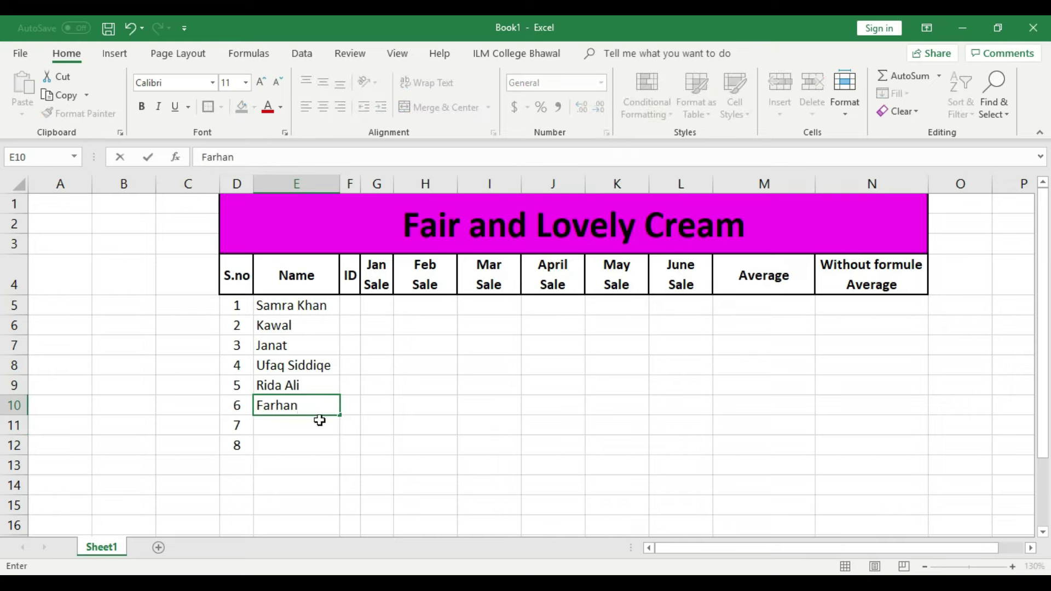
left_click(320, 421)
type("Ali")
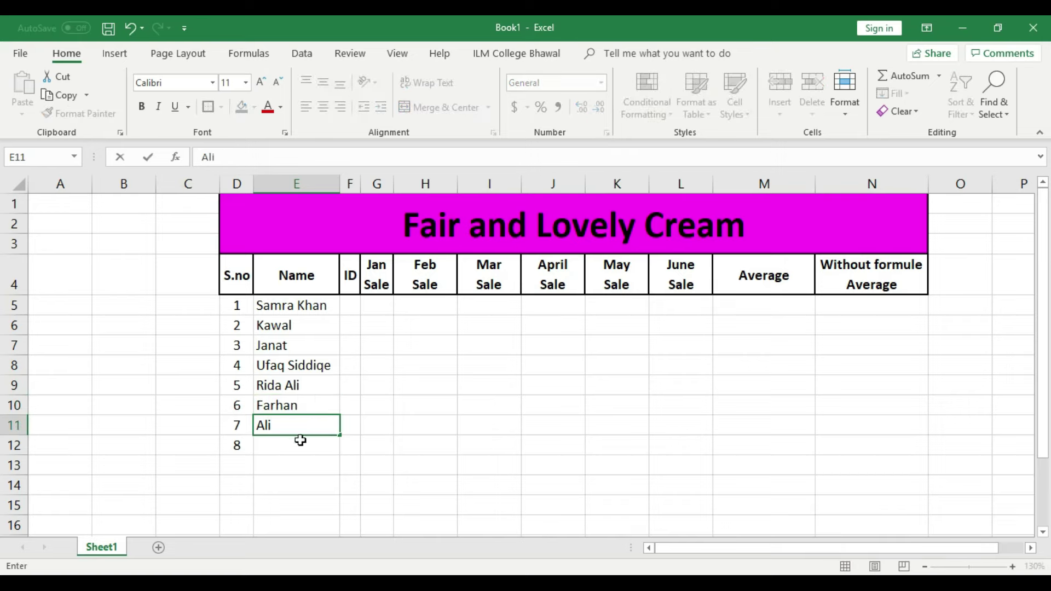
left_click(301, 442)
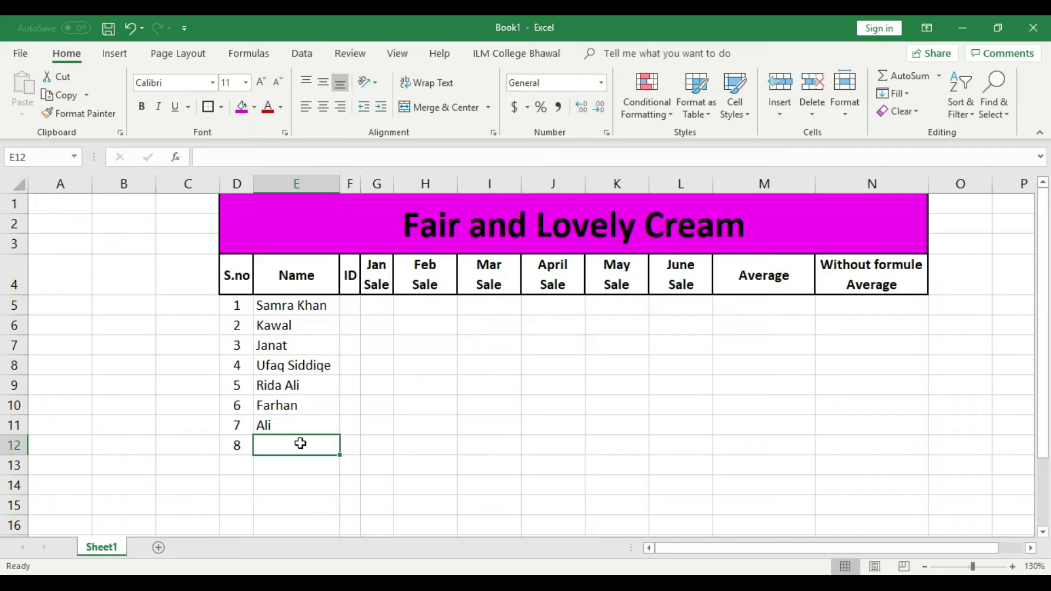
type("Aleez")
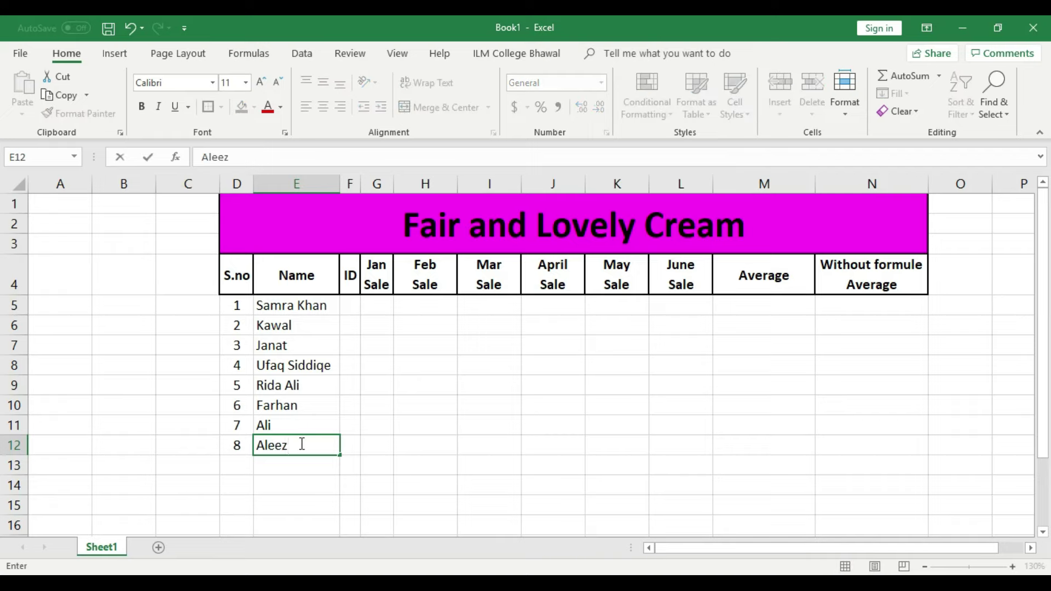
type("a Gondal")
- Widen the ID column and enter 5437 as the first ID in F5
left_click(372, 449)
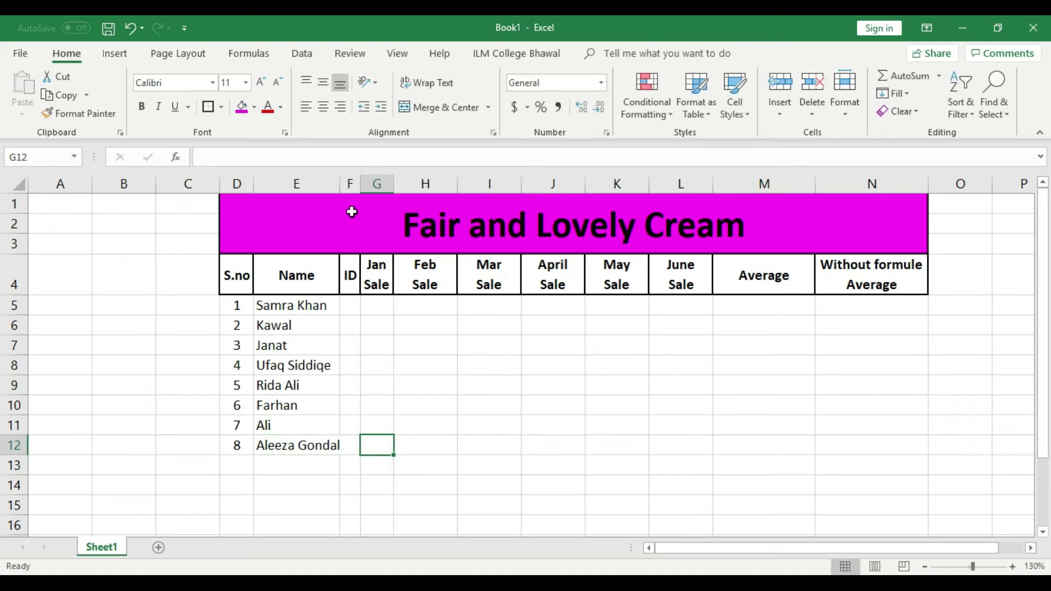
left_click_drag(360, 184, 373, 185)
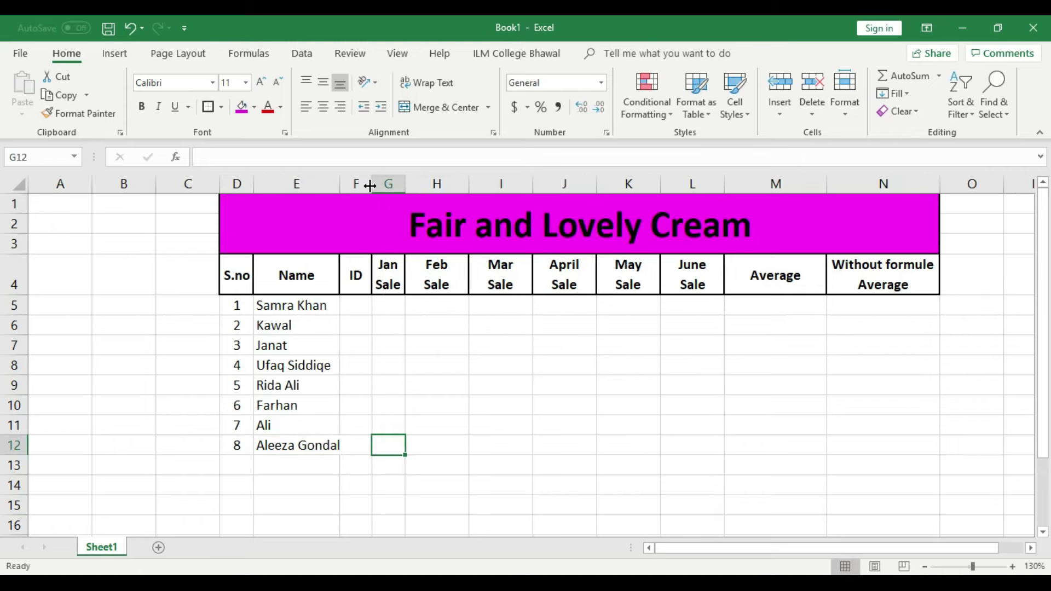
left_click(358, 306)
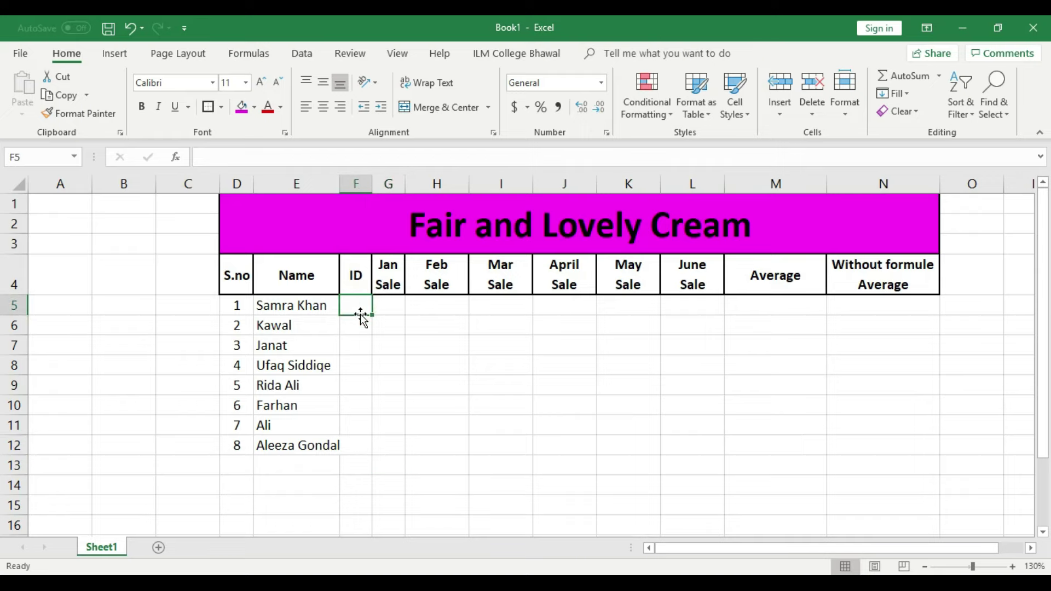
type("5437")
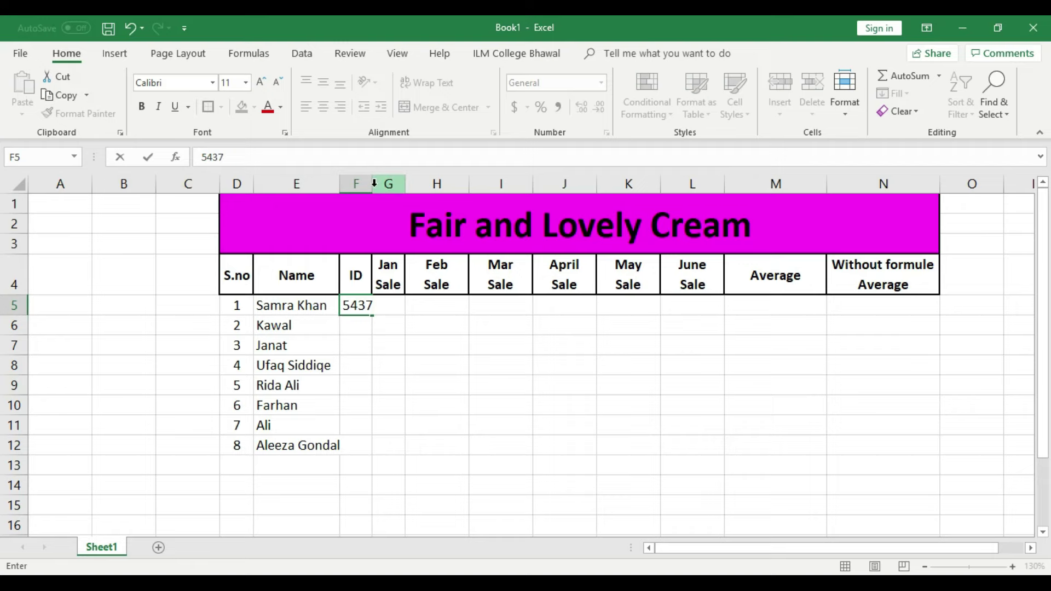
left_click(365, 323)
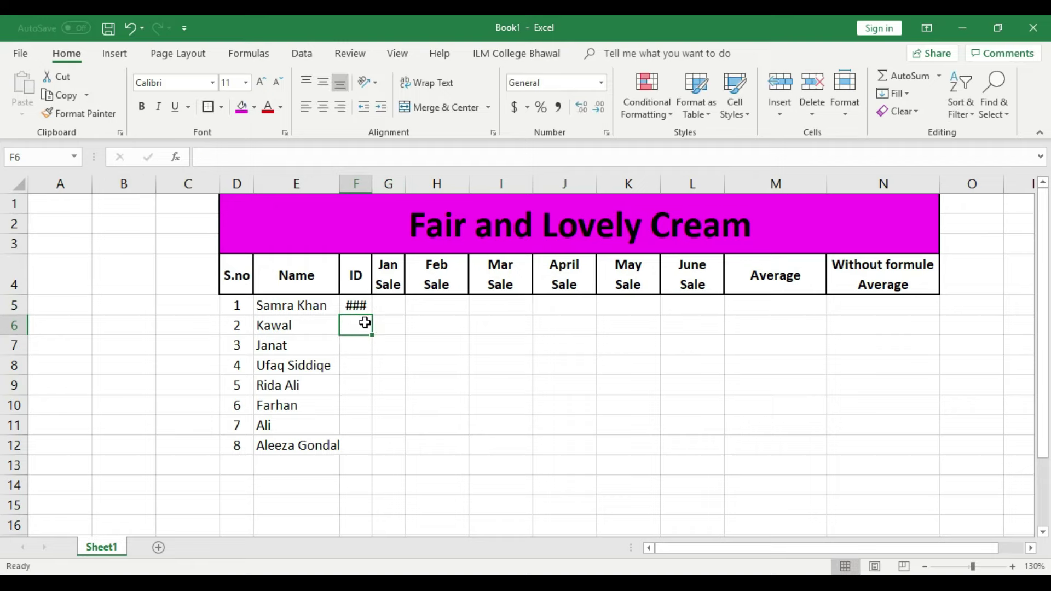
double_click(372, 184)
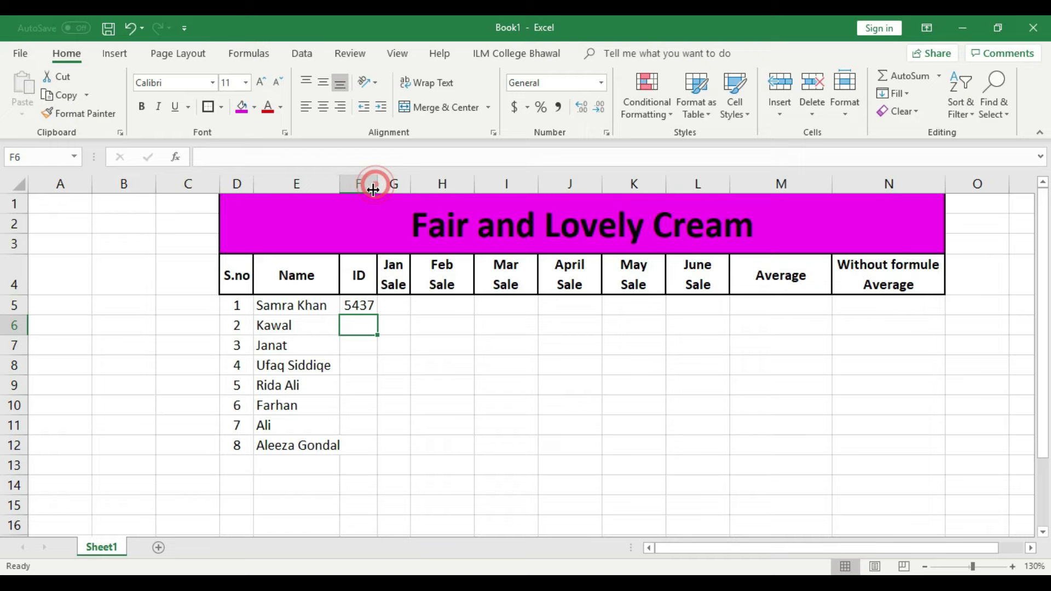
- Enter 5438 in F6, fill the IDs down to 5444 in F12, and narrow column C
type("54")
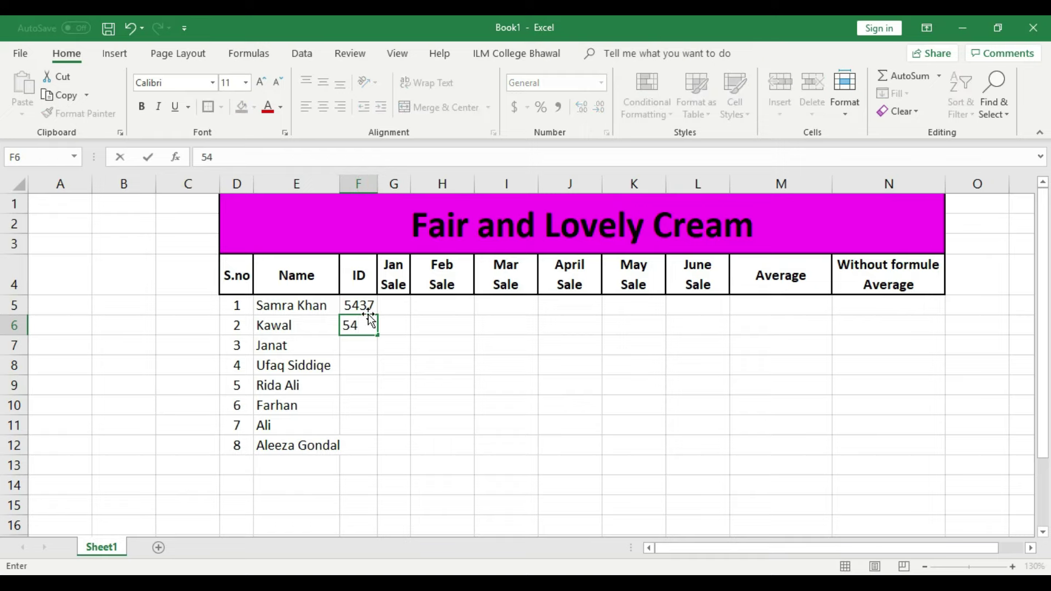
type("38")
left_click(376, 381)
mouse_move(372, 310)
left_mouse_down()
mouse_move(361, 325)
mouse_move(379, 460)
mouse_move(411, 441)
left_mouse_up()
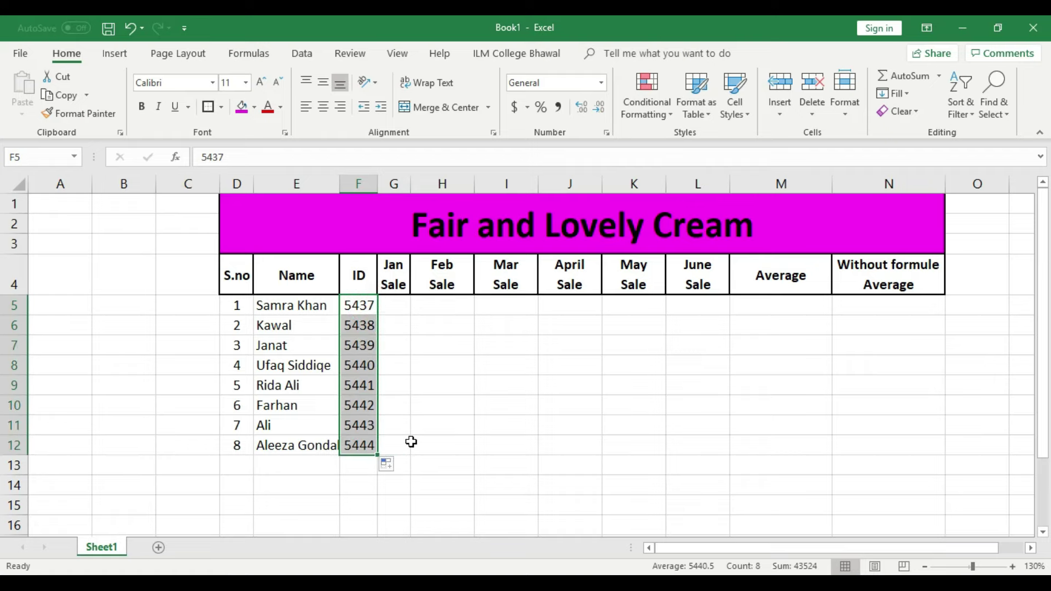
left_click(438, 367)
left_click_drag(219, 184, 205, 185)
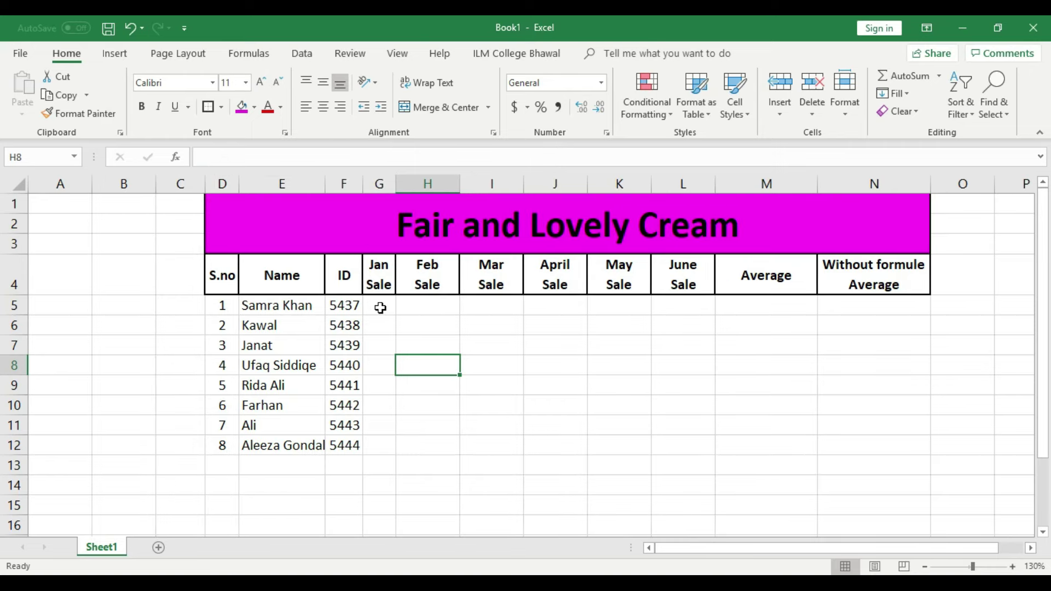
- Enter the first person's January–May sales 500, 800, 900, 1000 and 200 in G5:K5
left_click(374, 304)
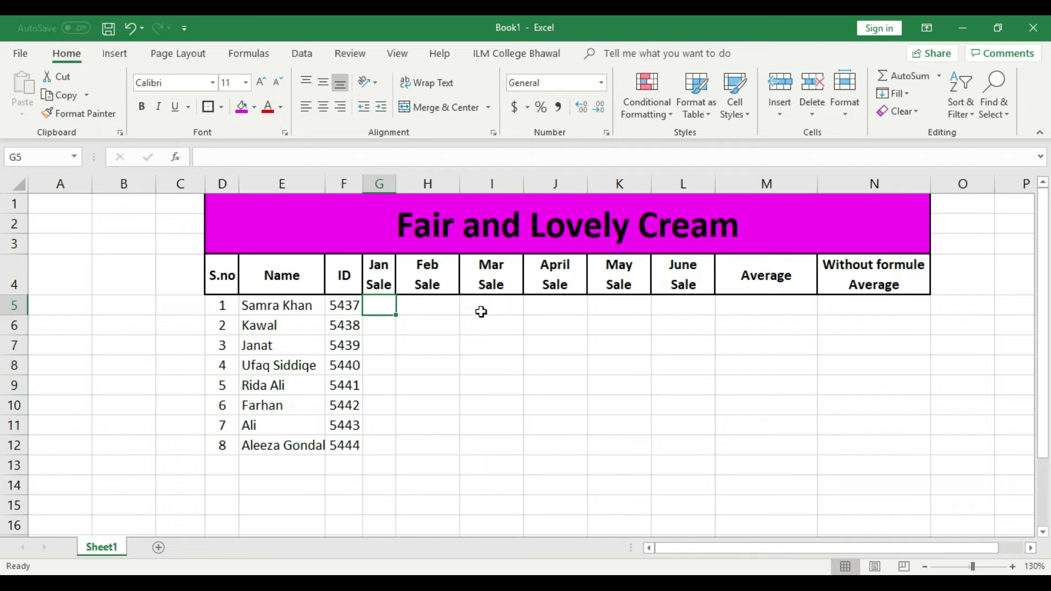
type("500")
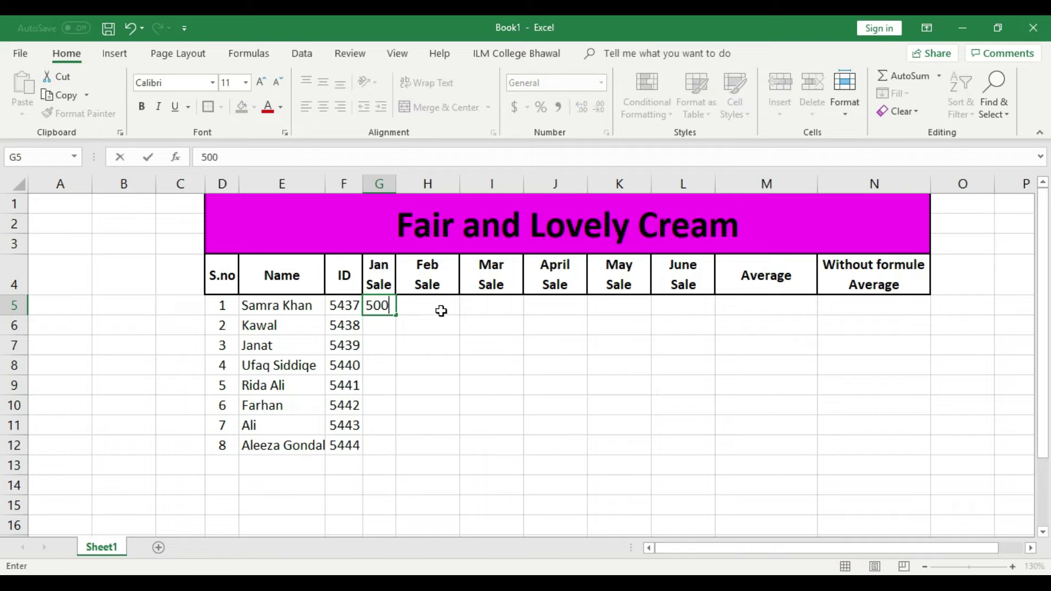
left_click(443, 310)
type("5")
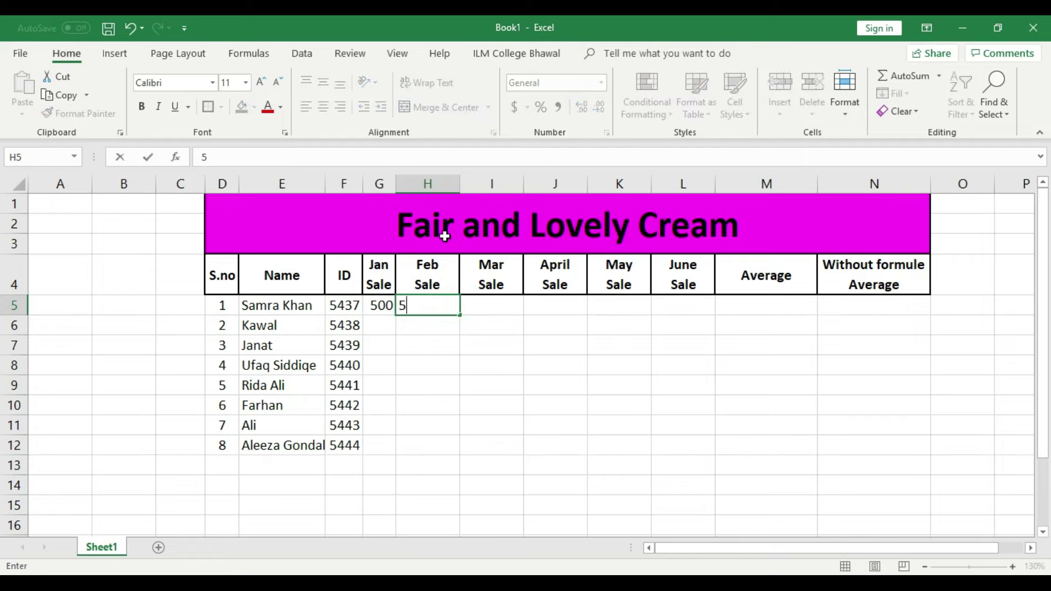
key("BackSpace")
type("800")
left_click(504, 305)
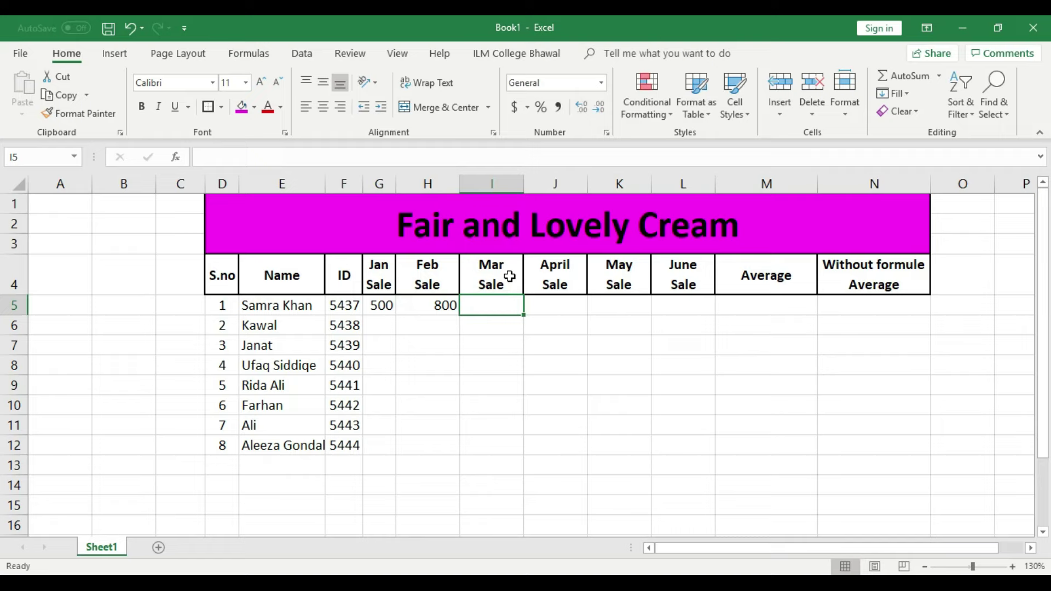
type("900")
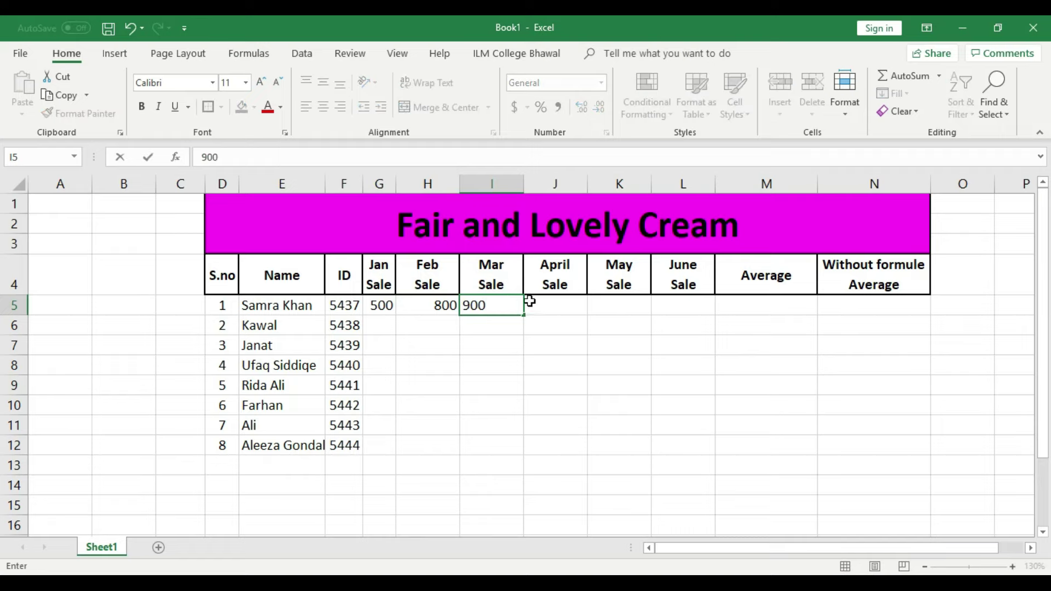
left_click(538, 306)
type("1000")
left_click(615, 304)
type("200")
left_click(694, 308)
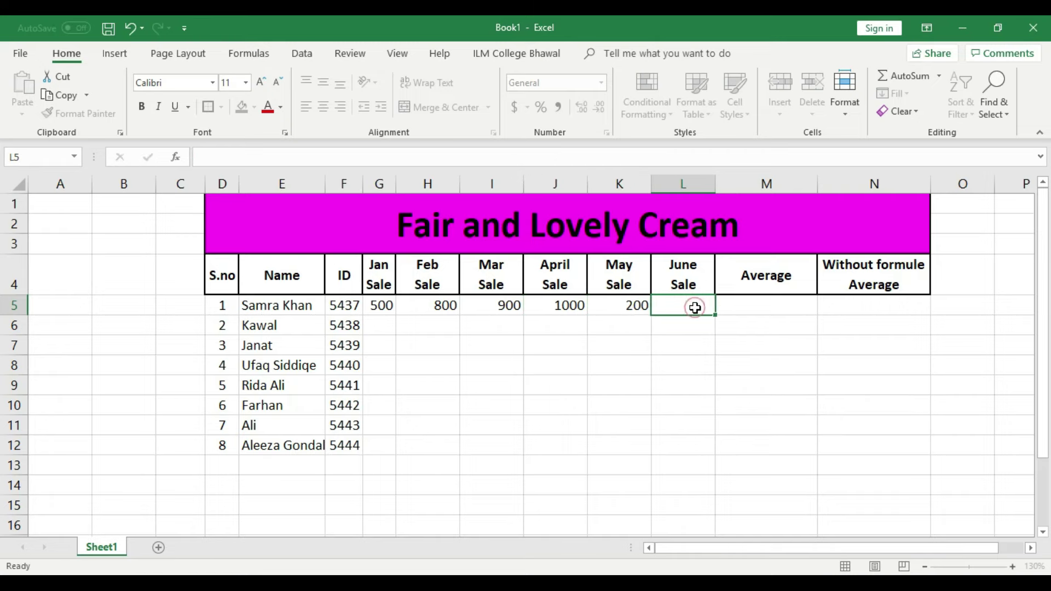
- Enter 5000 as the June sale and autofit the Feb through June sales columns
type("5000")
left_click(739, 306)
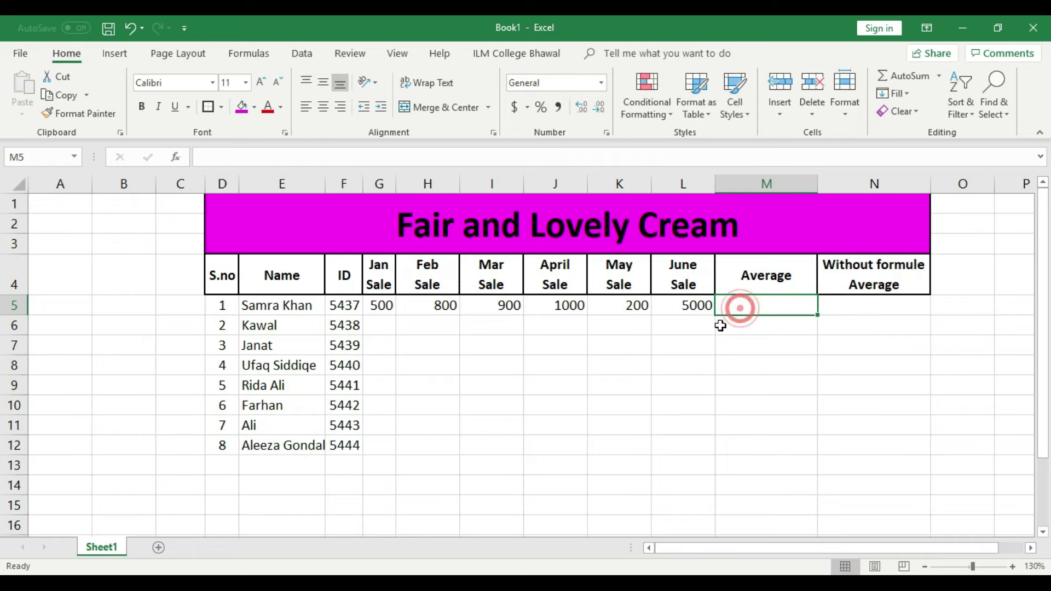
left_click_drag(383, 307, 679, 308)
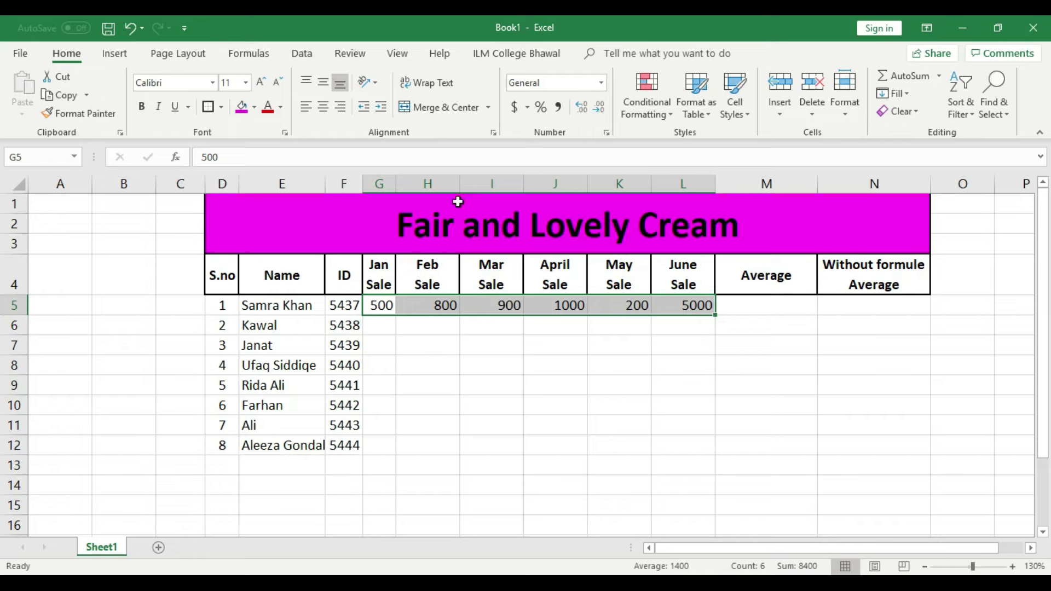
double_click(460, 184)
double_click(493, 184)
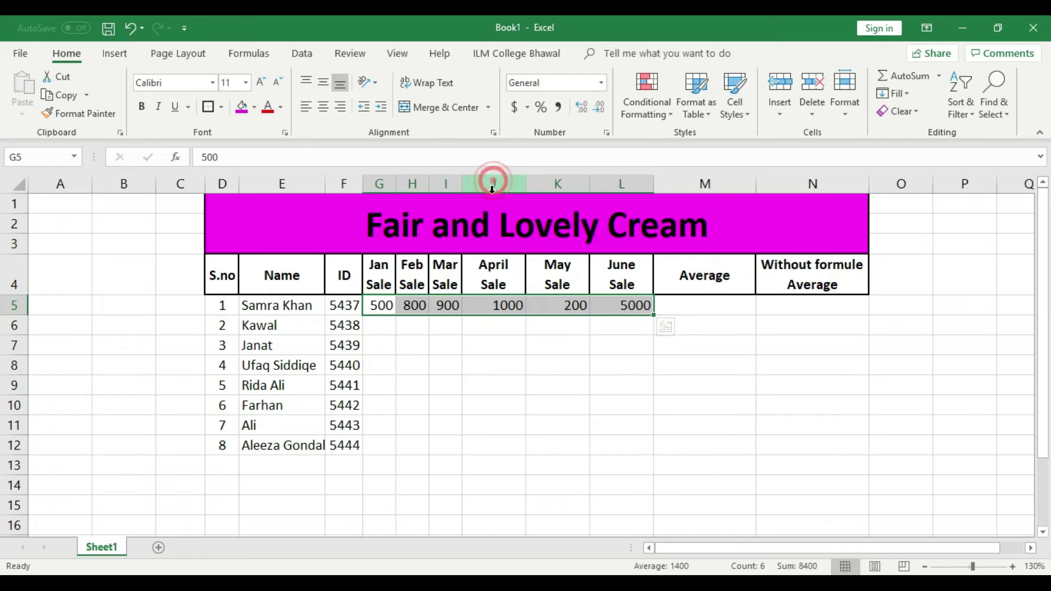
double_click(524, 184)
double_click(564, 184)
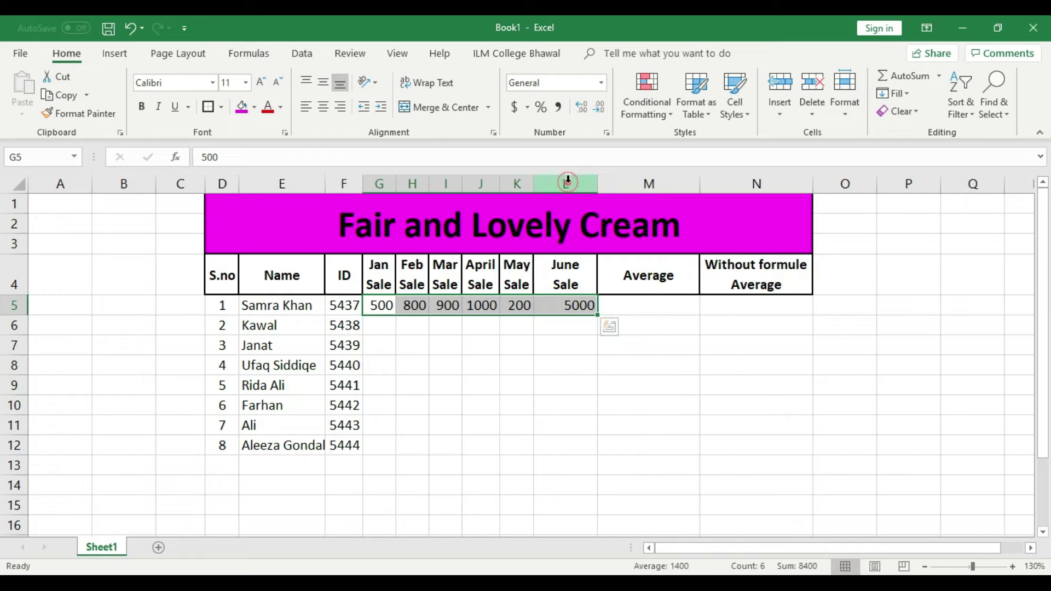
double_click(598, 184)
left_click(643, 341)
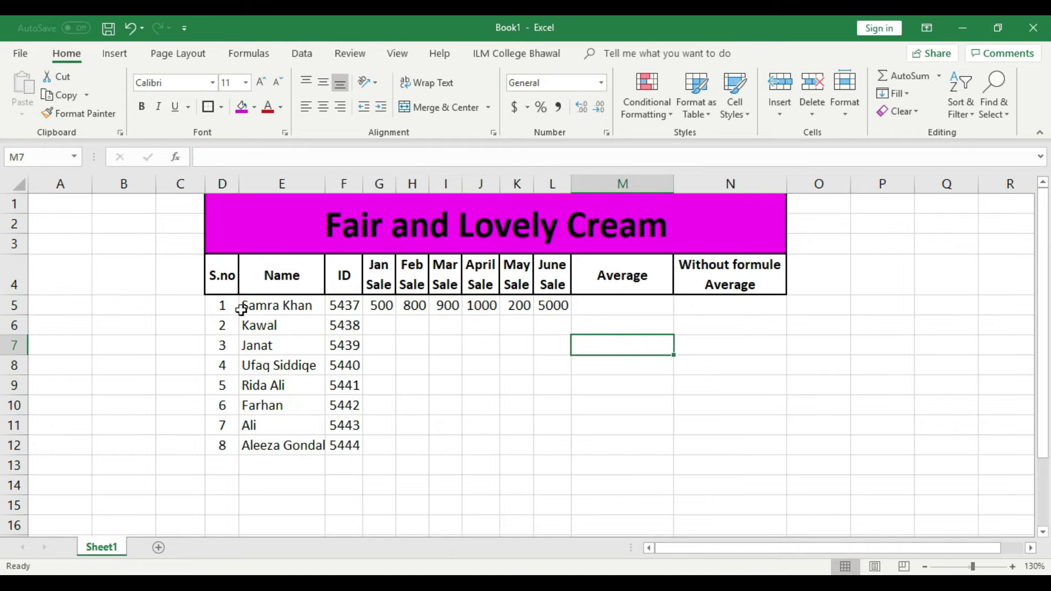
- Apply All Borders to the data range D5:N12
left_click_drag(225, 306, 767, 452)
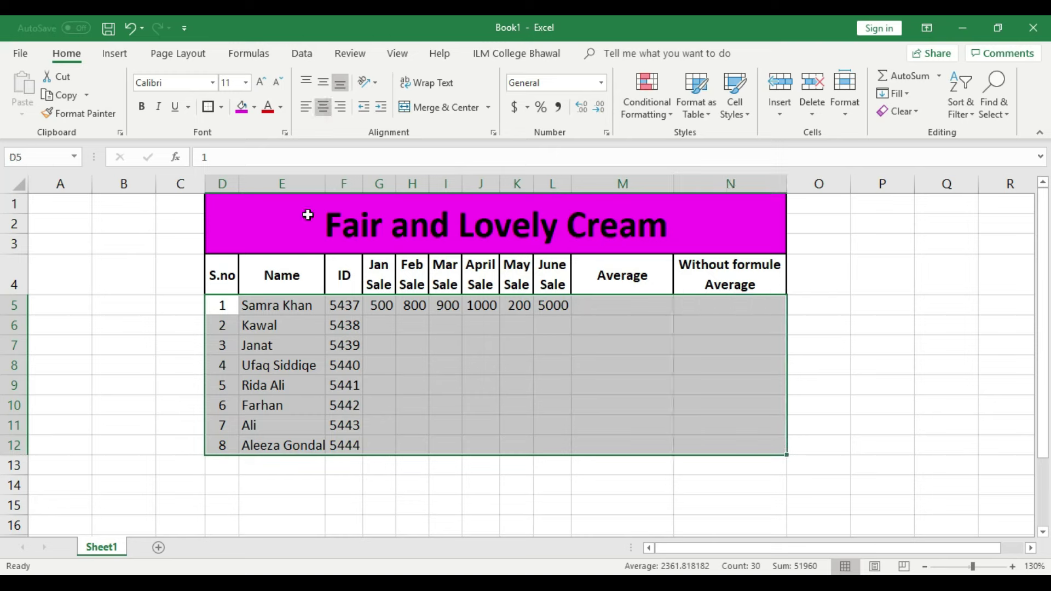
left_click(221, 106)
left_click(256, 240)
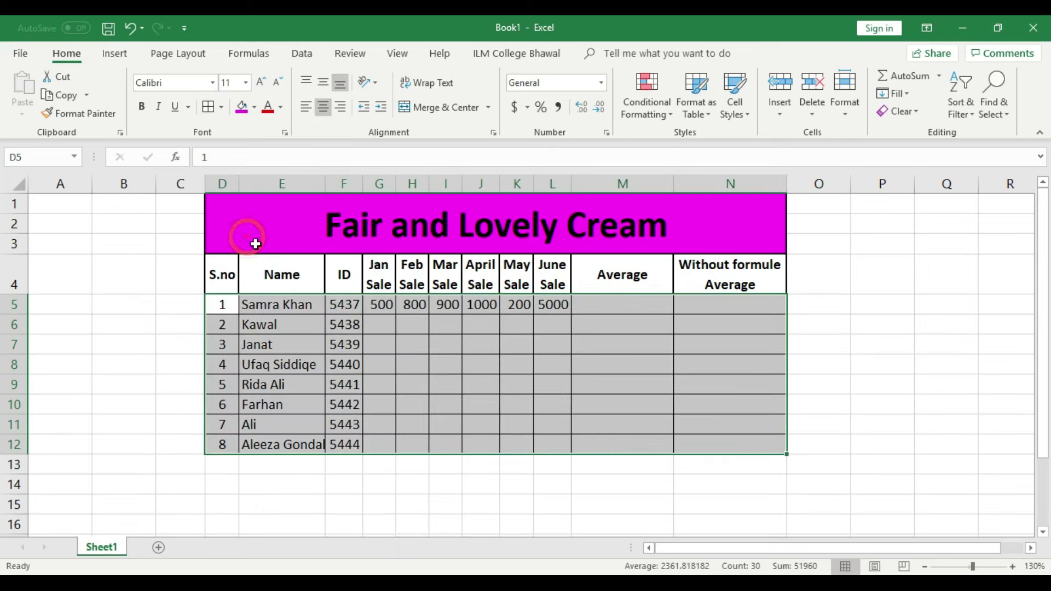
left_click(507, 420)
- Give the header row D4:N4 a thick outside border
left_click(228, 301)
left_click(223, 276)
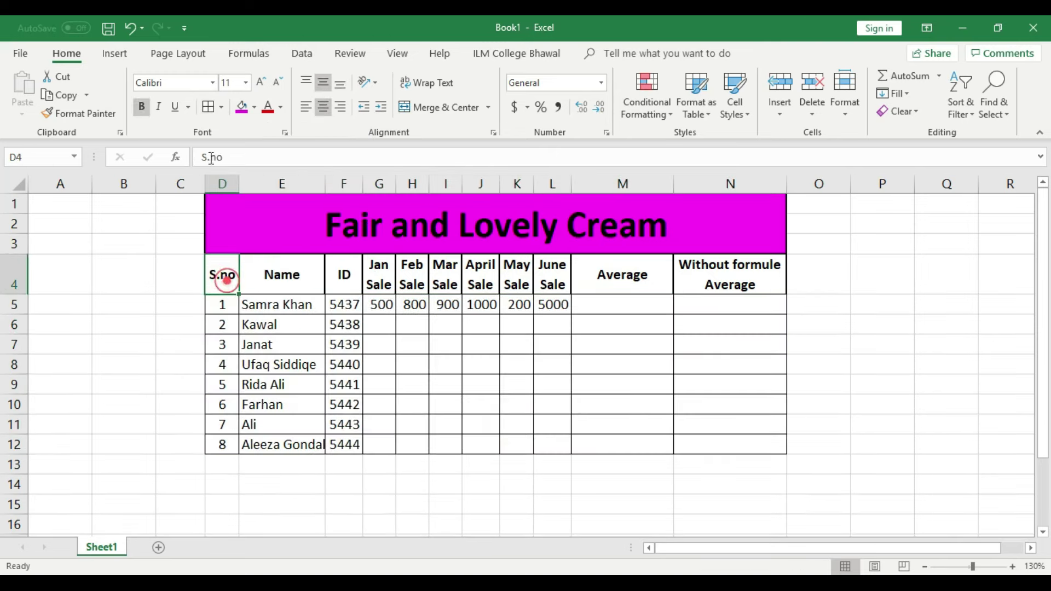
left_click(220, 107)
left_click(227, 274)
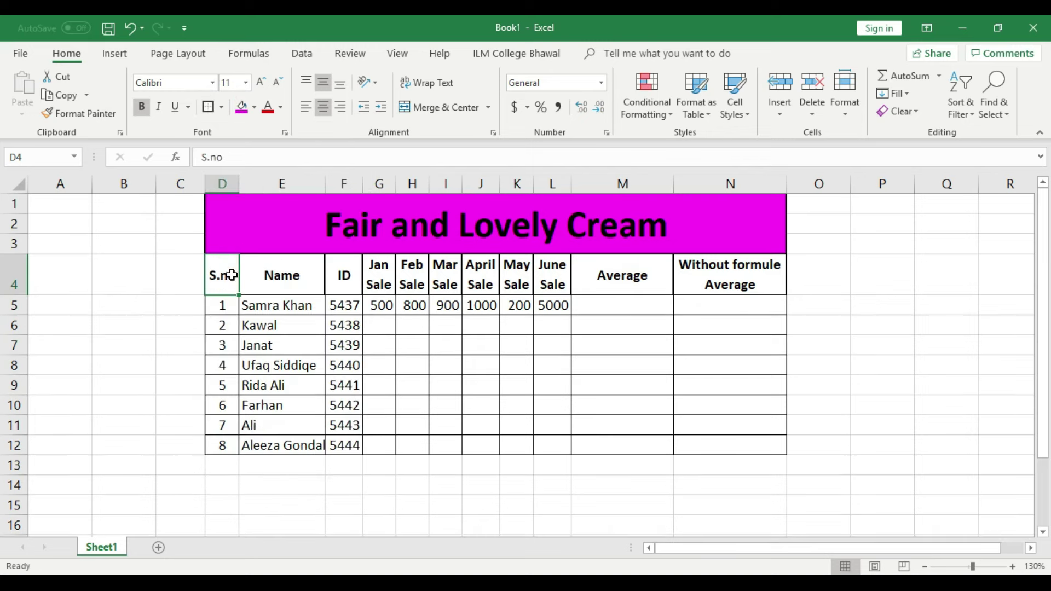
left_click_drag(225, 276, 704, 278)
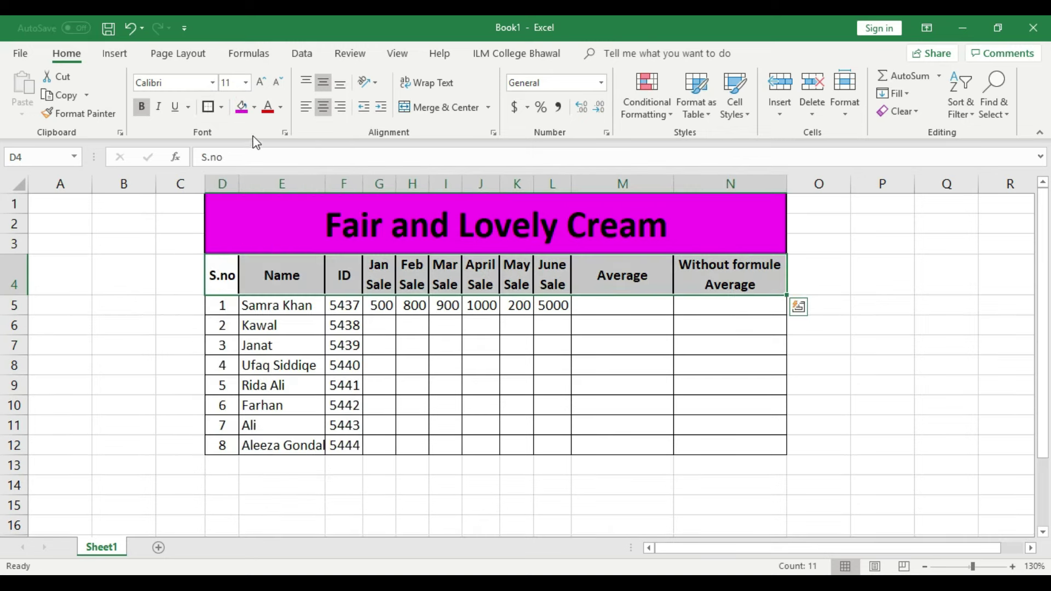
left_click(208, 107)
left_click(504, 438)
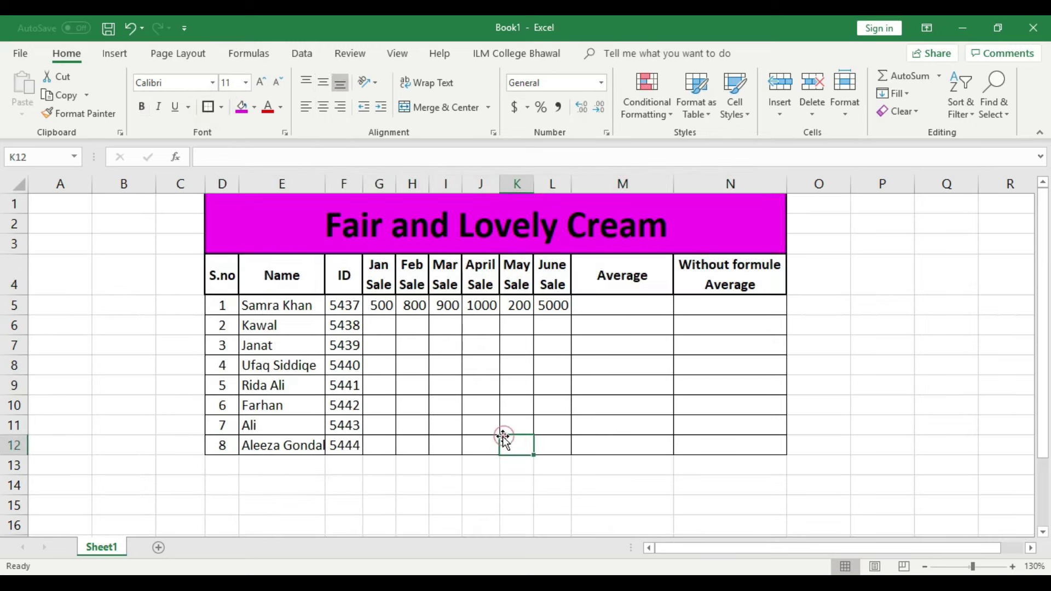
left_click(380, 332)
- Complete row 6's Jan–June sales with 800, 0, 1200, 2200, 1500 and 4500
type("800")
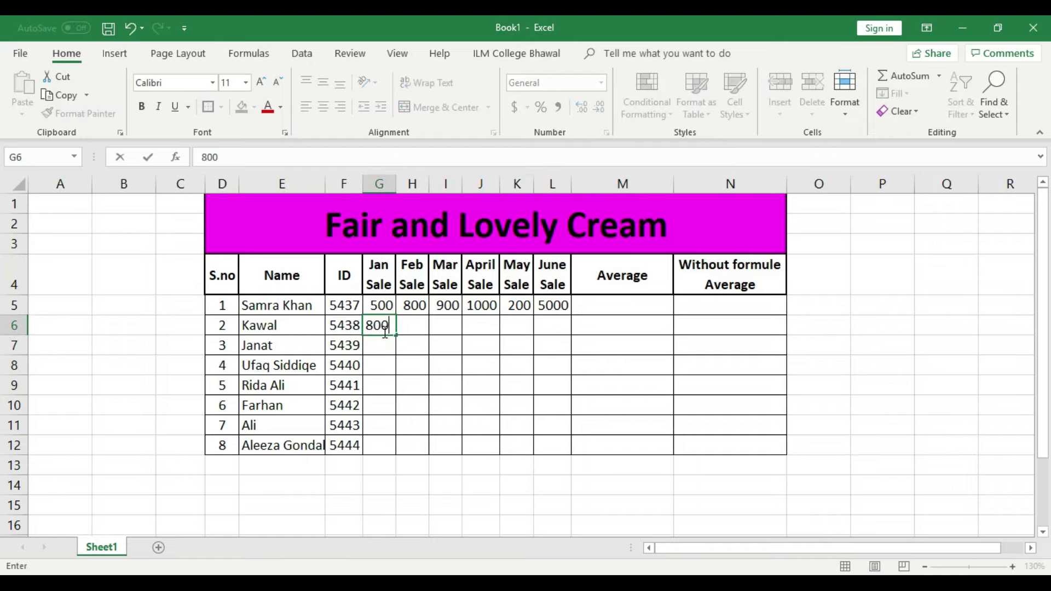
key("Tab")
type("0")
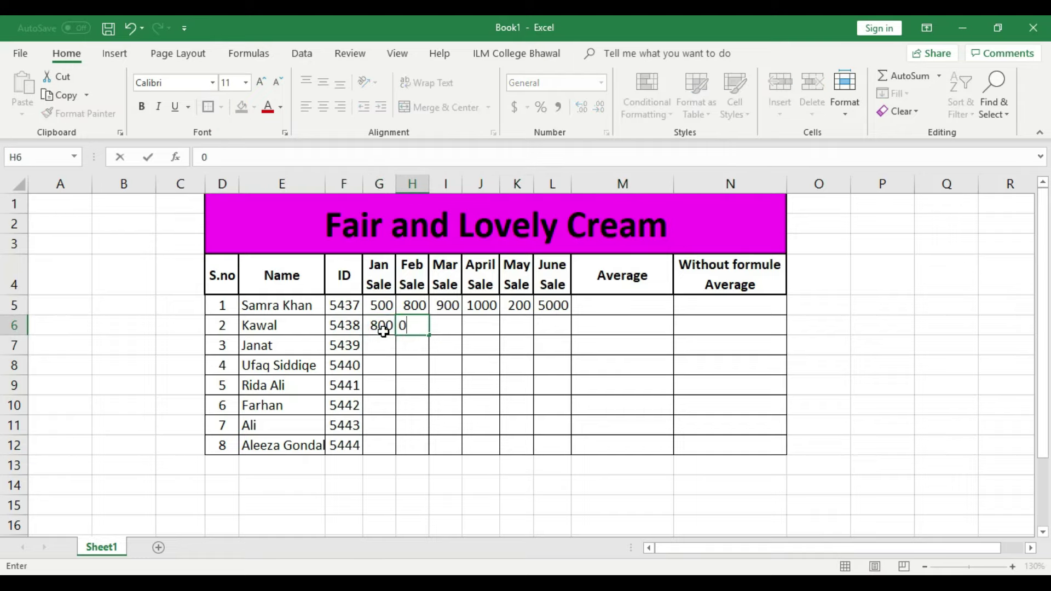
key("Tab")
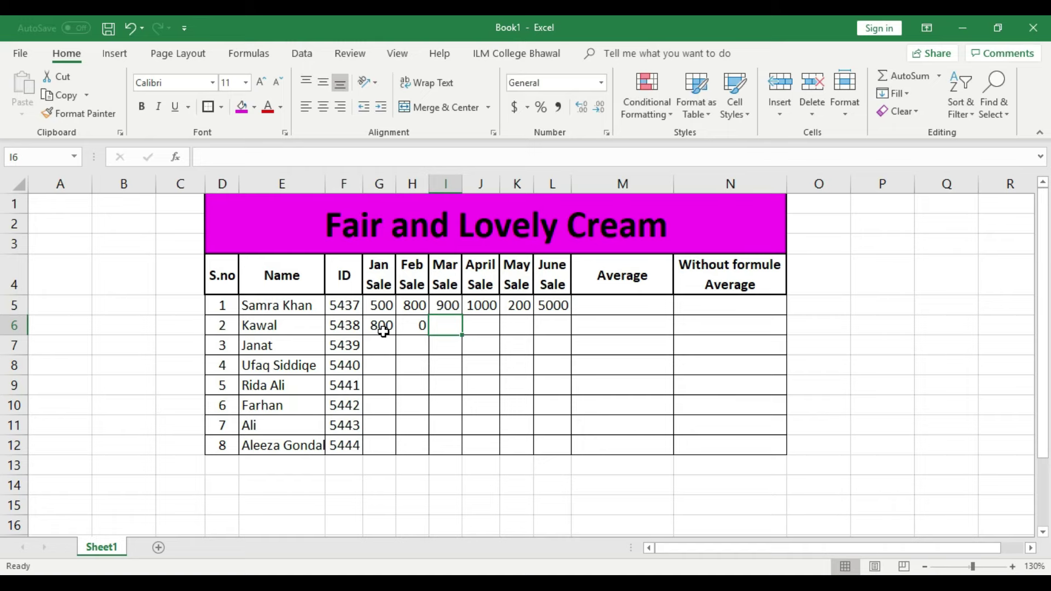
type("1200")
key("Tab")
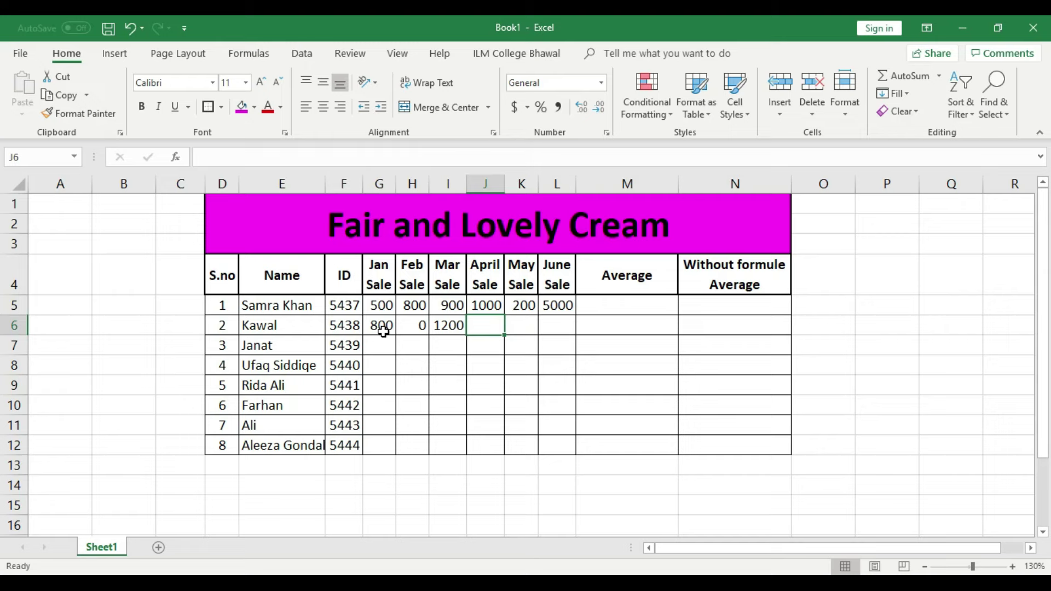
type("2200")
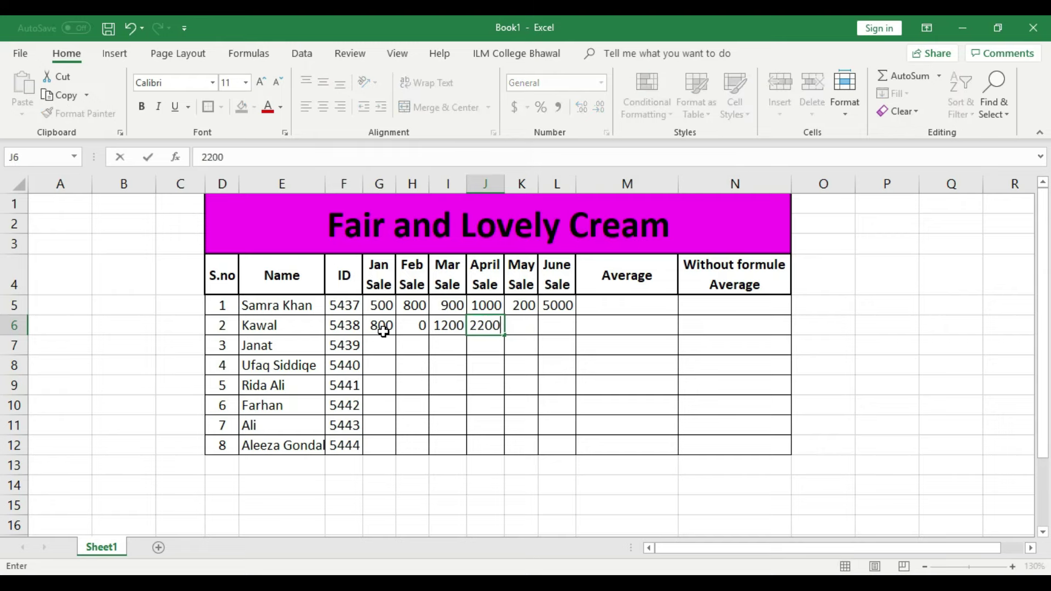
key("Tab")
type("1500")
key("Tab")
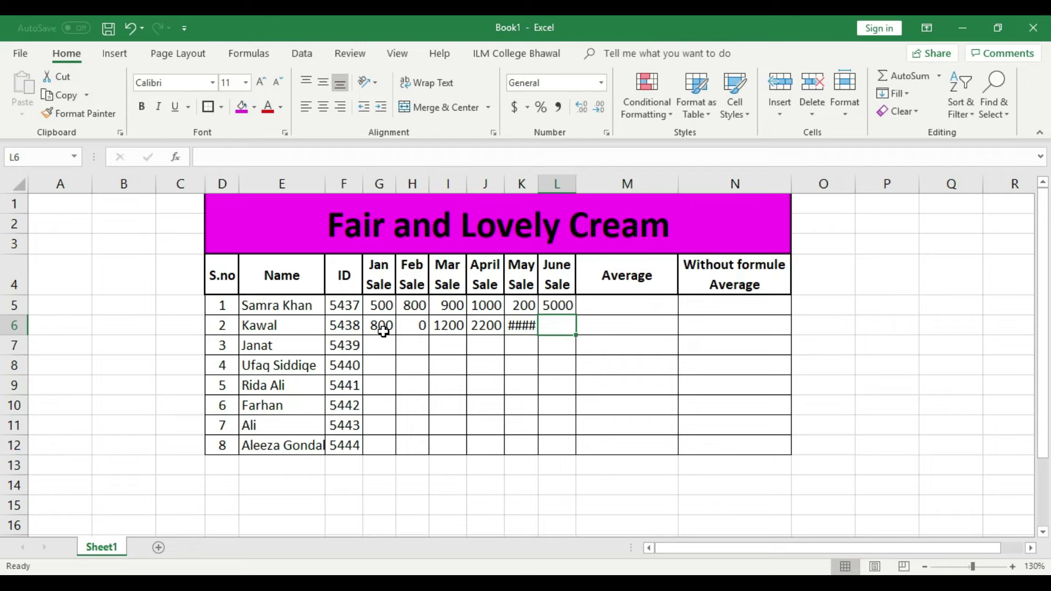
type("4500")
key("Return")
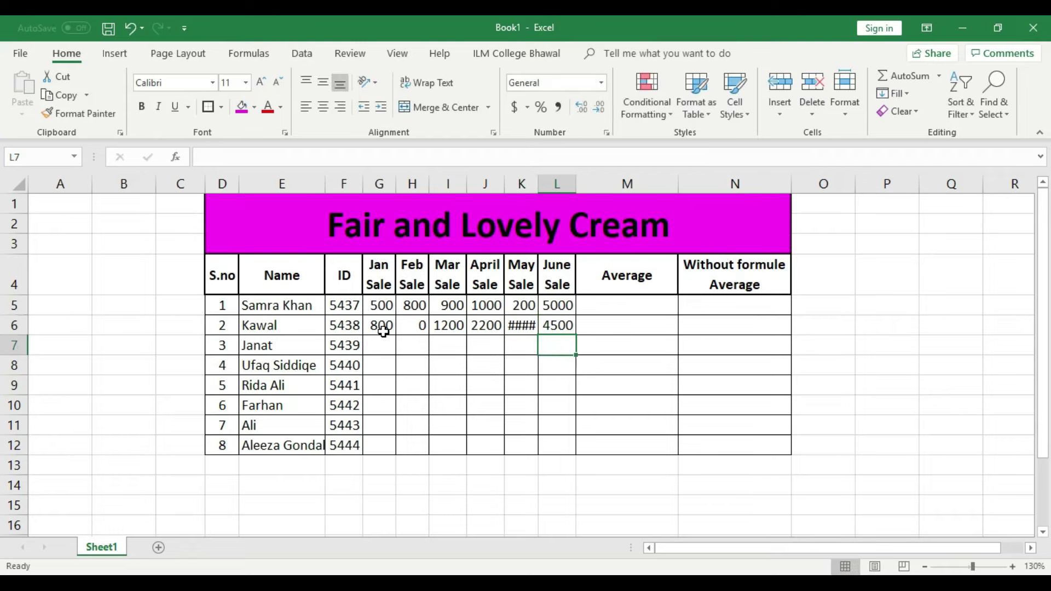
- Autofit the May Sale column and enter row 7's sales: 0, 50, 800, 3500, 500, 300
double_click(538, 183)
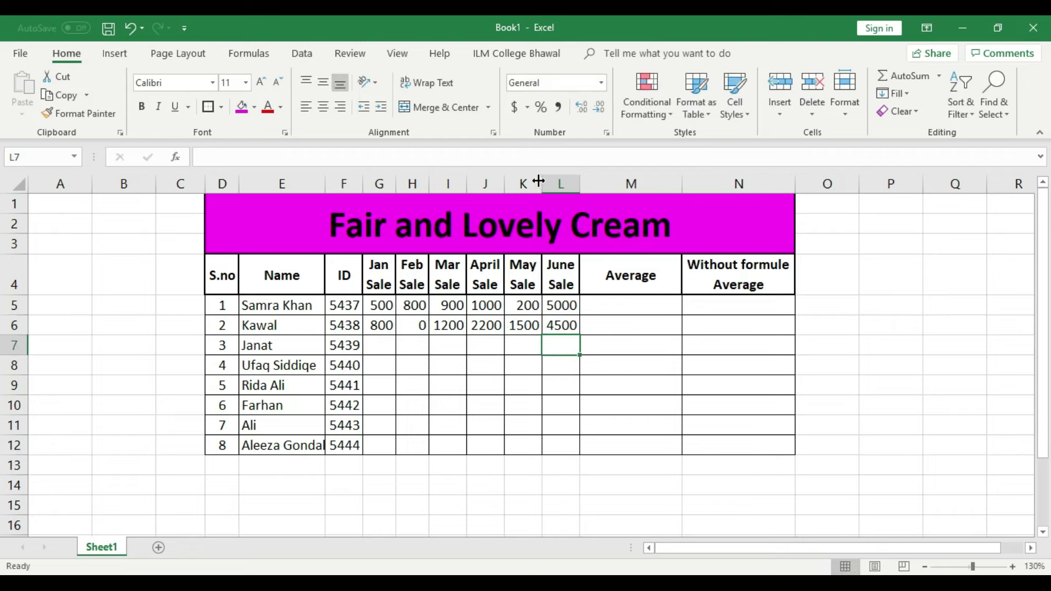
left_click(382, 348)
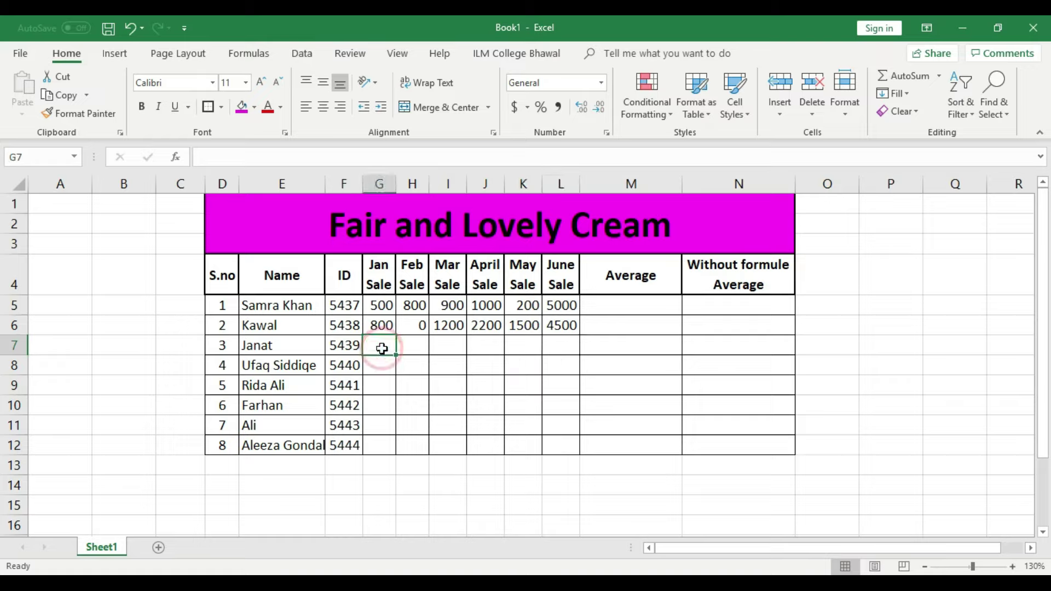
type("0")
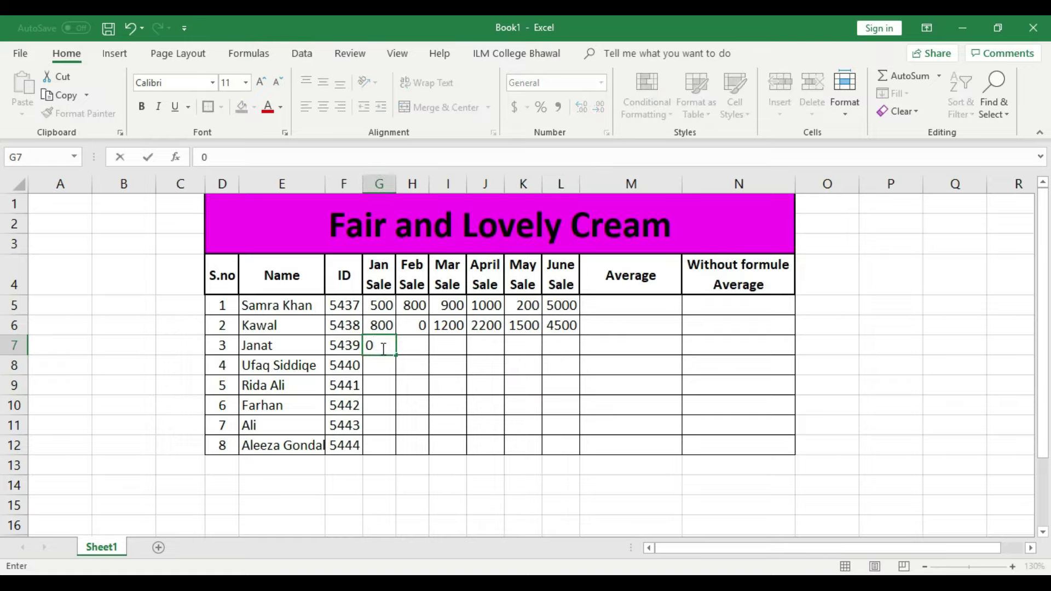
key("Tab")
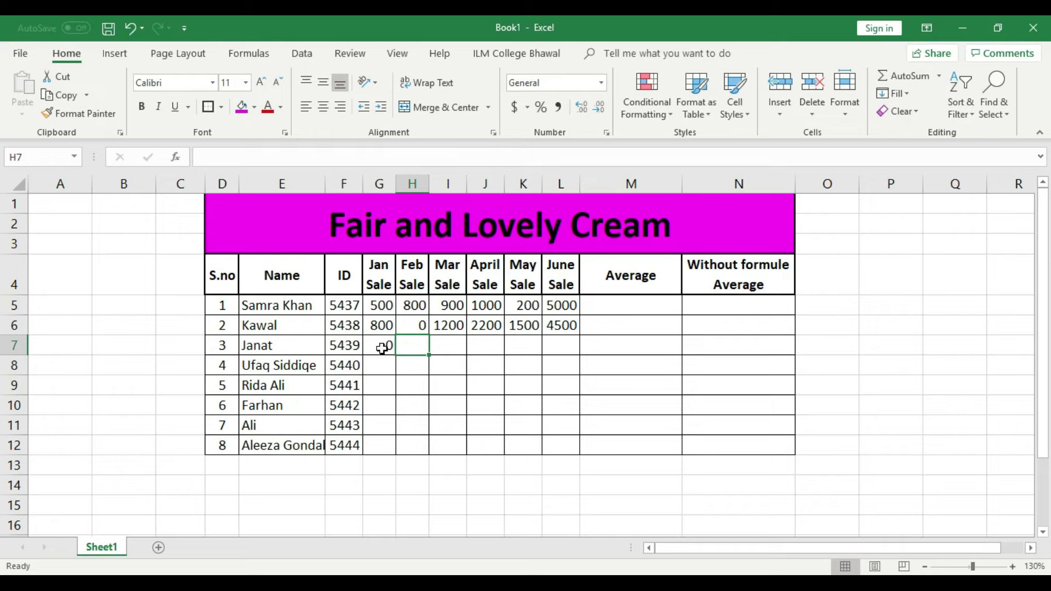
type("50")
key("Tab")
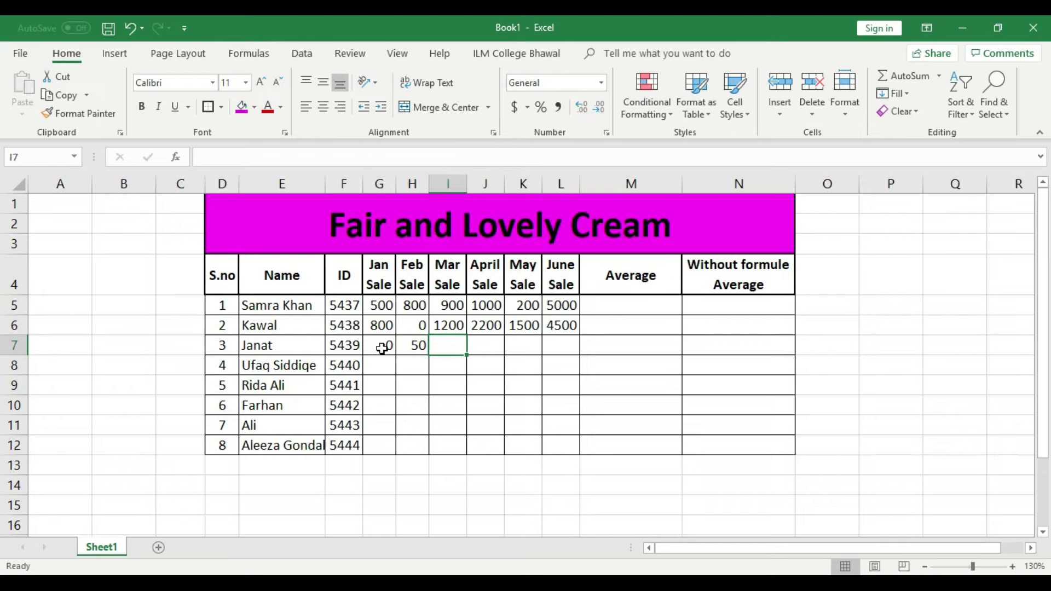
type("800")
key("Tab")
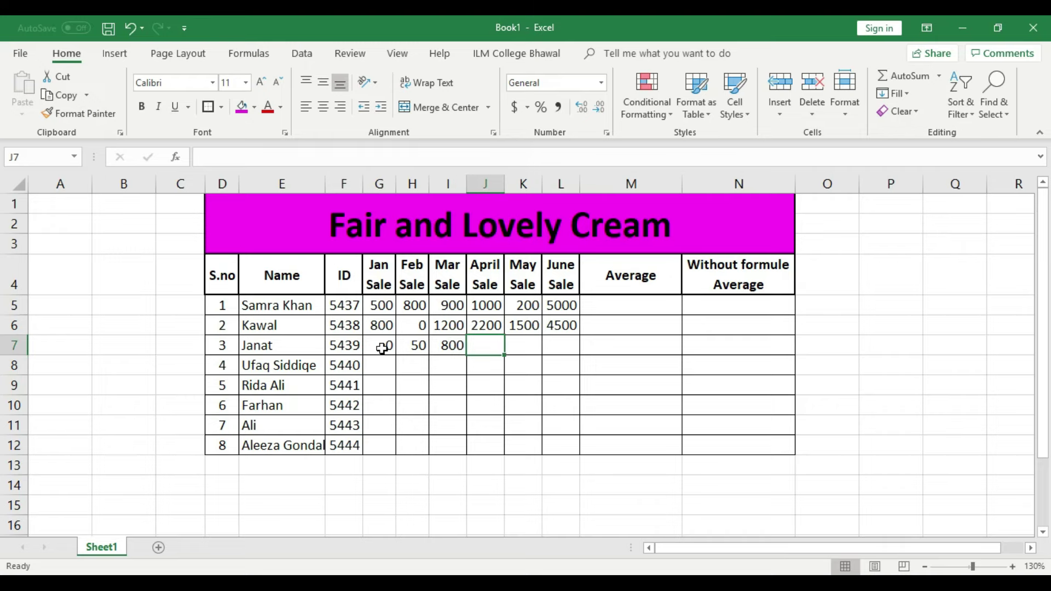
type("35")
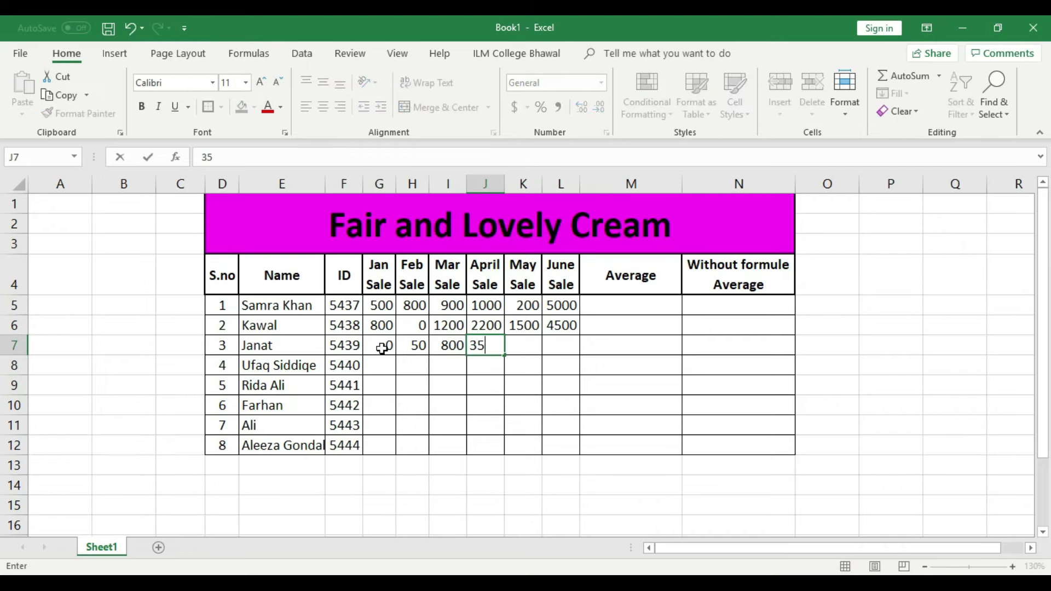
type("00")
key("Tab")
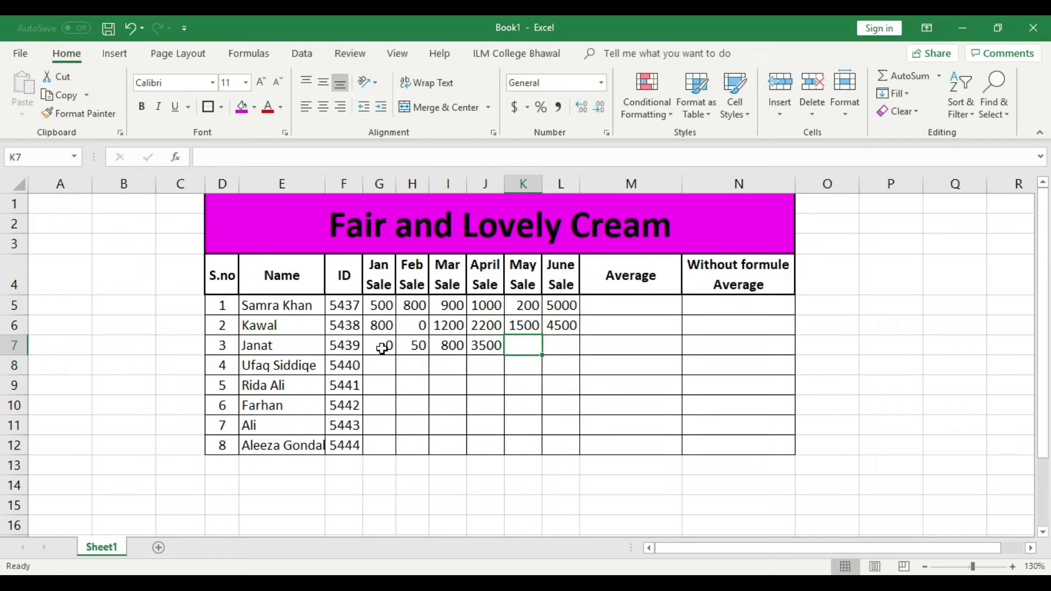
type("500")
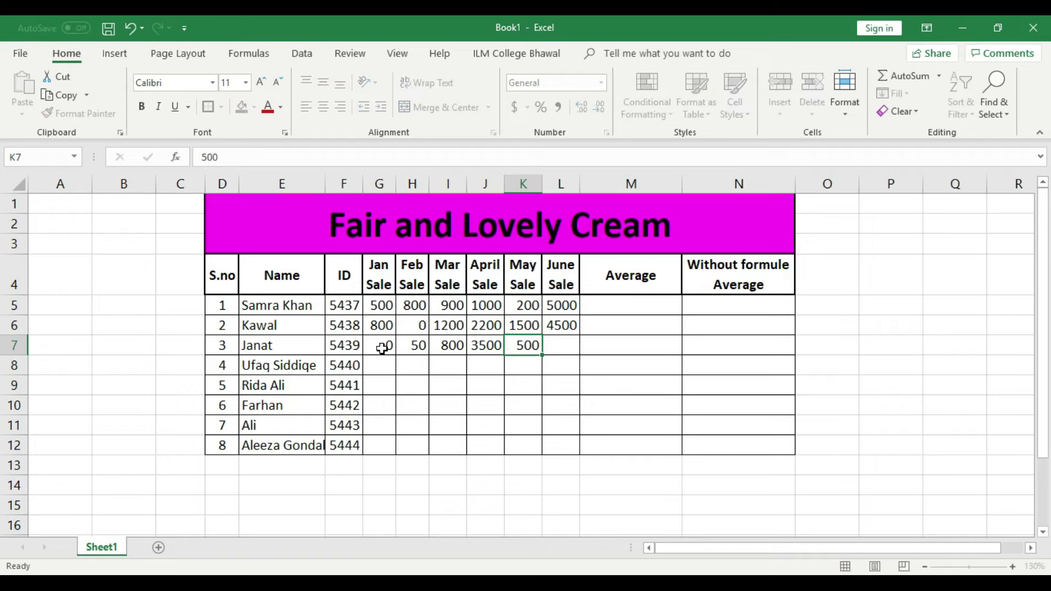
key("Tab")
type("300")
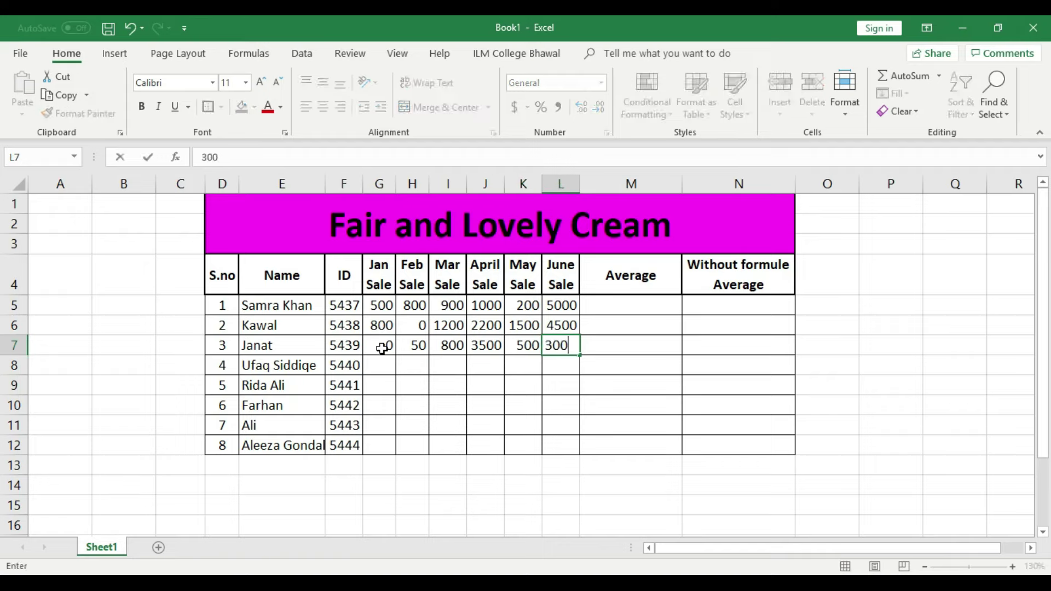
key("Return")
- Enter row 8's sales in G8:L8: 2000, 400, 4500, 6800, 3000 and 800
key("Left")
key("Left")
key("Left")
key("Left")
key("Left")
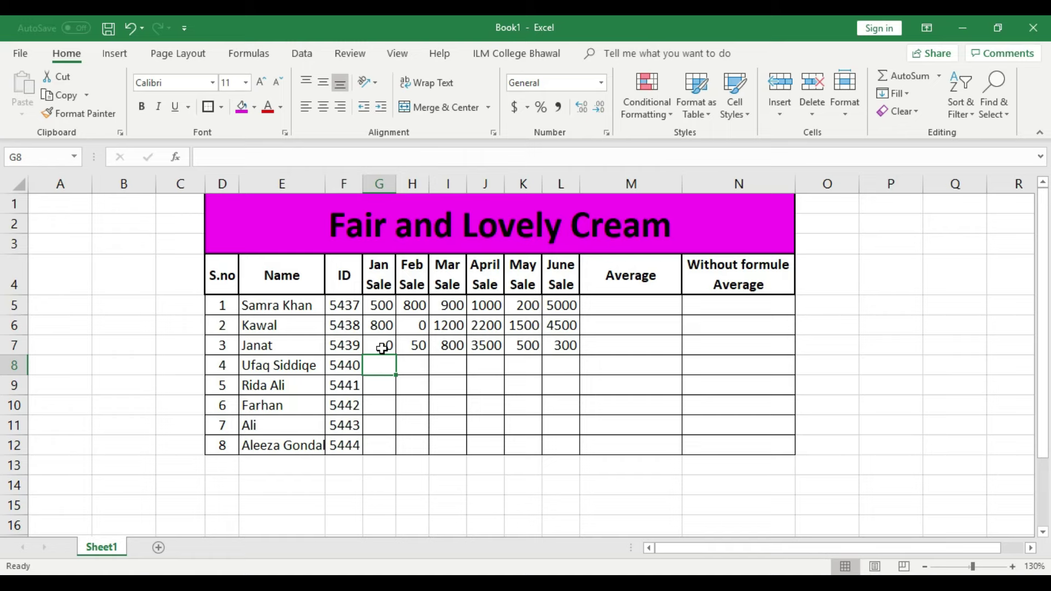
type("2000")
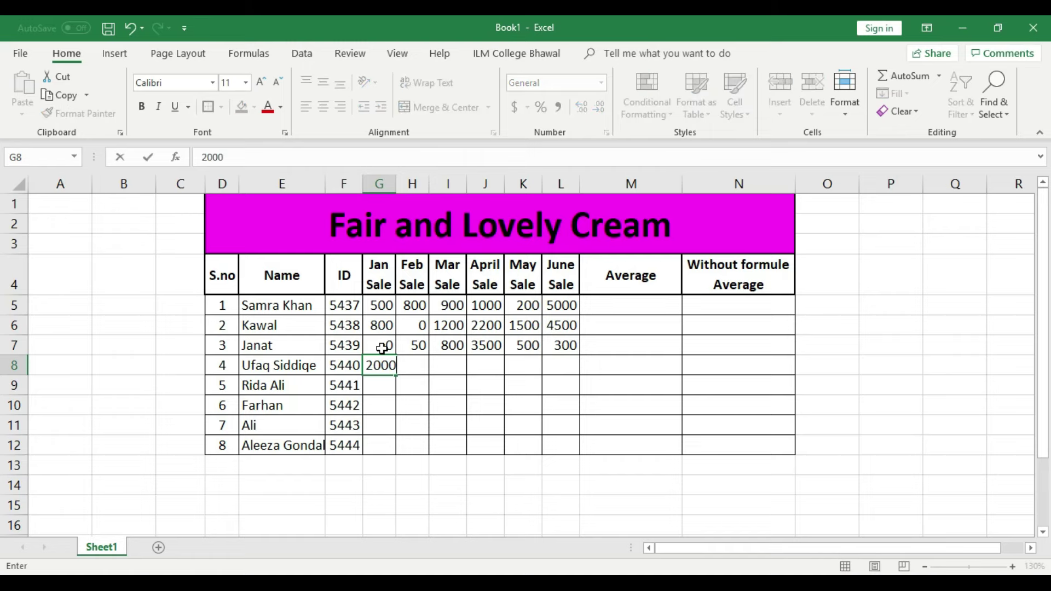
key("Right")
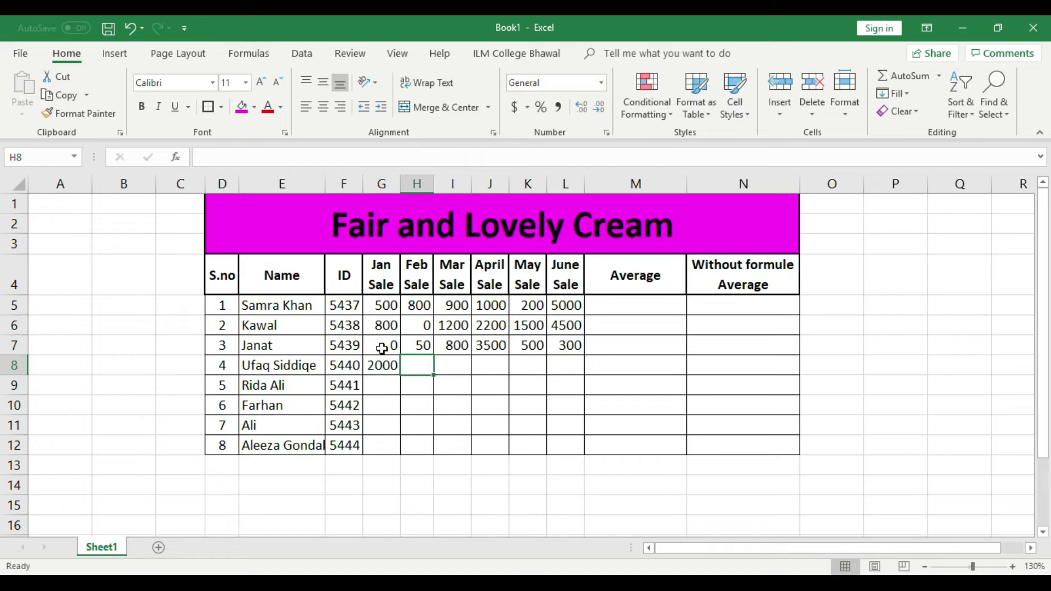
type("400")
key("Right")
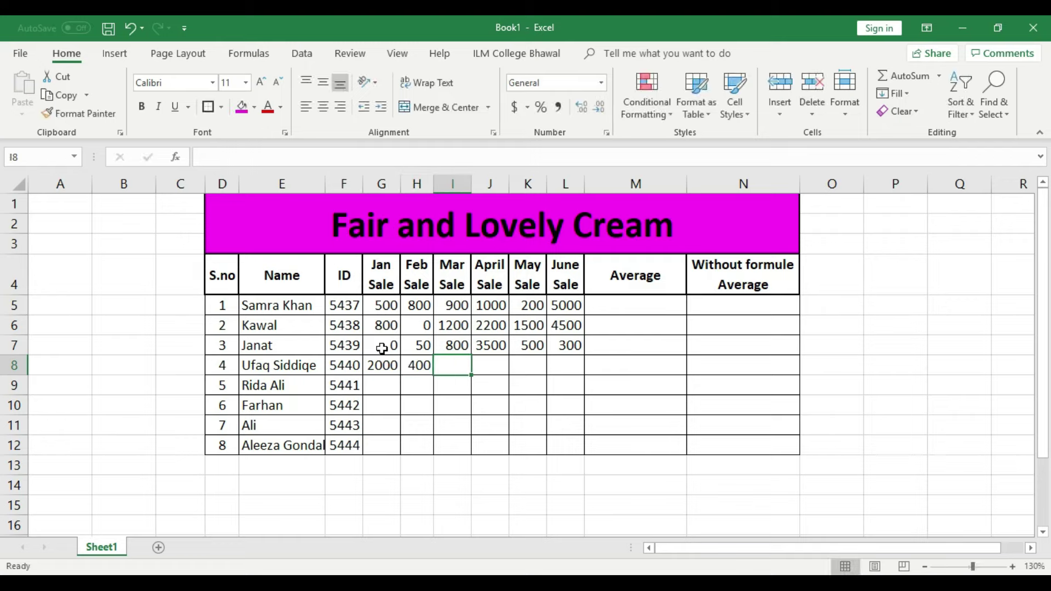
type("5")
key("BackSpace")
type("3")
key("BackSpace")
type("4500")
key("Right")
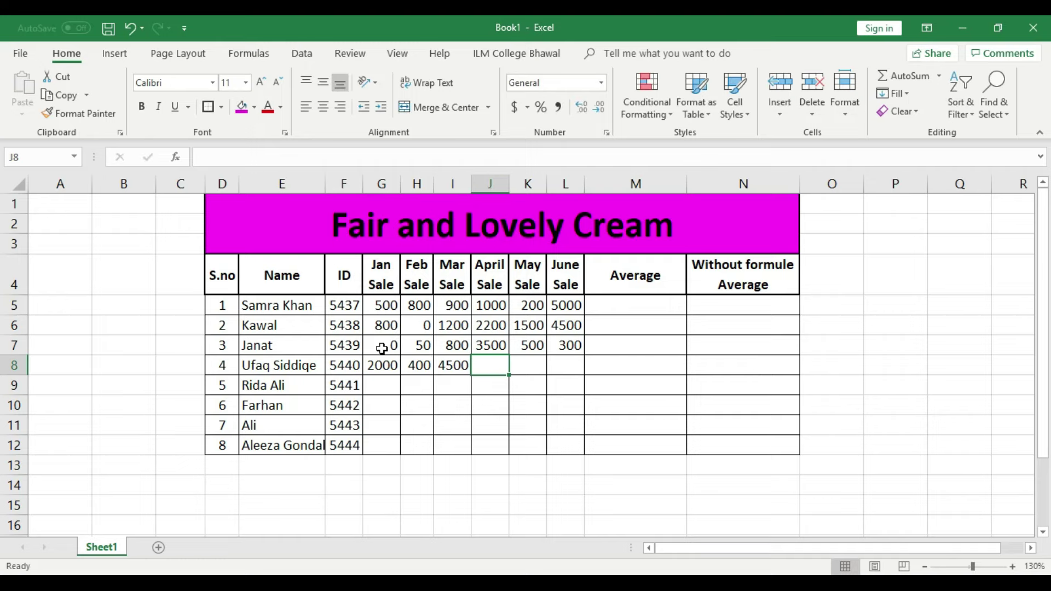
type("68")
type("0")
key("BackSpace")
key("BackSpace")
type("00")
key("Tab")
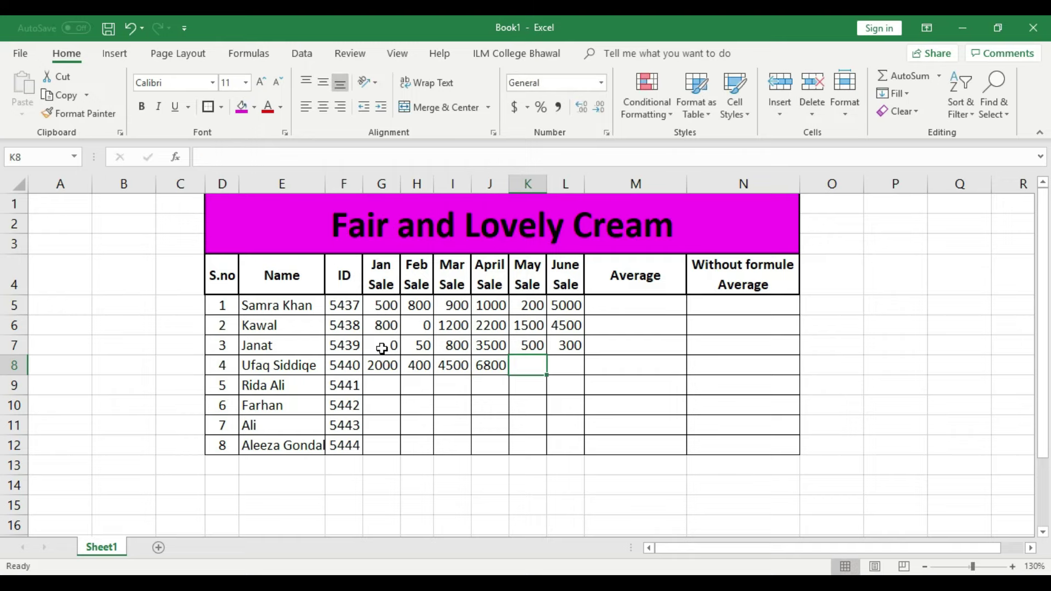
type("3000")
key("Tab")
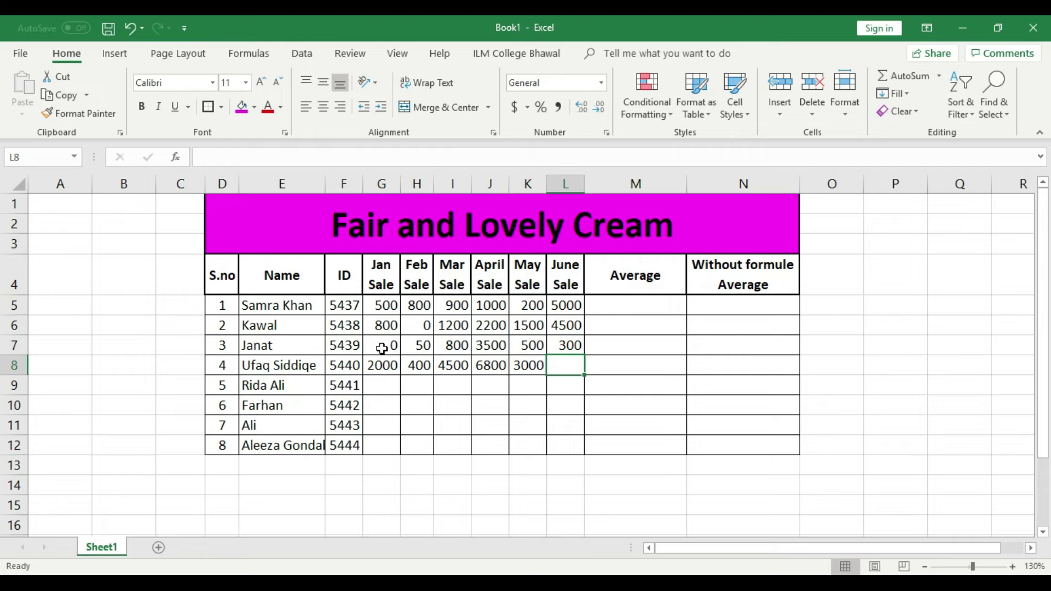
type("800")
key("Return")
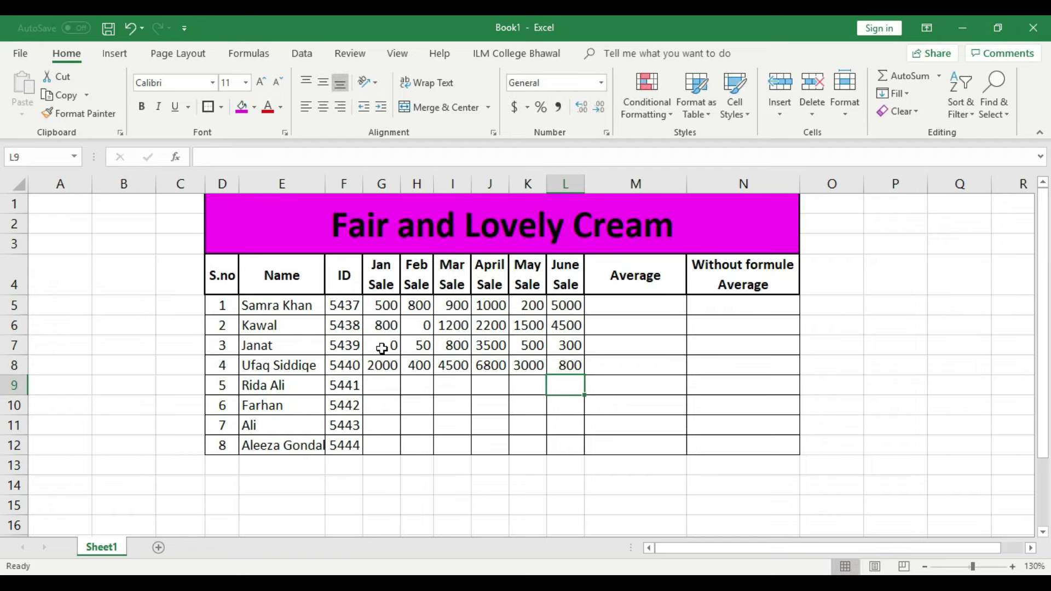
- Enter row 9's sales in G9:L9: 200, 300, 400, 599, 800 and 900
key("Left")
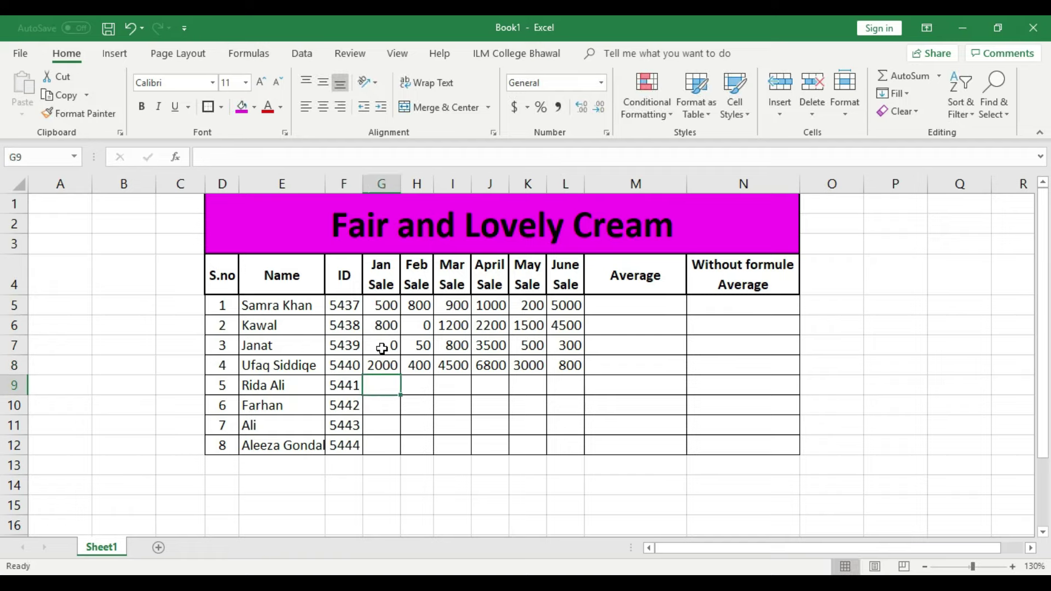
type("200")
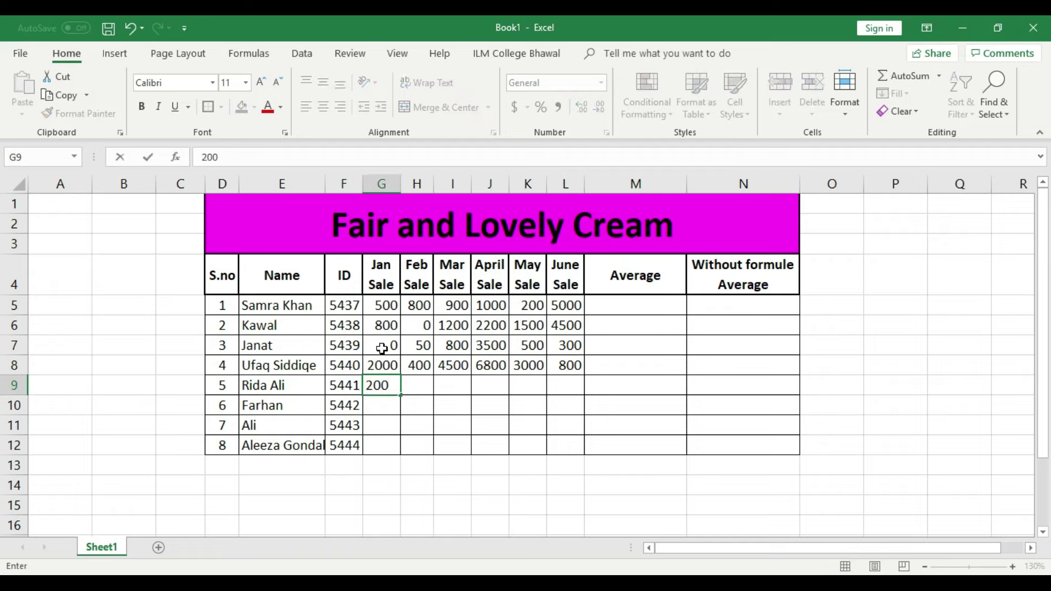
key("Tab")
type("300")
key("Tab")
type("400")
key("Tab")
type("5")
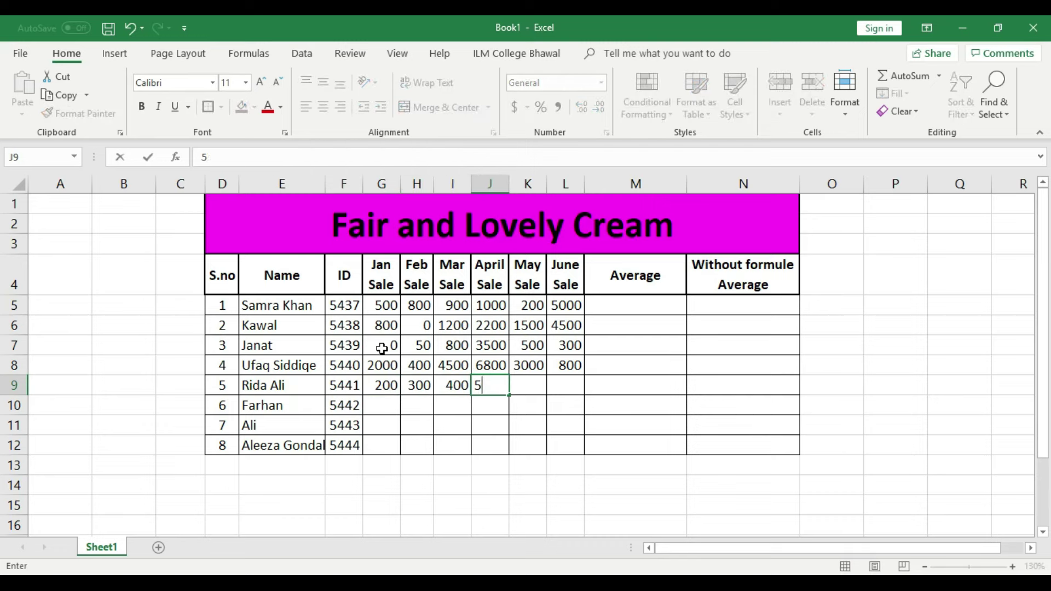
type("99")
key("Tab")
type("8")
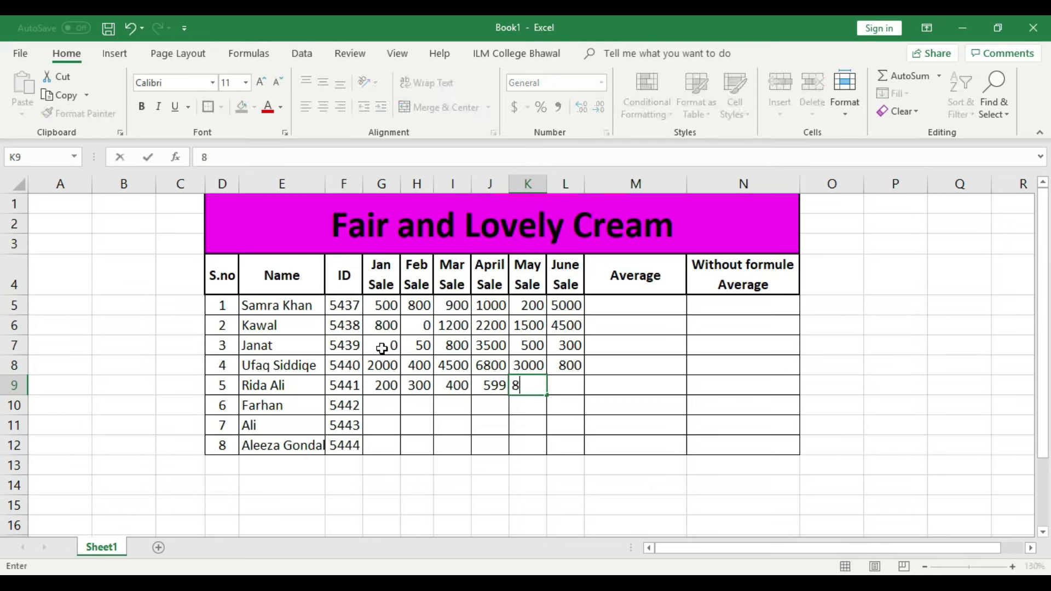
type("00")
key("Tab")
type("900")
key("Down")
- Enter row 10's sales in G10:L10: 2400, 2300, 800, 900, 200 and 100
key("Left")
key("Left")
key("Left")
key("Left")
key("Left")
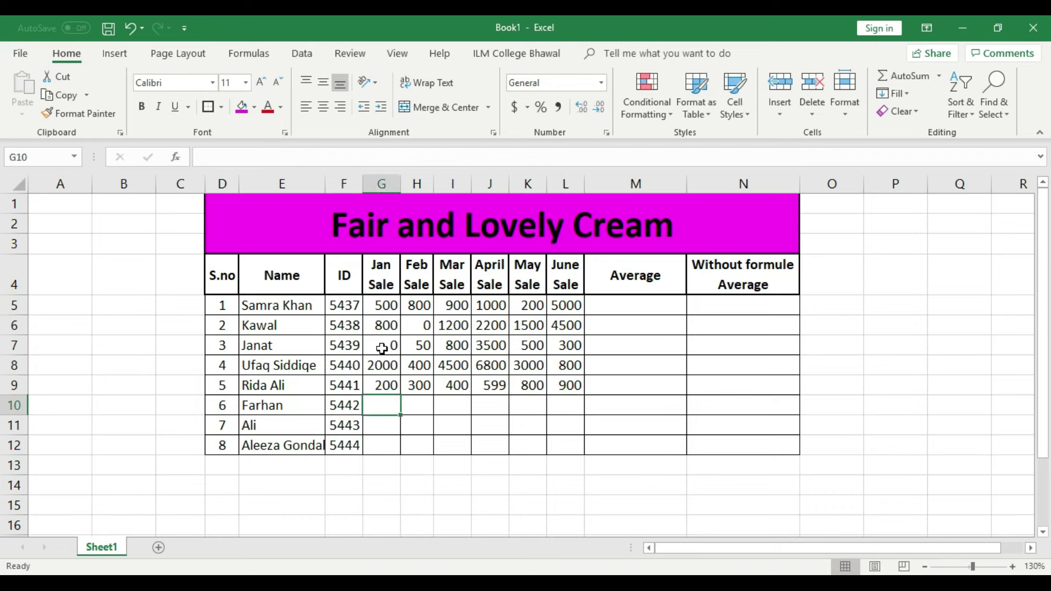
type("2400")
key("Tab")
type("2300")
key("Tab")
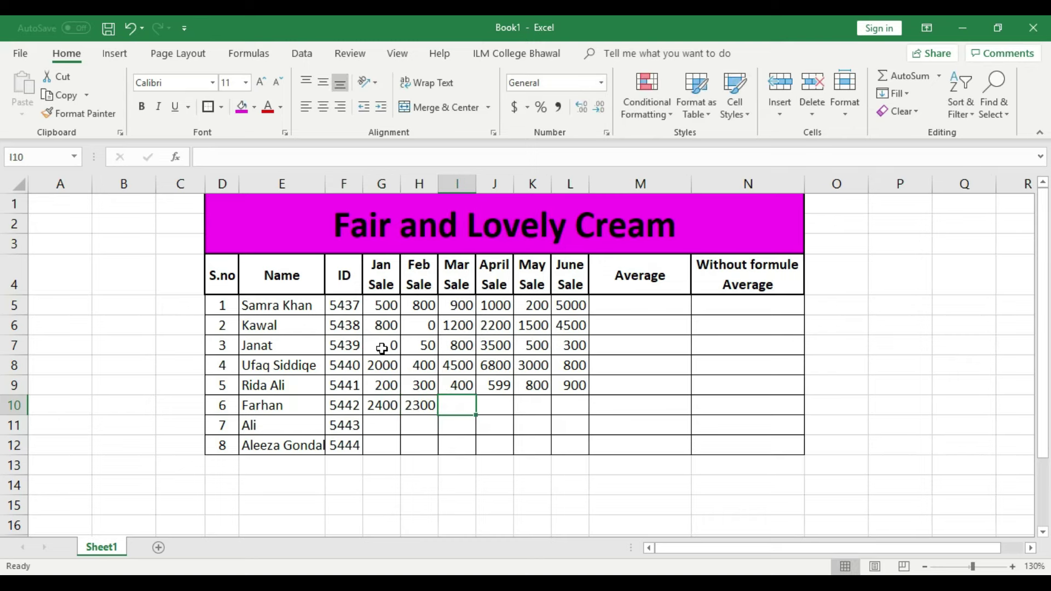
type("800")
key("Tab")
type("9")
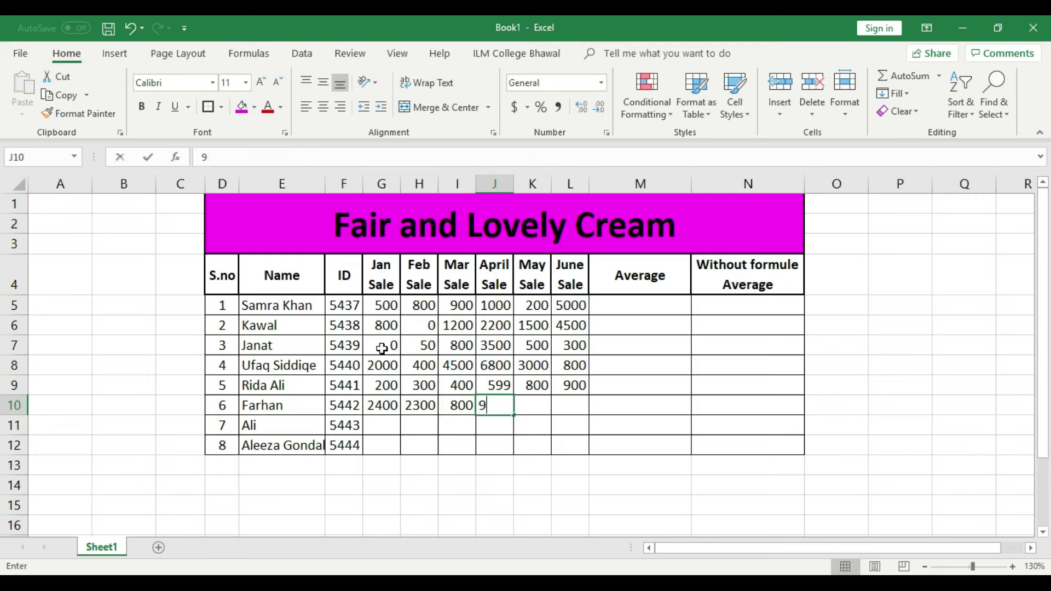
type("00")
key("Tab")
type("200")
key("Tab")
type("100")
key("Return")
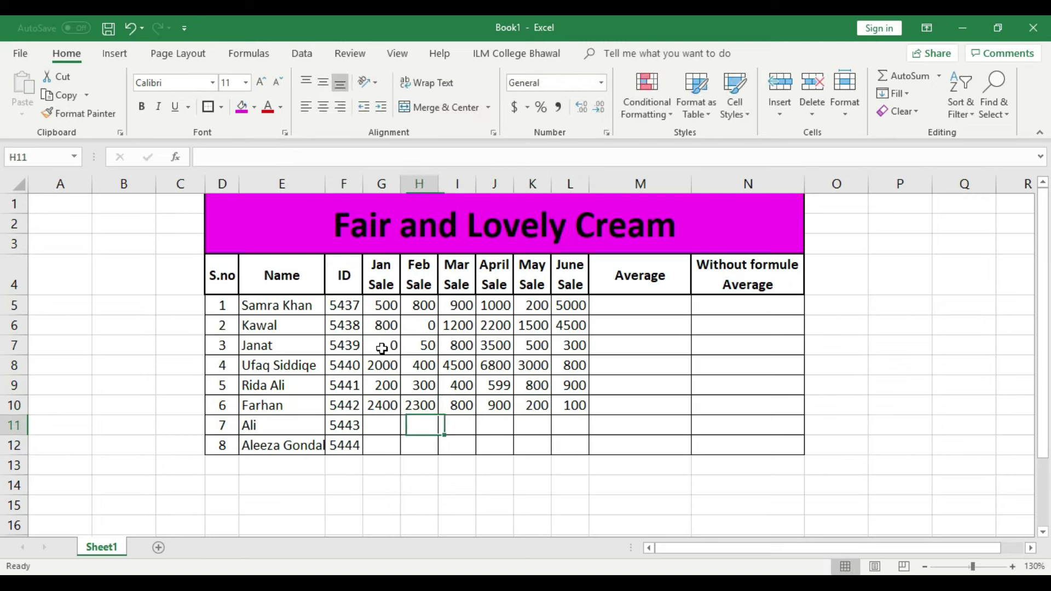
- Enter row 11's sales in G11:L11: 200, 100, 50, 150, 20 and 40
type("200")
key("Tab")
type("100")
key("Tab")
type("5")
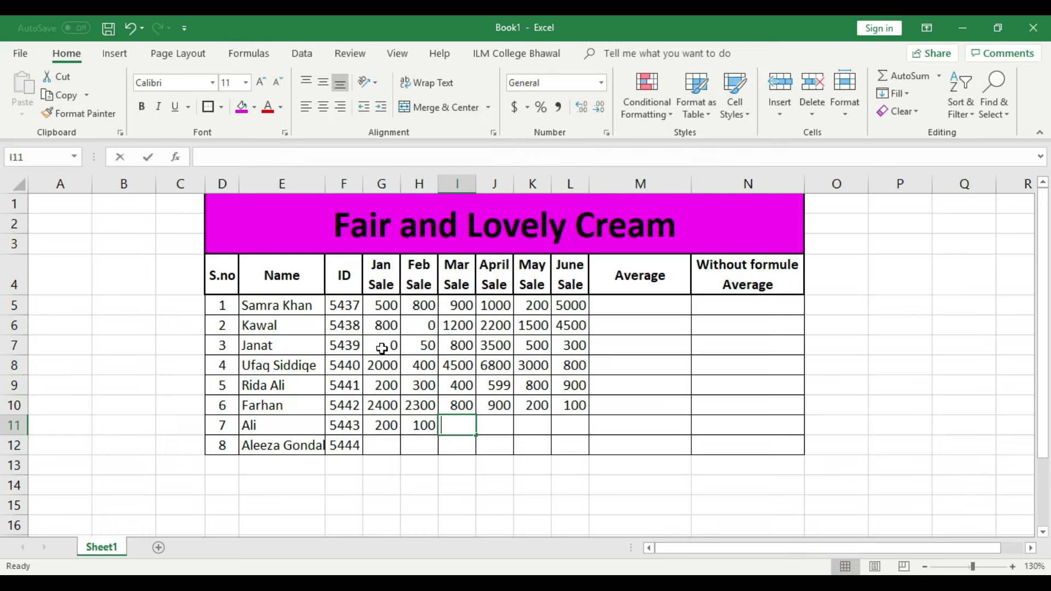
type("0")
key("Tab")
type("150")
key("Tab")
type("2")
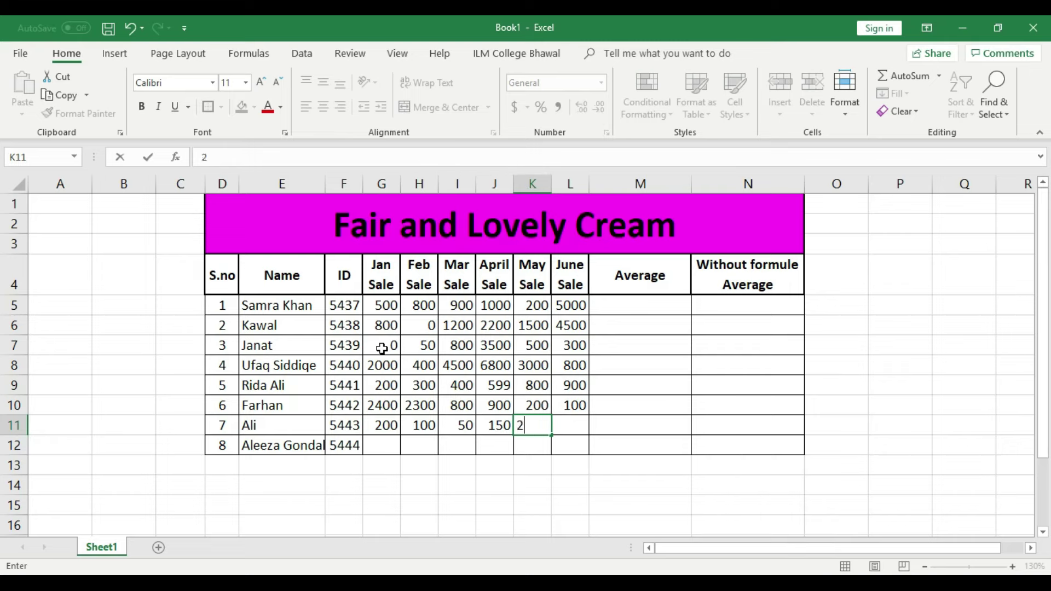
type("0")
key("Tab")
type("4")
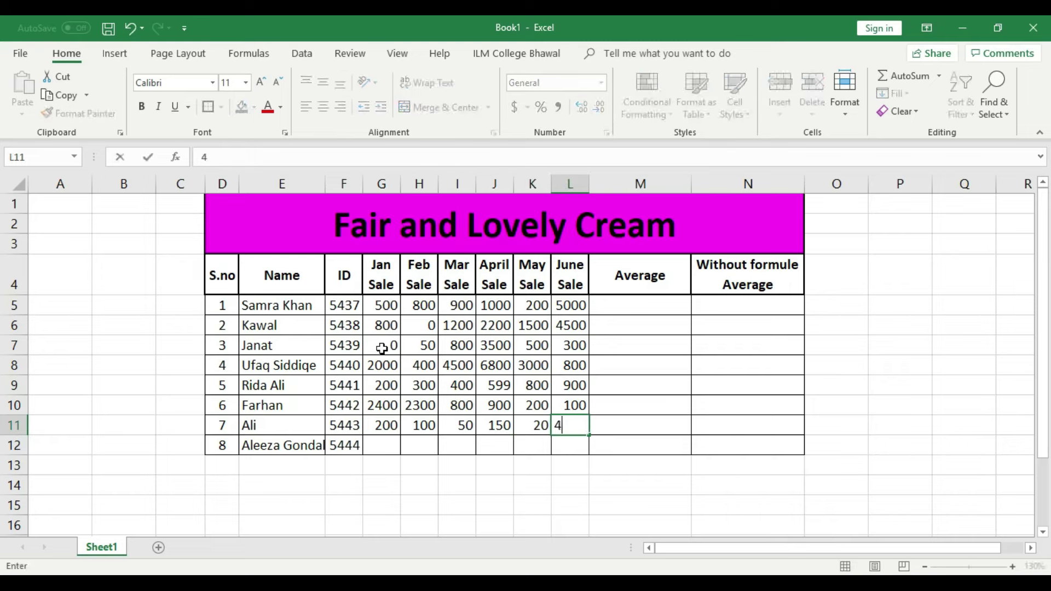
type("0")
key("Return")
- Enter row 12's sales in G12:L12: 10, 25, 45, 55, 60 and 70
key("Left")
key("Left")
key("Left")
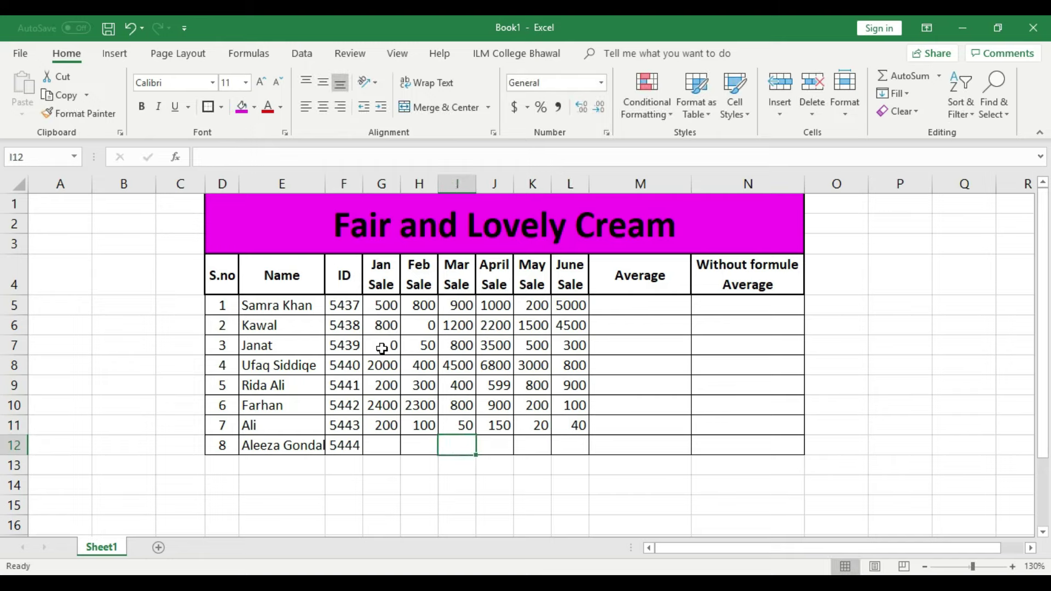
key("Left")
key("Left")
type("10")
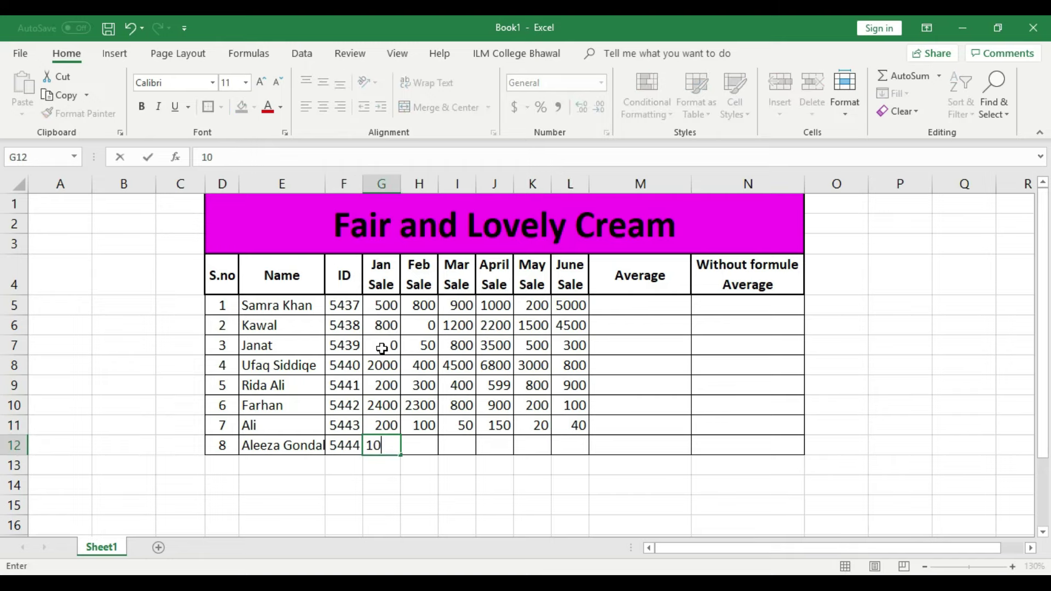
key("Tab")
type("25")
key("Tab")
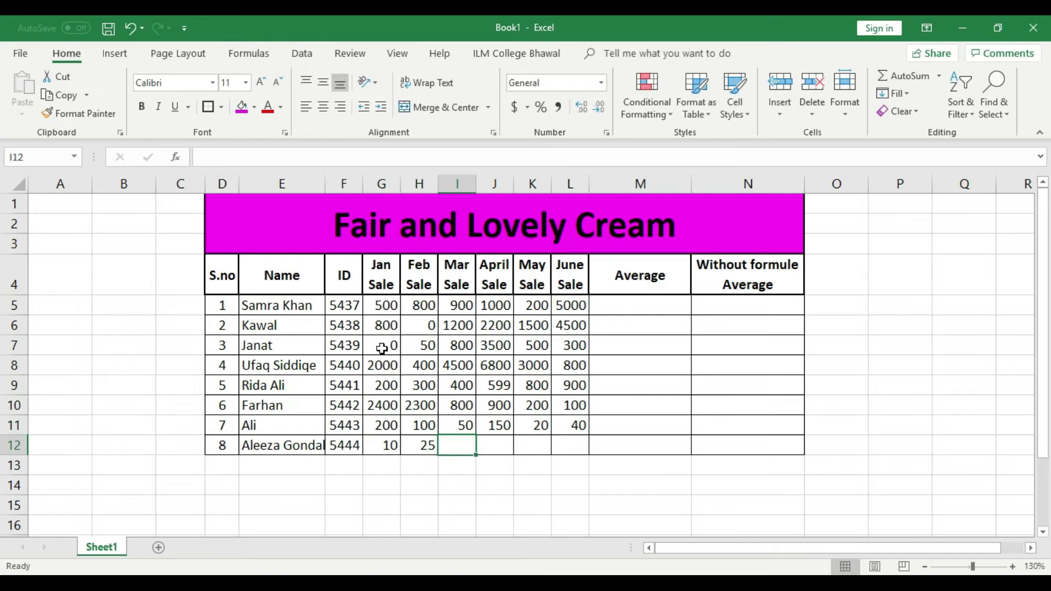
type("45")
key("Tab")
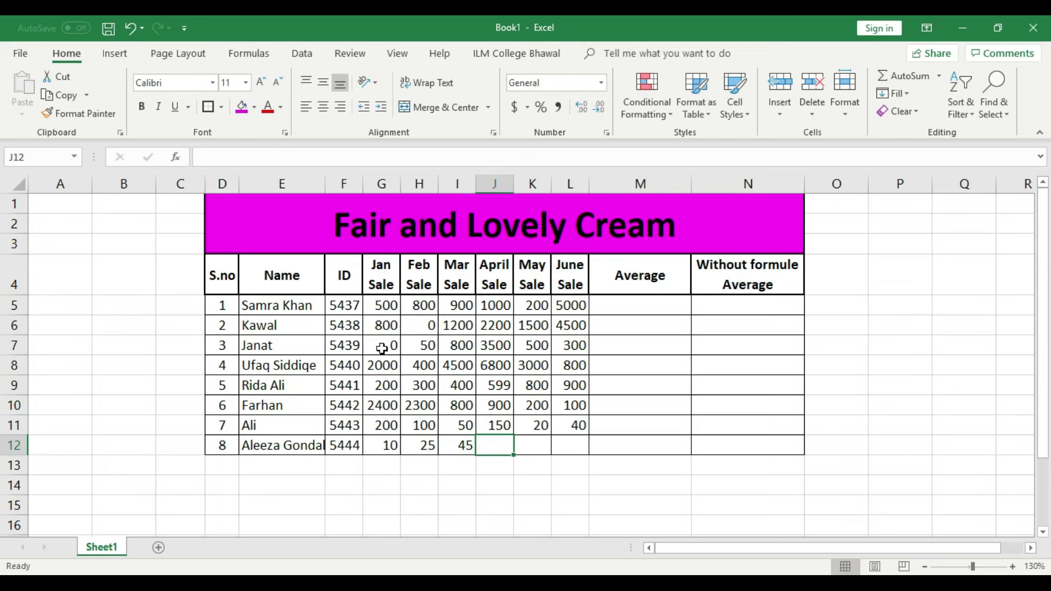
type("55")
key("Tab")
type("60")
key("Tab")
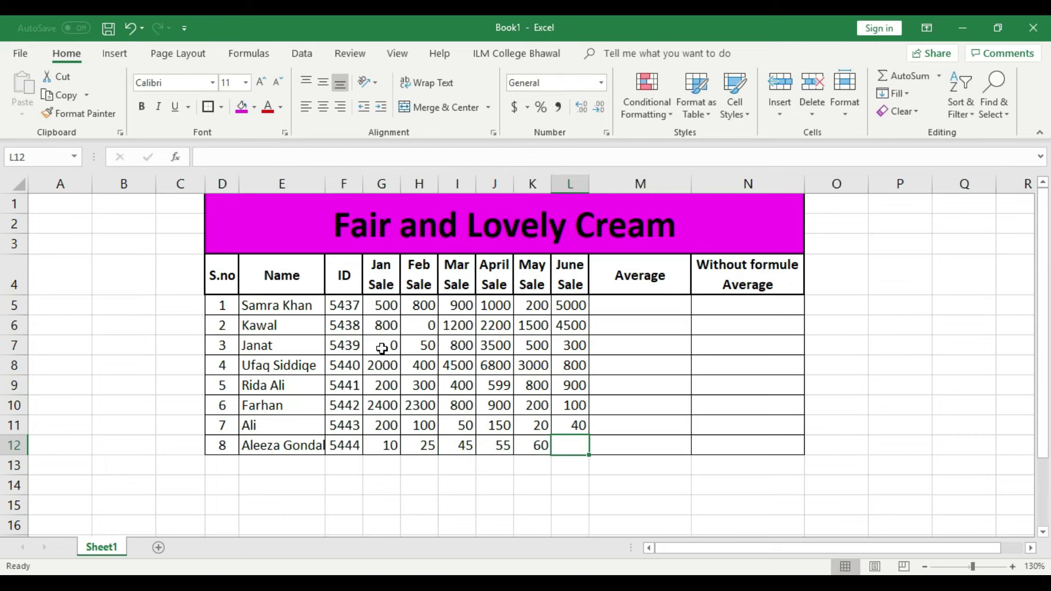
type("70")
key("Tab")
key("shift+Tab")
double_click(324, 184)
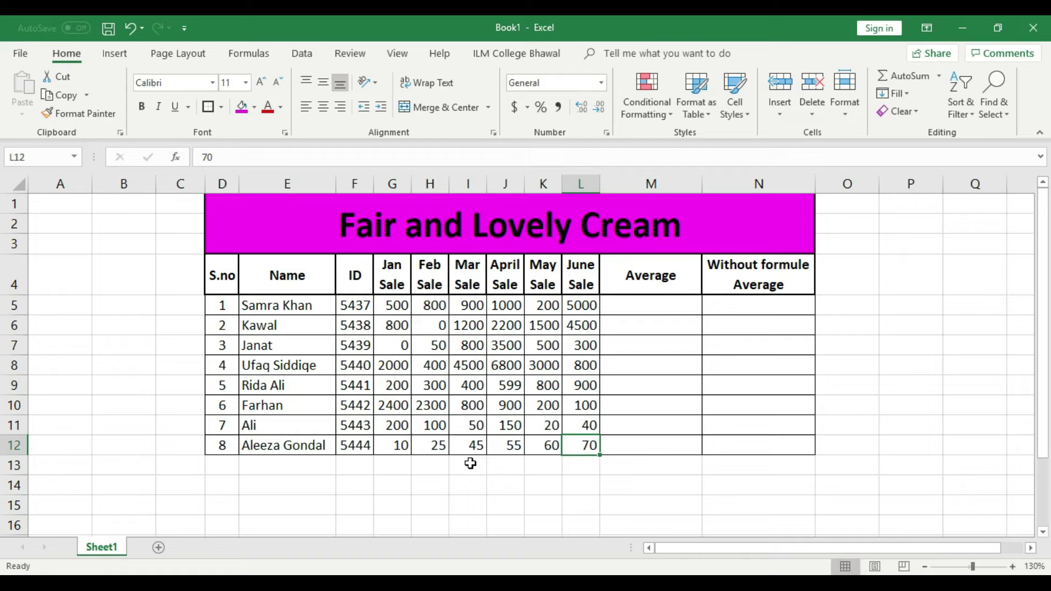
left_click(357, 306)
left_click(385, 305)
left_click(431, 305)
left_click(468, 305)
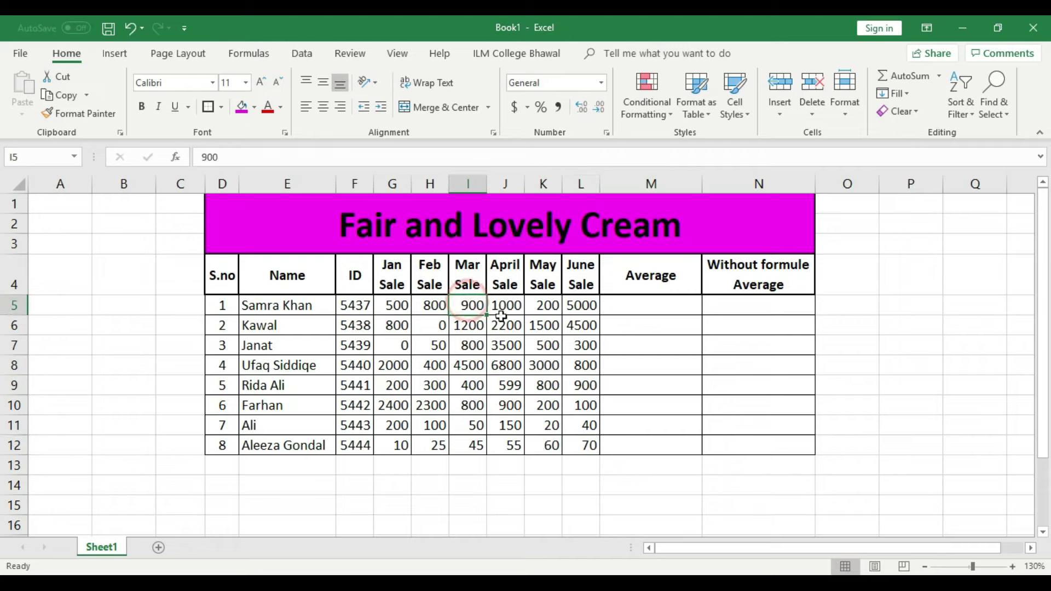
left_click(506, 305)
left_click(545, 305)
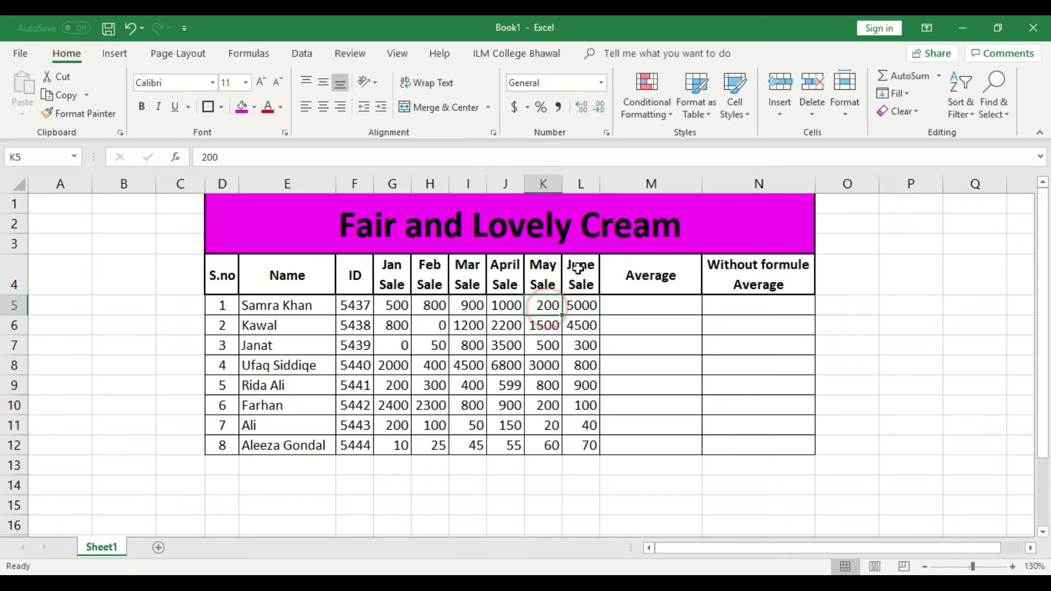
left_click(587, 305)
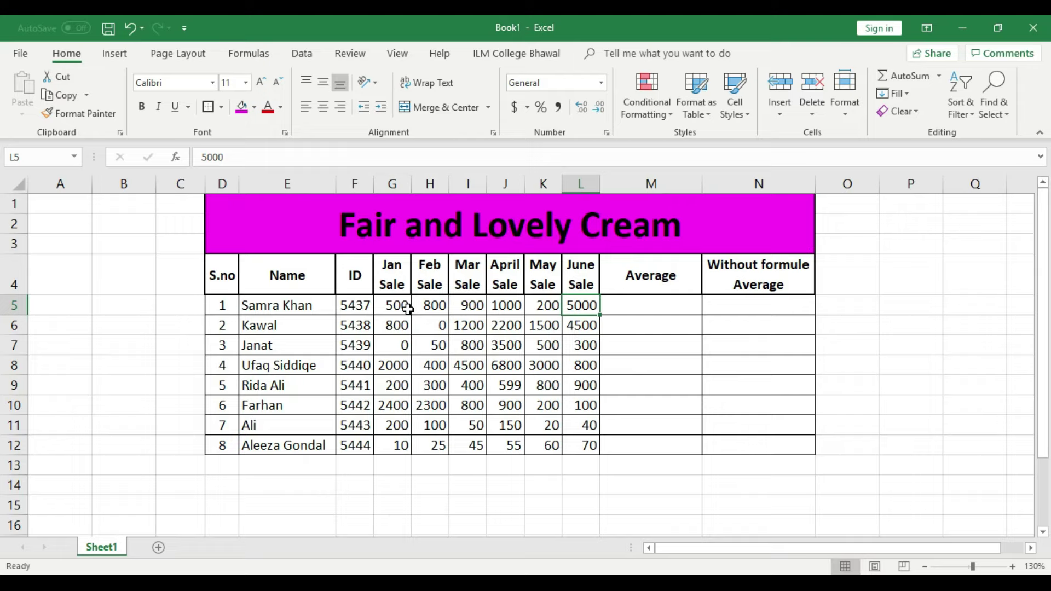
left_click(405, 306)
left_click(441, 306)
left_click(472, 305)
left_click(509, 306)
left_click(549, 310)
left_click(579, 306)
left_click_drag(348, 326, 571, 445)
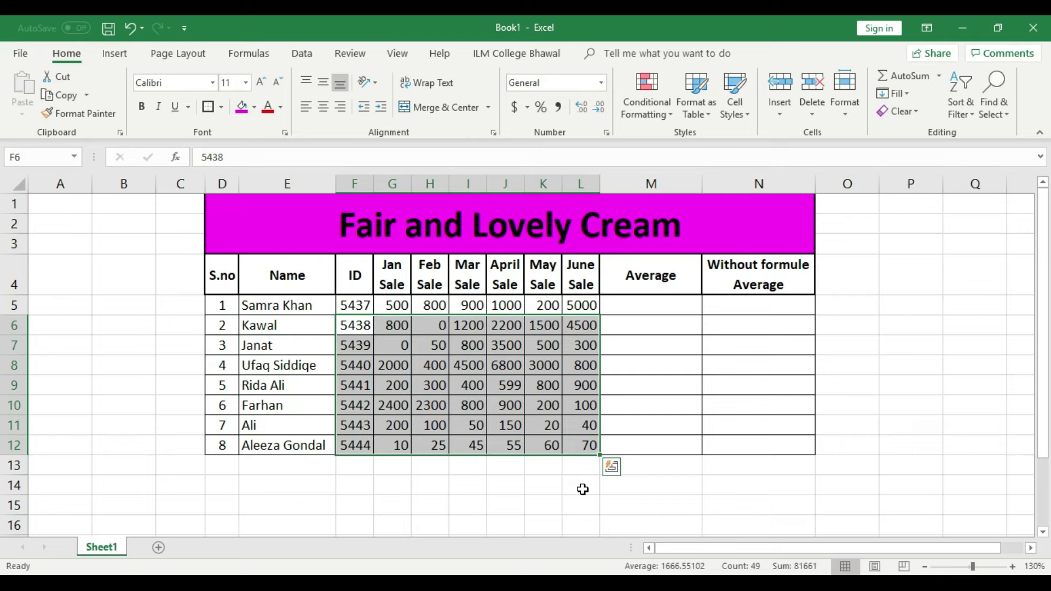
left_click(583, 489)
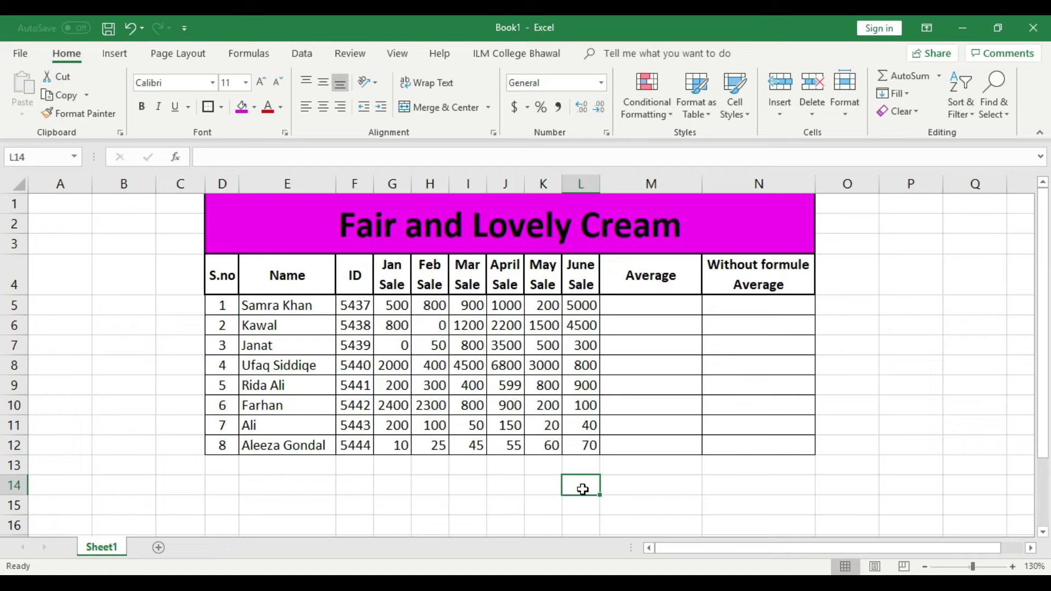
- Insert a new column before Average and head it 'Sum' in M4
left_click(645, 178)
right_click(645, 178)
left_click(676, 284)
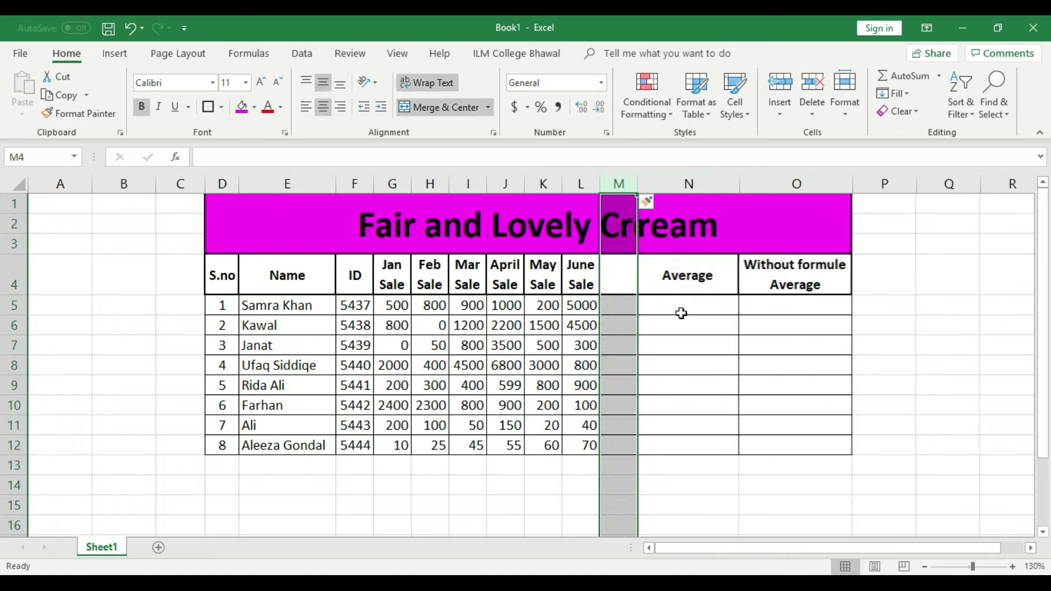
left_click(681, 326)
left_click(626, 283)
type("Sum")
left_click(678, 346)
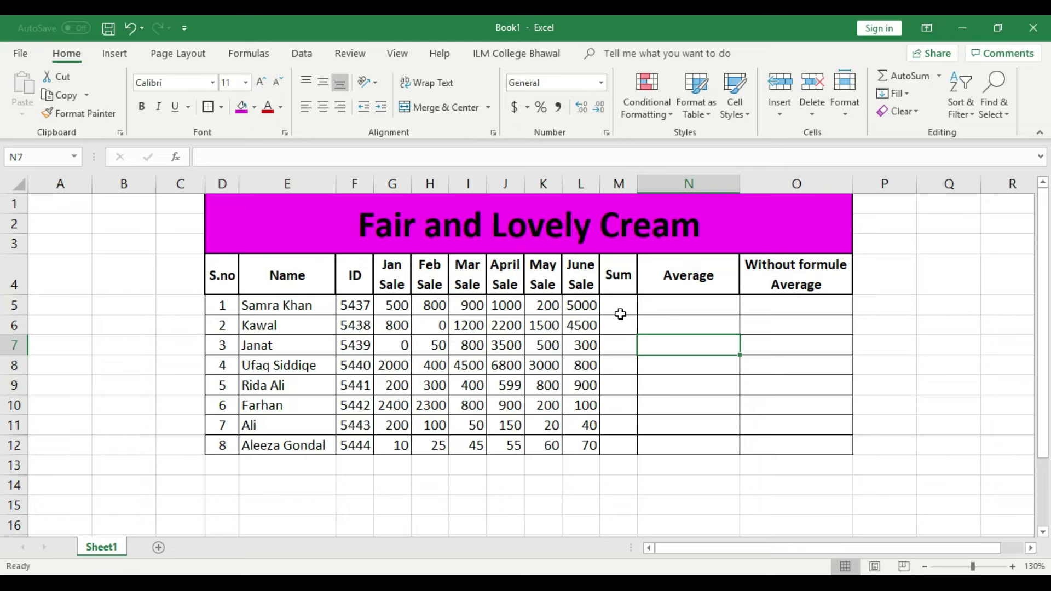
- Enter =SUM(G5:L5) in M5 to total row 5's sales
left_click(621, 308)
type("=")
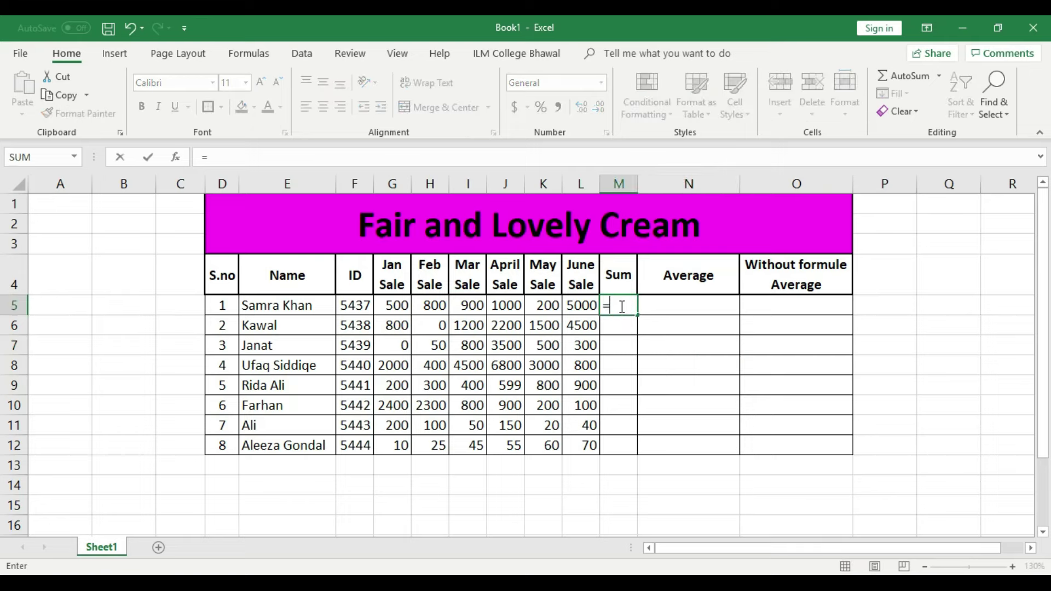
type("sum")
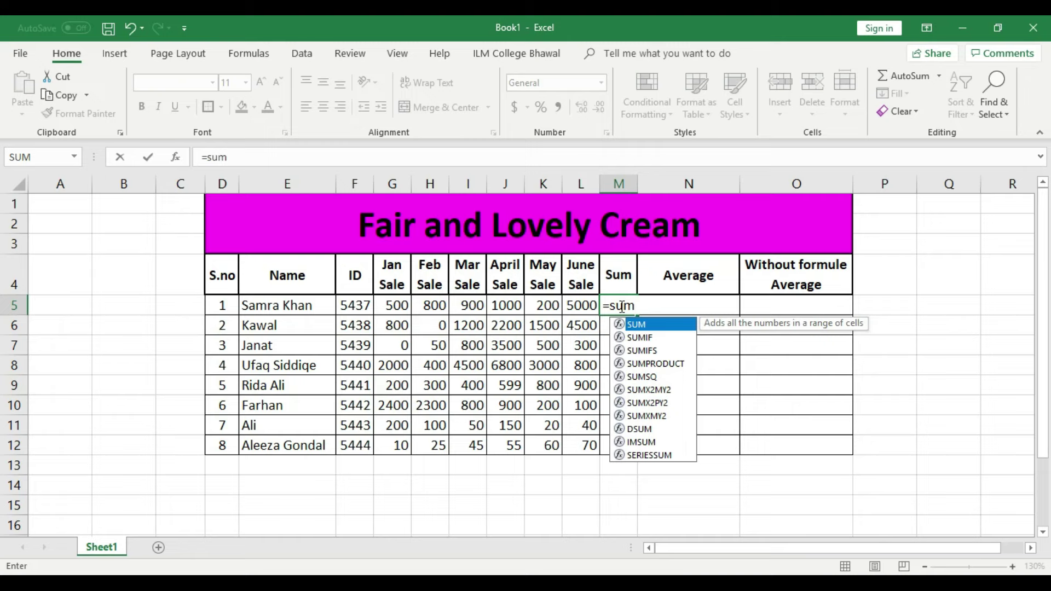
type("(")
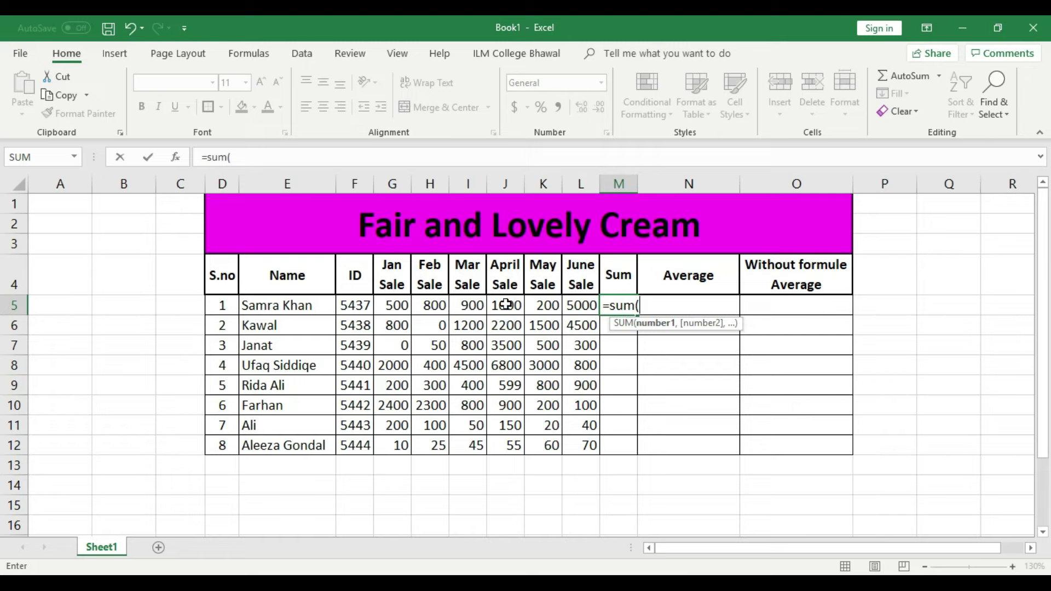
type("g5:")
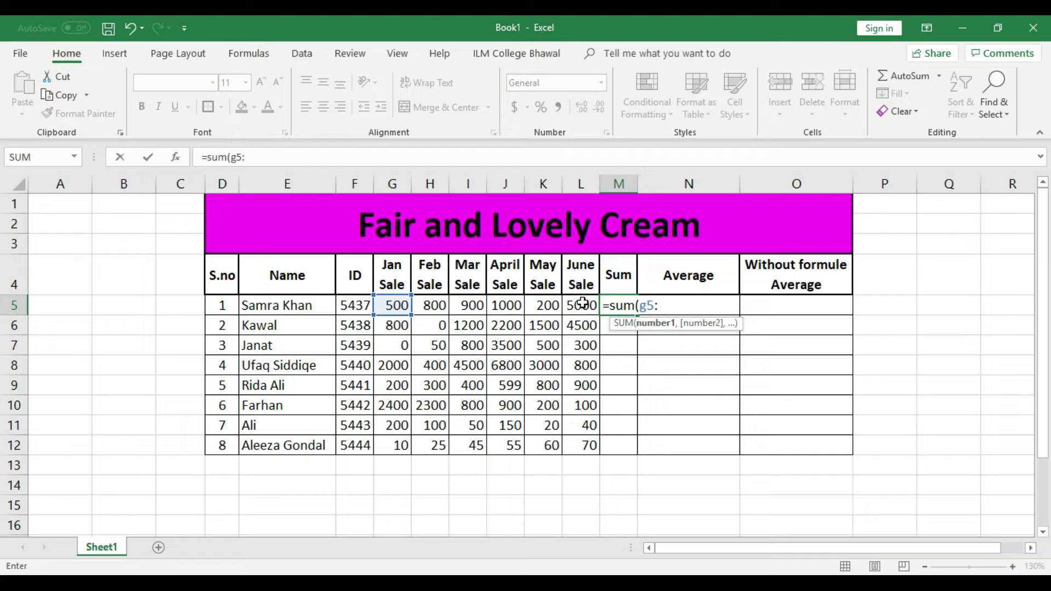
type("l5")
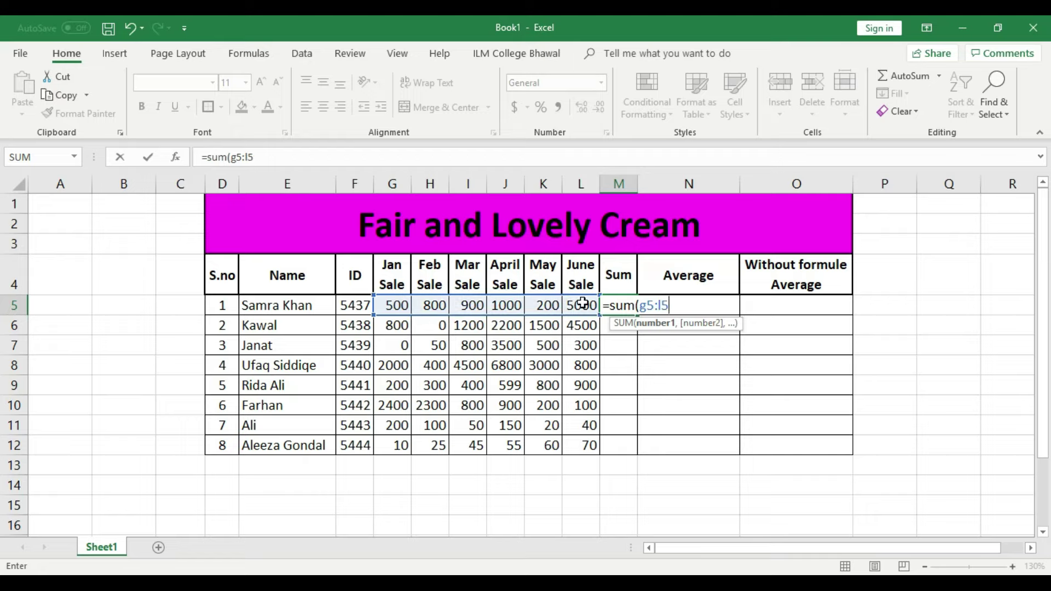
type(")")
key("Return")
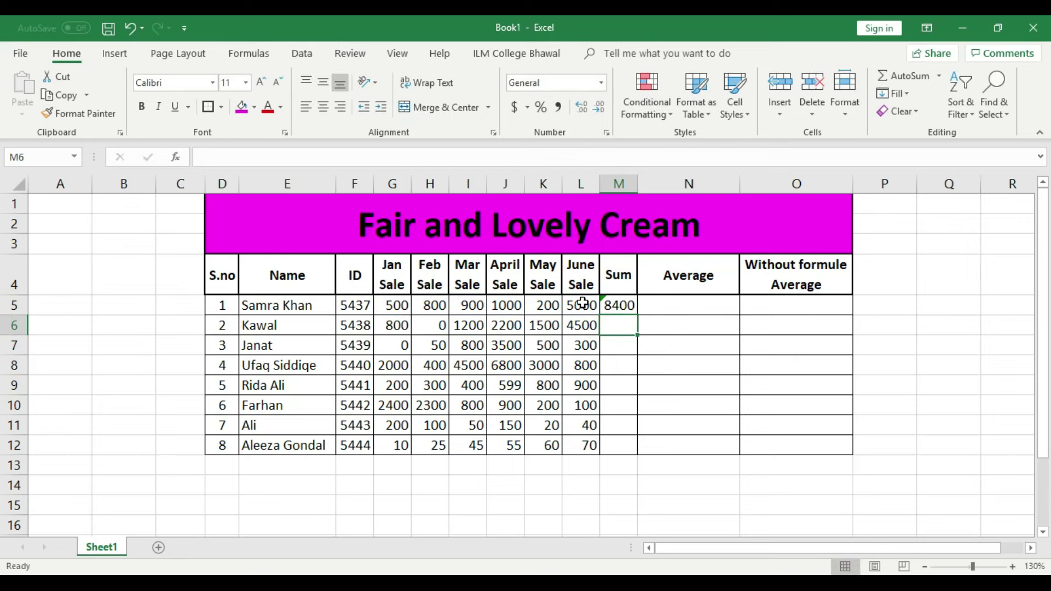
- Recheck M5's formula and clear its warning with Ignore Error
left_click(609, 304)
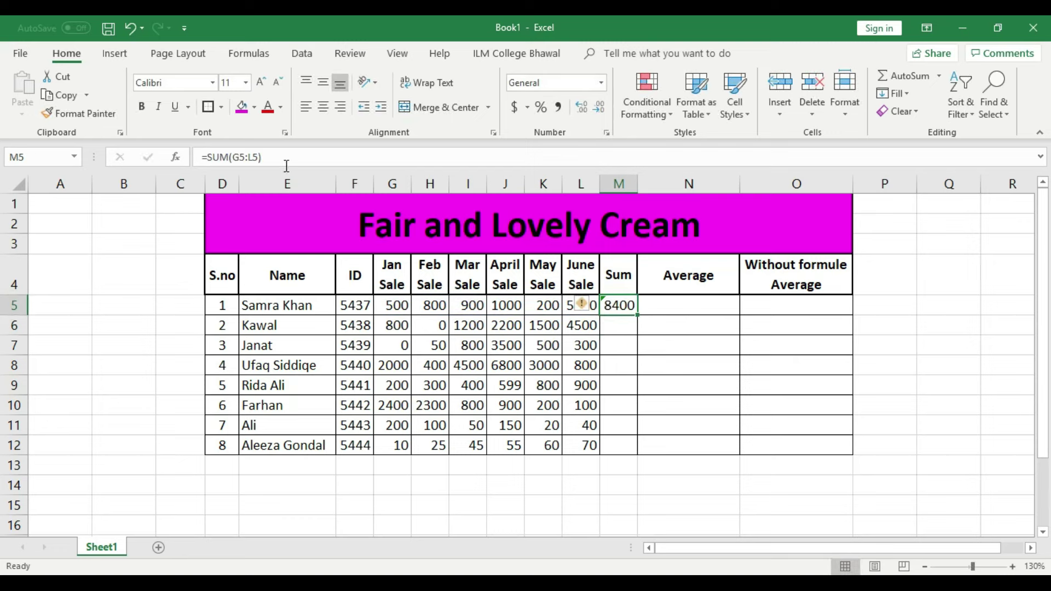
left_click(238, 157)
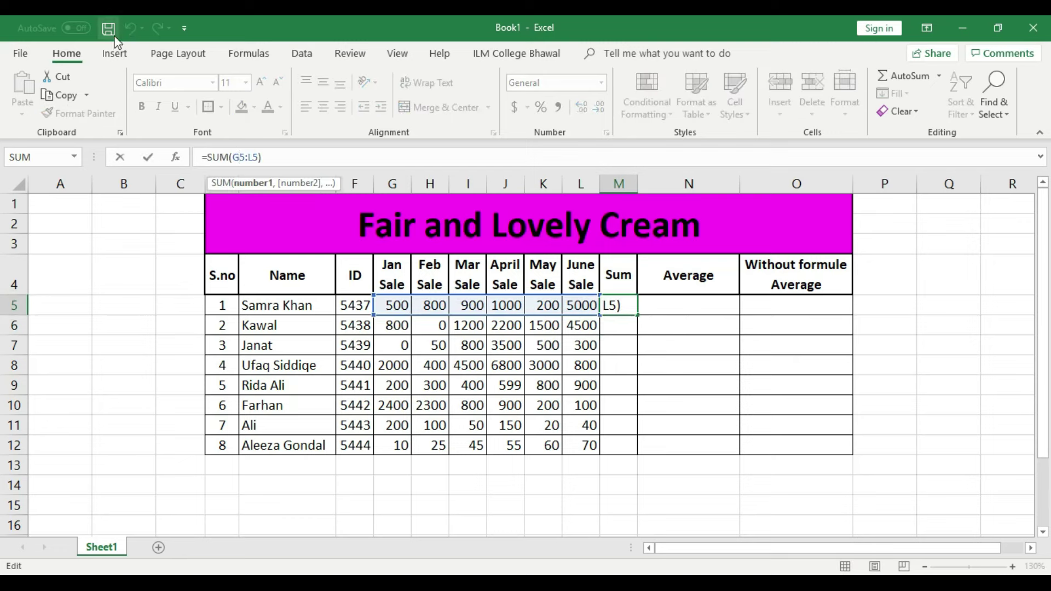
left_click(108, 29)
left_click(21, 58)
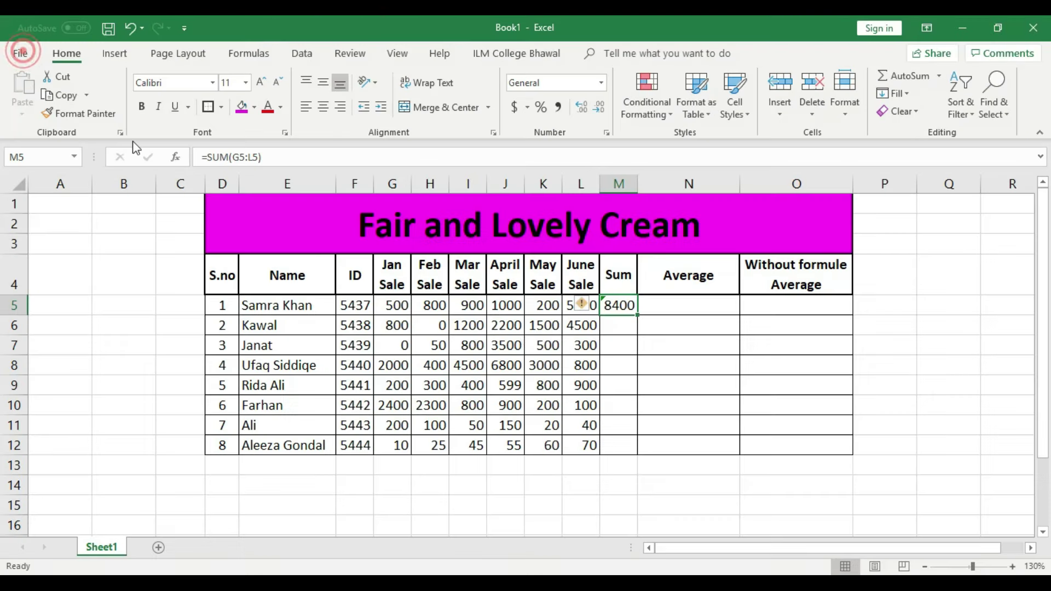
left_click(691, 366)
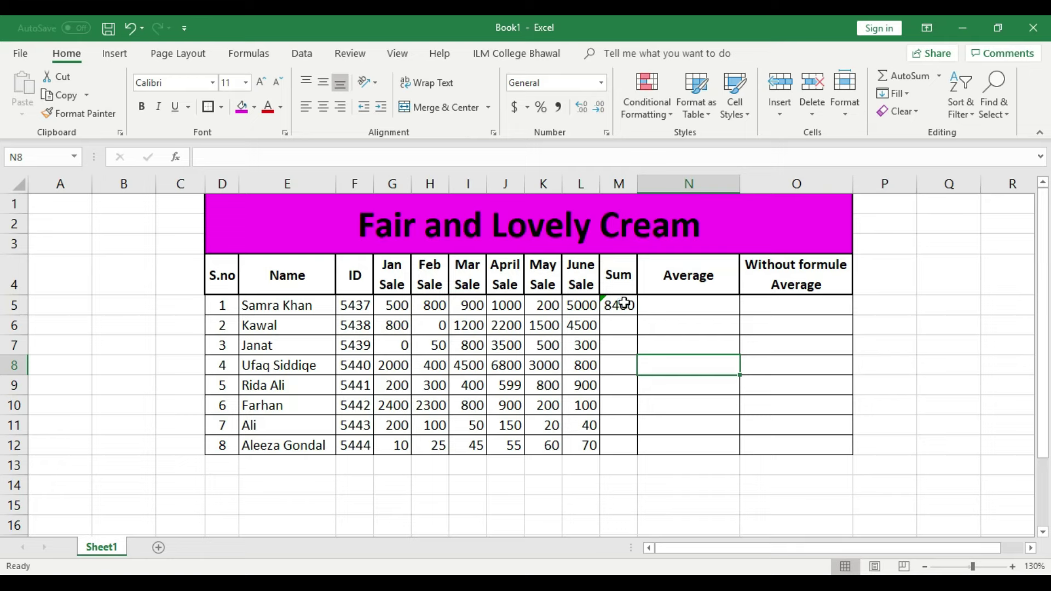
left_click(623, 305)
left_click(245, 153)
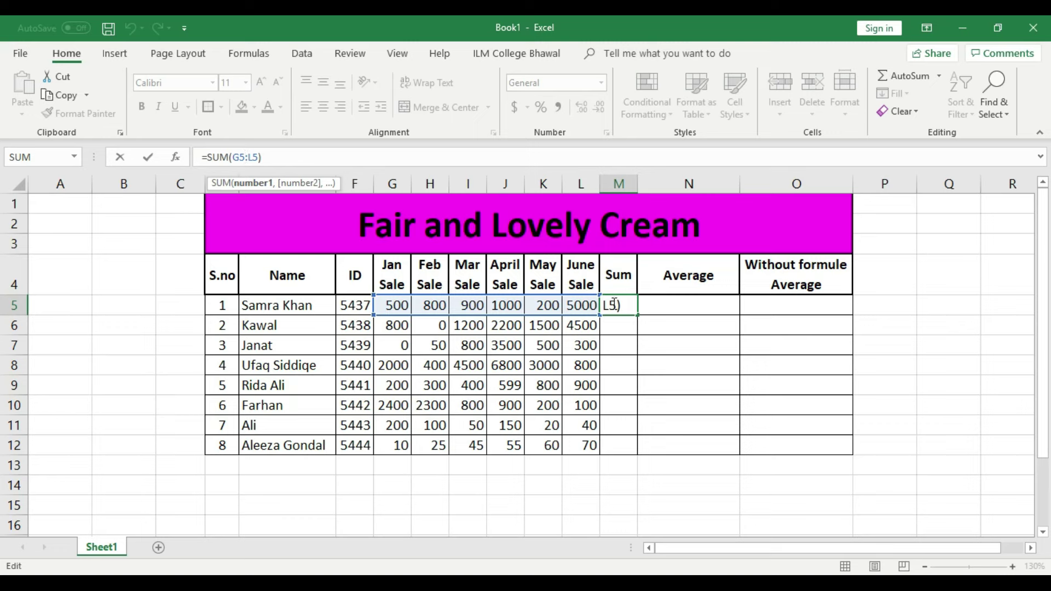
left_click(694, 324)
left_click(612, 305)
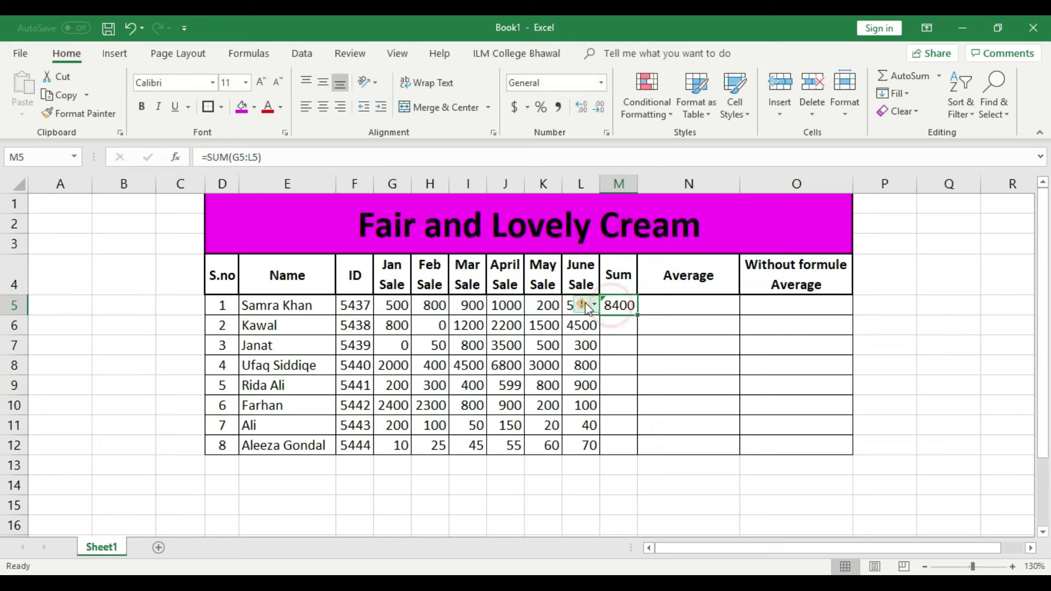
left_click(581, 303)
left_click(617, 381)
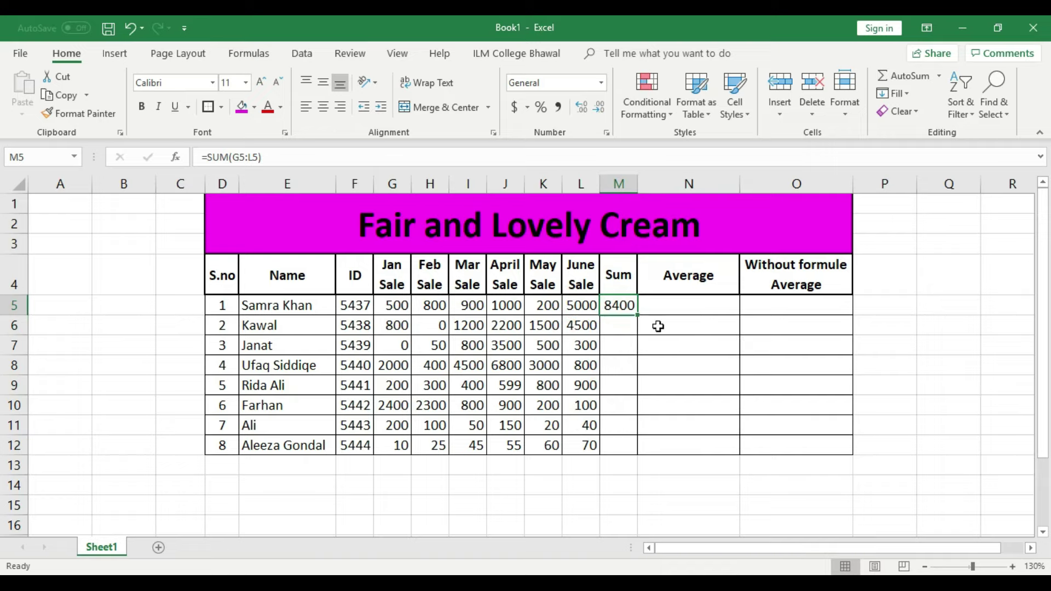
- Fill the SUM formula from M5 down to M12 and autofit column M
left_click_drag(637, 315, 635, 453)
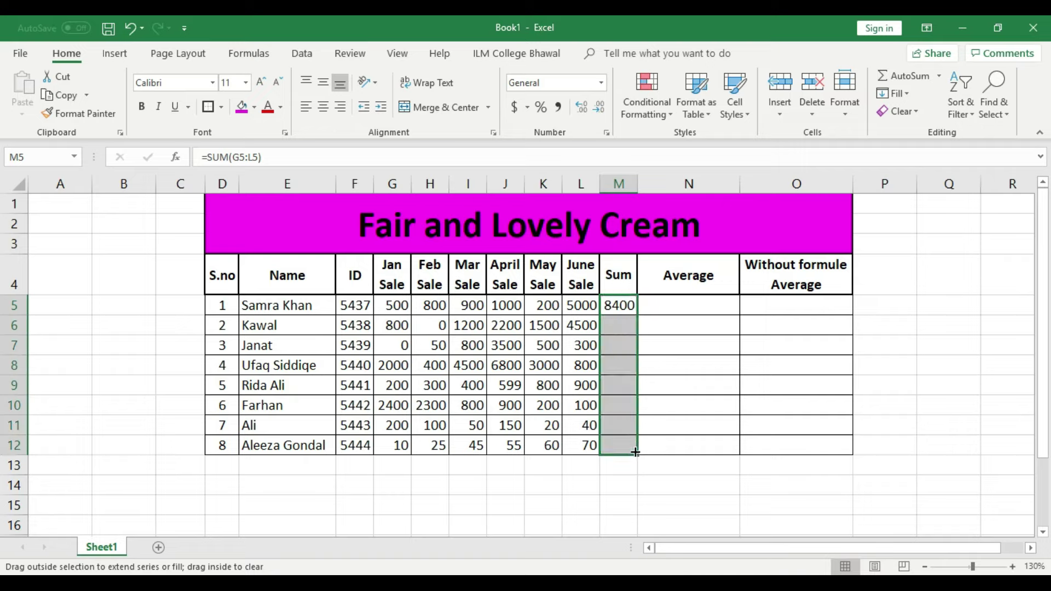
double_click(636, 183)
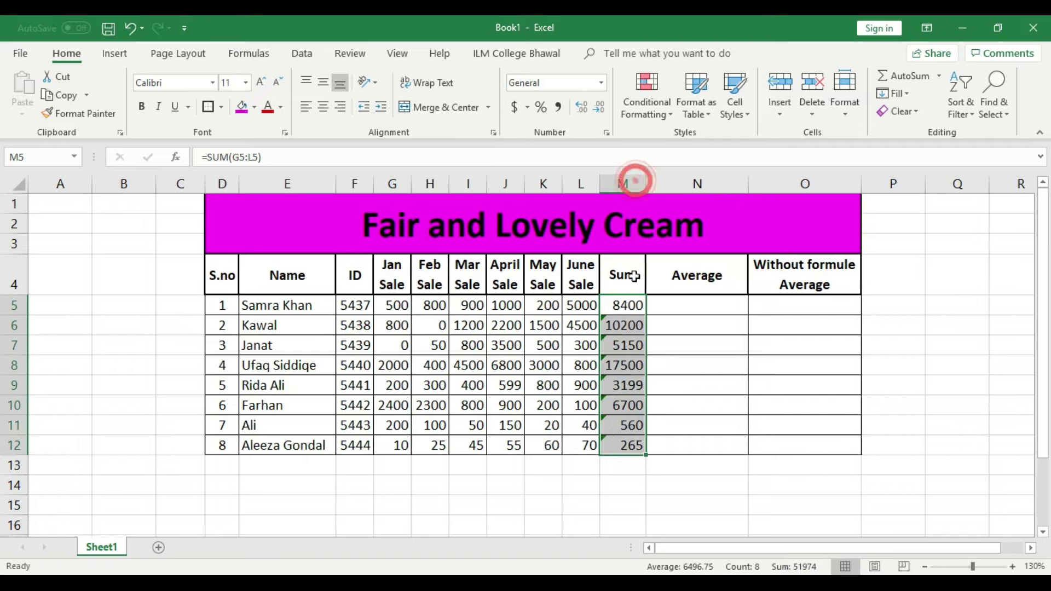
right_click(611, 322)
key("Escape")
- Choose Ignore Error for the flagged totals in M6 through M12
left_click(606, 323)
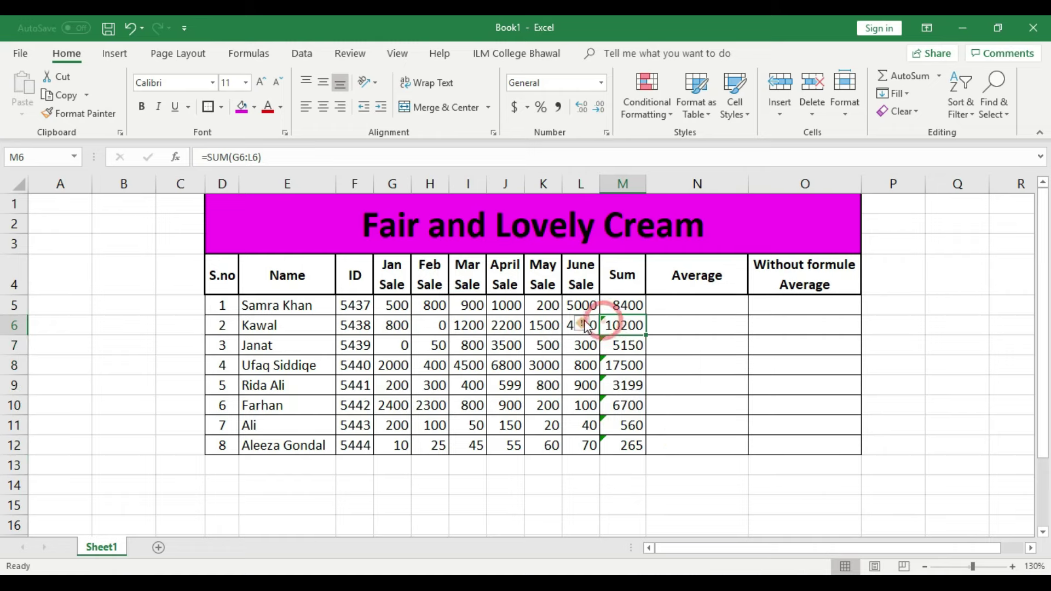
left_click(582, 324)
left_click(602, 402)
left_click_drag(624, 343, 622, 444)
left_click(581, 344)
left_click(612, 423)
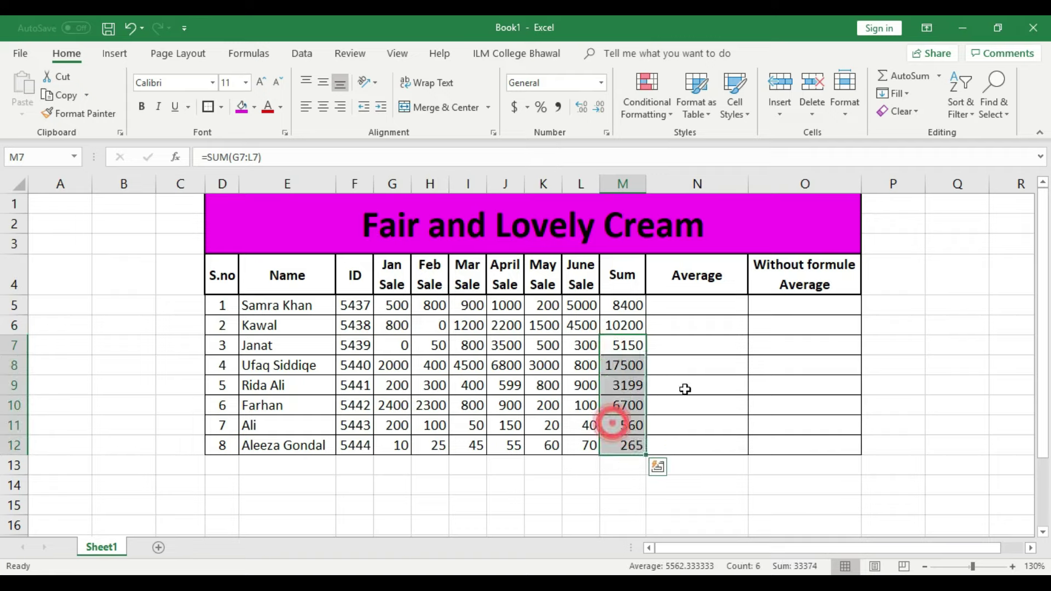
left_click(685, 389)
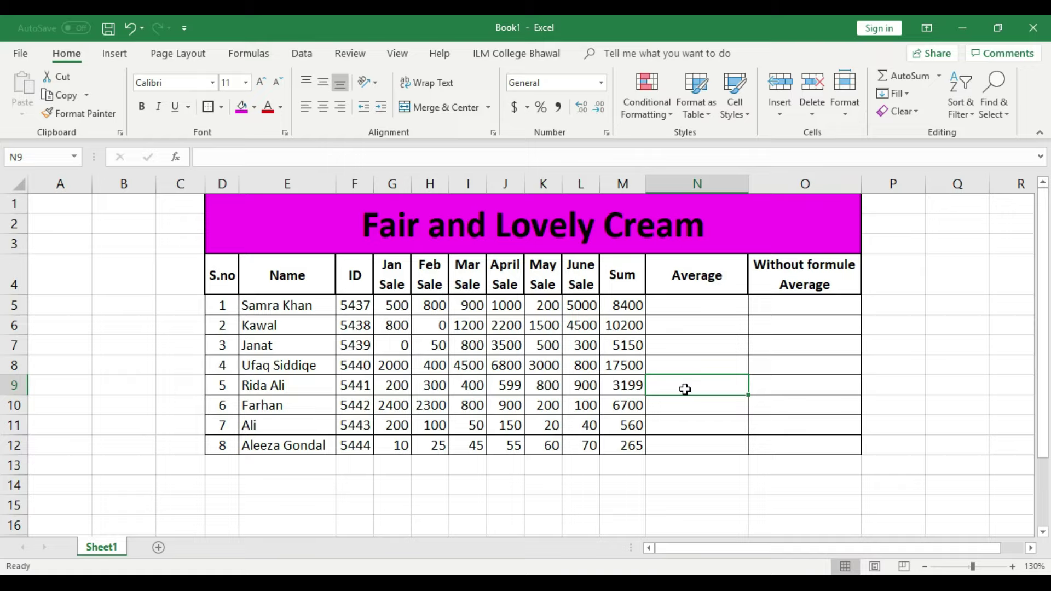
left_click(296, 307)
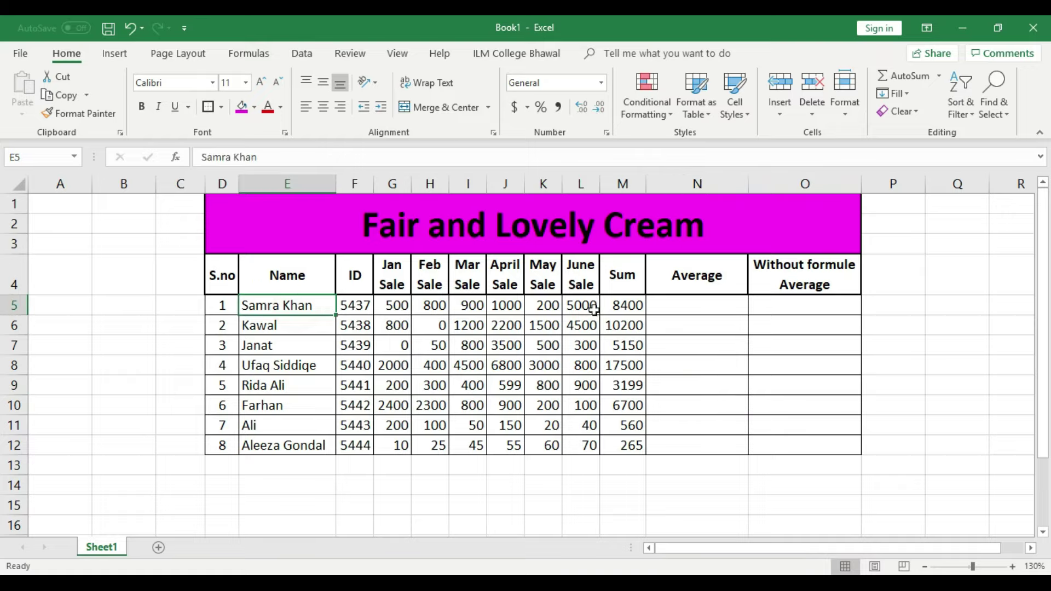
left_click(392, 285)
left_click(430, 304)
left_click(474, 301)
left_click(504, 301)
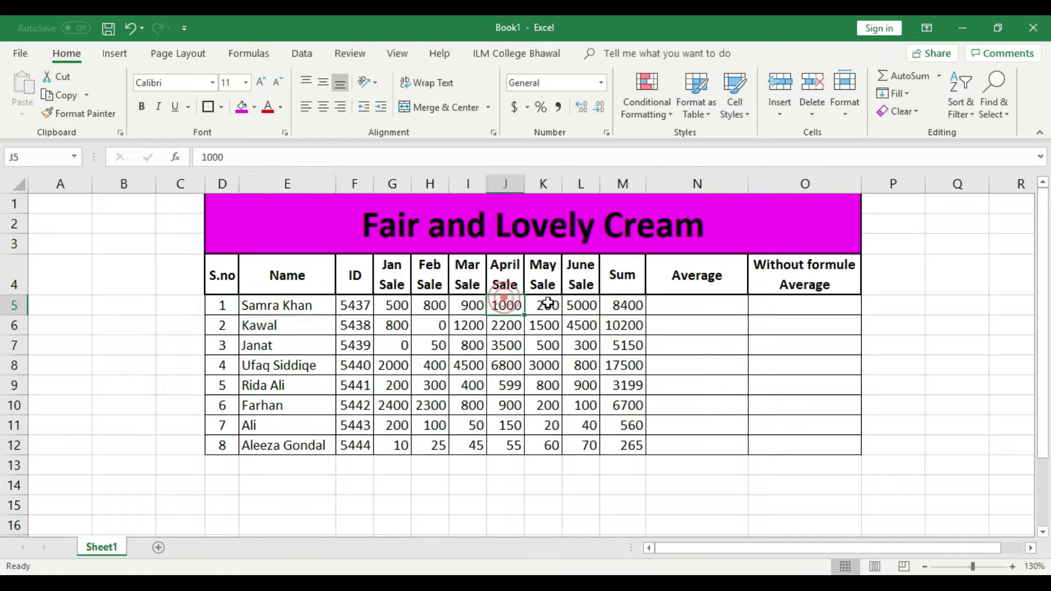
left_click(548, 303)
left_click(581, 304)
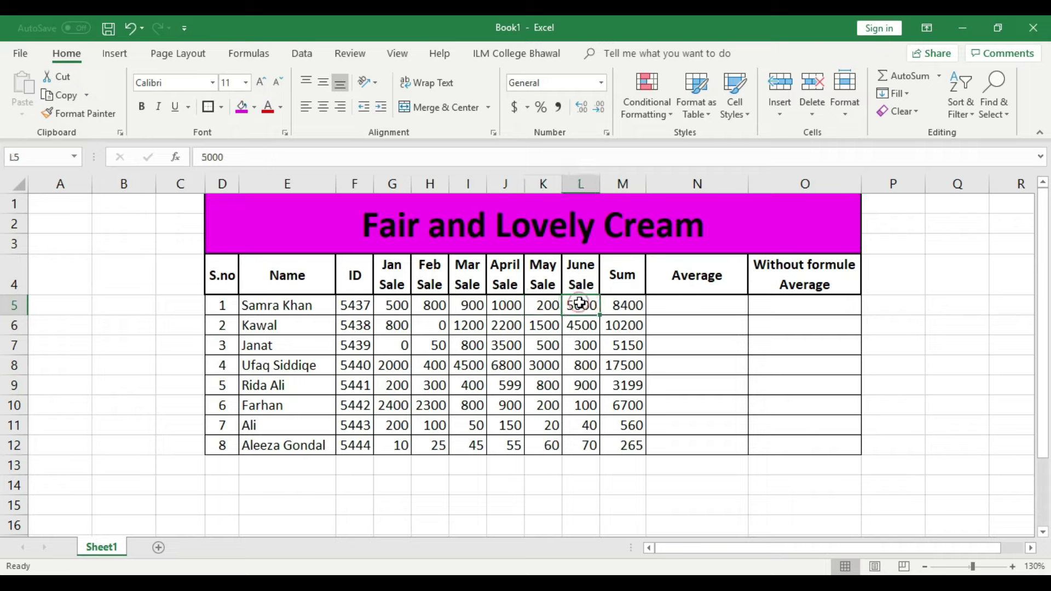
left_click(639, 305)
left_click(638, 320)
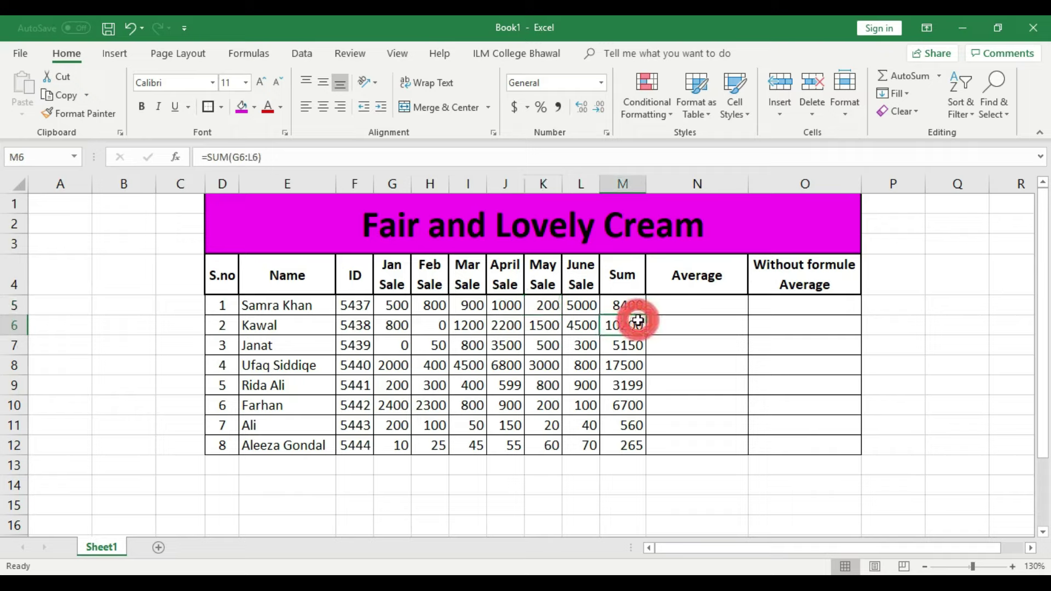
left_click(631, 341)
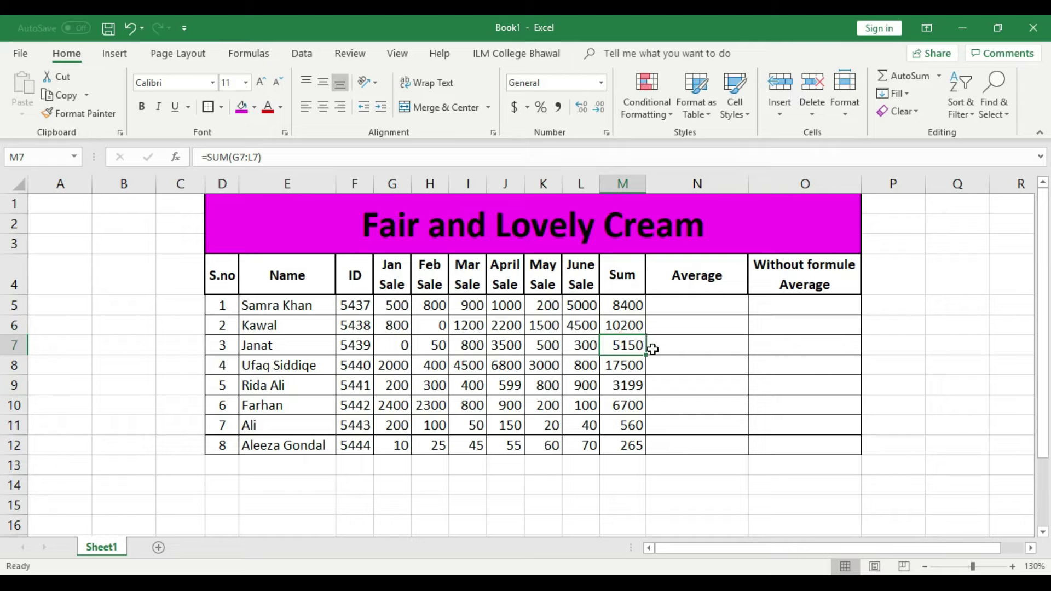
left_click(638, 363)
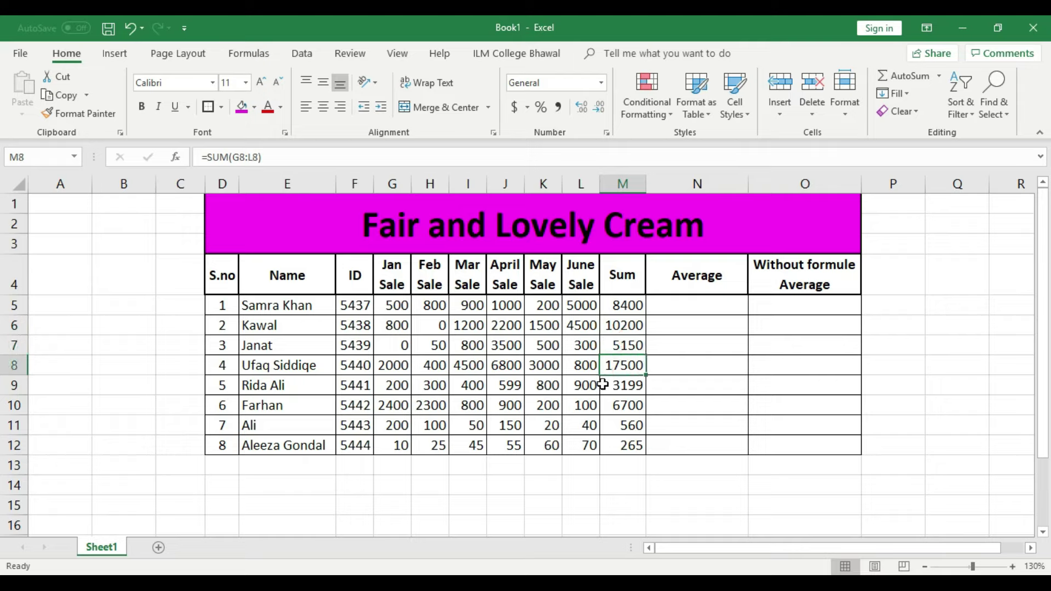
left_click(629, 384)
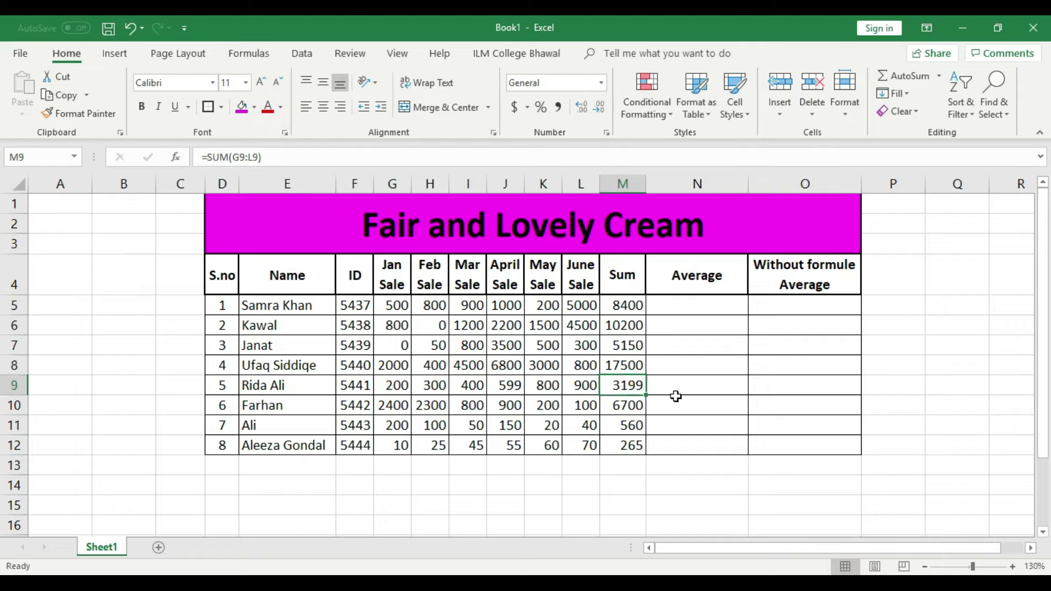
left_click(631, 407)
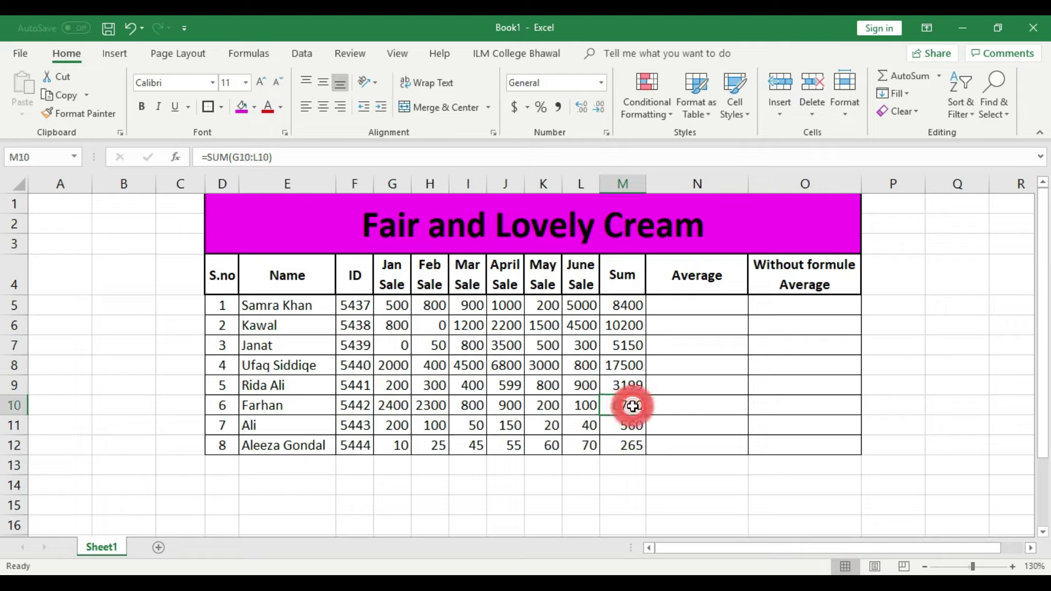
left_click(639, 426)
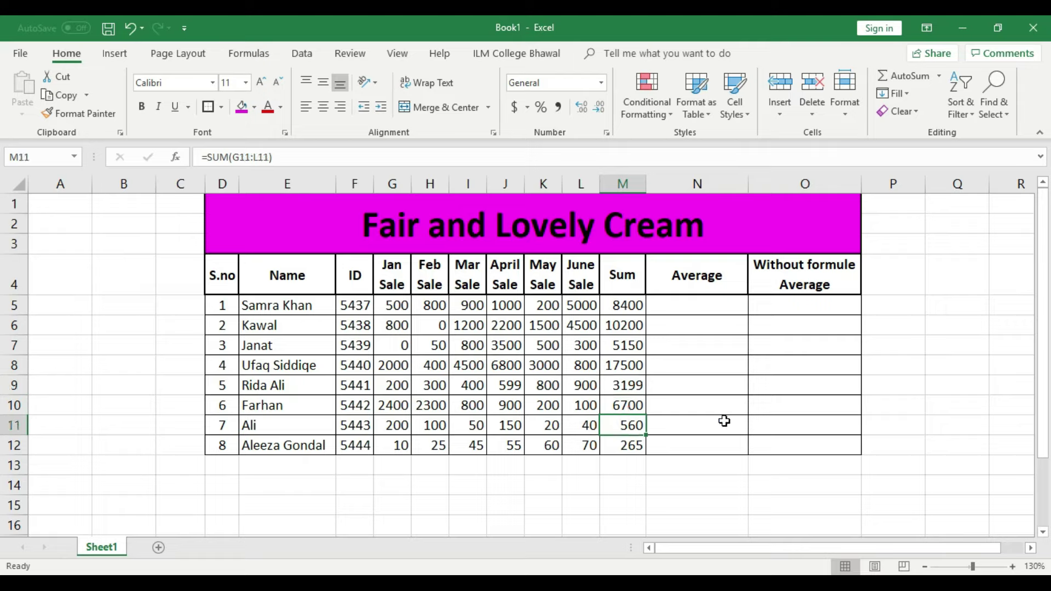
left_click(634, 448)
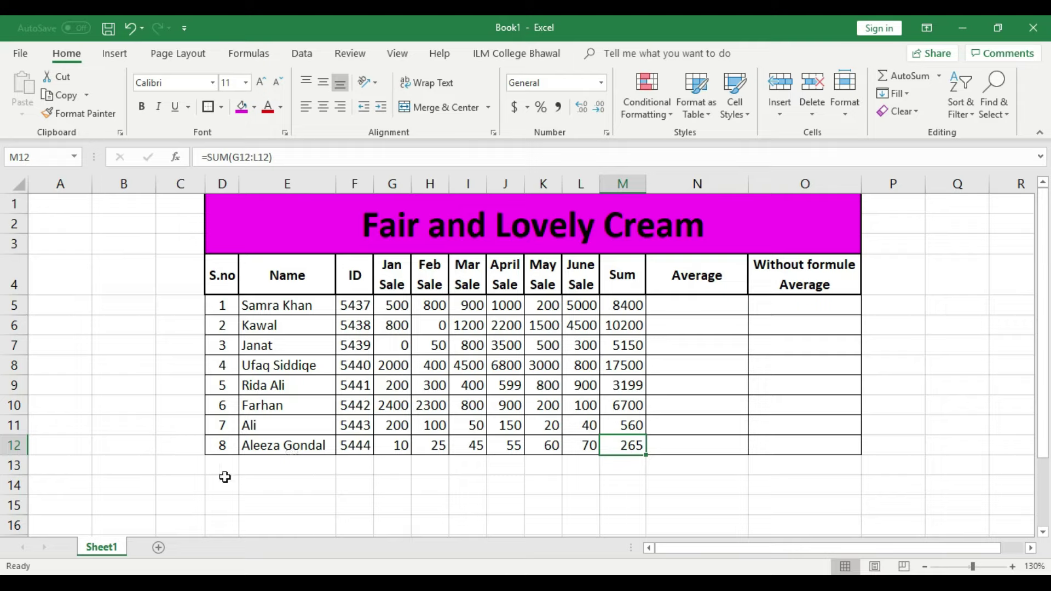
mouse_move(215, 461)
left_mouse_down()
mouse_move(382, 467)
mouse_move(383, 484)
left_mouse_up()
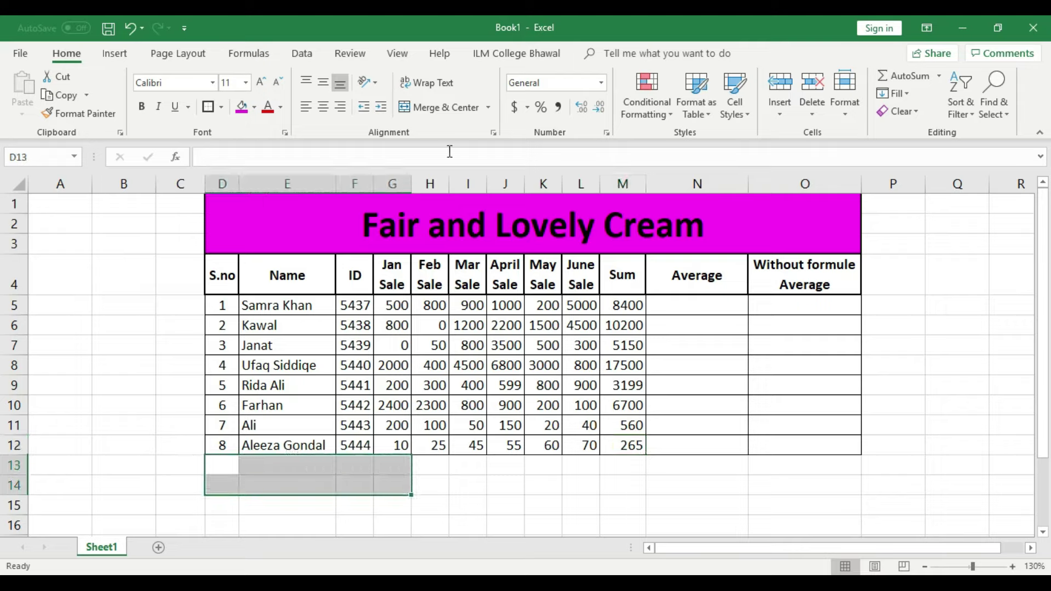
left_click(459, 110)
left_click(486, 483)
double_click(320, 469)
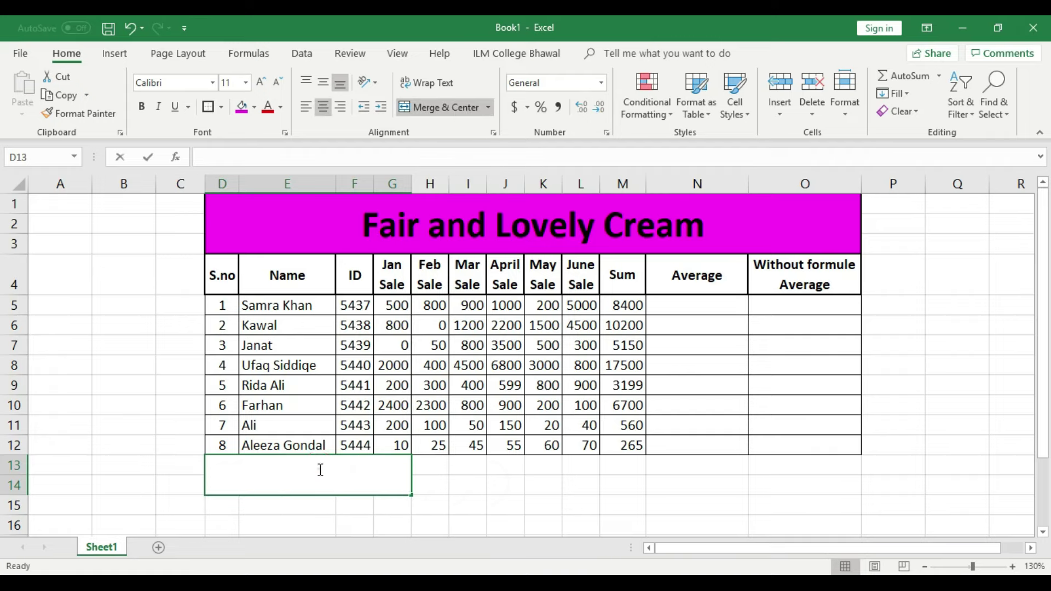
type("Sun")
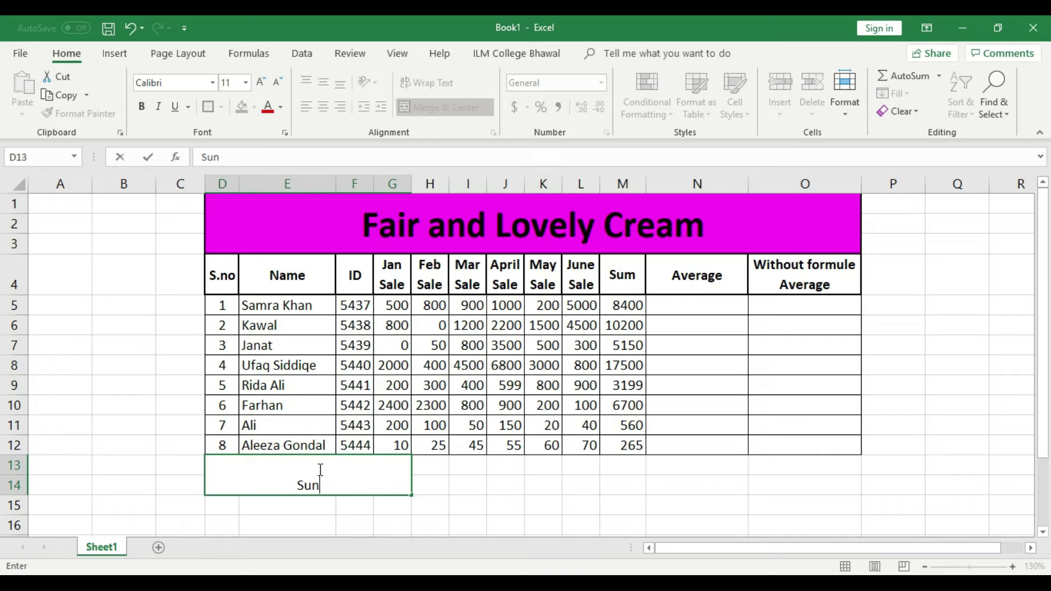
key("BackSpace")
type("m")
type(")")
left_click_drag(395, 306, 399, 405)
left_click(349, 483)
double_click(349, 484)
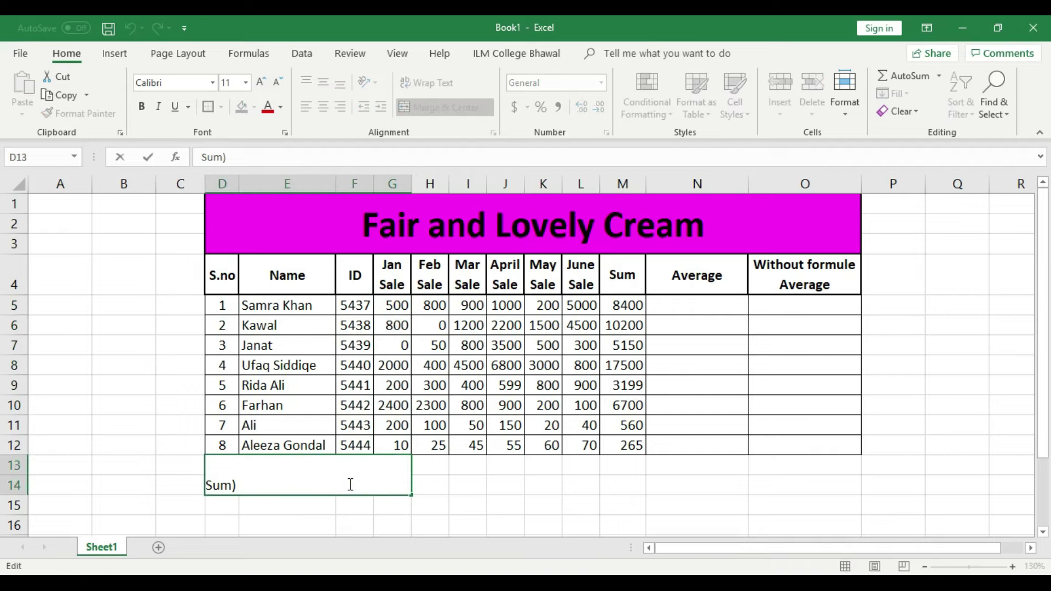
key("BackSpace")
key("BackSpace")
type("au")
key("BackSpace")
type("sum")
left_click_drag(398, 305, 400, 343)
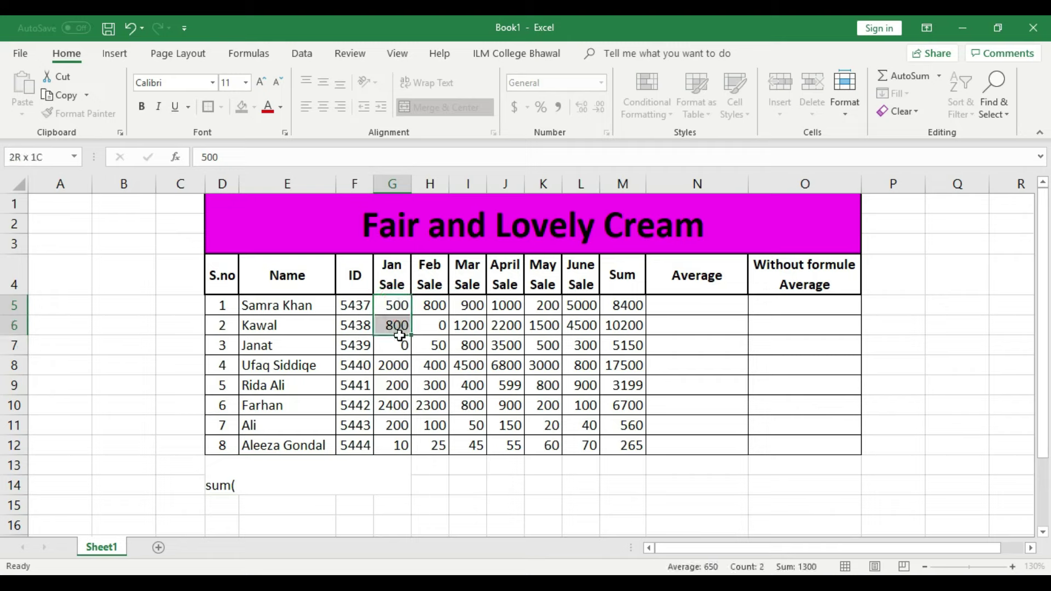
left_click(341, 485)
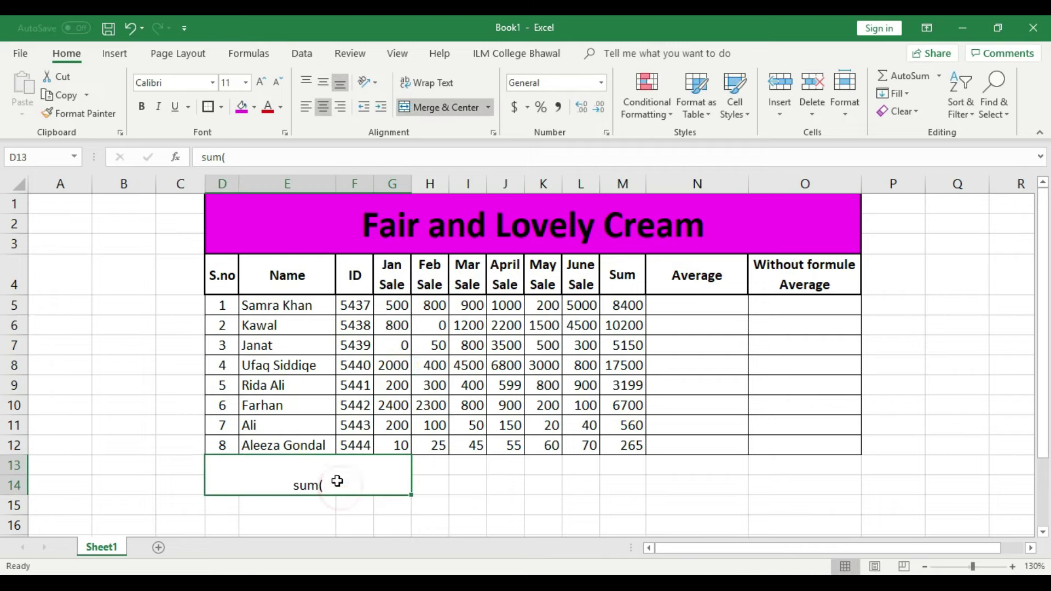
double_click(338, 482)
key("BackSpace")
key("BackSpace")
key("BackSpace")
key("BackSpace")
type("=sum")
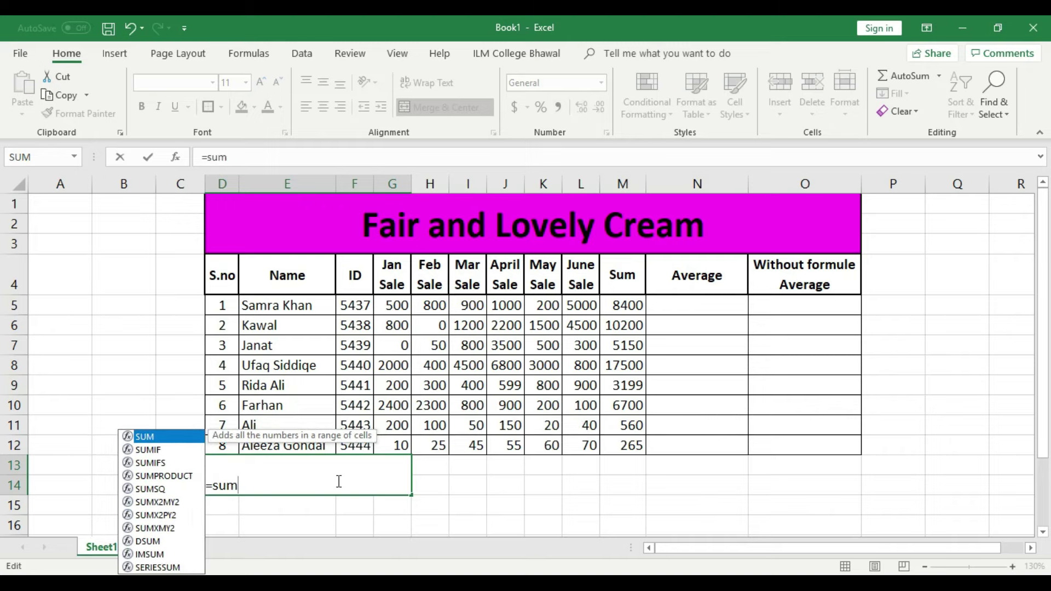
type("(")
left_click_drag(394, 307, 396, 440)
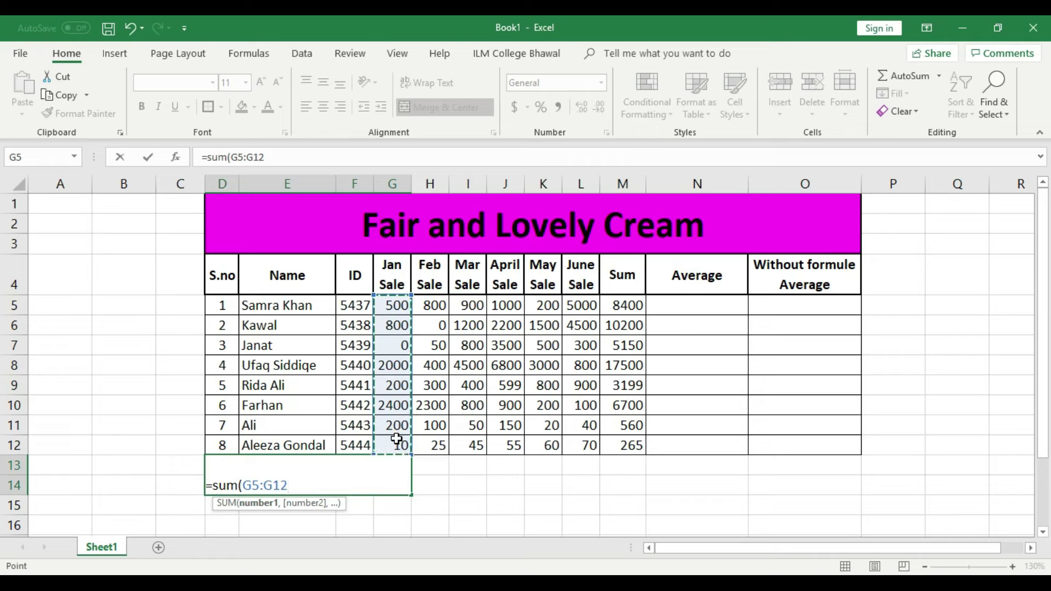
key("Return")
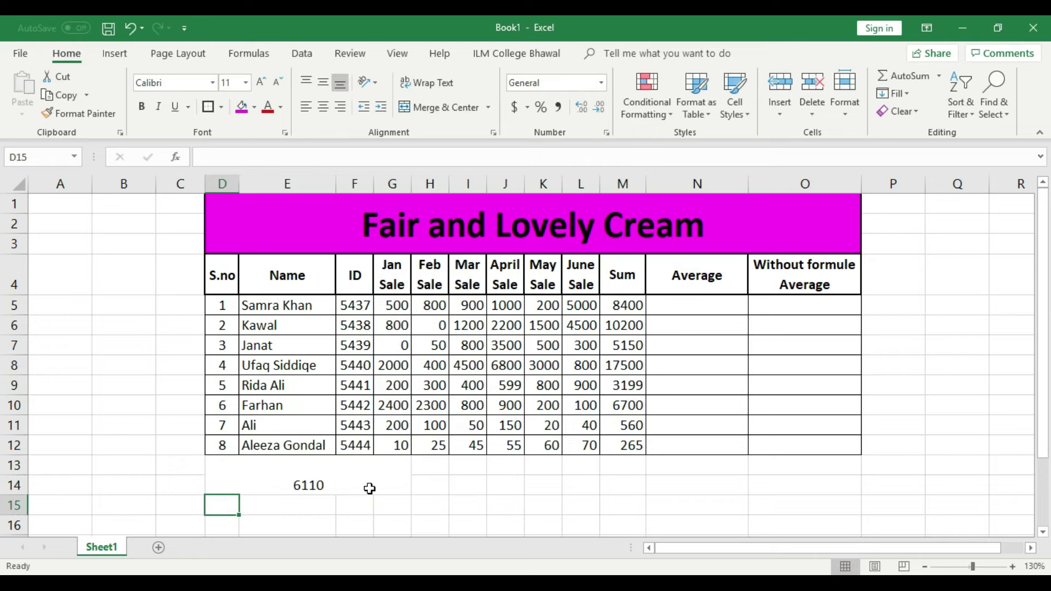
left_click(370, 489)
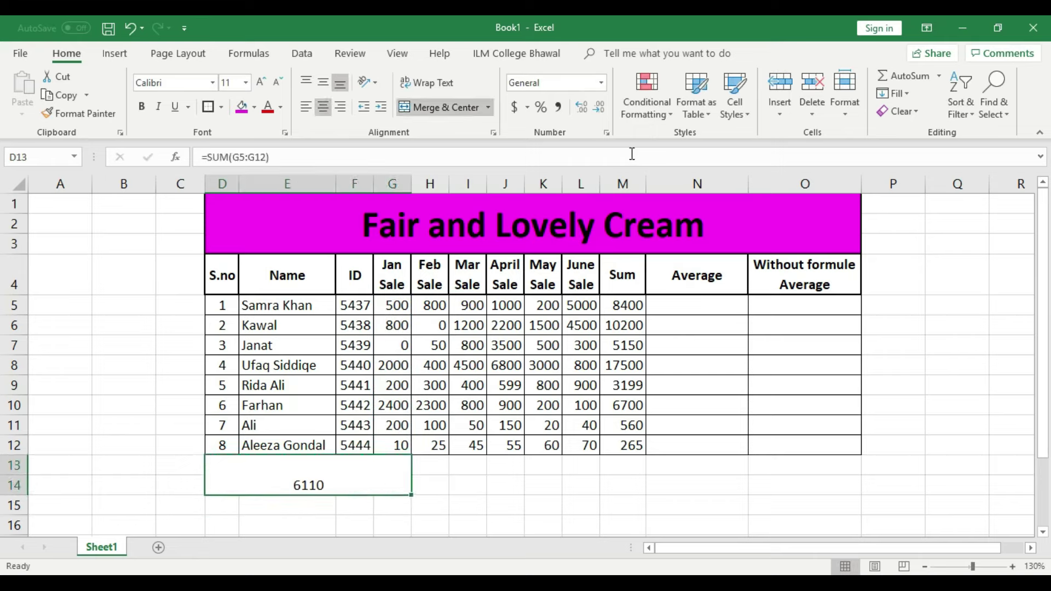
key("ctrl+z")
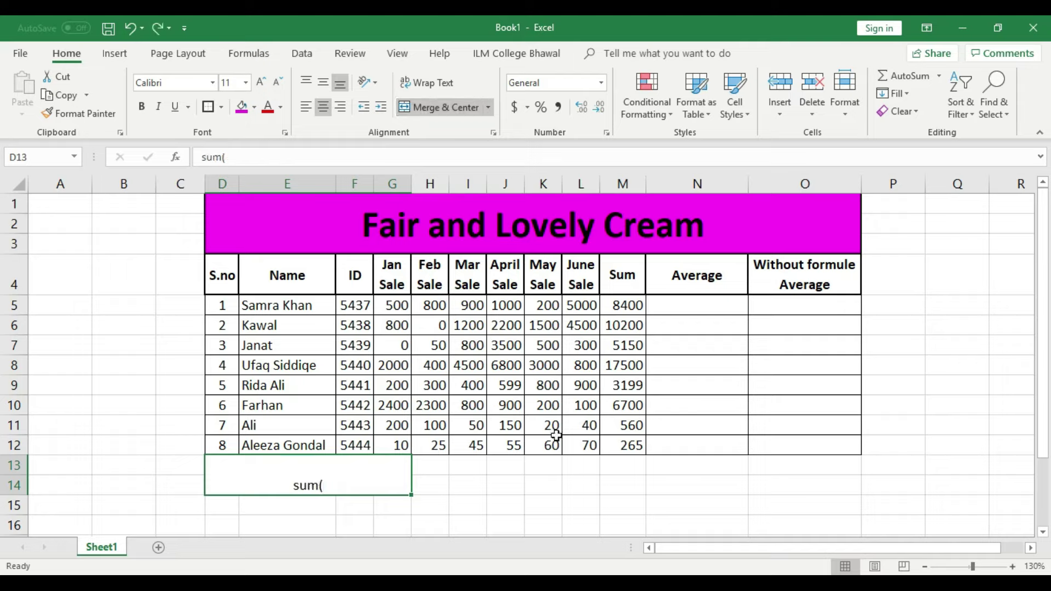
left_click(557, 472)
key("ctrl+z")
key("ctrl+z")
key("ctrl+z")
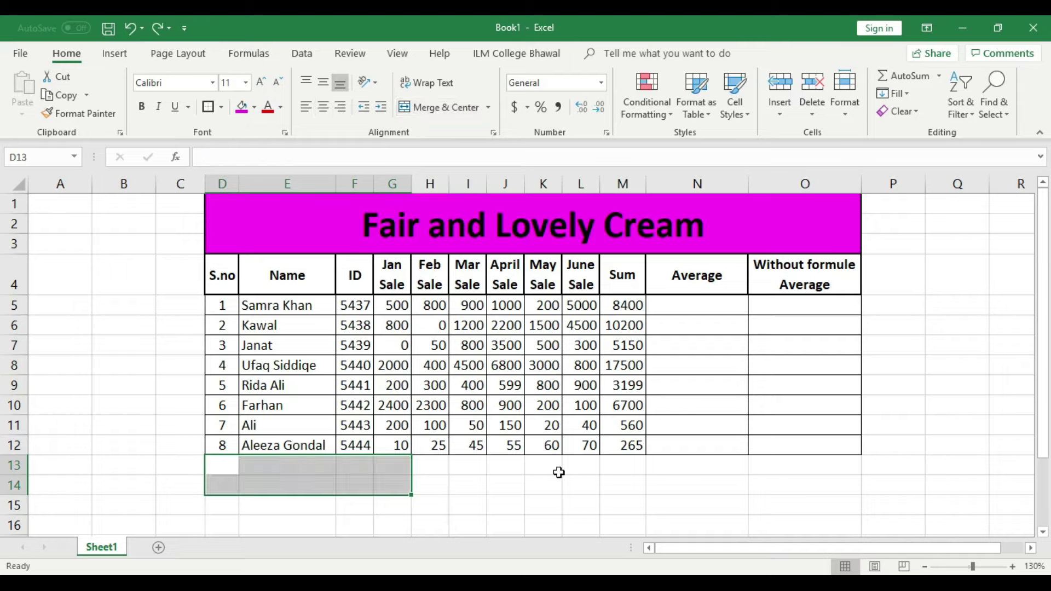
- Enter =SUM(G5:G12) in G13 to total January sales as 6110
left_click(535, 486)
left_click(438, 492)
left_click(398, 466)
type("=s")
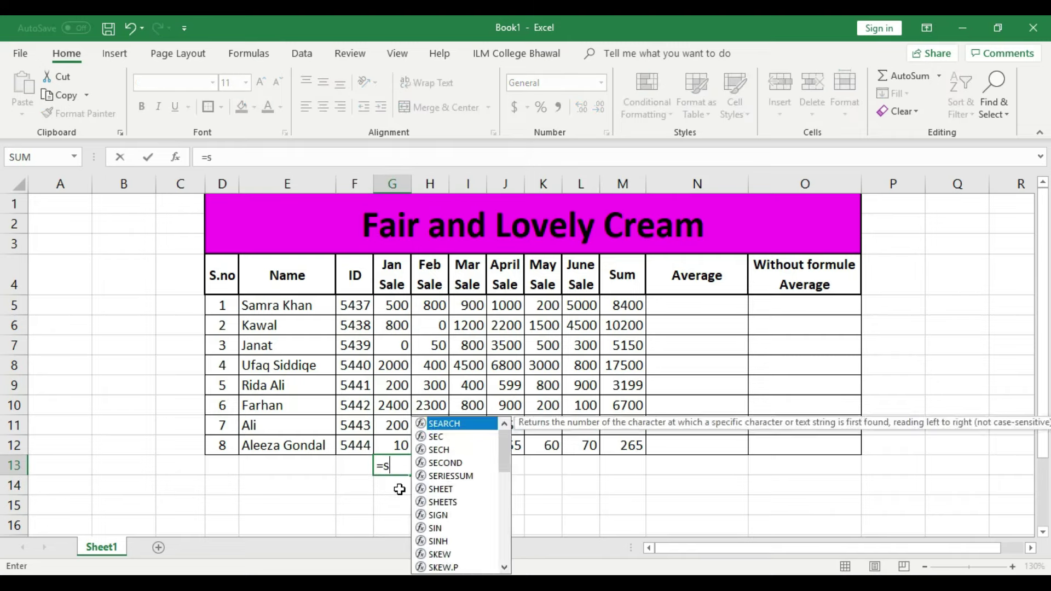
type("um(")
left_click_drag(398, 305, 397, 440)
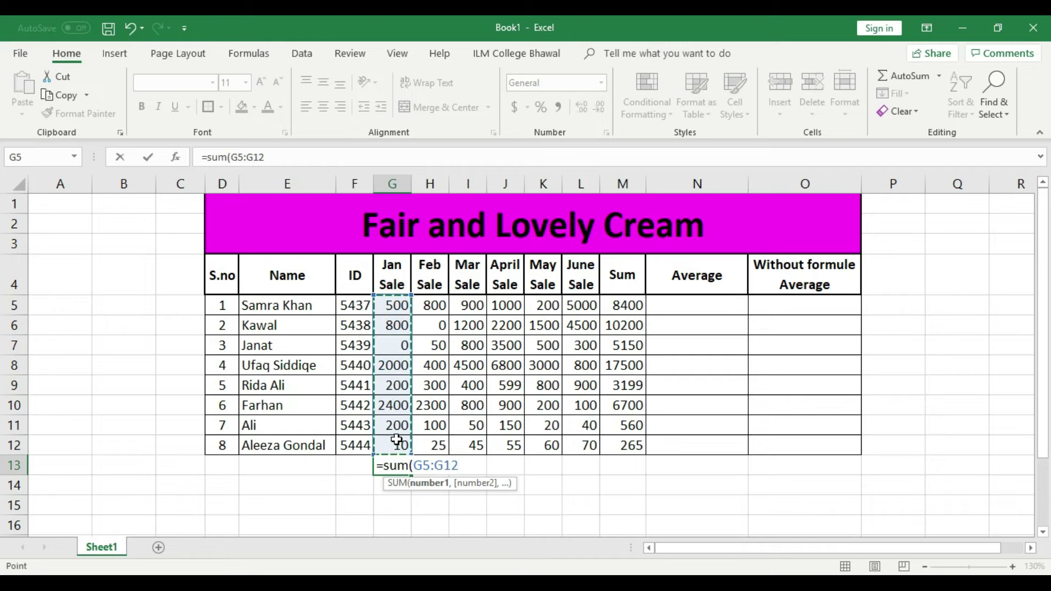
type(")")
key("Return")
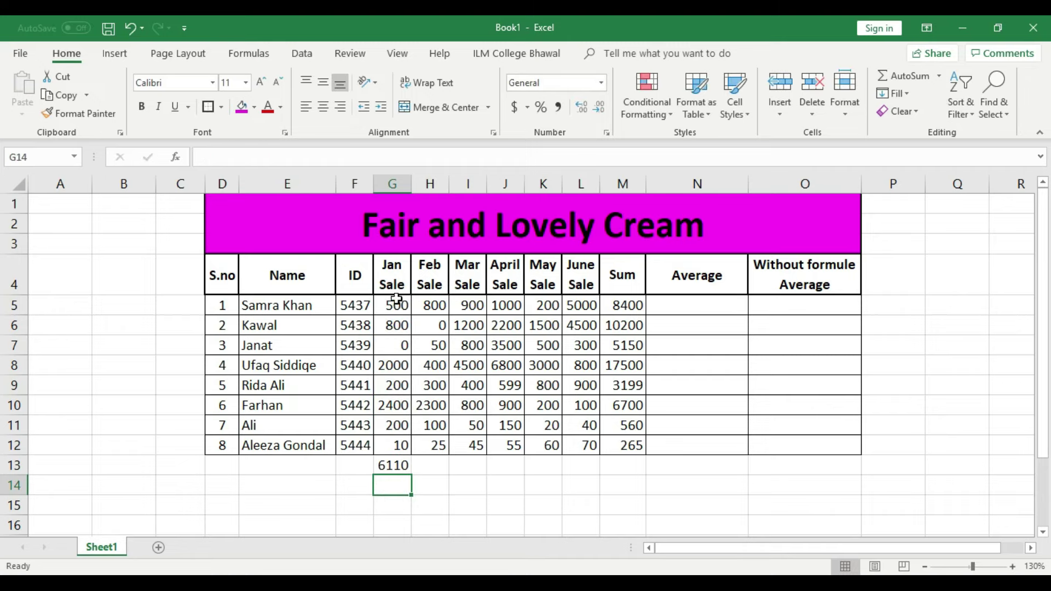
- Fill the SUM formula across to L13 and autofit columns J and L
left_click_drag(402, 312, 399, 442)
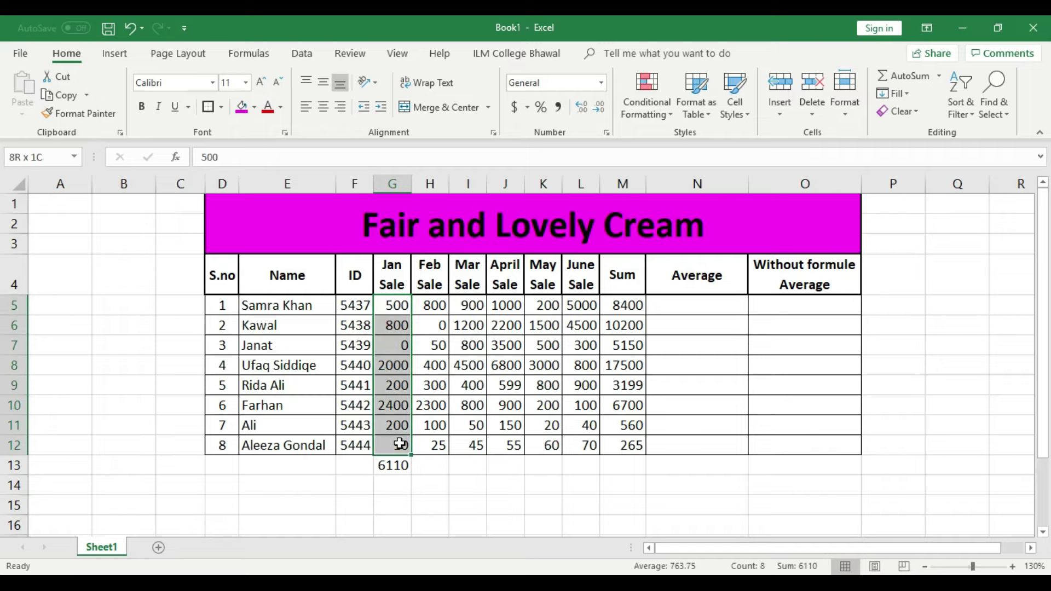
left_click(407, 472)
left_click_drag(408, 472, 610, 475)
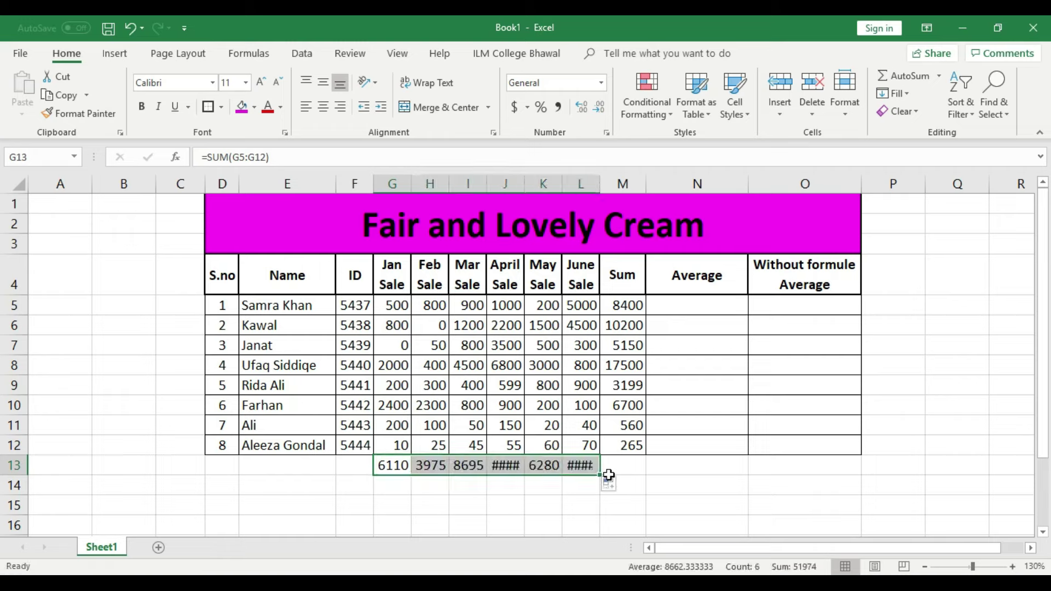
double_click(525, 184)
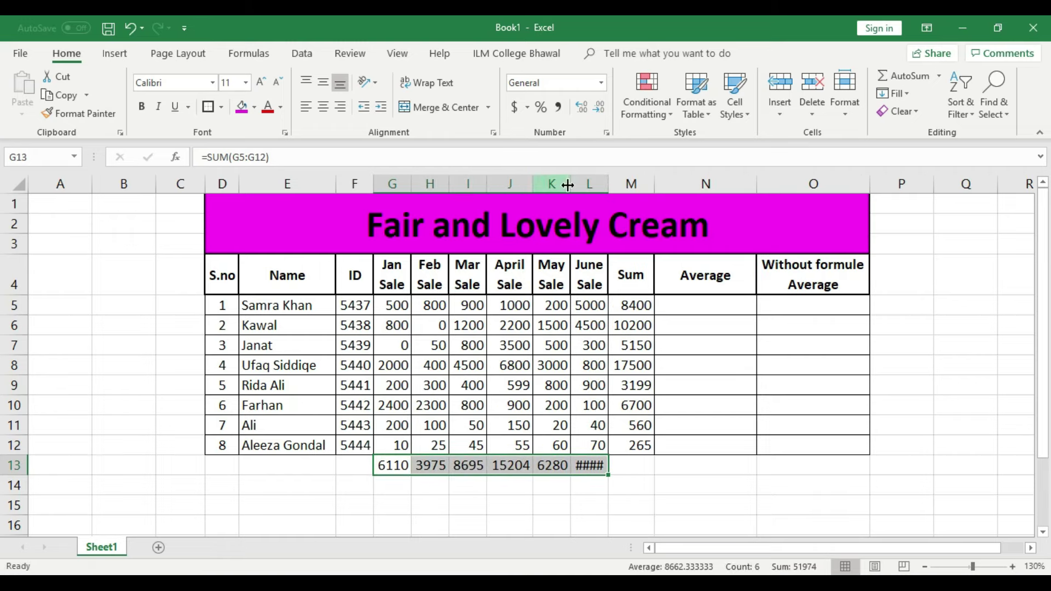
double_click(610, 180)
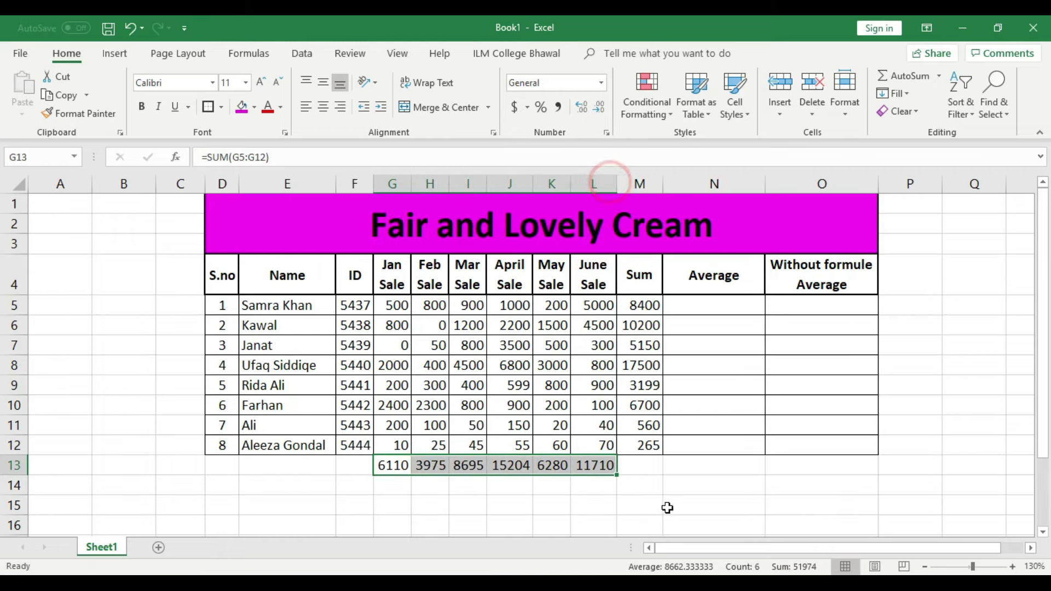
- Check each Jan Sale value in G5:G12 behind the January total
left_click(657, 466)
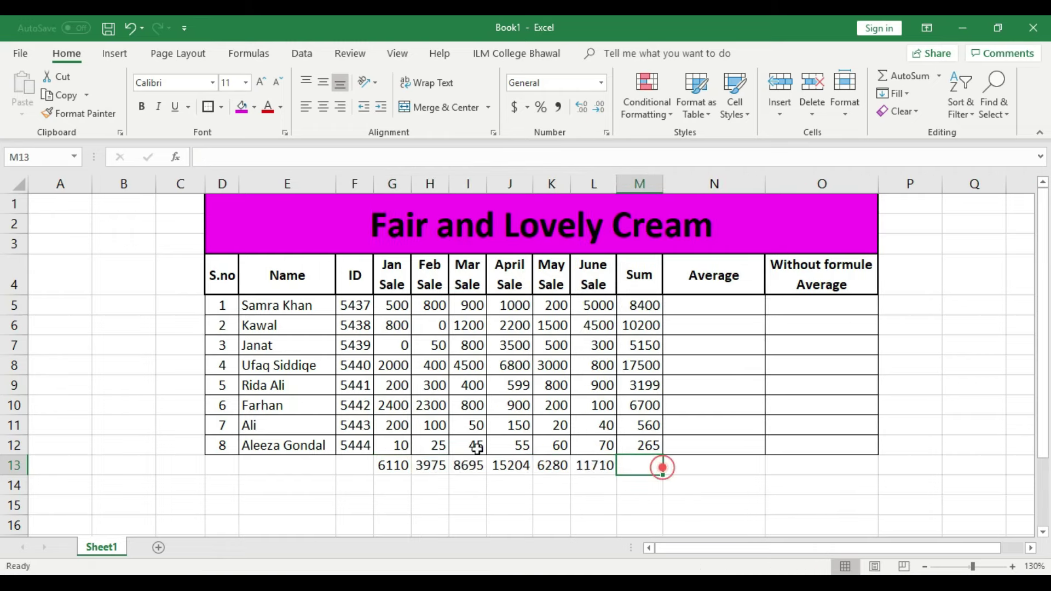
left_click(394, 306)
left_click(397, 325)
left_click(397, 346)
left_click(396, 365)
left_click(398, 386)
left_click(398, 406)
left_click(398, 425)
left_click(400, 445)
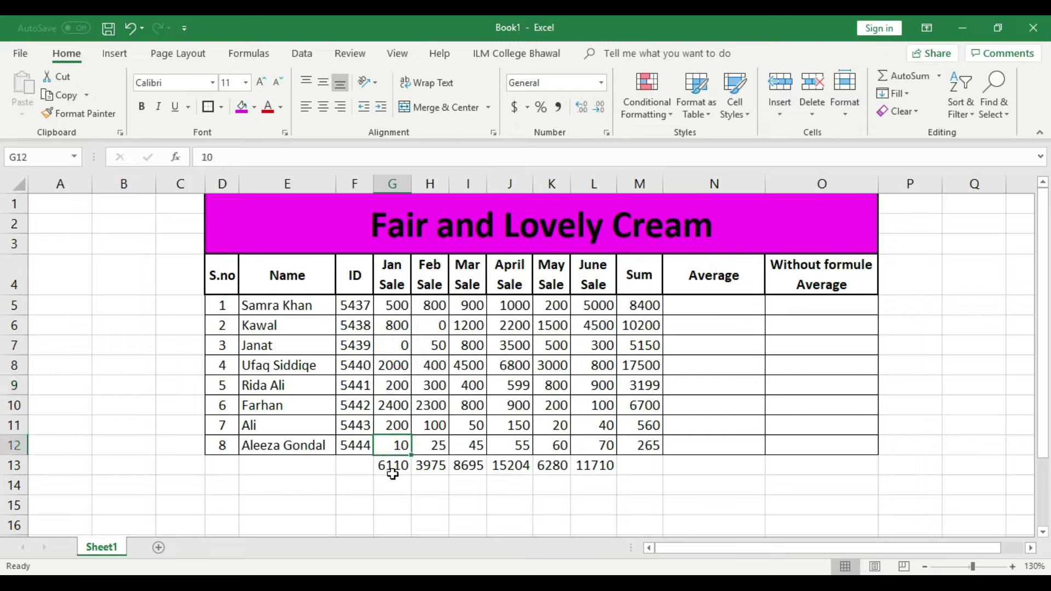
- Verify the February through June total formulas and select the totals row G13:L13
left_click_drag(400, 465, 512, 465)
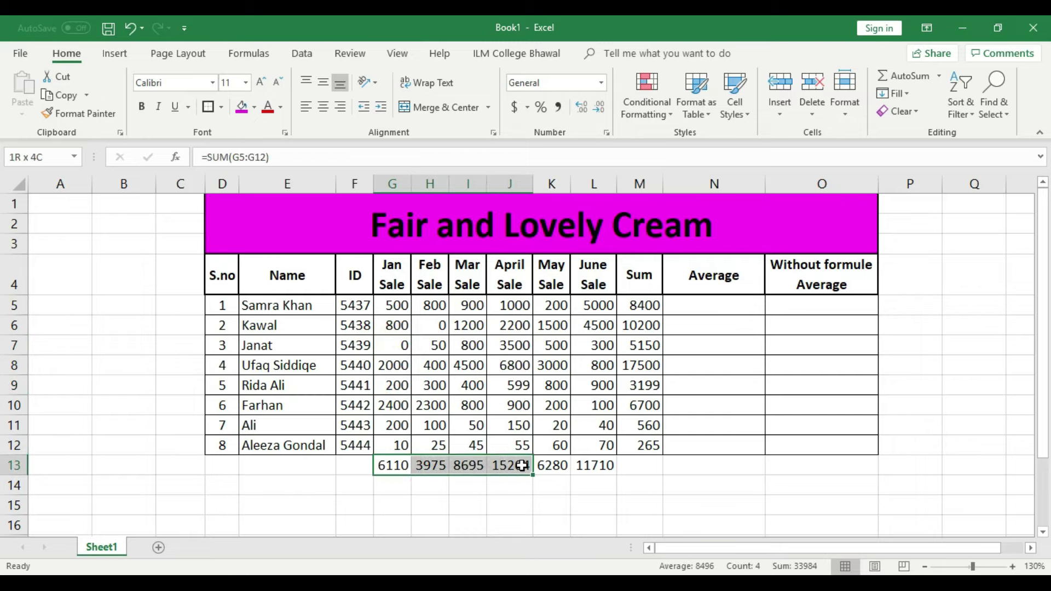
left_click(400, 464)
left_click(436, 467)
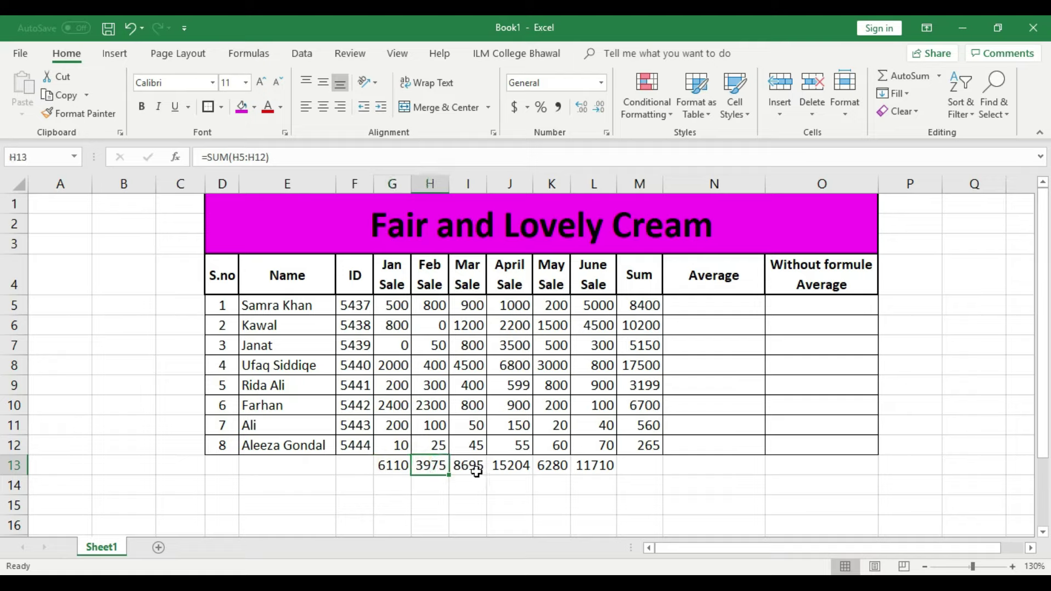
left_click(475, 470)
left_click(504, 467)
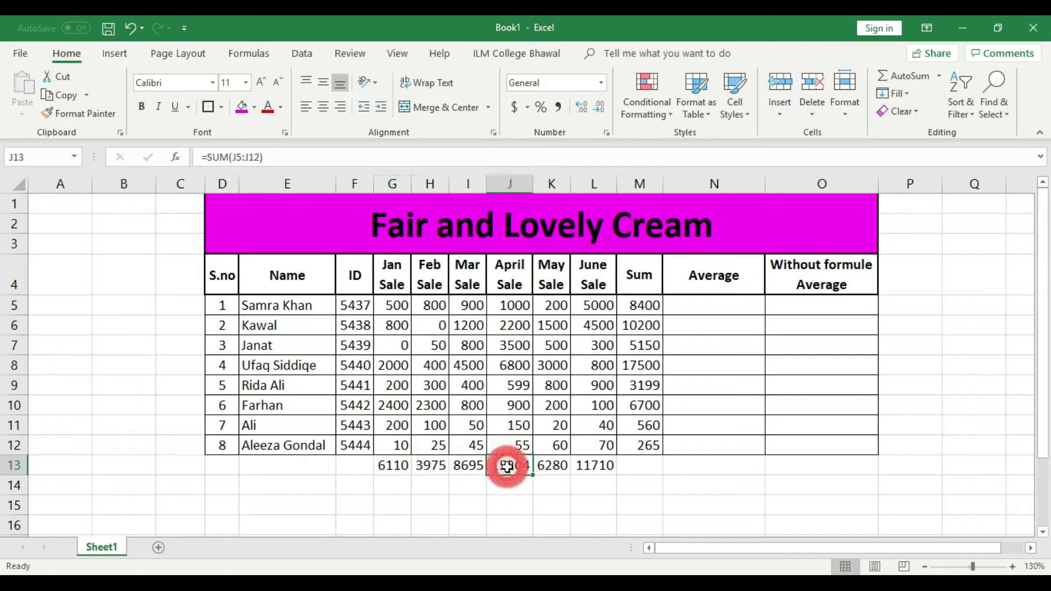
left_click(553, 467)
left_click(586, 466)
mouse_move(388, 465)
left_mouse_down()
mouse_move(585, 466)
mouse_move(390, 466)
left_mouse_up()
- Give the totals row G13:L13 a magenta fill and borders
left_click(242, 107)
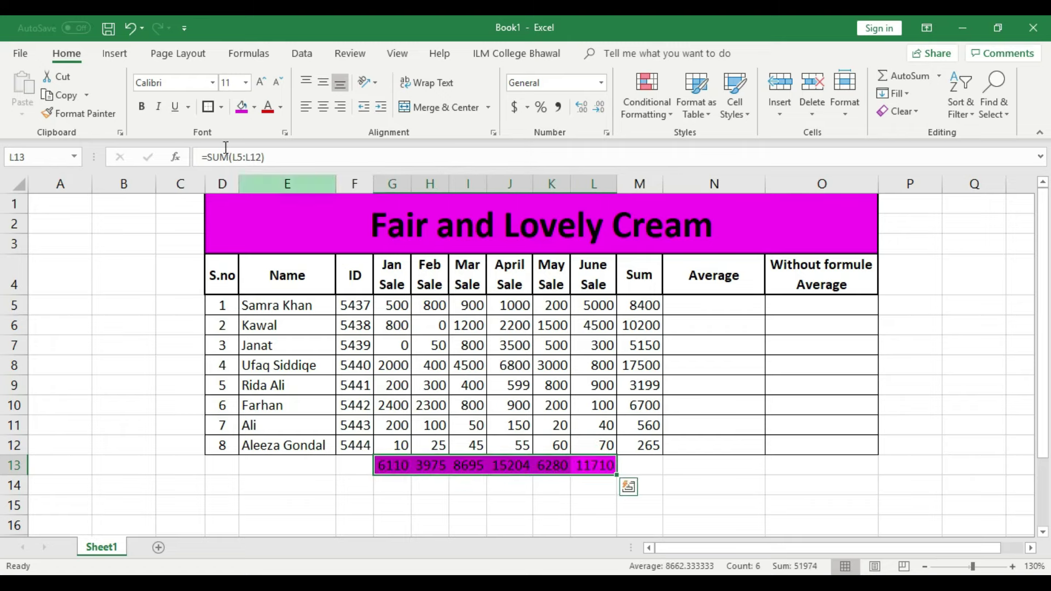
left_click(208, 106)
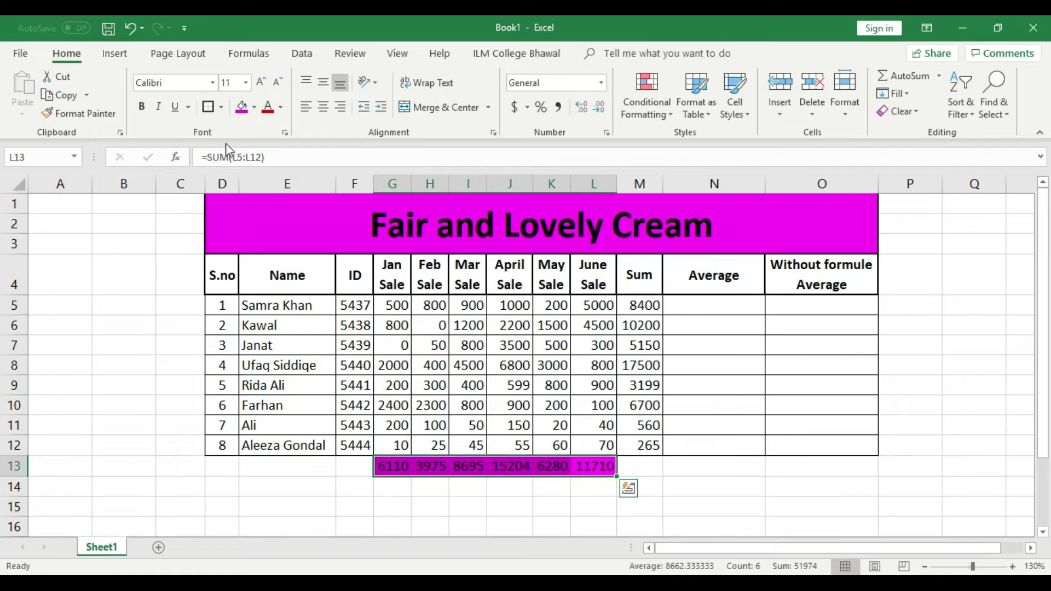
left_click(424, 504)
left_click(397, 468)
left_click(210, 108)
left_click_drag(393, 465, 601, 481)
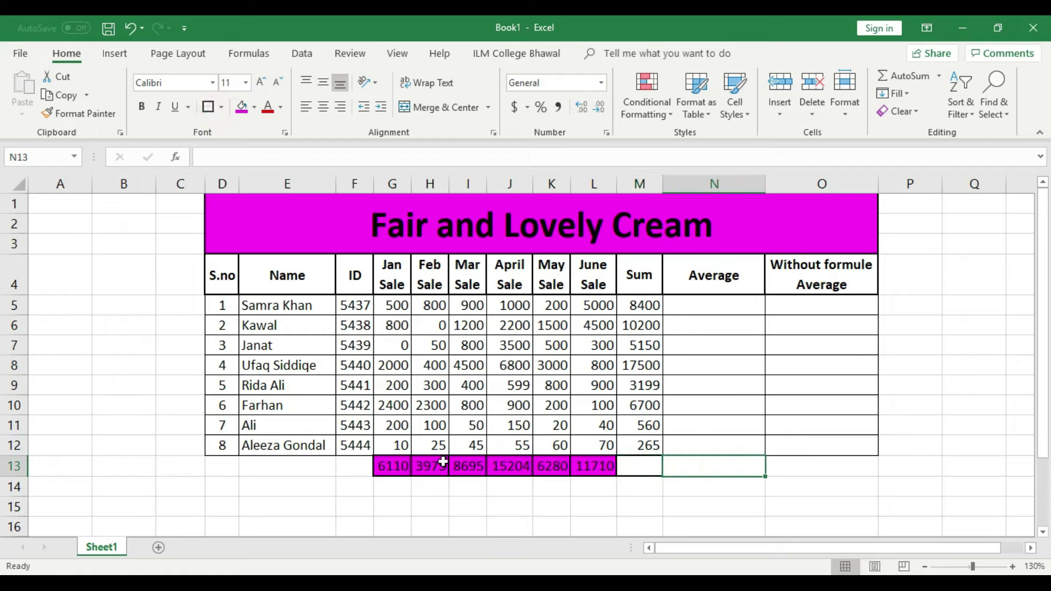
- Change the totals row G13:L13 fill colour to orange
left_click(402, 466)
left_click_drag(475, 466, 597, 466)
left_click(254, 107)
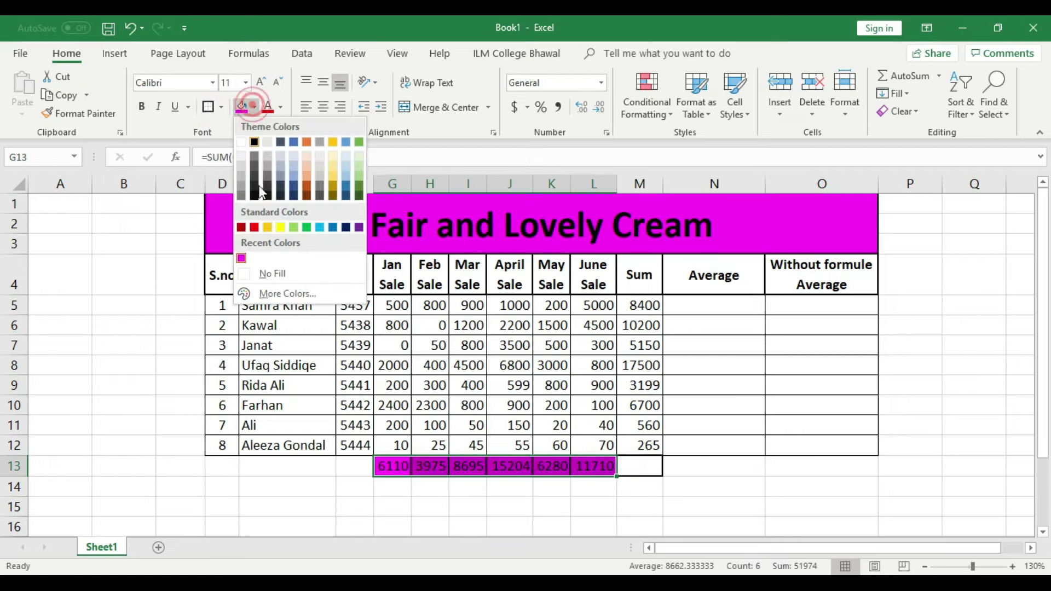
left_click(268, 228)
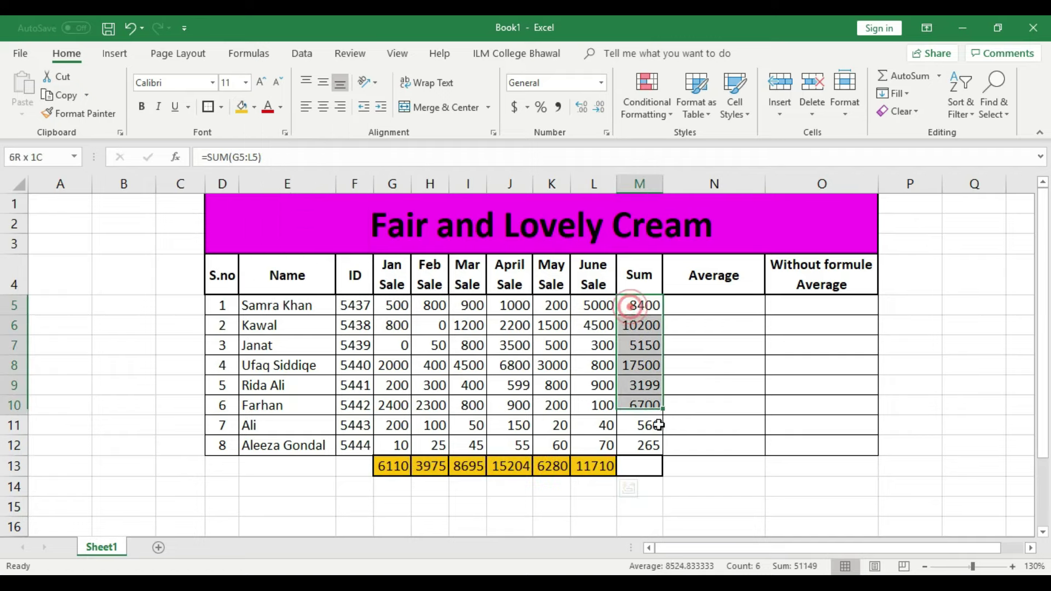
- Apply the same orange fill to the Sum column values M5:M12
left_click_drag(641, 304, 649, 445)
left_click(242, 107)
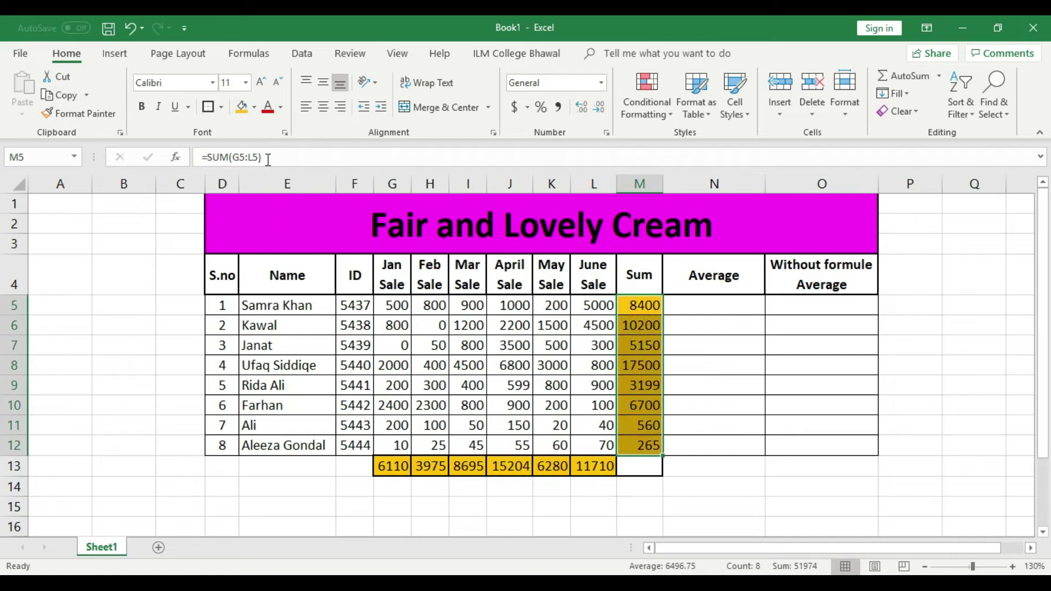
left_click(746, 371)
left_click(630, 302)
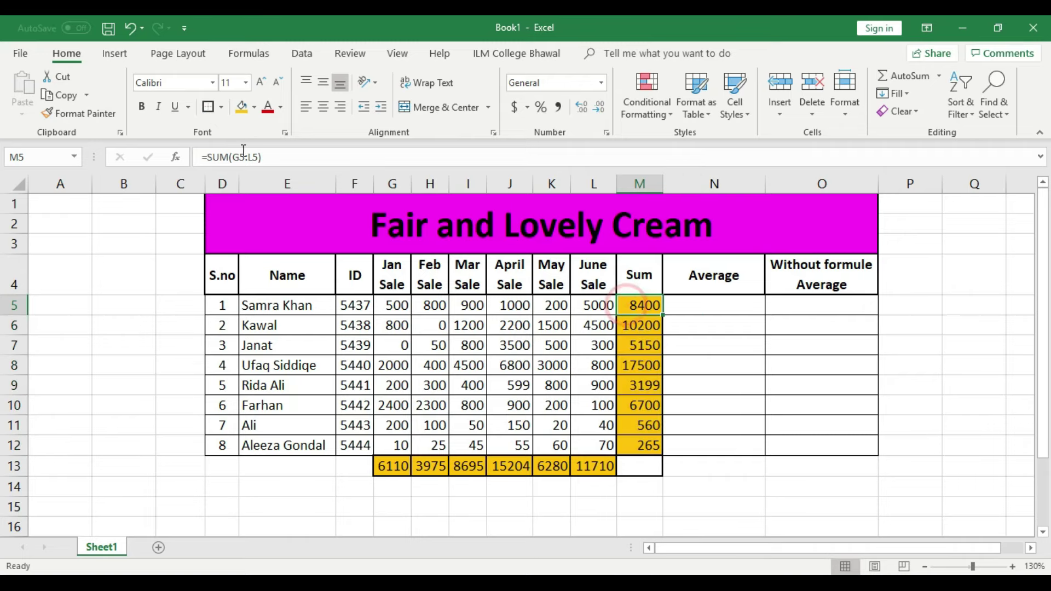
left_click(208, 107)
key("Down")
key("Down")
key("Down")
key("Down")
key("Down")
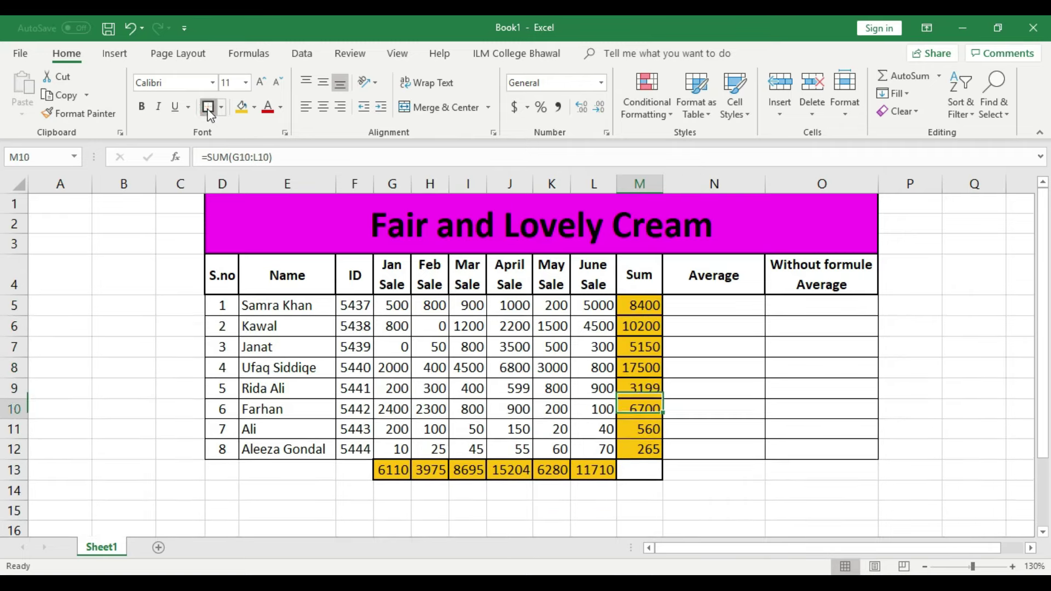
key("Down")
key("Down")
key("Down")
- Start and cancel a formula in N5, then zoom the sheet in slightly
left_click(700, 351)
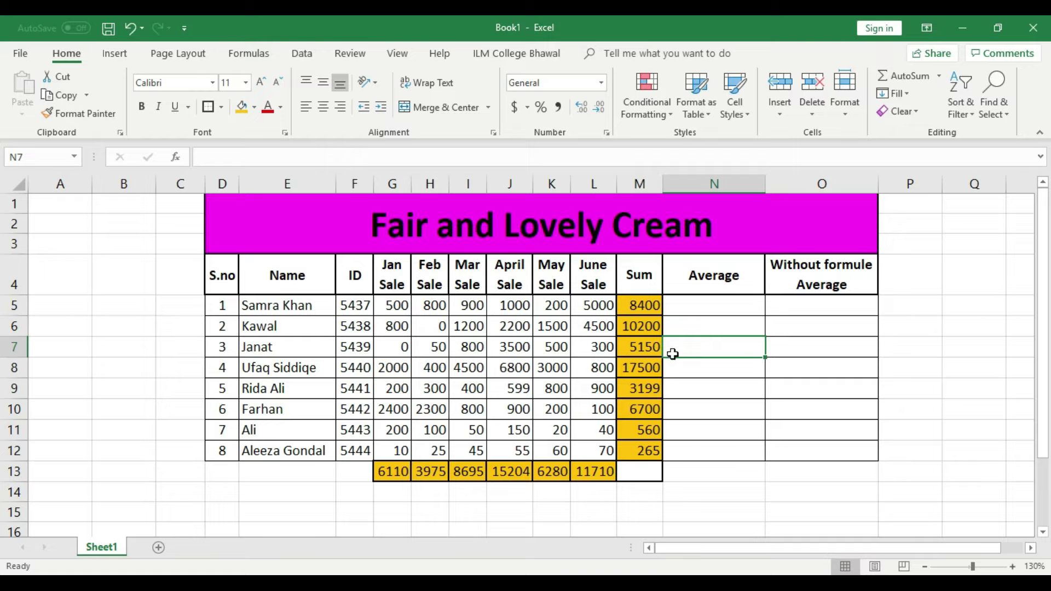
left_click(715, 307)
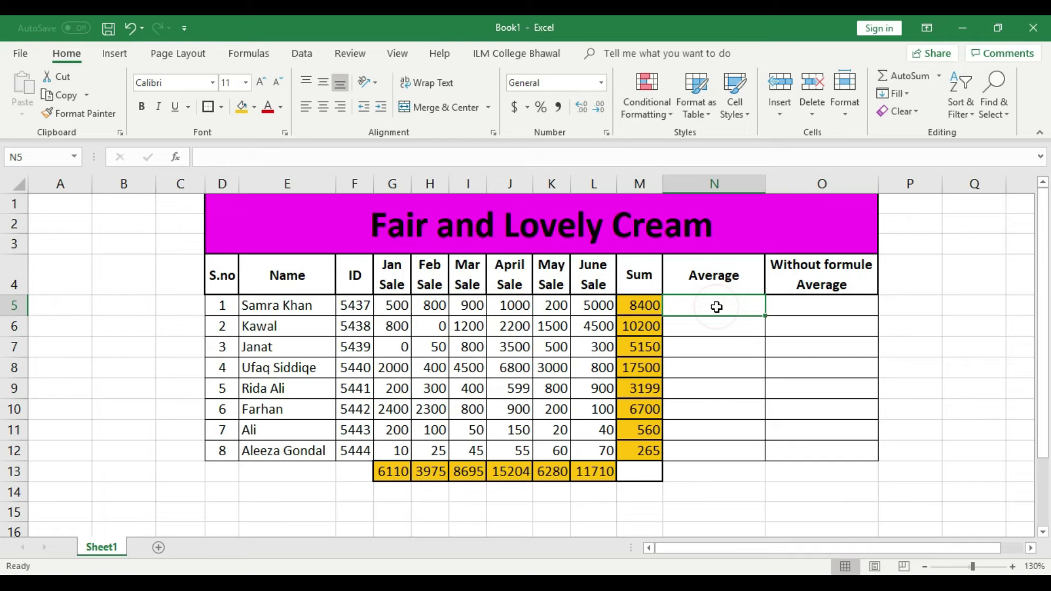
type("=")
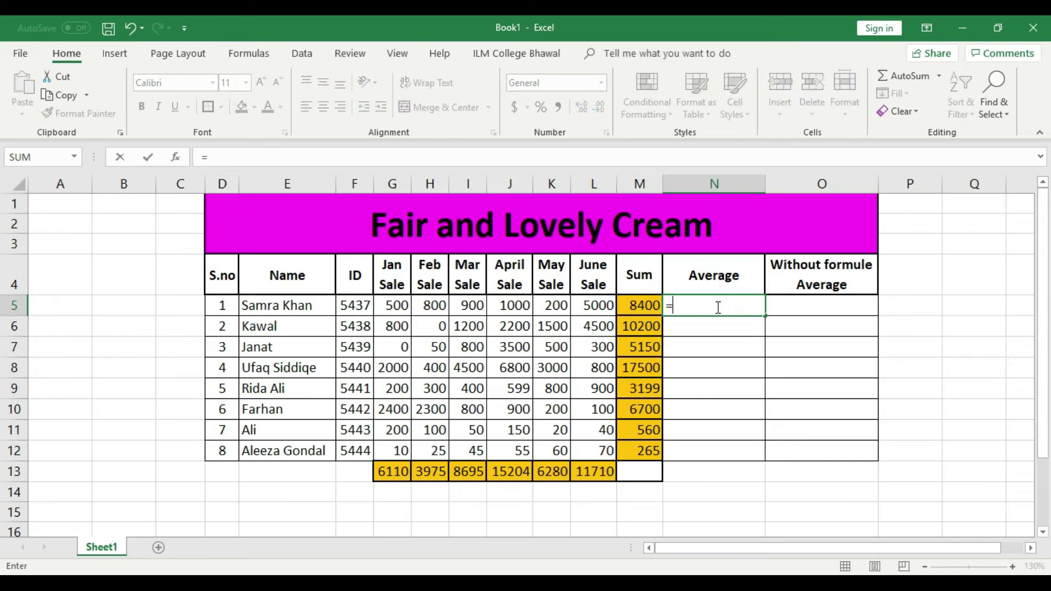
key("BackSpace")
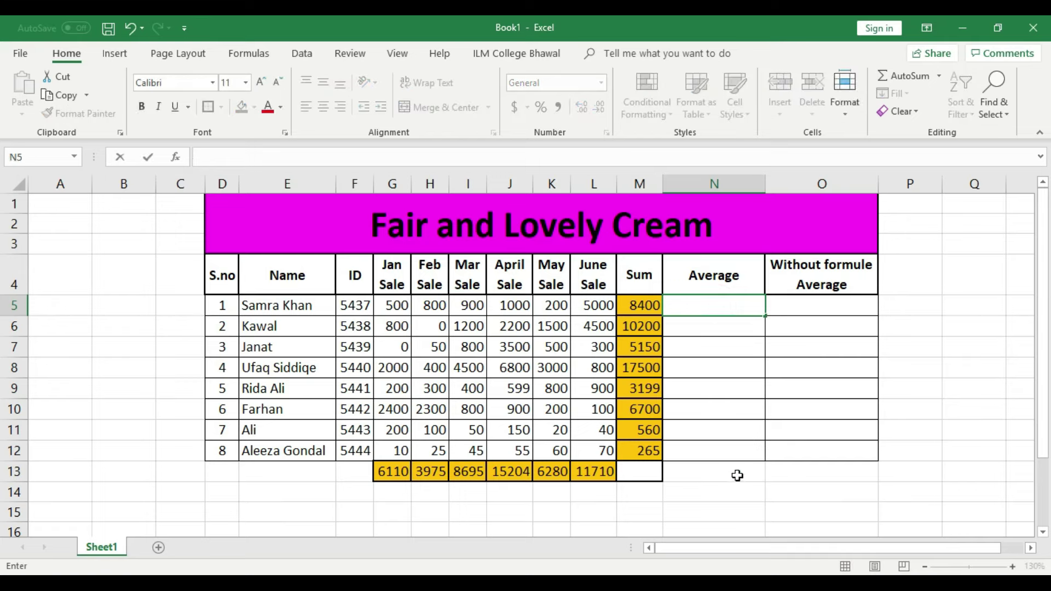
left_click(738, 476)
left_click(1013, 567)
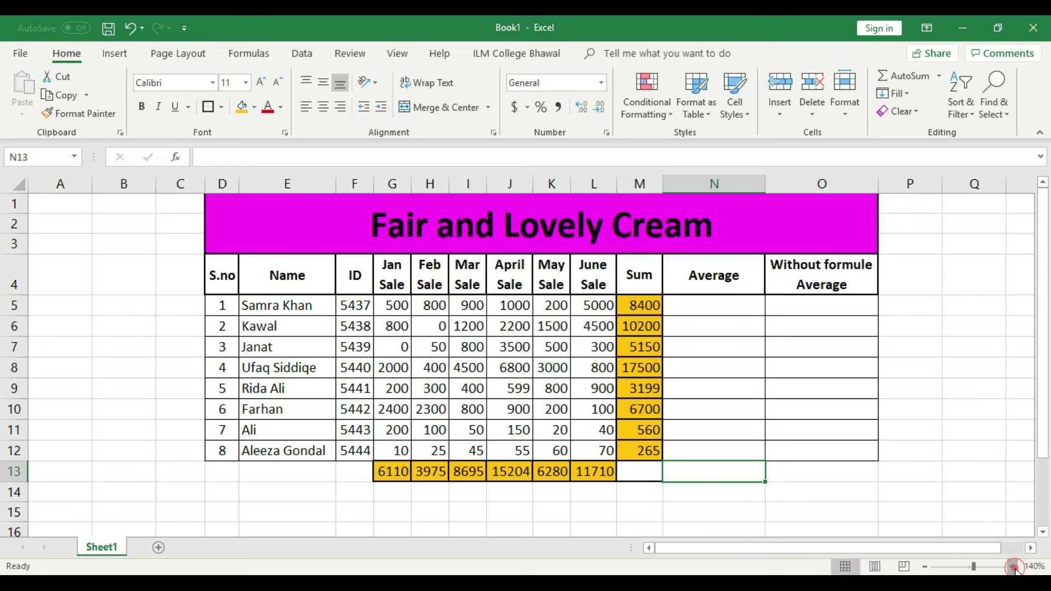
left_click_drag(857, 548, 880, 547)
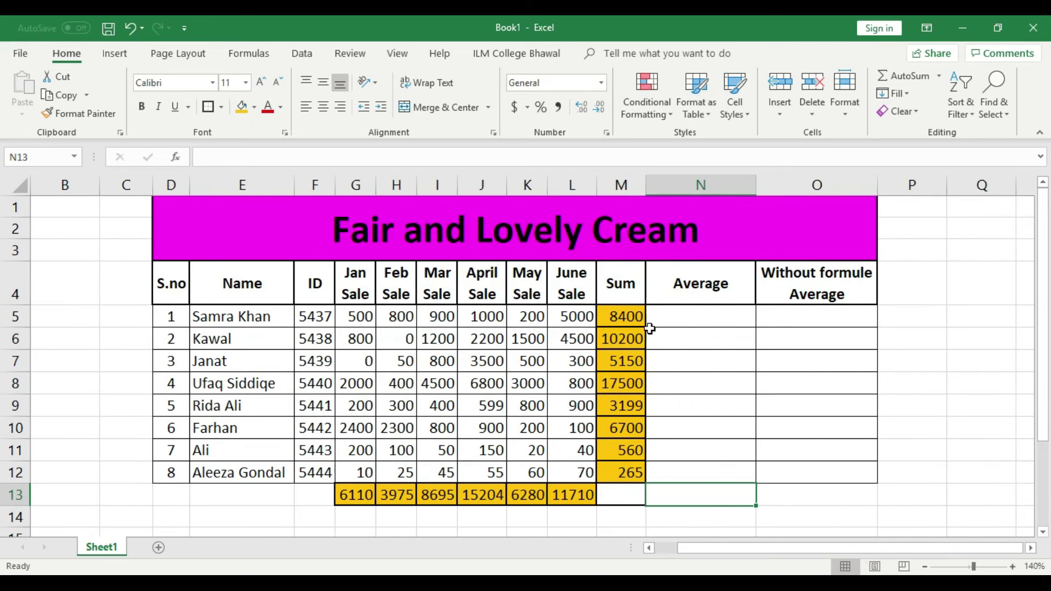
- Enter =AVERAGE(G5:L5) in N5, giving 1400
left_click(694, 322)
type("=")
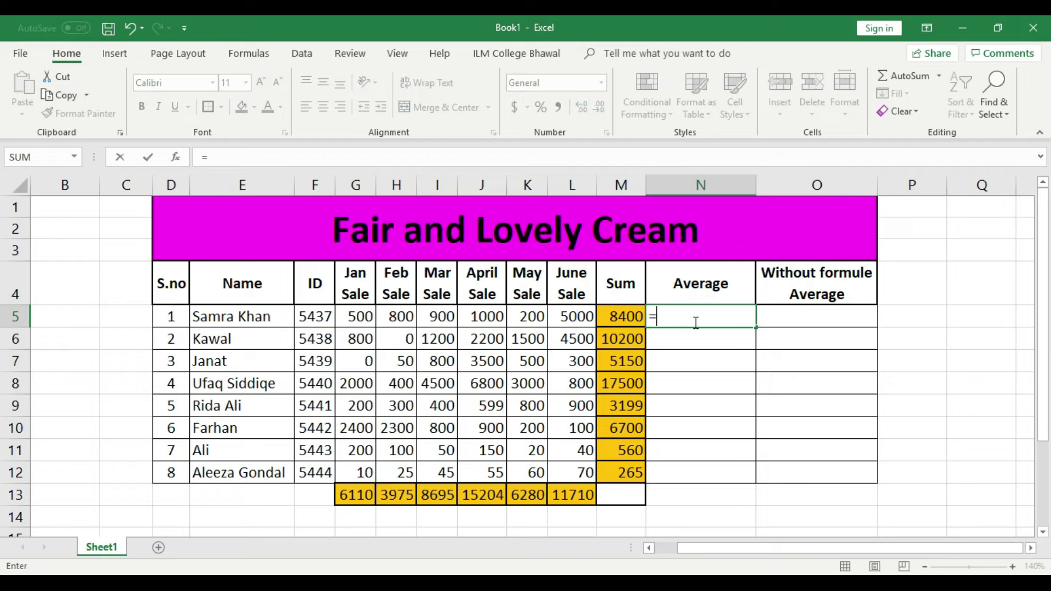
type("a")
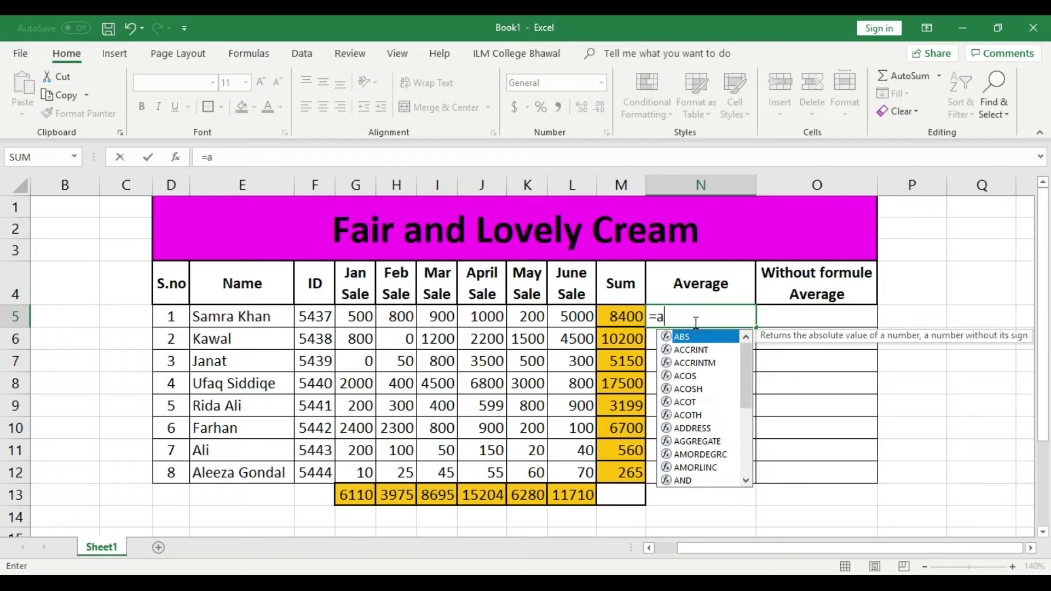
type("verage")
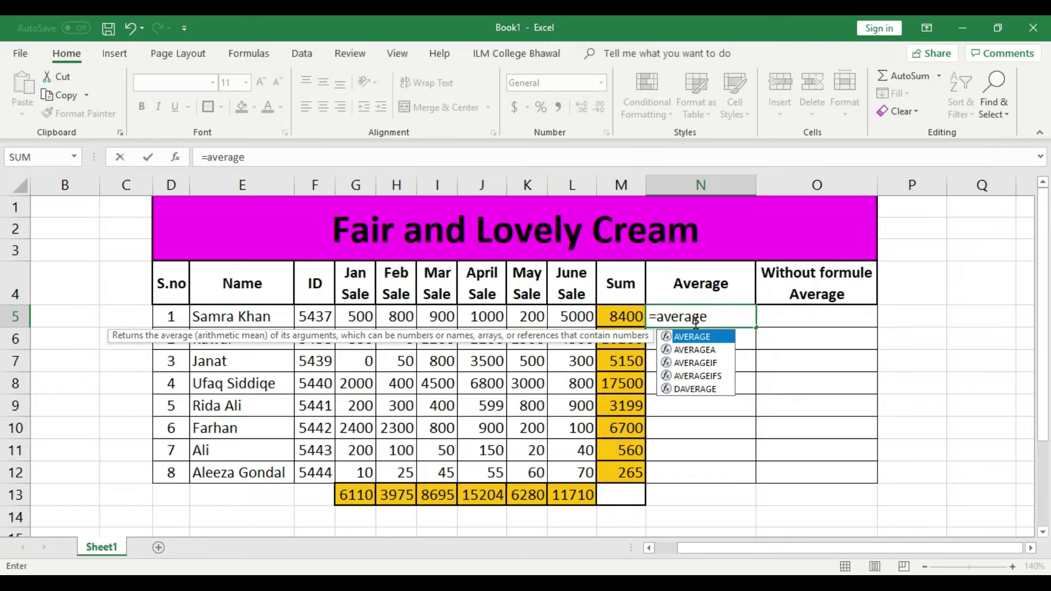
type("(")
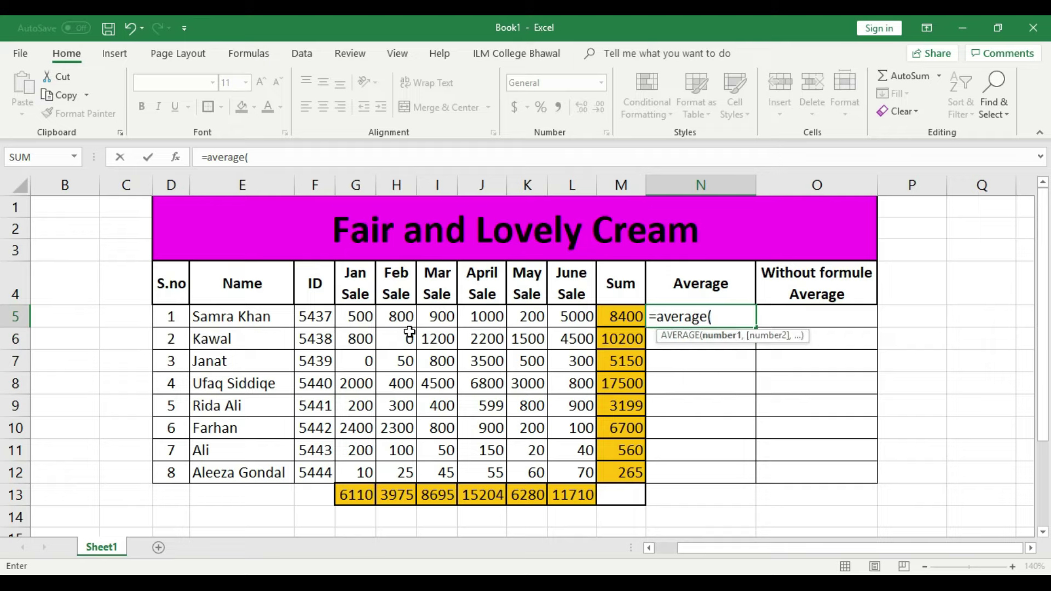
left_click(362, 317)
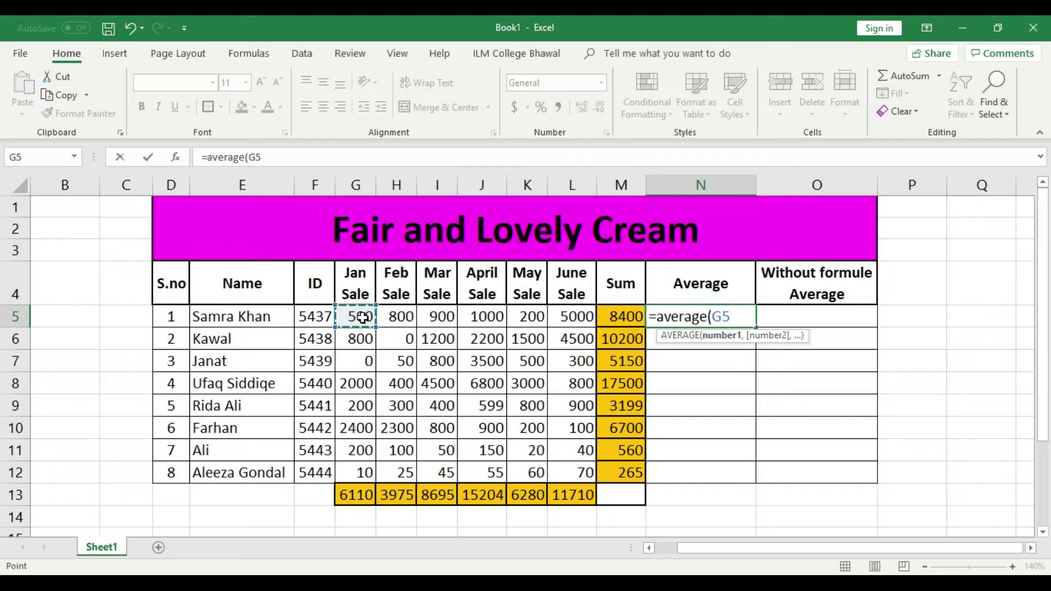
left_click_drag(363, 318, 573, 317)
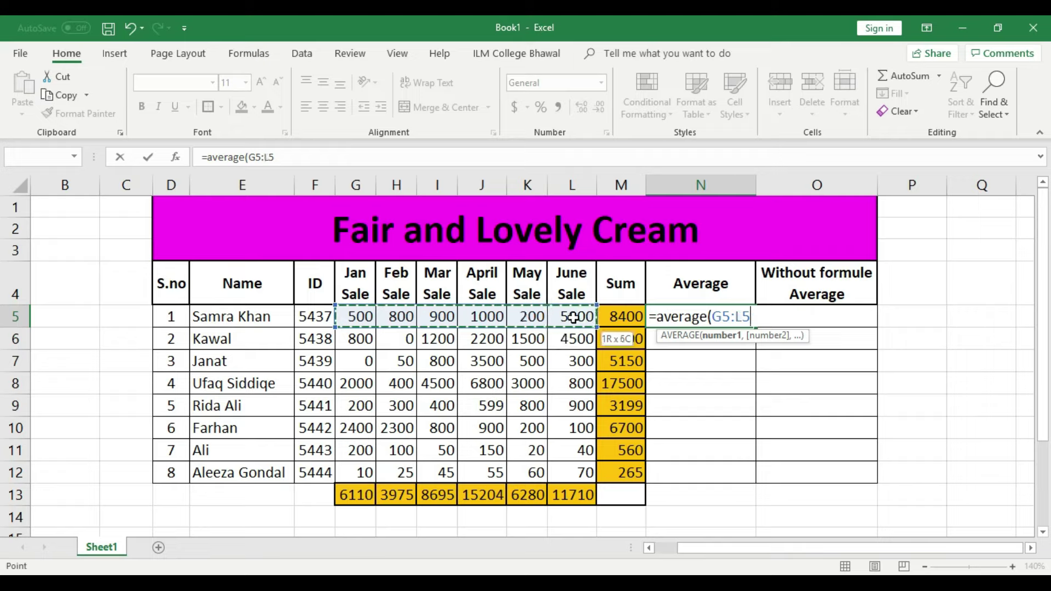
left_click_drag(573, 318, 573, 318)
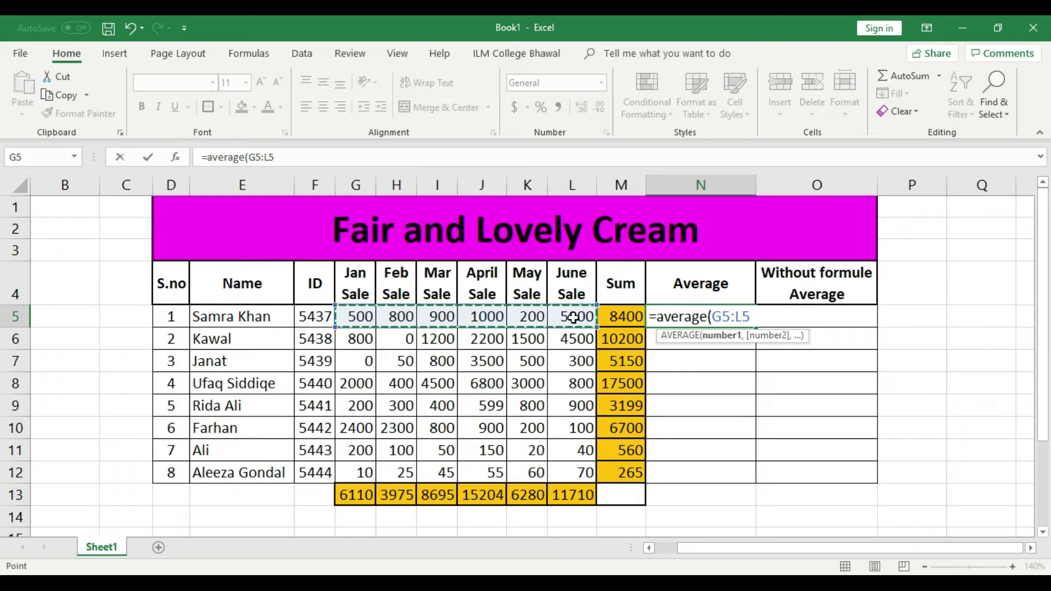
type(")")
key("Return")
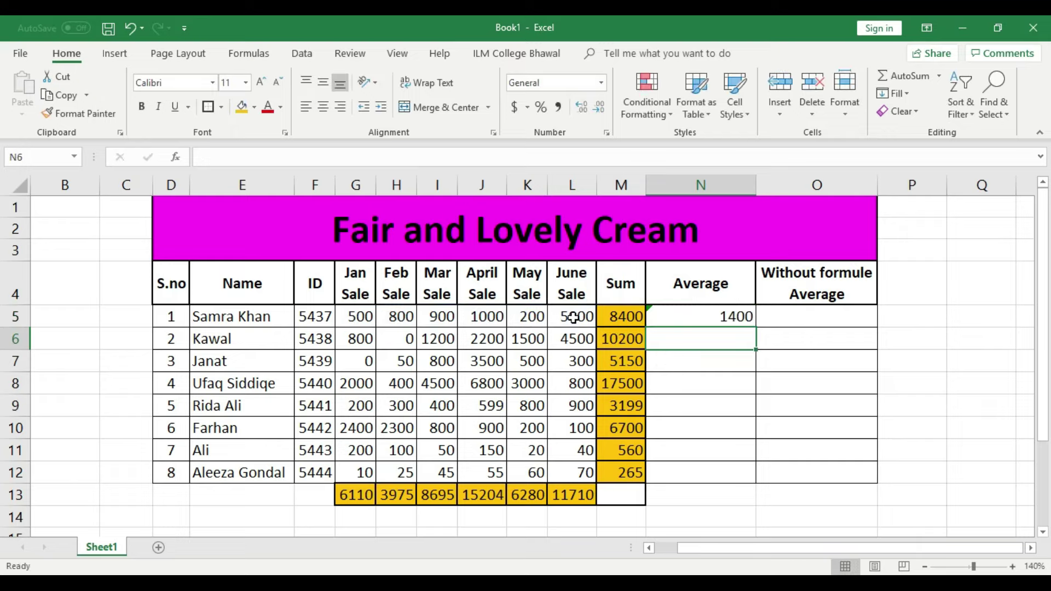
- Ignore the error warning on N5 and centre the 1400 average
left_click(681, 316)
left_click(634, 315)
left_click(665, 386)
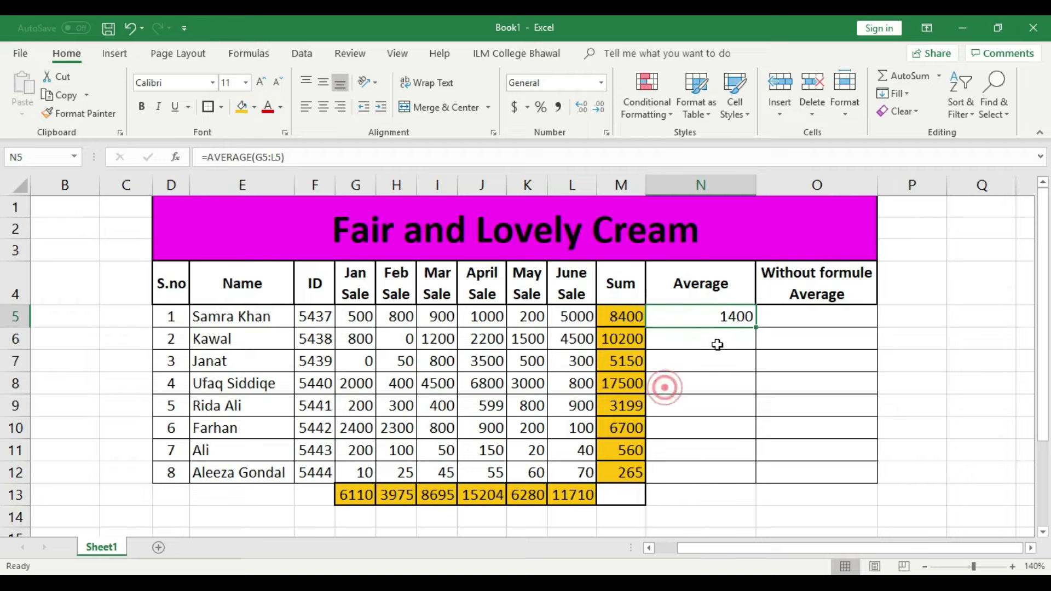
left_click(323, 106)
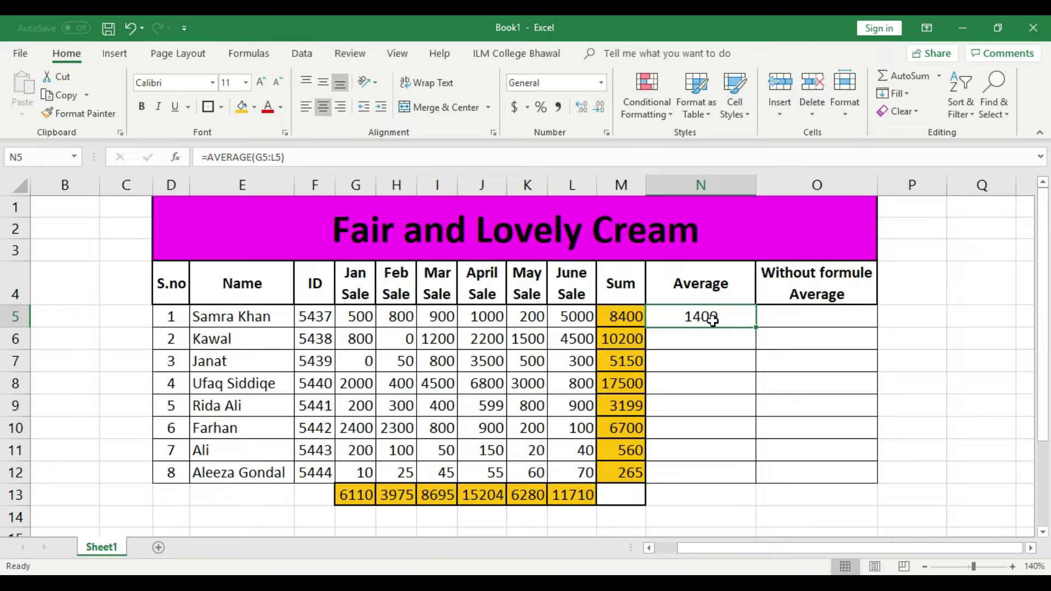
- Review row 5's monthly sales from L5 back to G5 and the AVERAGE formula in N5
left_click(576, 317)
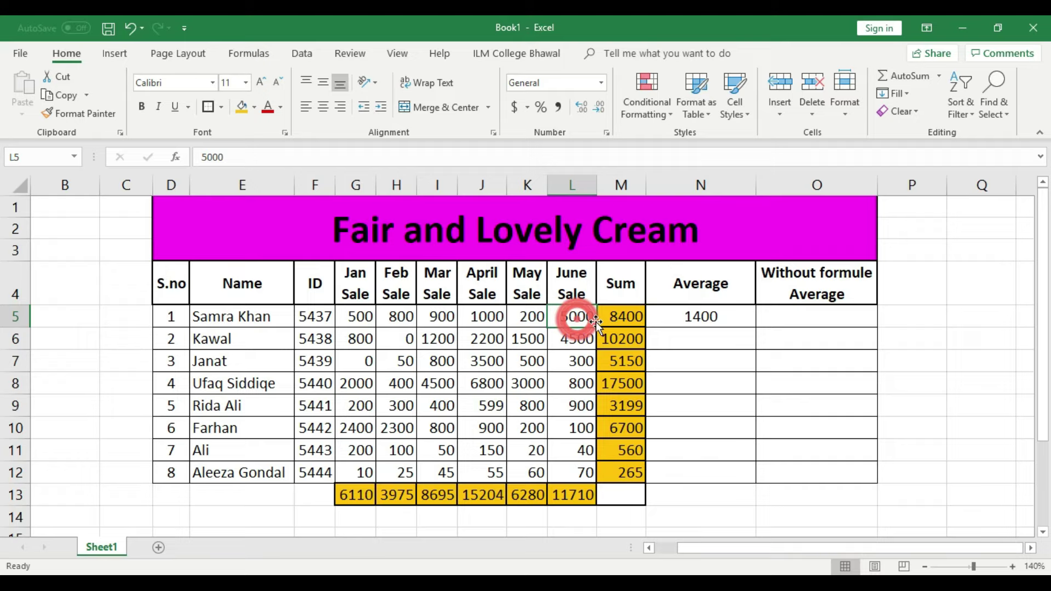
left_click(526, 324)
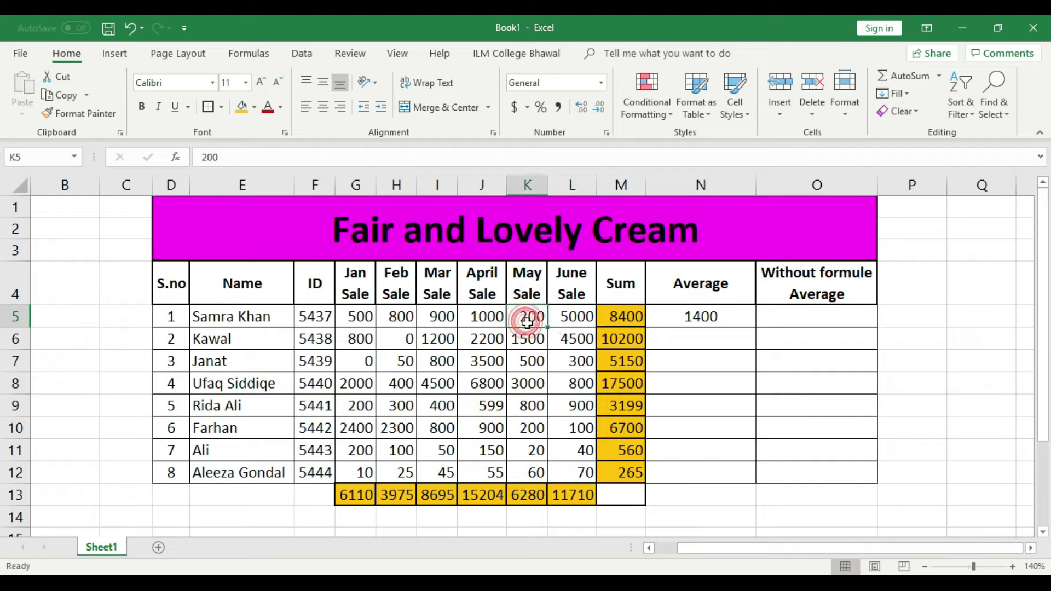
left_click(495, 315)
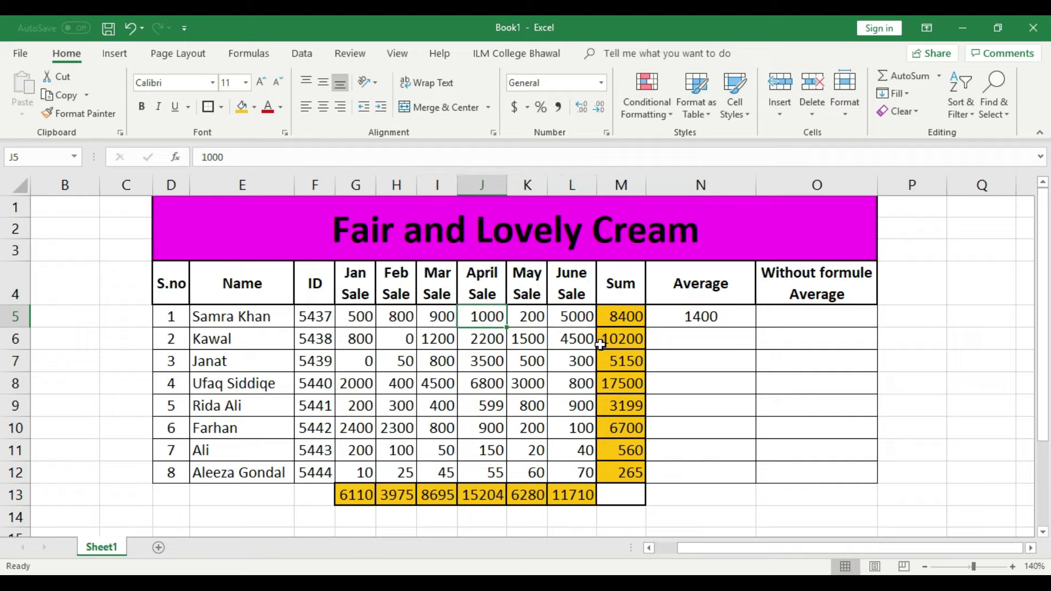
left_click(440, 314)
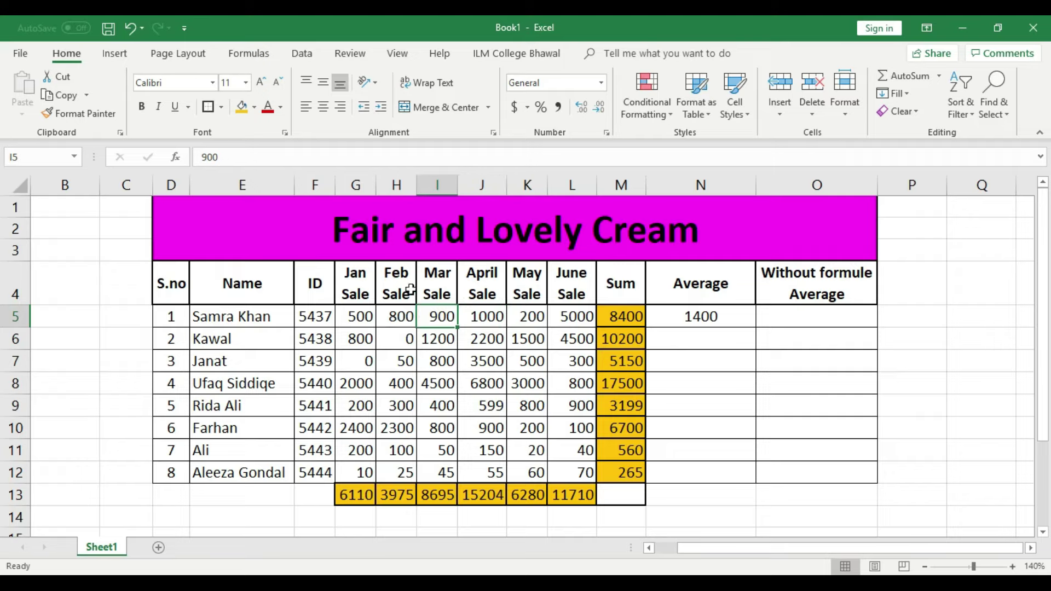
left_click(396, 315)
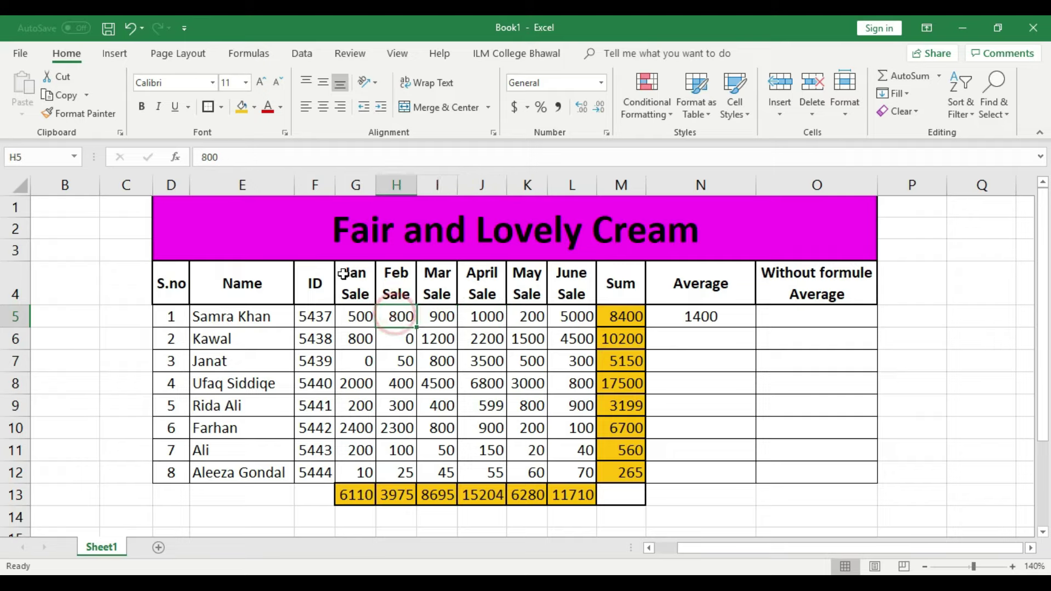
left_click(363, 323)
left_click(575, 316)
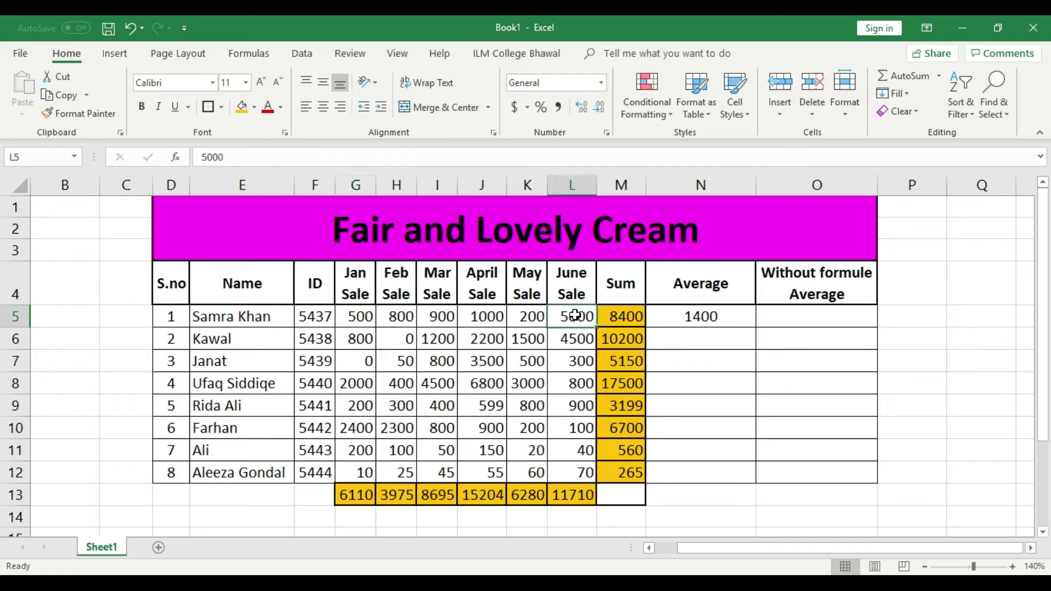
left_click(715, 320)
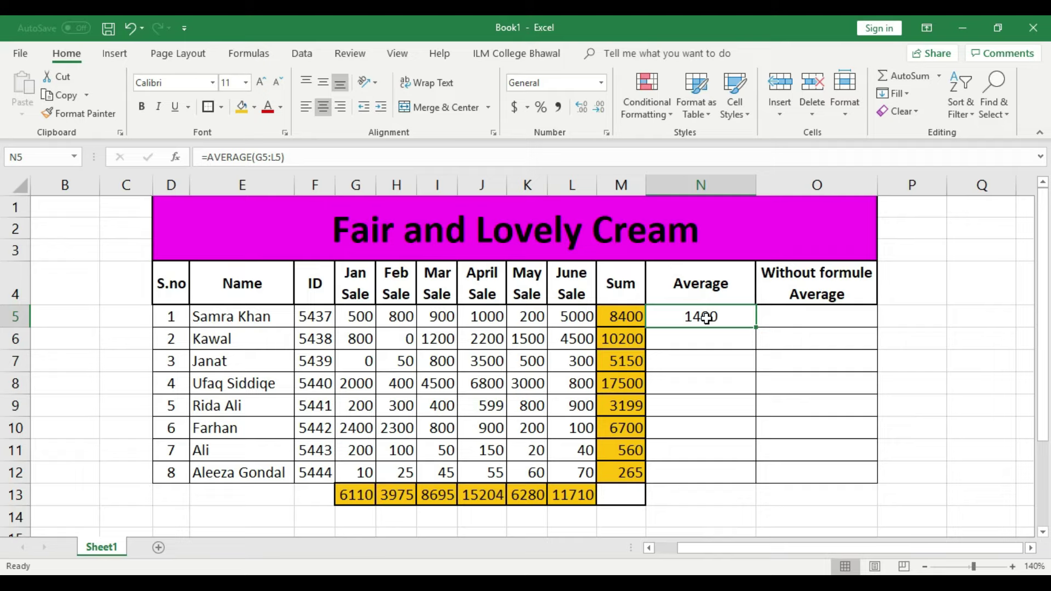
- Enter =AVERAGE(G6:L6) in N6 to average Kawal's six monthly sales
left_click(719, 345)
type("=")
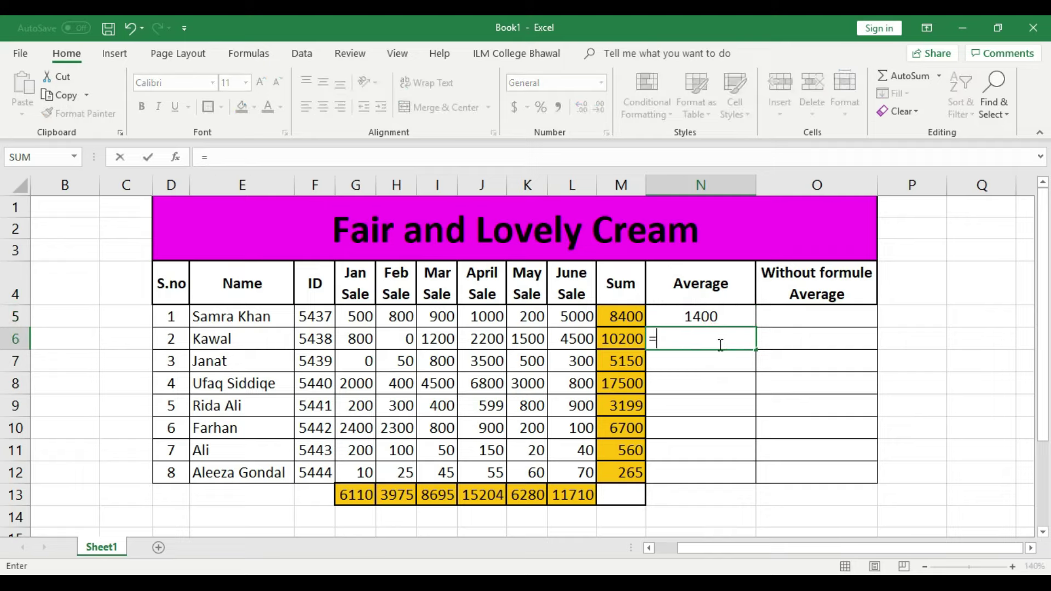
type("average")
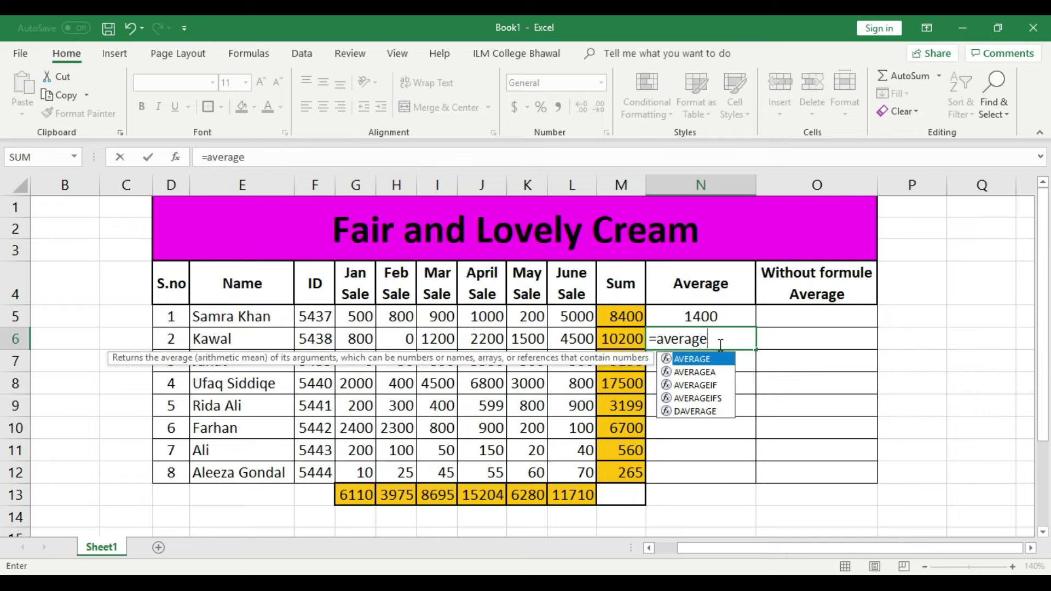
type("(")
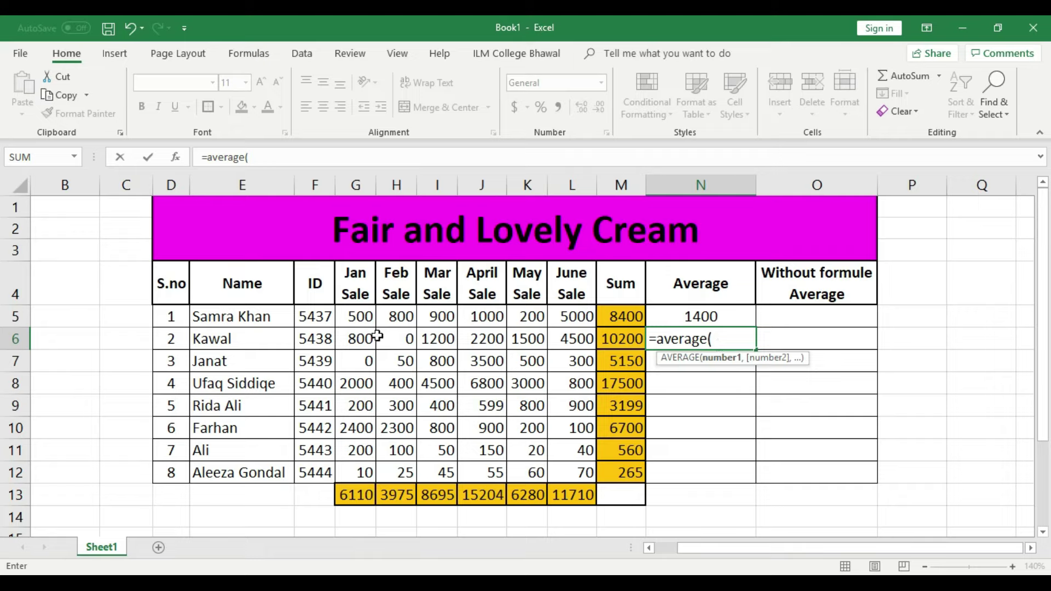
left_click(357, 340)
left_click_drag(357, 339, 551, 341)
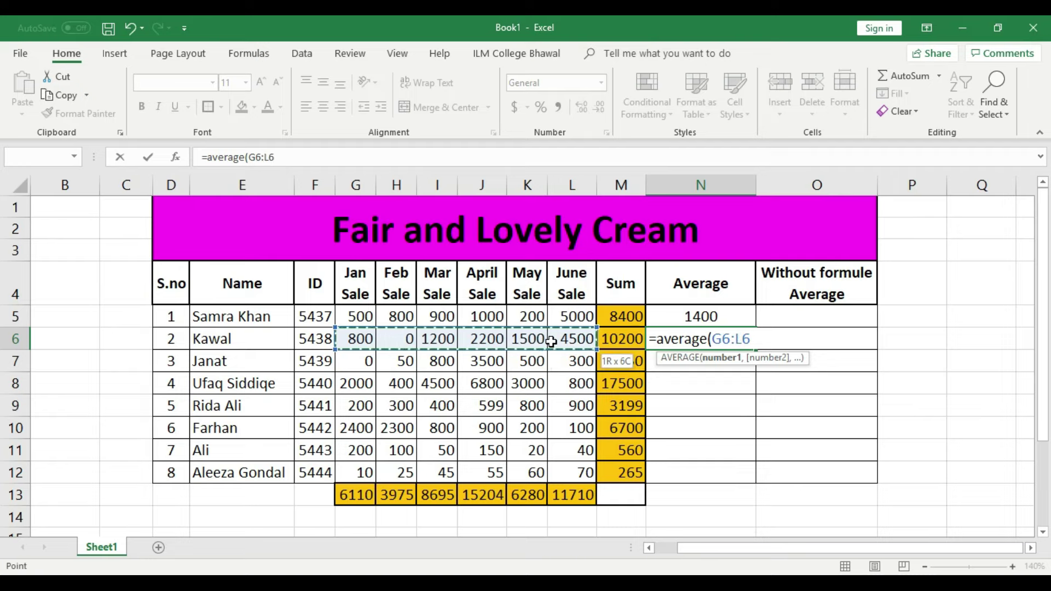
left_click_drag(551, 341, 551, 342)
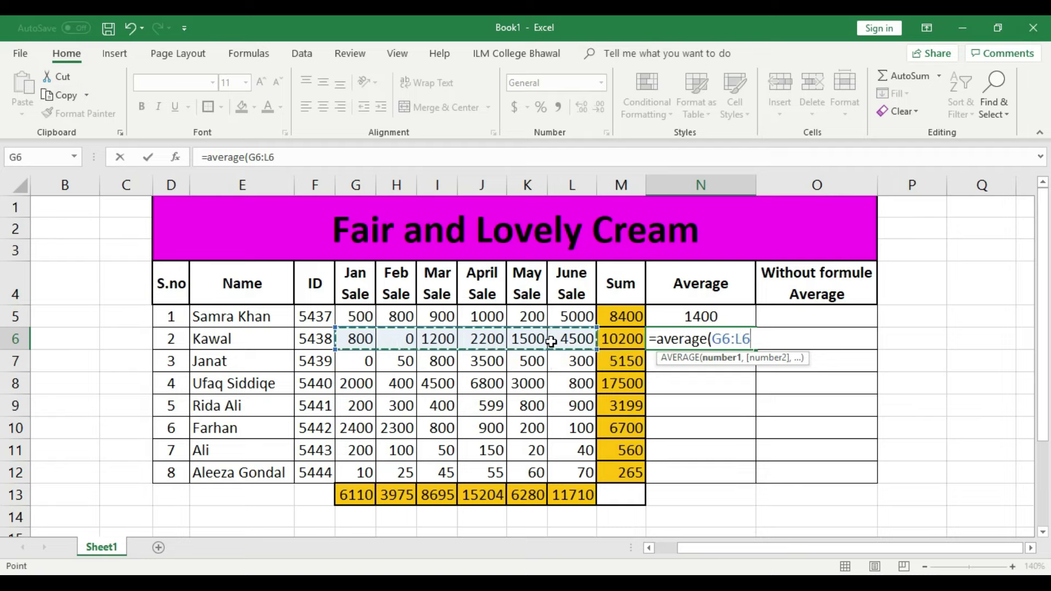
type(")")
key("Return")
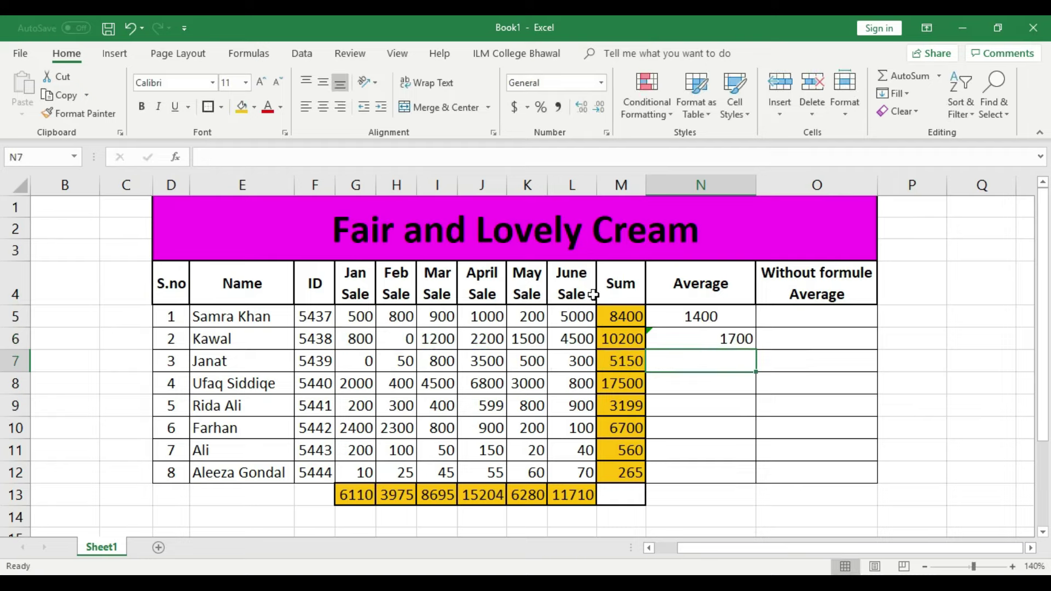
- Center Kawal's 1700 average and dismiss the cell's error flag
left_click(721, 340)
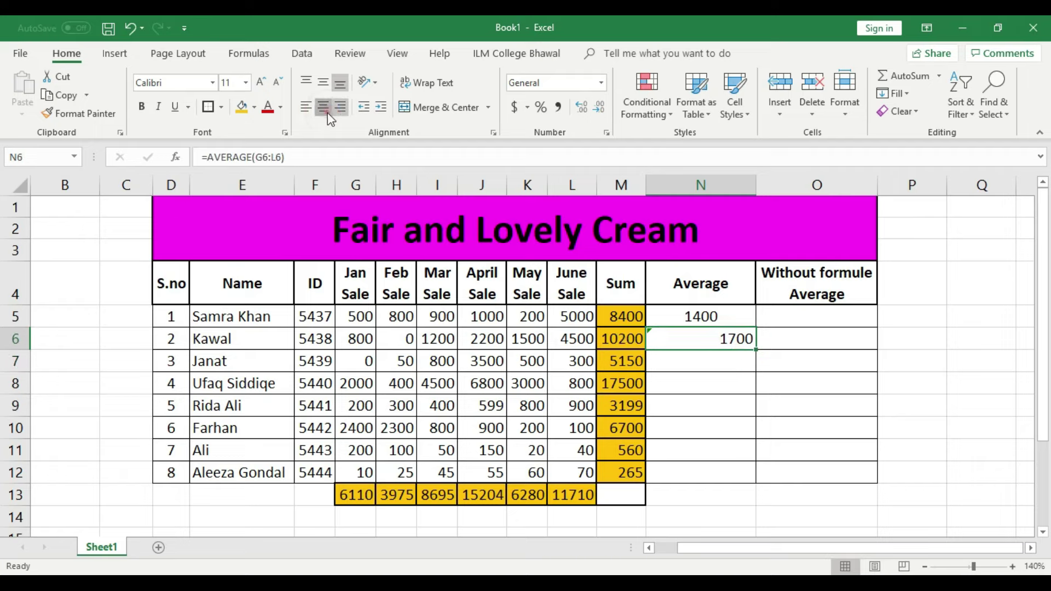
left_click(323, 106)
left_click(638, 338)
left_click(671, 409)
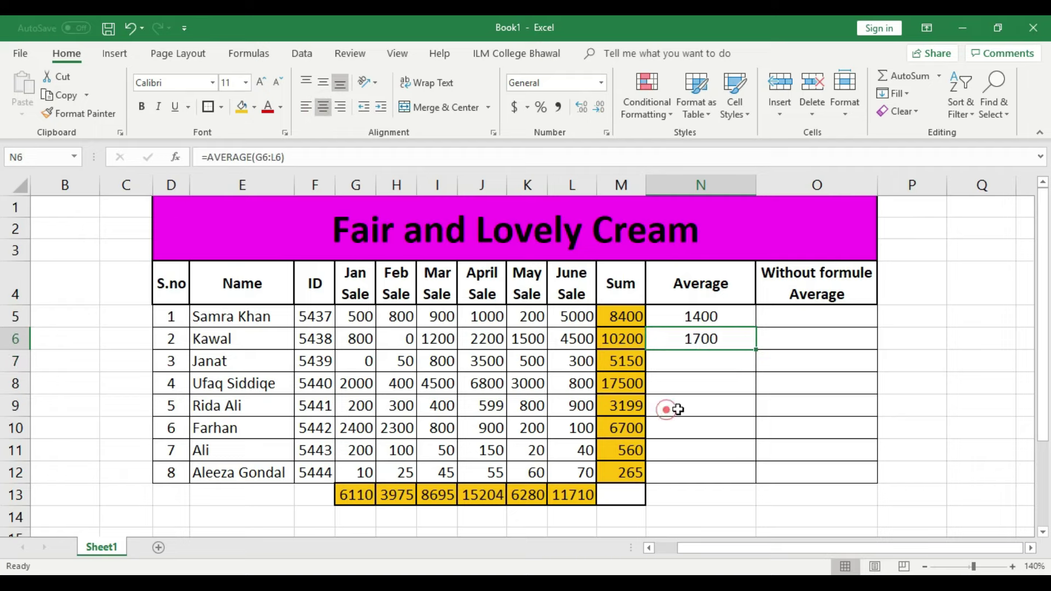
- Compare the N5 and N6 average formulas against Kawal's Jan–June sales, ending on N7
left_click(722, 317)
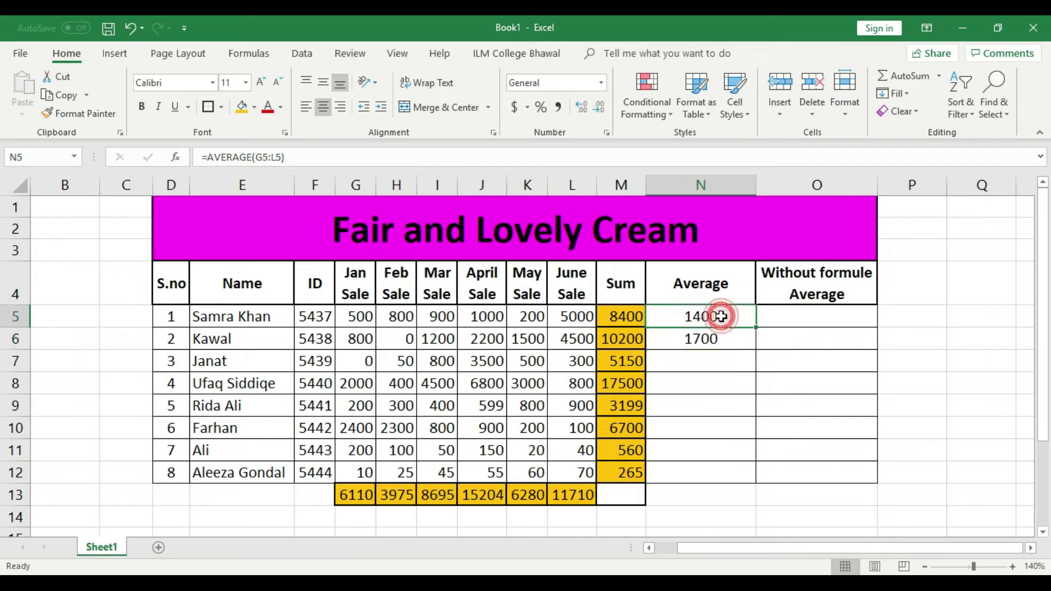
left_click(730, 337)
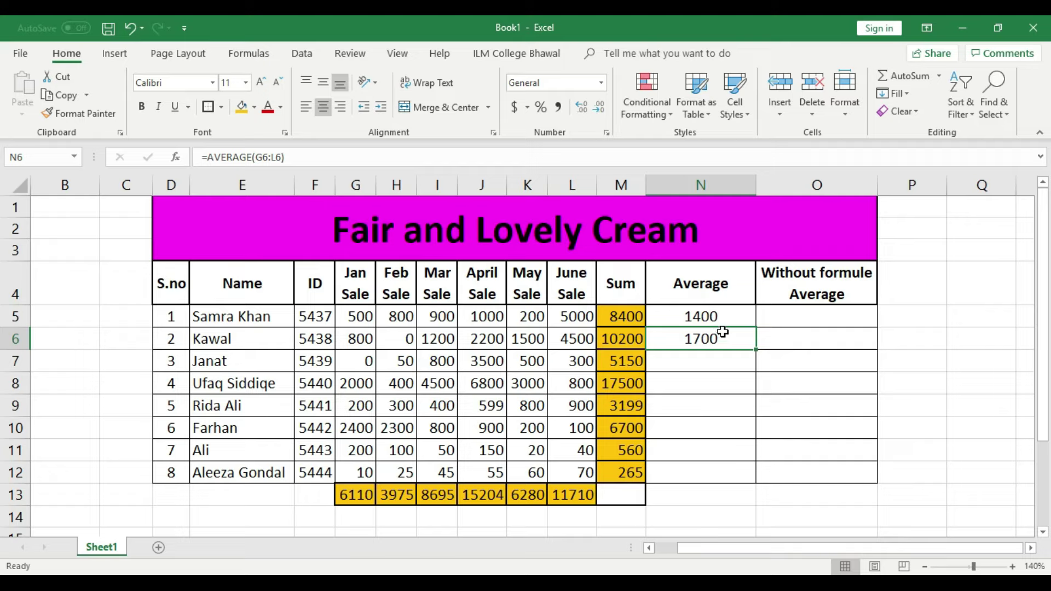
left_click(573, 338)
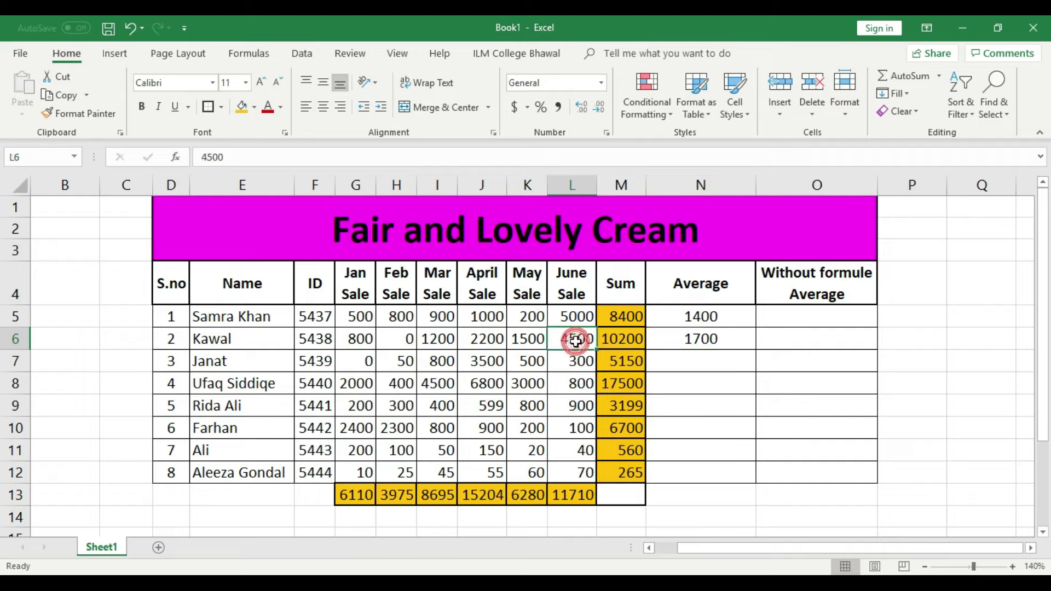
left_click(526, 338)
left_click(482, 339)
left_click(570, 339)
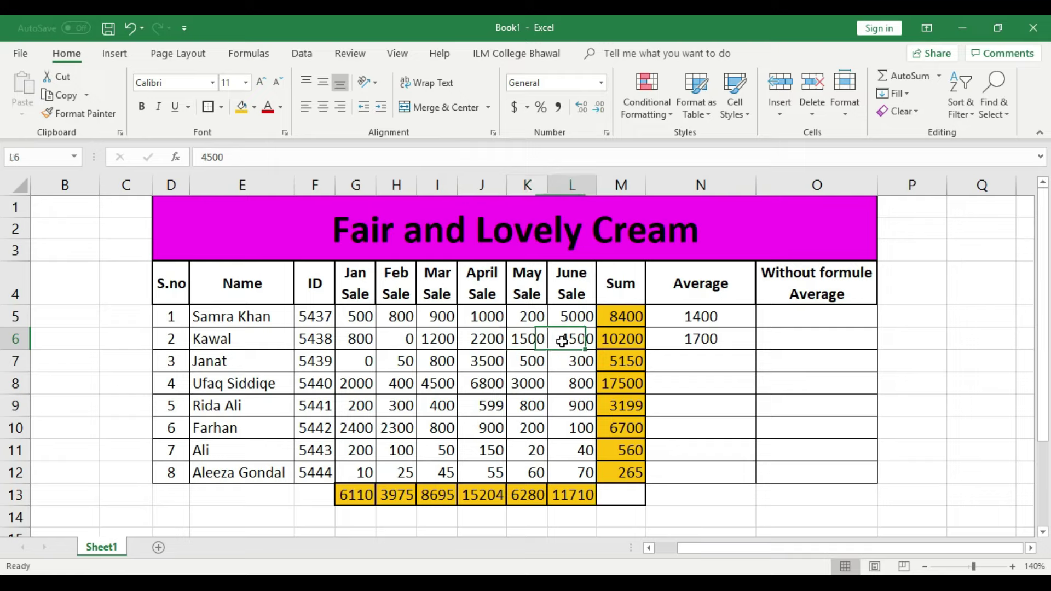
left_click(524, 339)
left_click(446, 339)
left_click(356, 339)
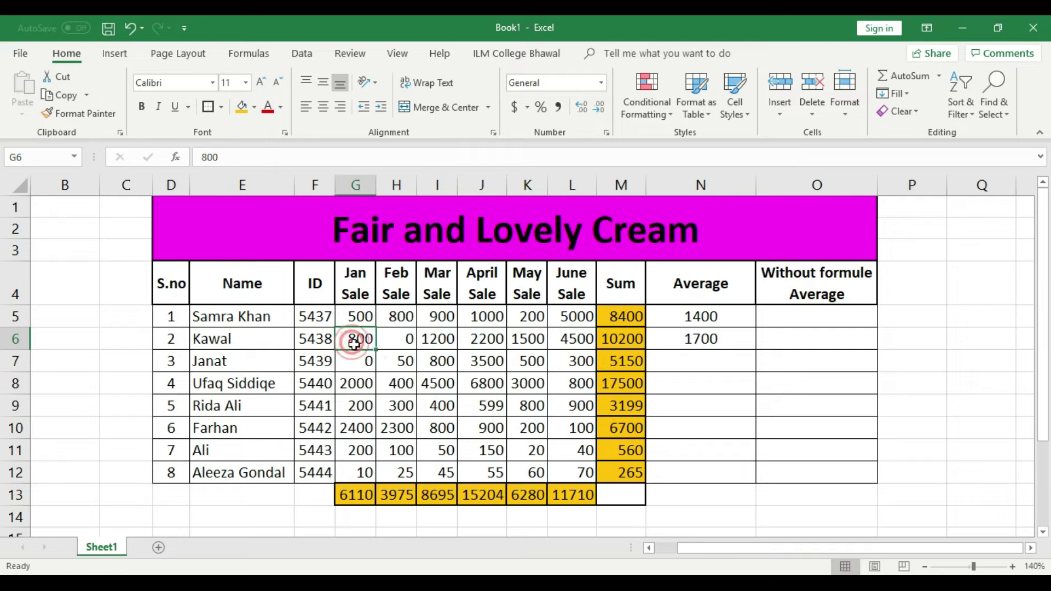
left_click(665, 361)
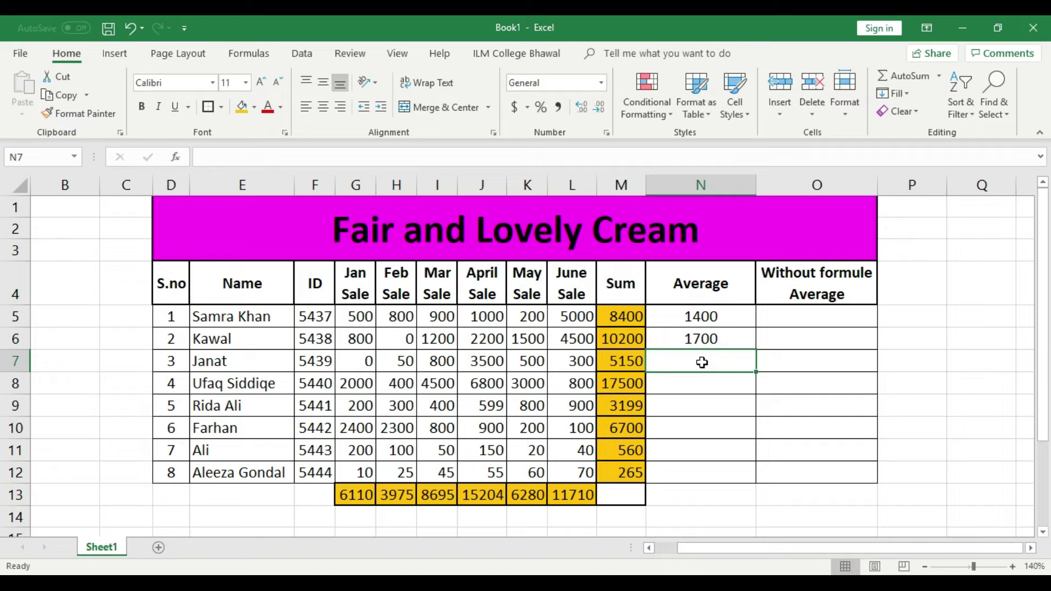
- Enter =AVERAGE(G7:L7) in N7, giving Janat's average of 858.3333333
type("=")
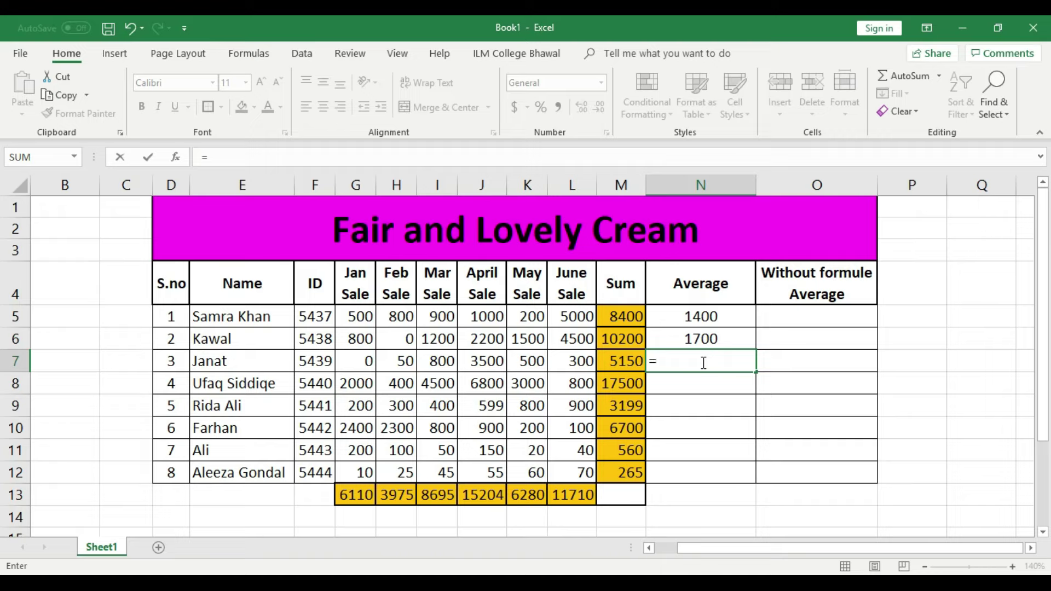
type("sum")
key("BackSpace")
key("BackSpace")
key("BackSpace")
type("av")
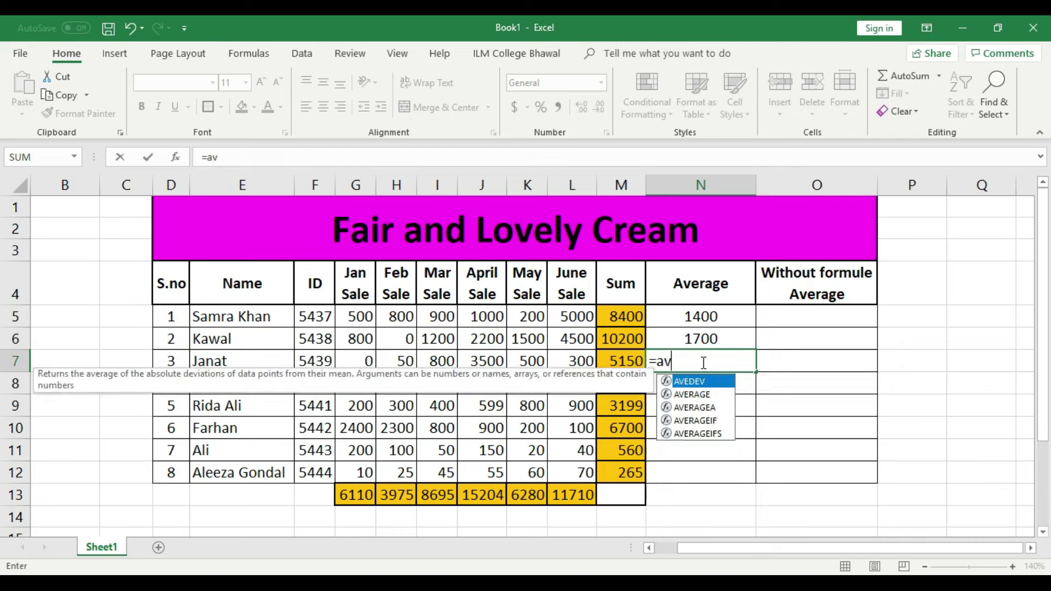
type("erage")
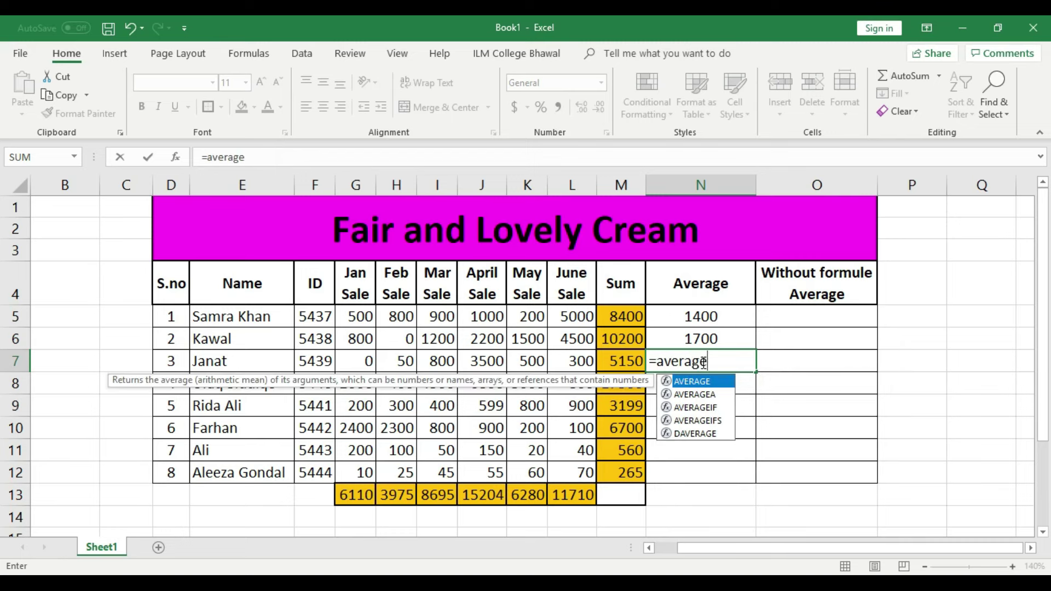
type("(")
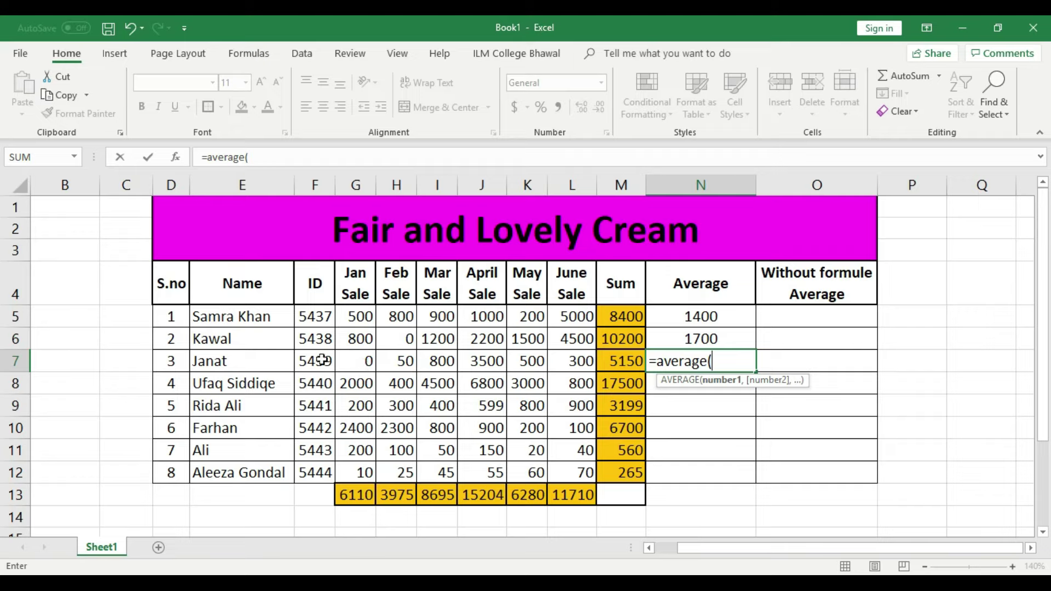
type("g7:")
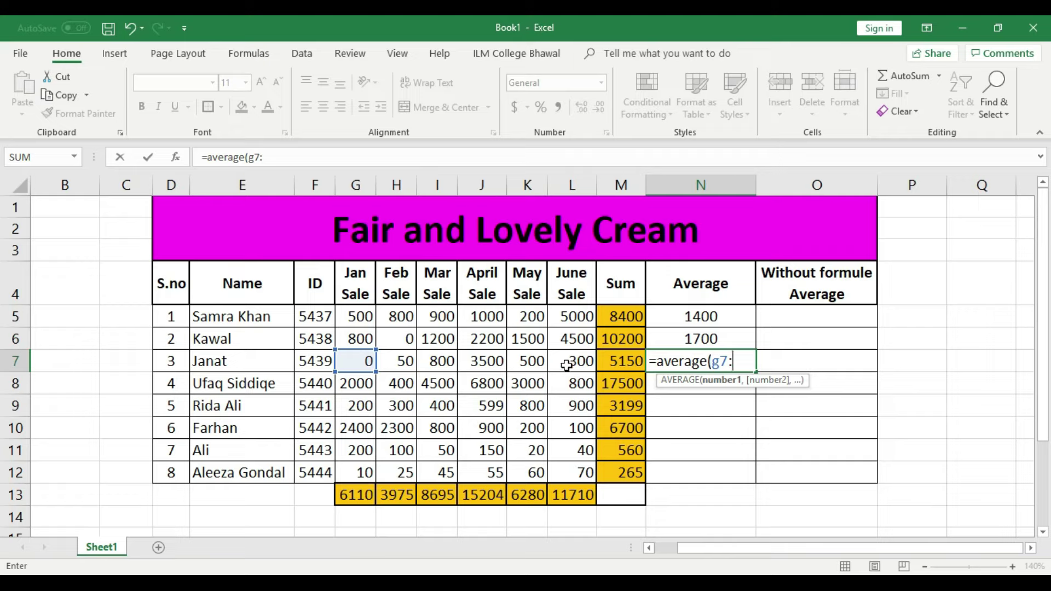
type("l7")
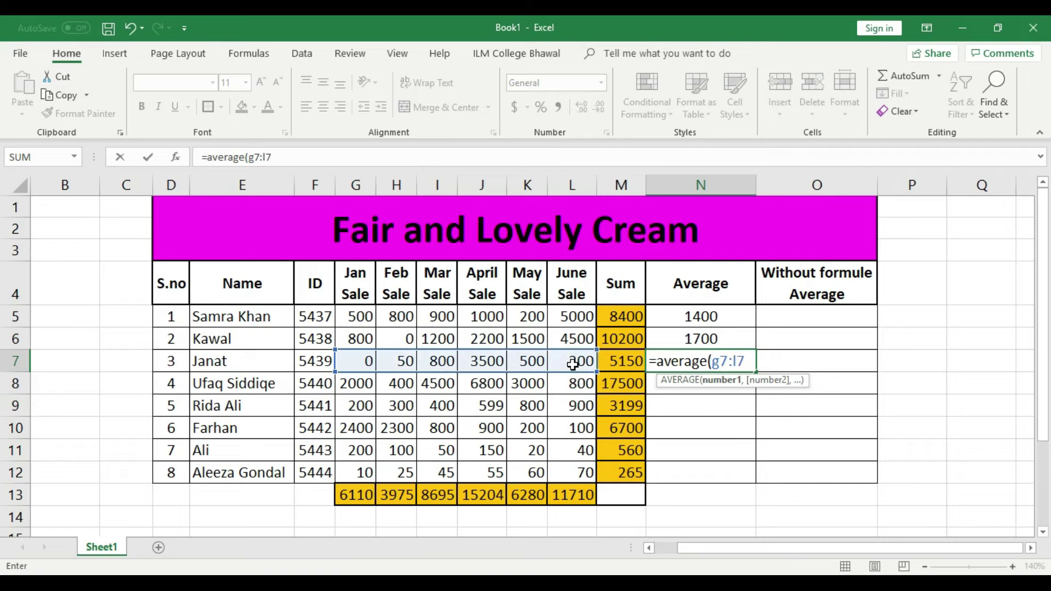
type(")")
key("Return")
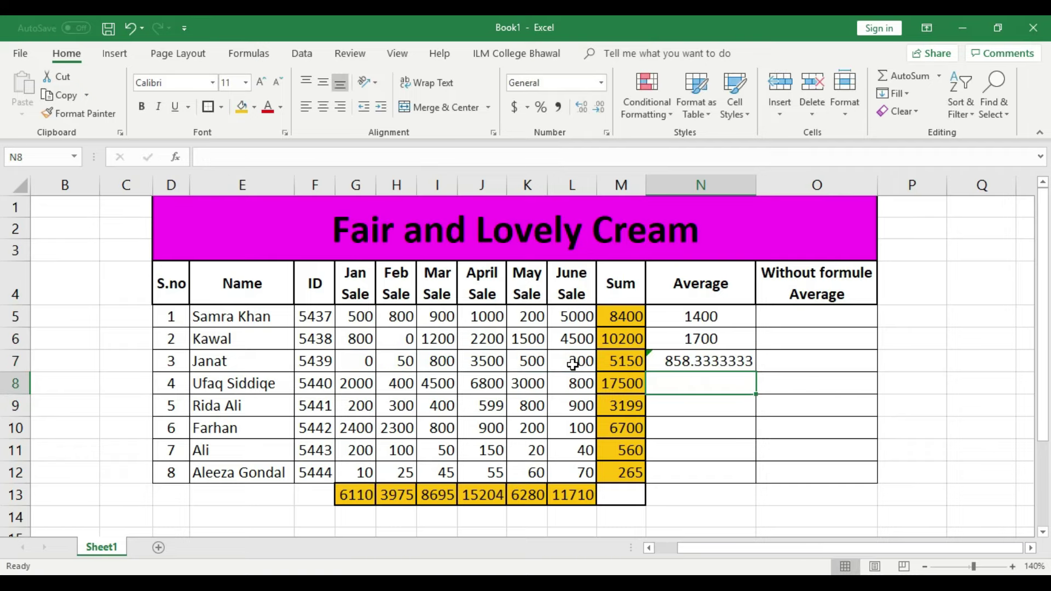
left_click(701, 361)
left_click(631, 360)
left_click(679, 432)
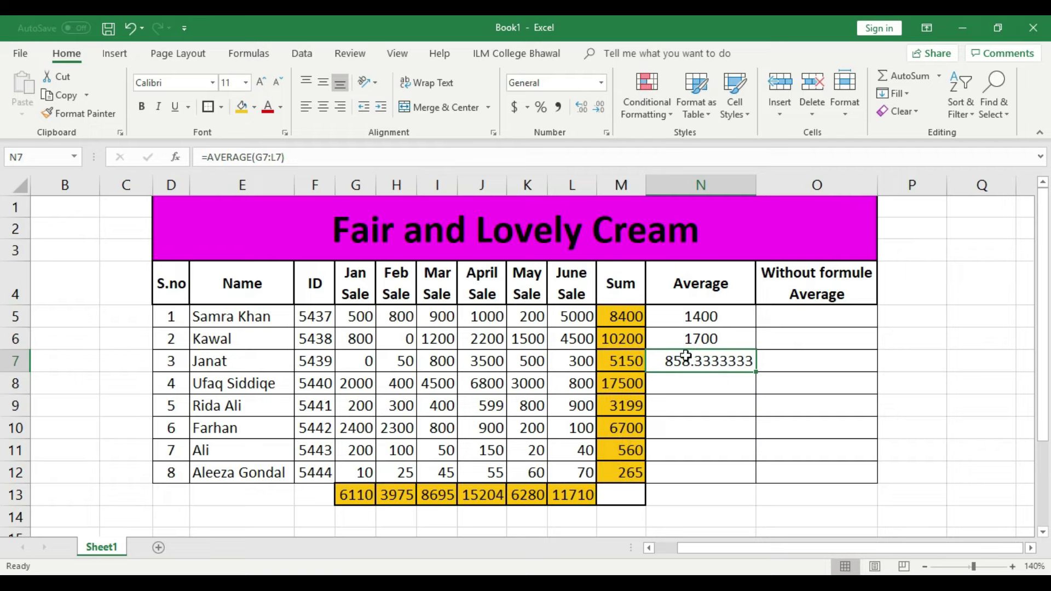
left_click(353, 285)
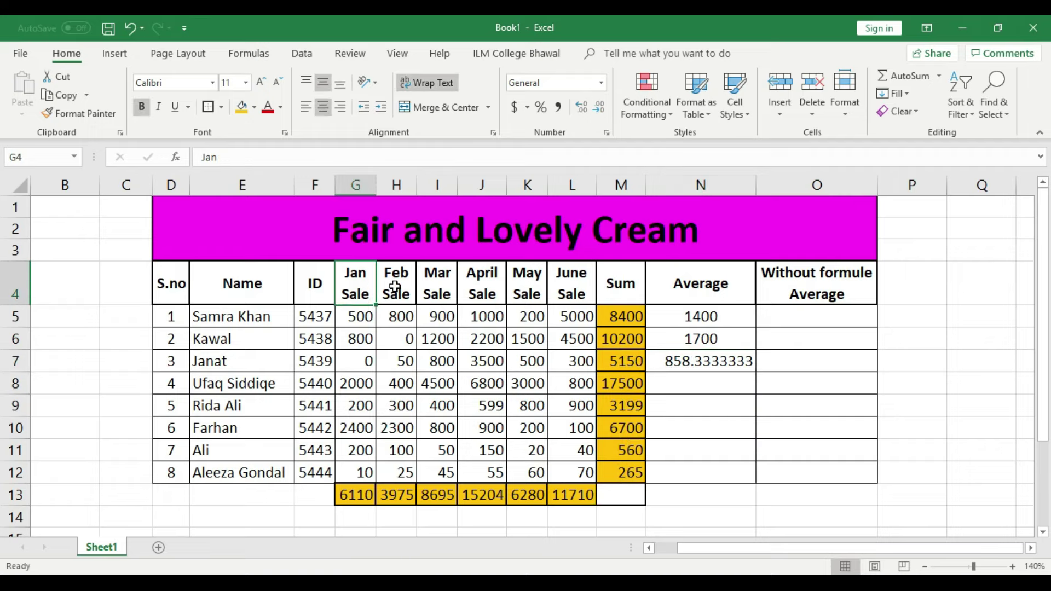
left_click(395, 286)
left_click(430, 286)
left_click(473, 286)
left_click(526, 284)
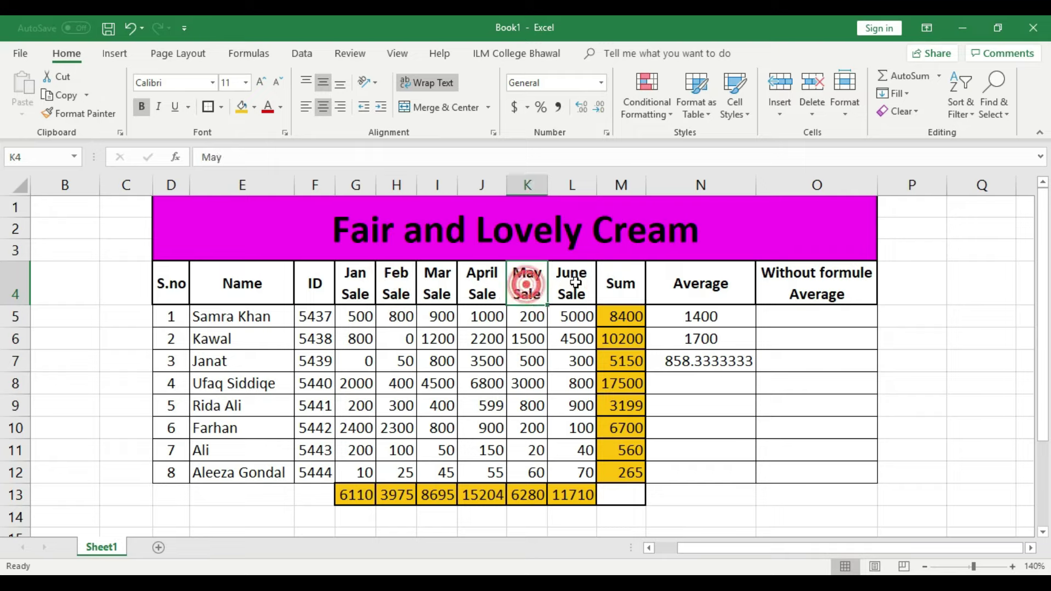
left_click(574, 282)
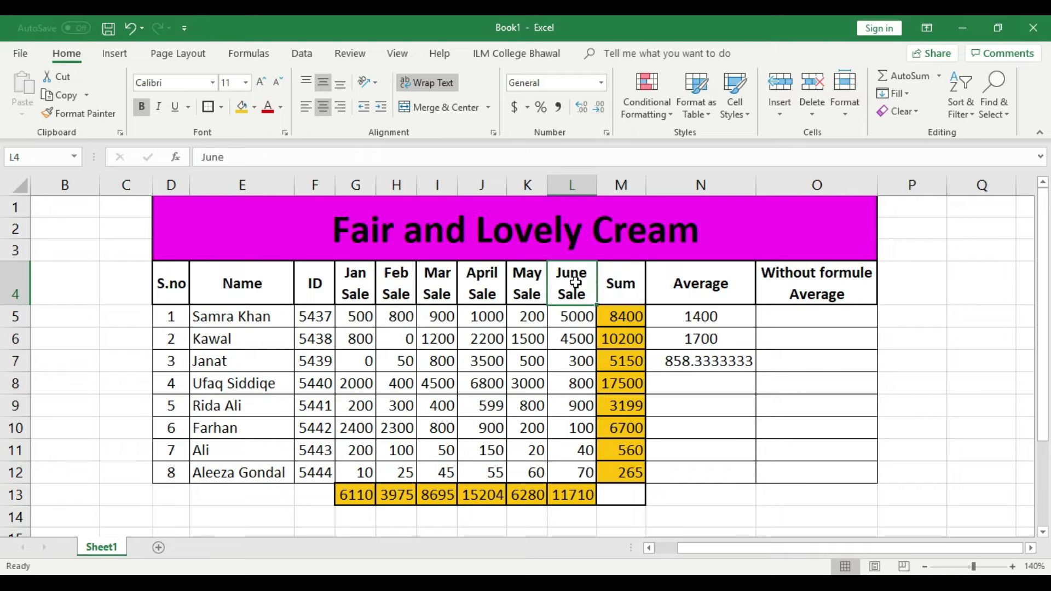
left_click(701, 316)
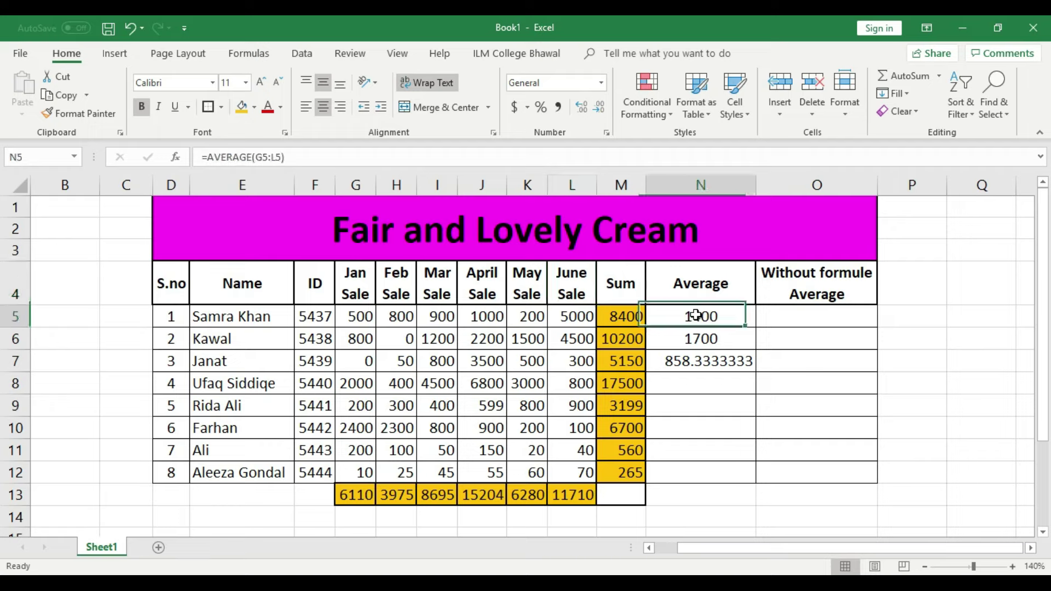
left_click(701, 339)
left_click(703, 361)
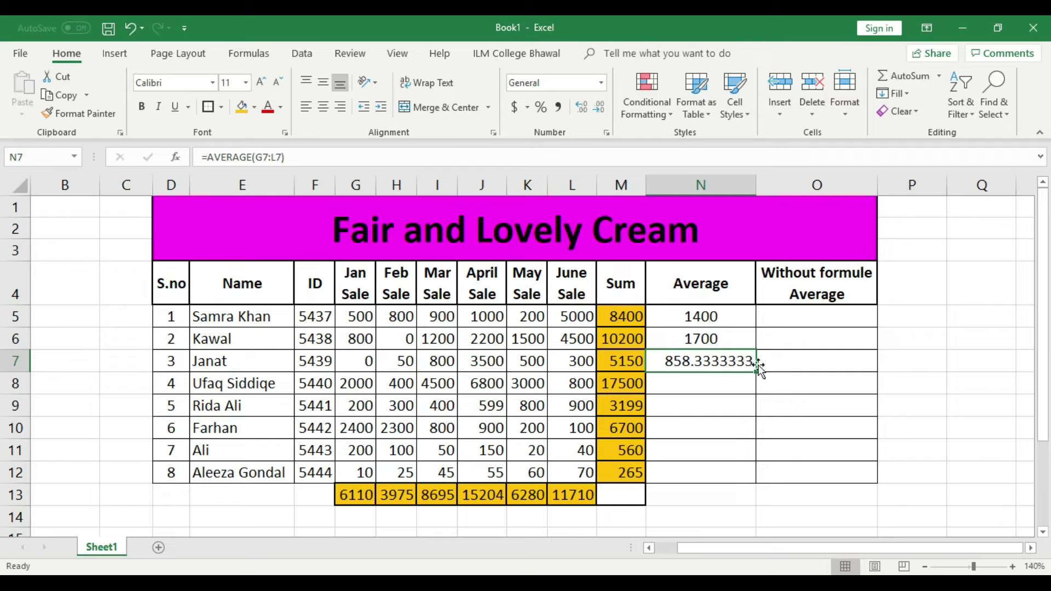
left_click_drag(758, 373, 757, 481)
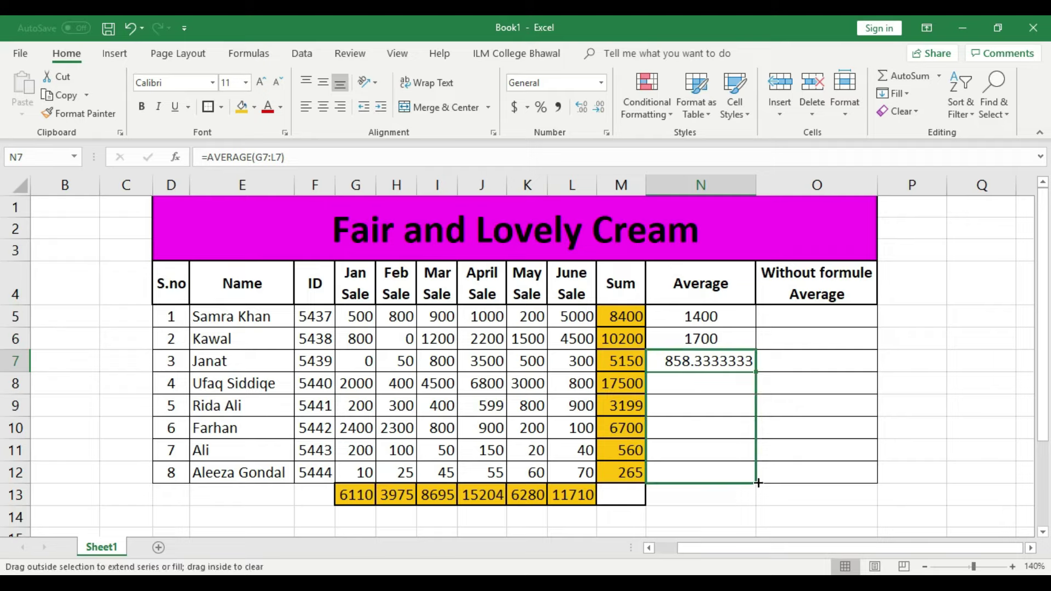
left_click(775, 455)
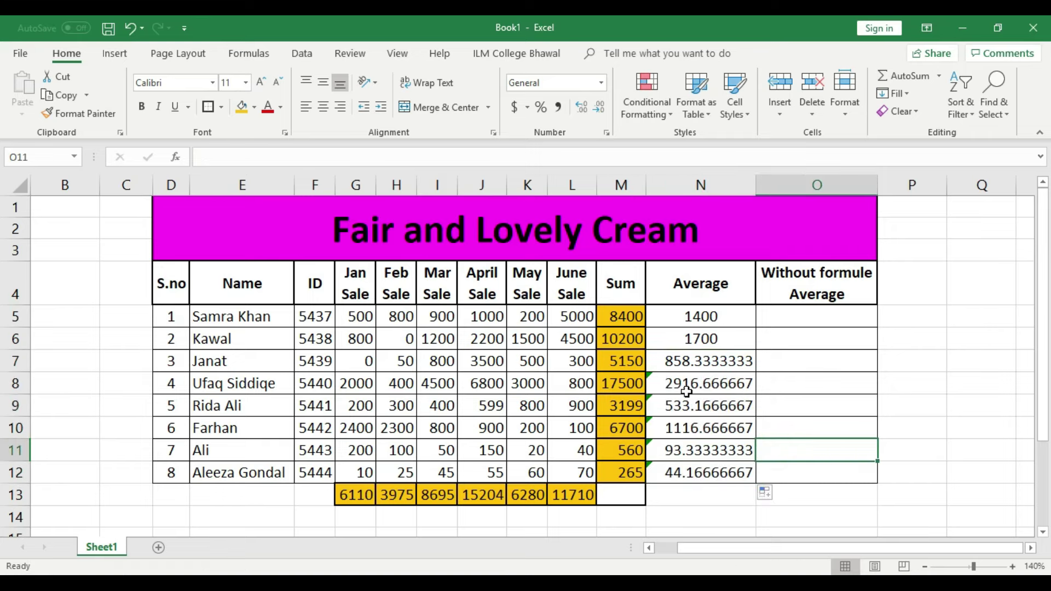
left_click_drag(652, 378, 679, 472)
left_click(635, 384)
left_click(672, 458)
left_click(805, 425)
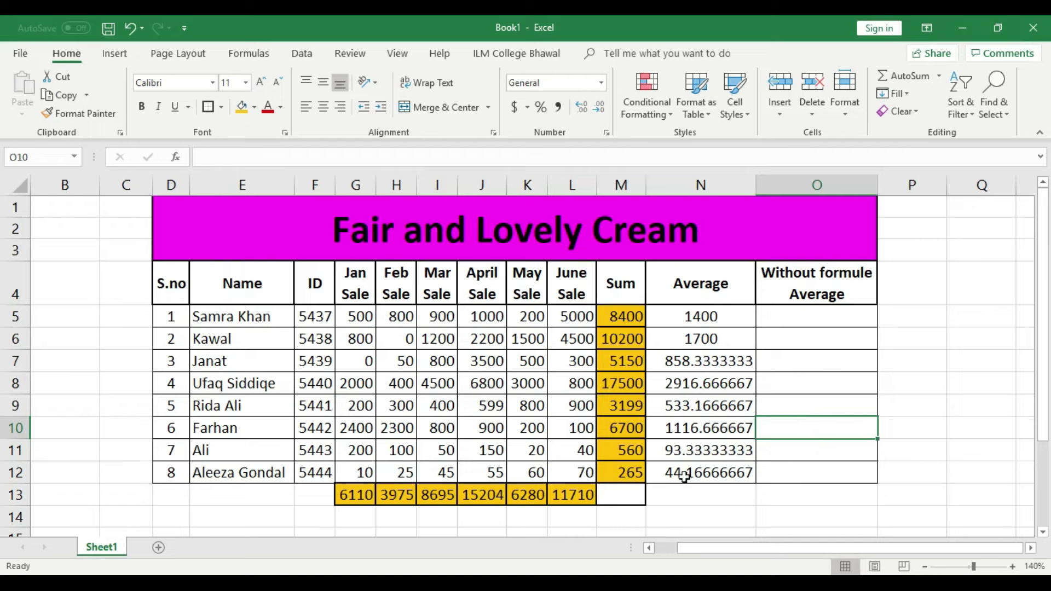
left_click(672, 472)
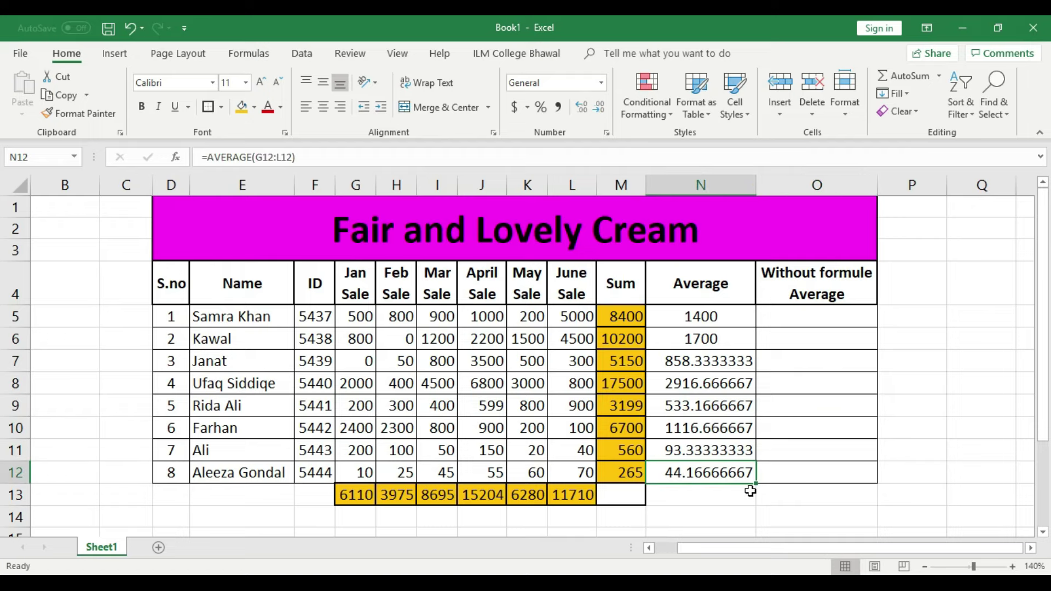
left_click(681, 449)
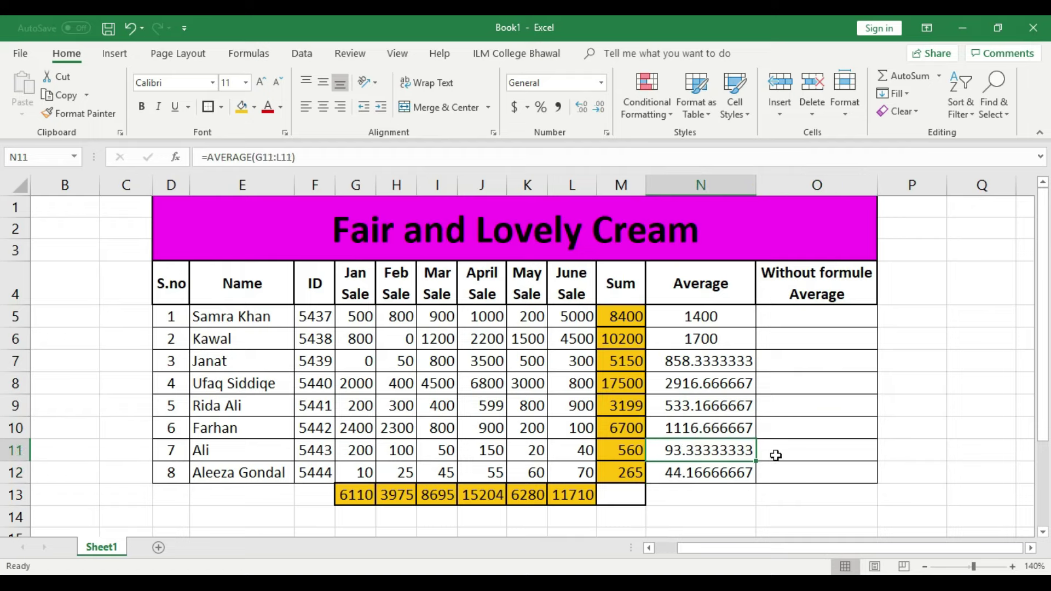
left_click(693, 431)
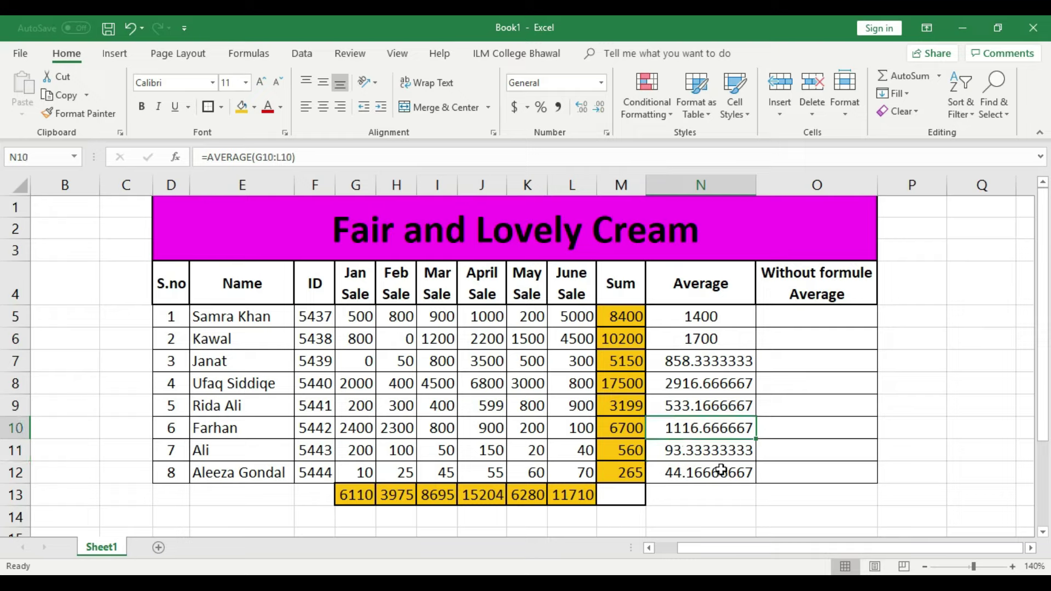
left_click(694, 406)
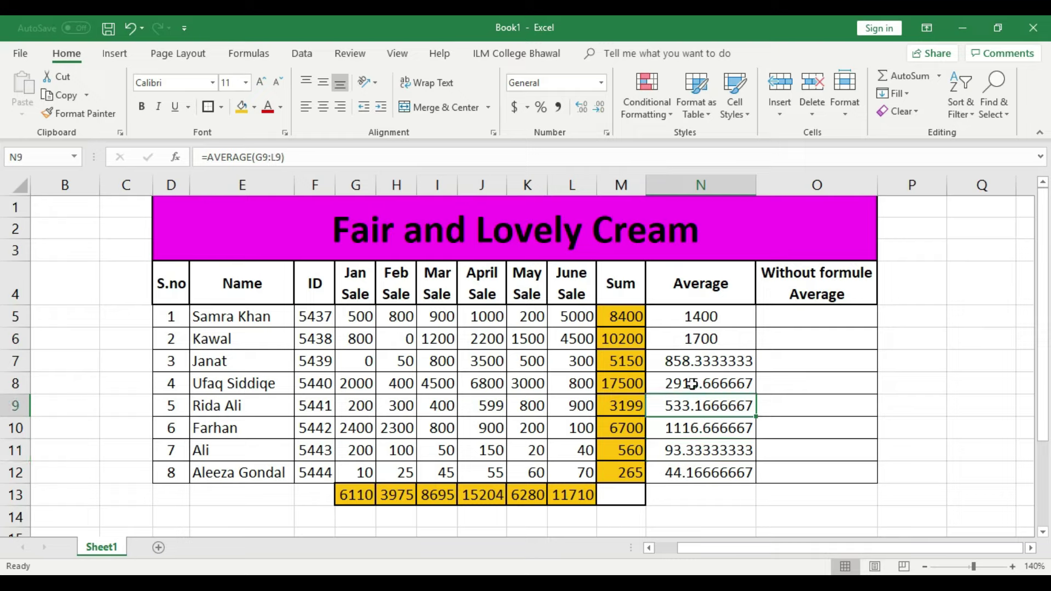
left_click(692, 383)
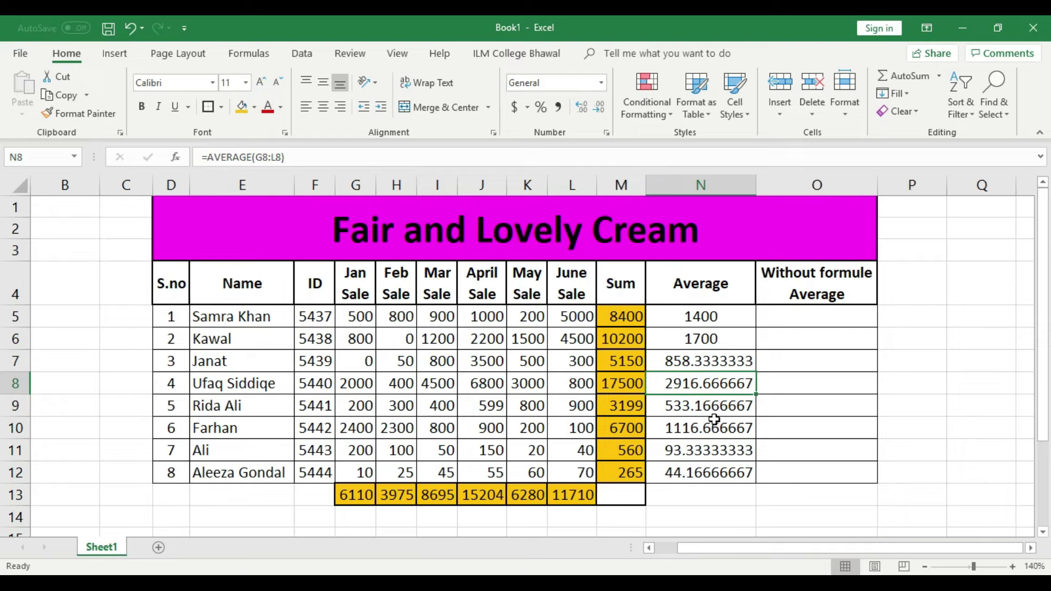
left_click(691, 361)
left_click(825, 377)
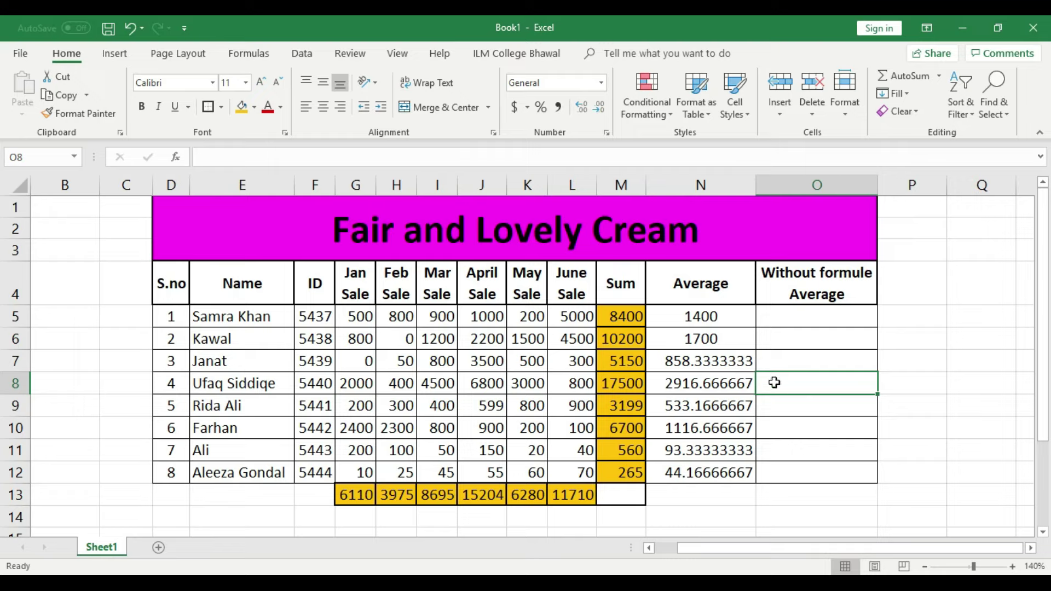
- Format the averages in N7:N12 as Number with 0 decimal places
left_click_drag(727, 363, 727, 472)
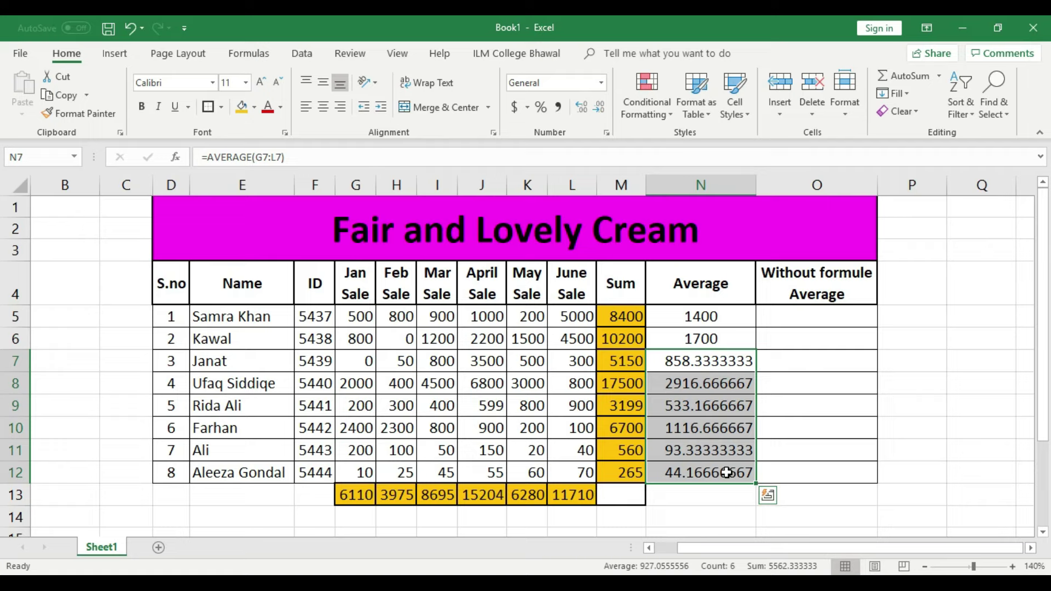
left_click(775, 359)
left_click_drag(727, 316, 728, 465)
left_click(797, 393)
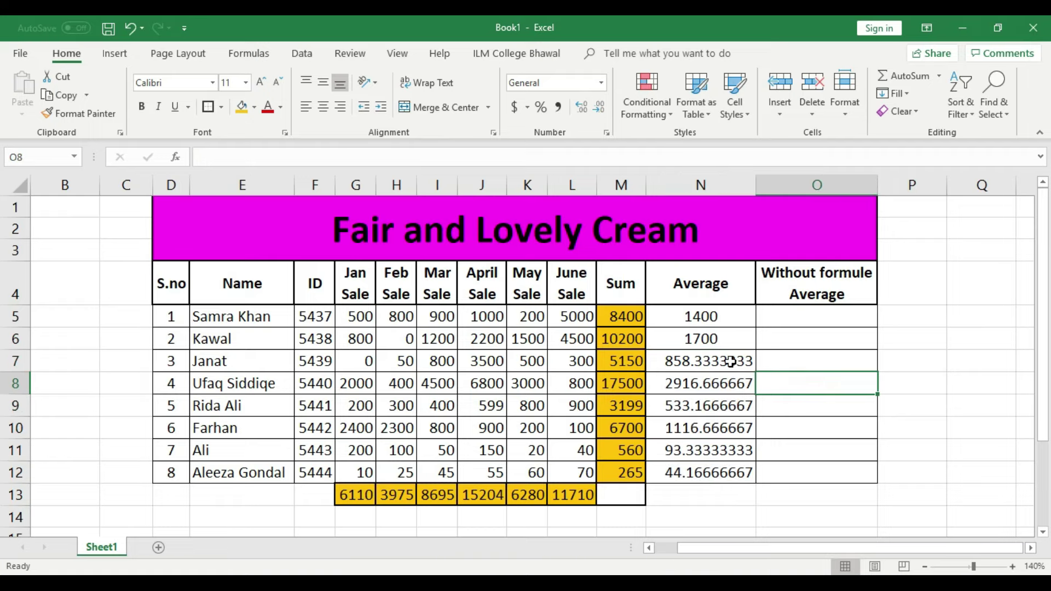
left_click_drag(730, 361, 729, 471)
right_click(729, 472)
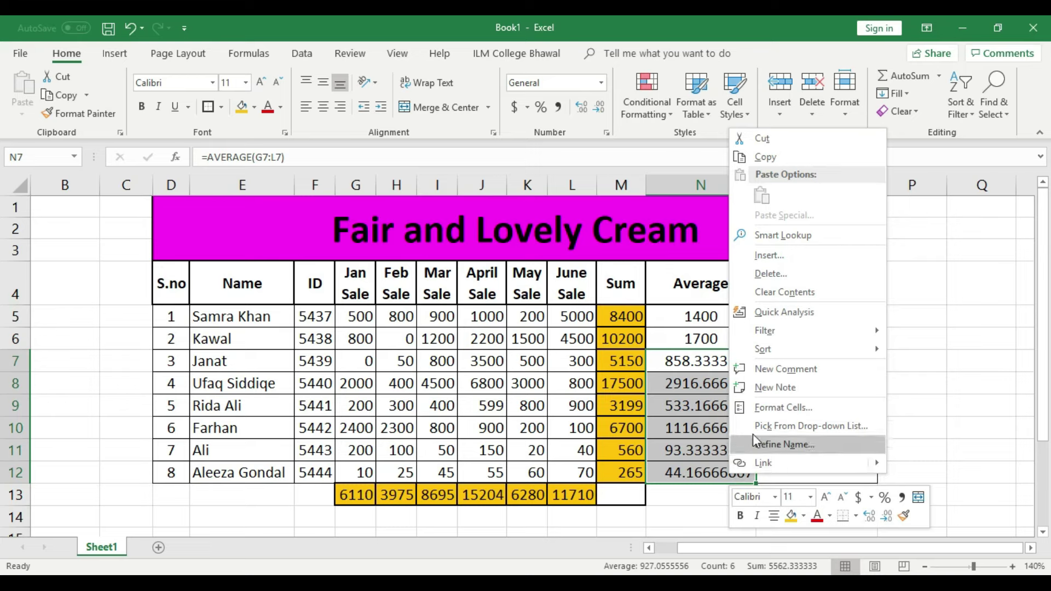
key("Escape")
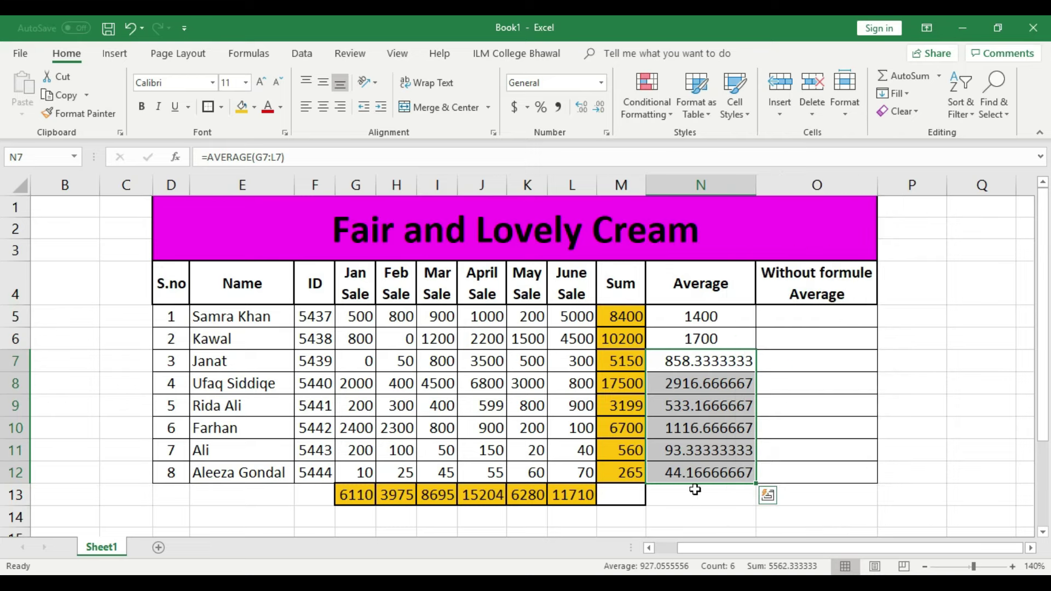
right_click(710, 442)
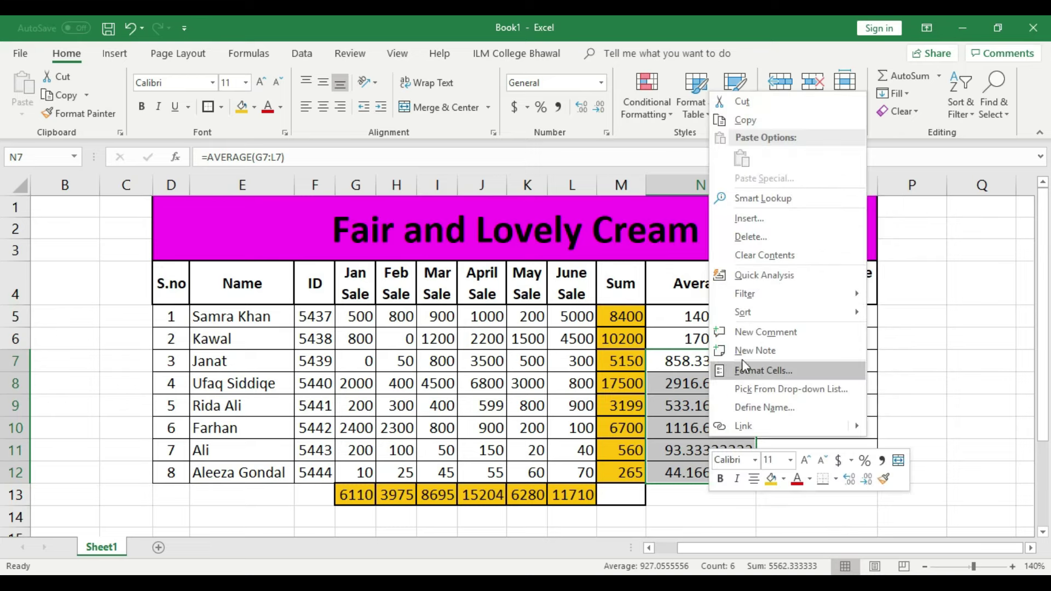
left_click(774, 370)
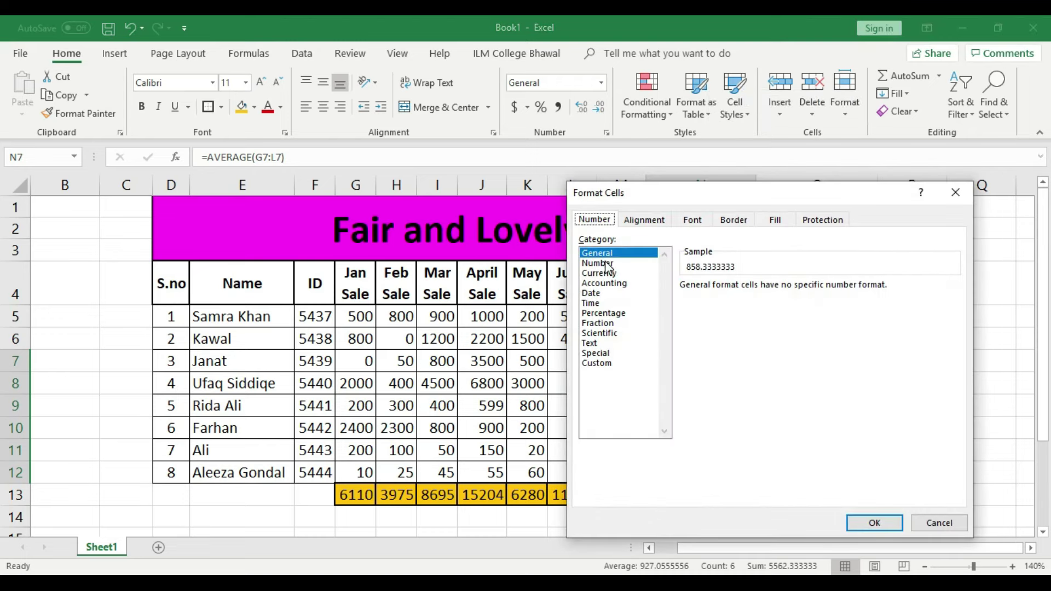
left_click(607, 264)
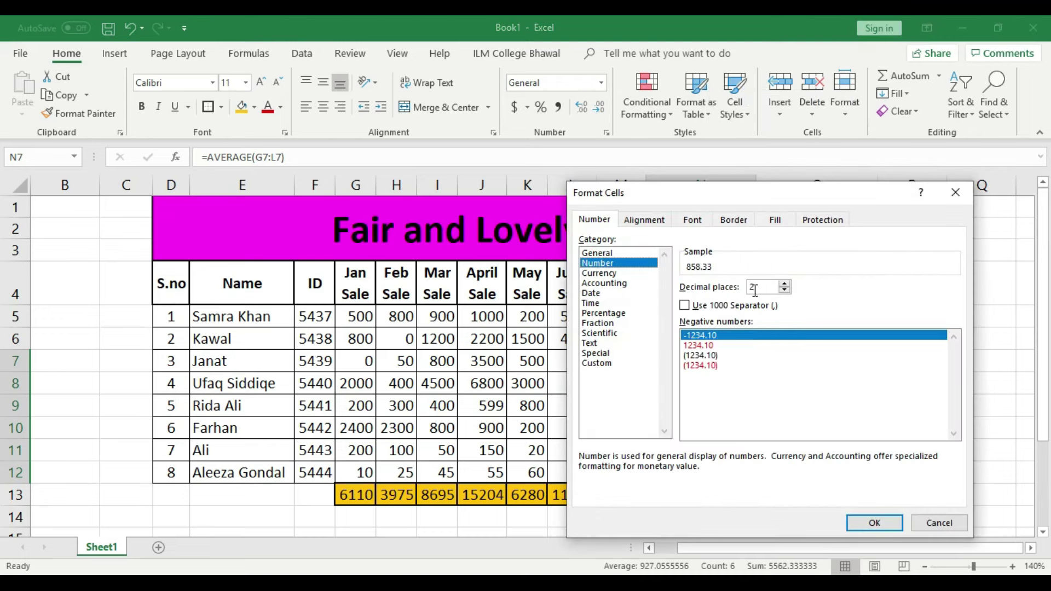
left_click(785, 296)
left_click(785, 296)
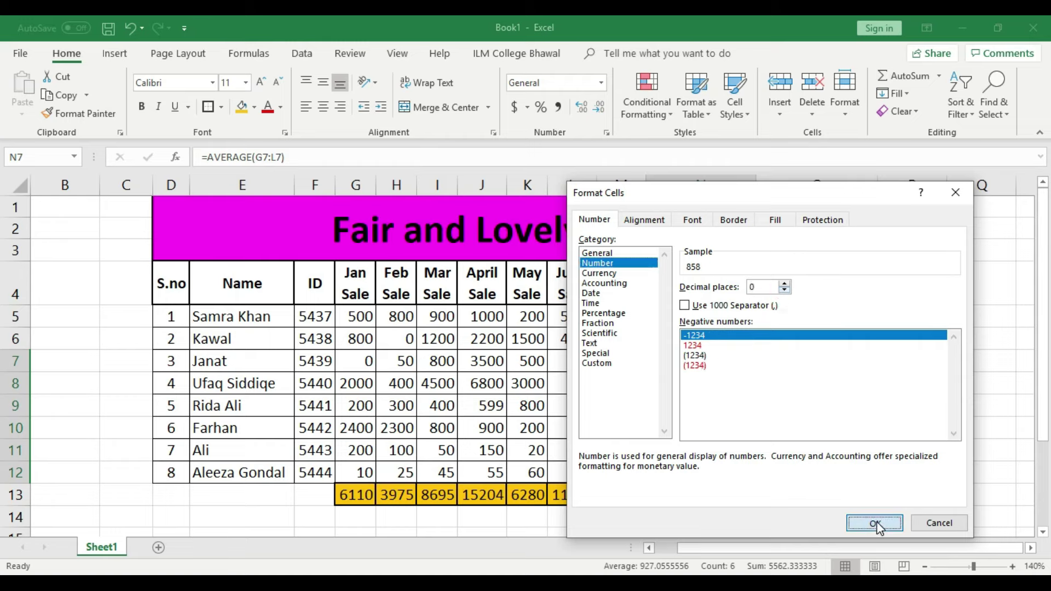
left_click(875, 523)
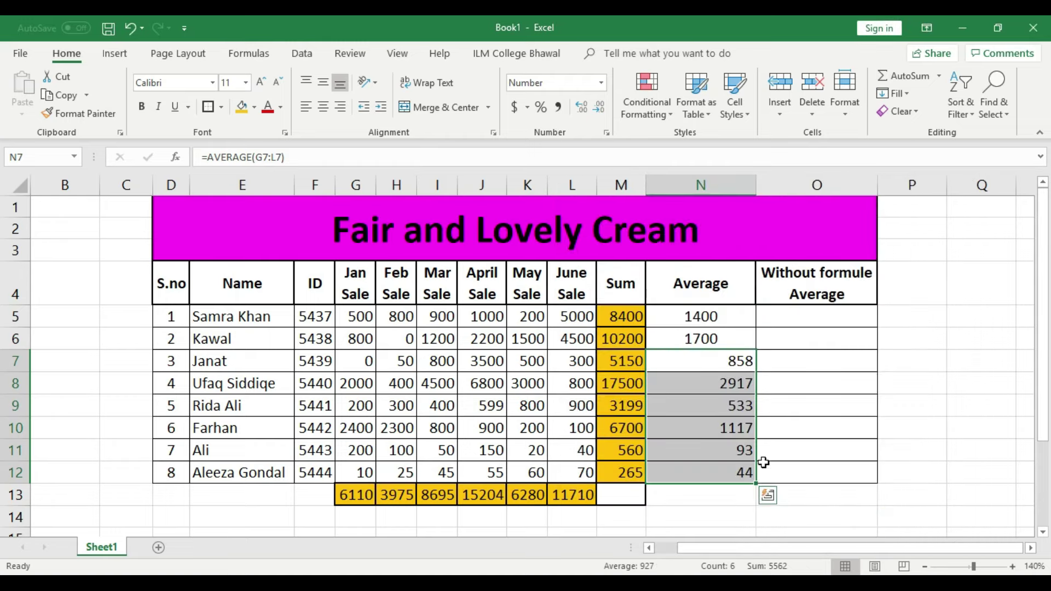
- Autofit column N to the narrower whole-number averages
double_click(757, 185)
left_click(746, 383)
left_click_drag(679, 361, 692, 472)
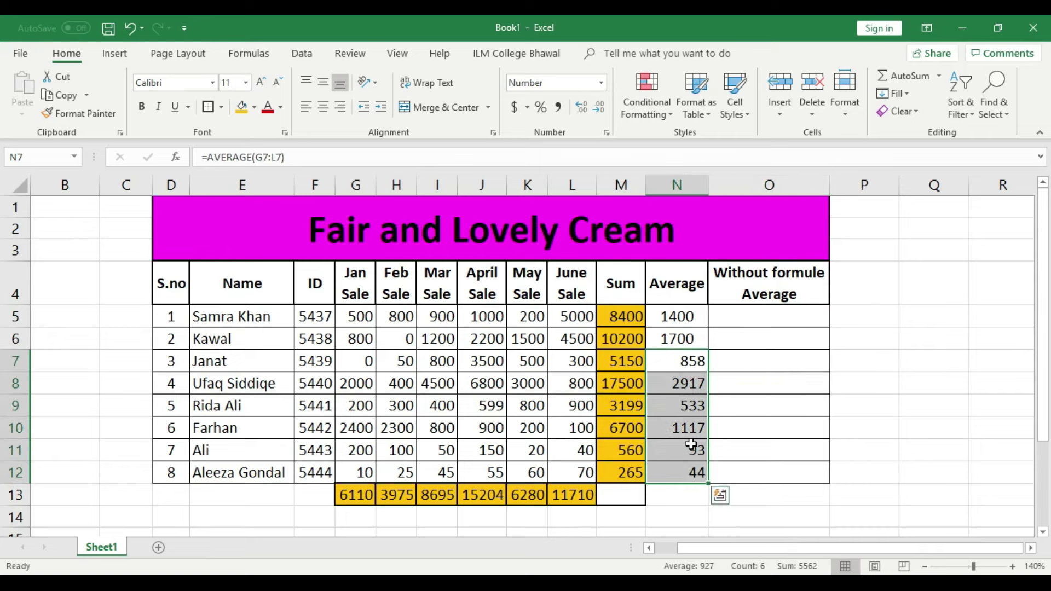
left_click(721, 382)
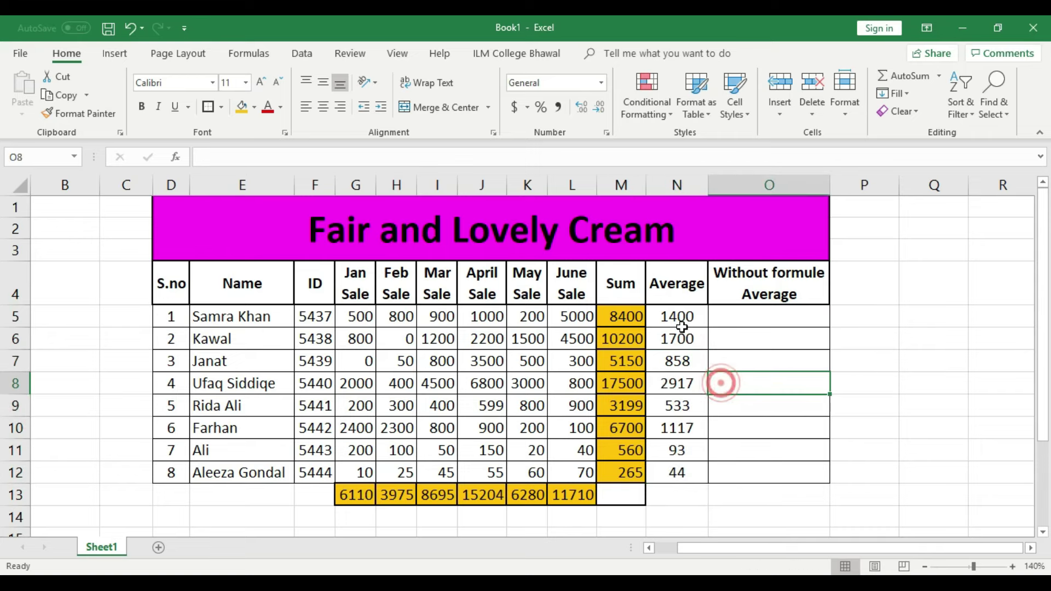
- Step through the averages N5 to N12 to check each formula, returning to N5
left_click(680, 316)
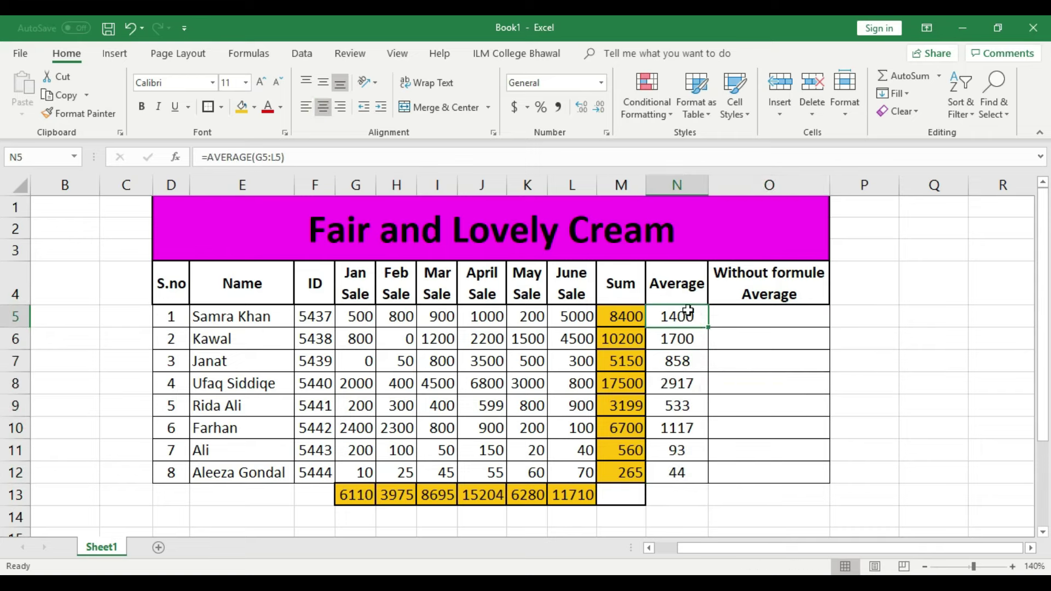
key("Down")
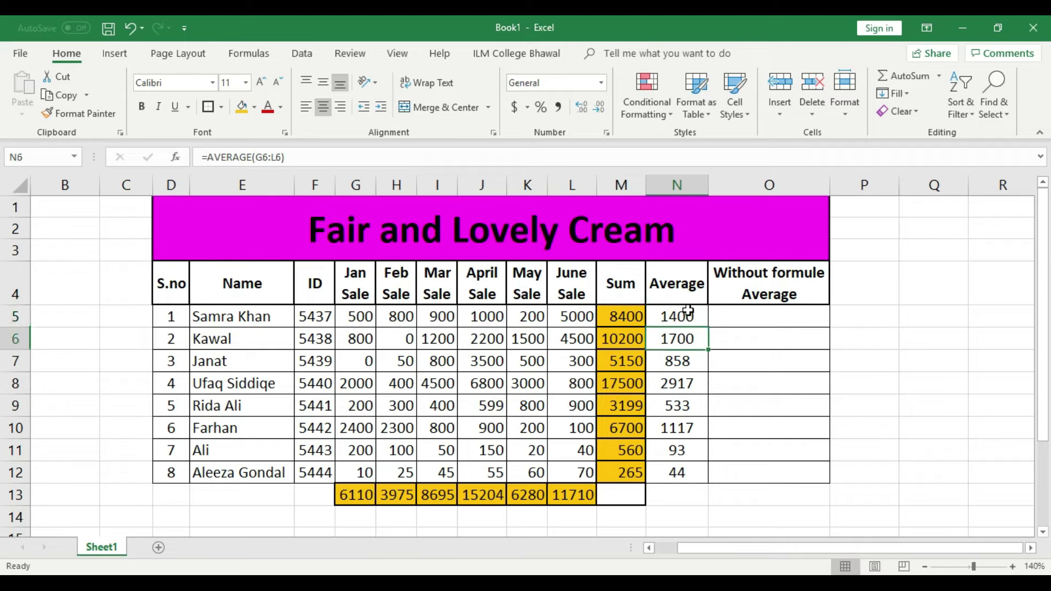
key("Down")
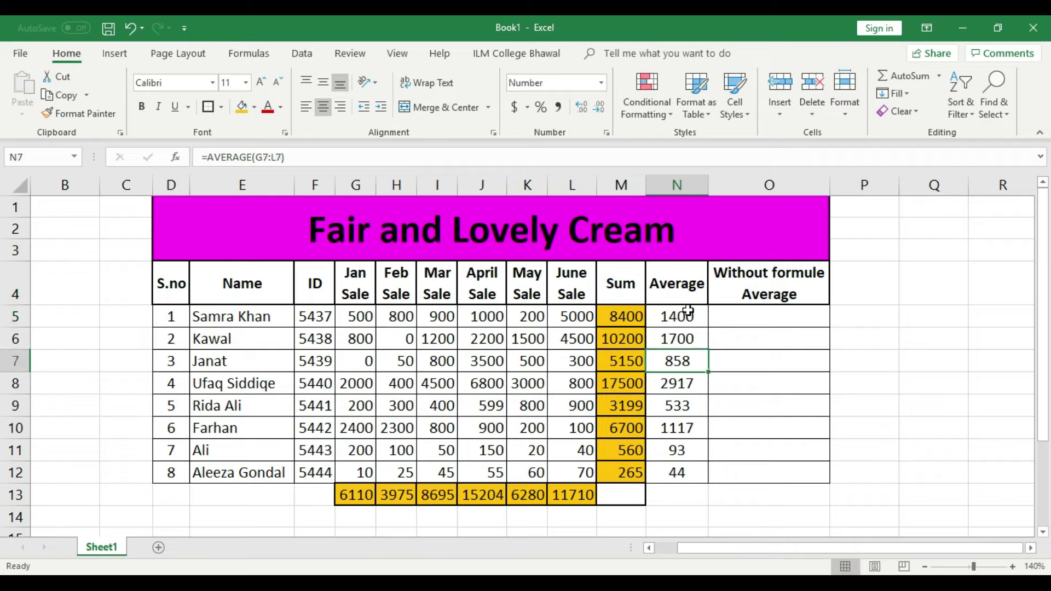
key("Down")
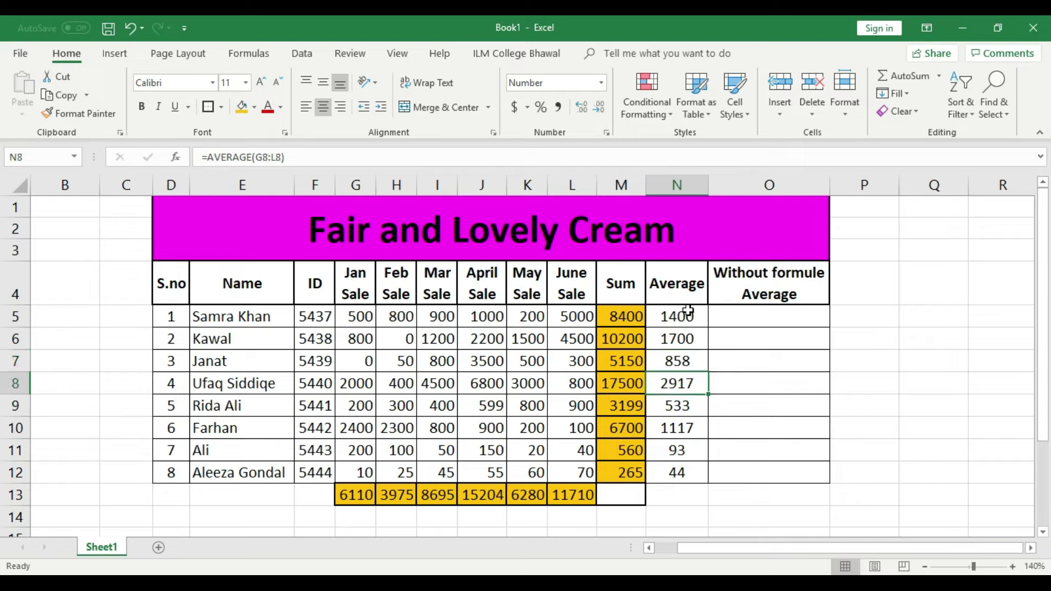
key("Down")
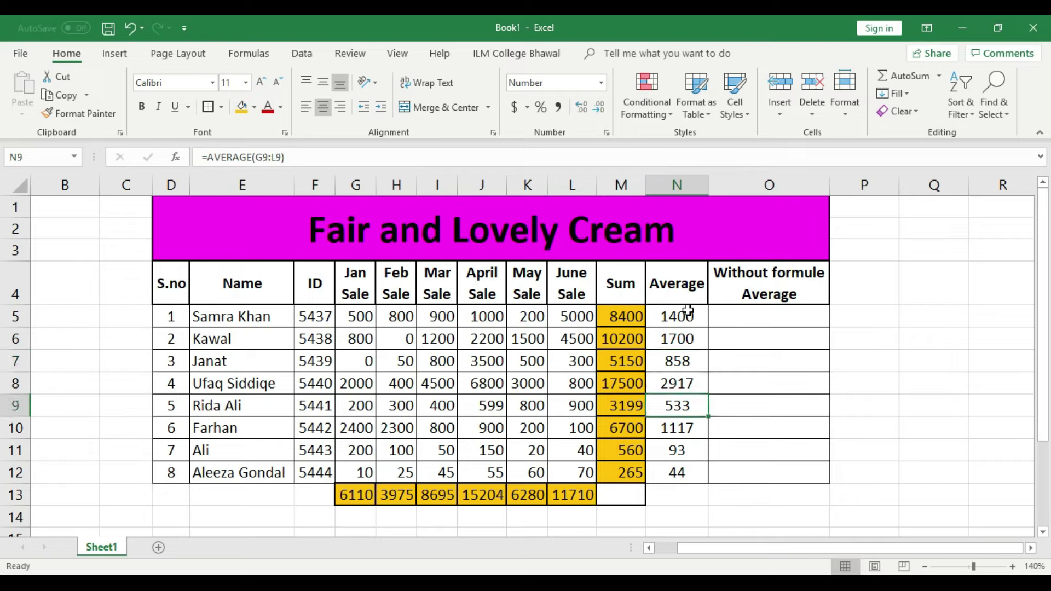
key("Down")
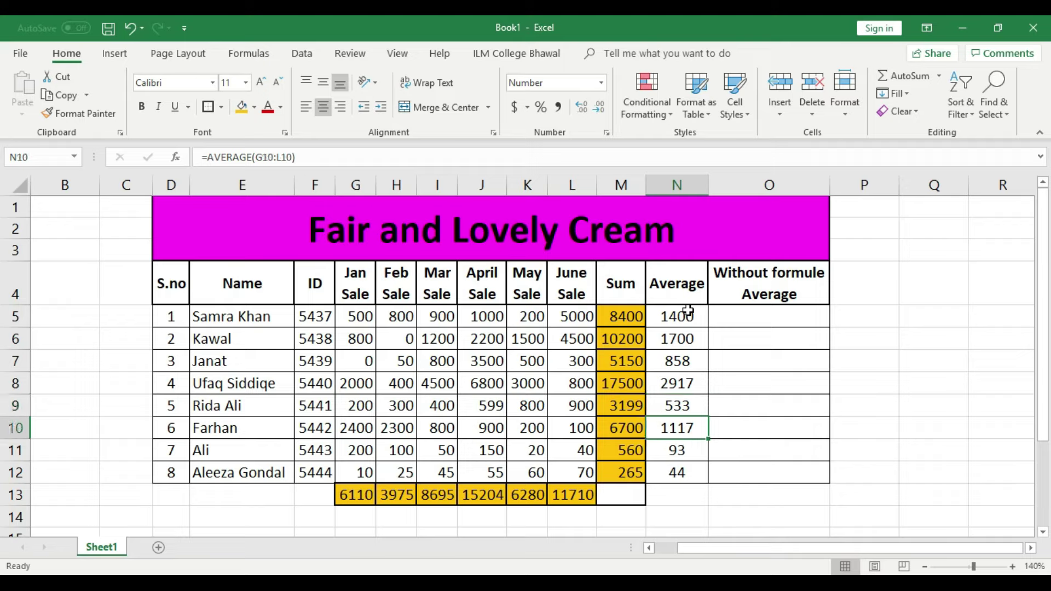
key("Down")
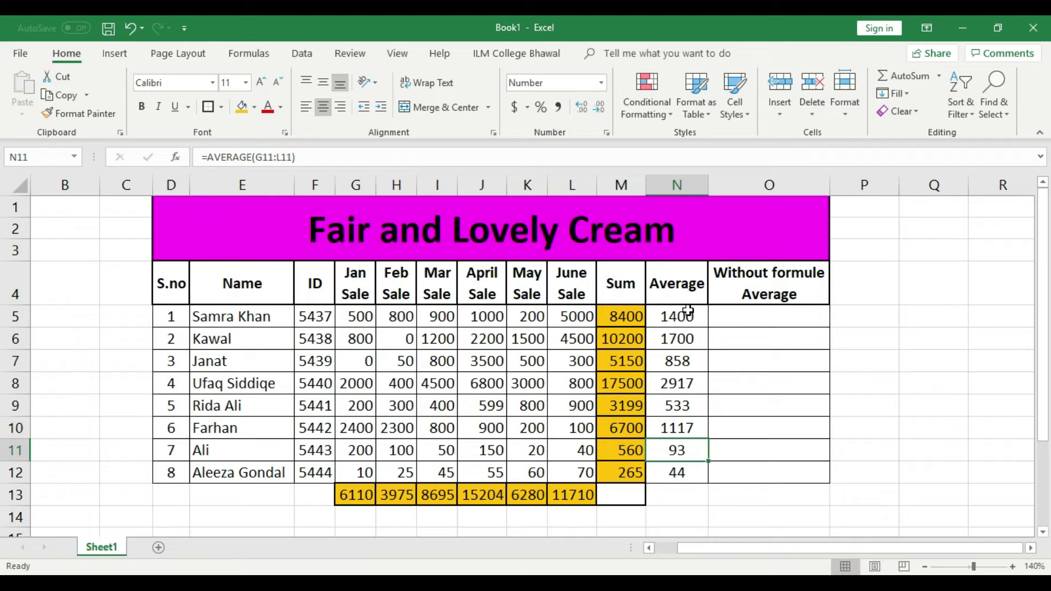
key("Down")
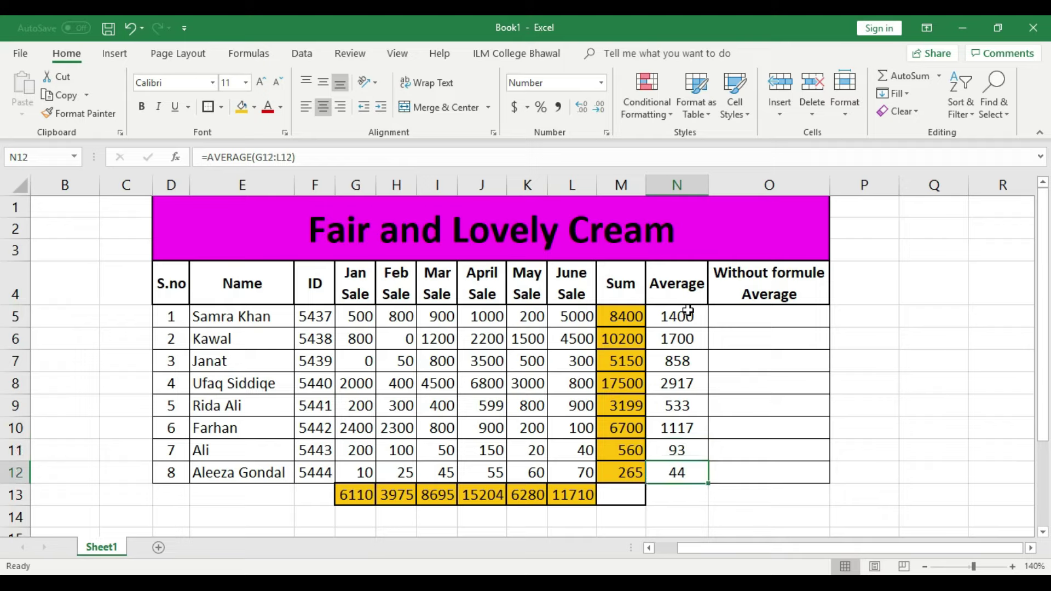
key("Right")
key("Left")
key("Right")
key("Left")
key("Up")
key("Up")
key("Up")
key("Up")
key("Down")
key("Down")
key("Down")
key("Down")
key("Down")
key("Down")
key("Down")
key("Down")
key("Down")
key("Up")
key("Up")
key("Up")
key("Up")
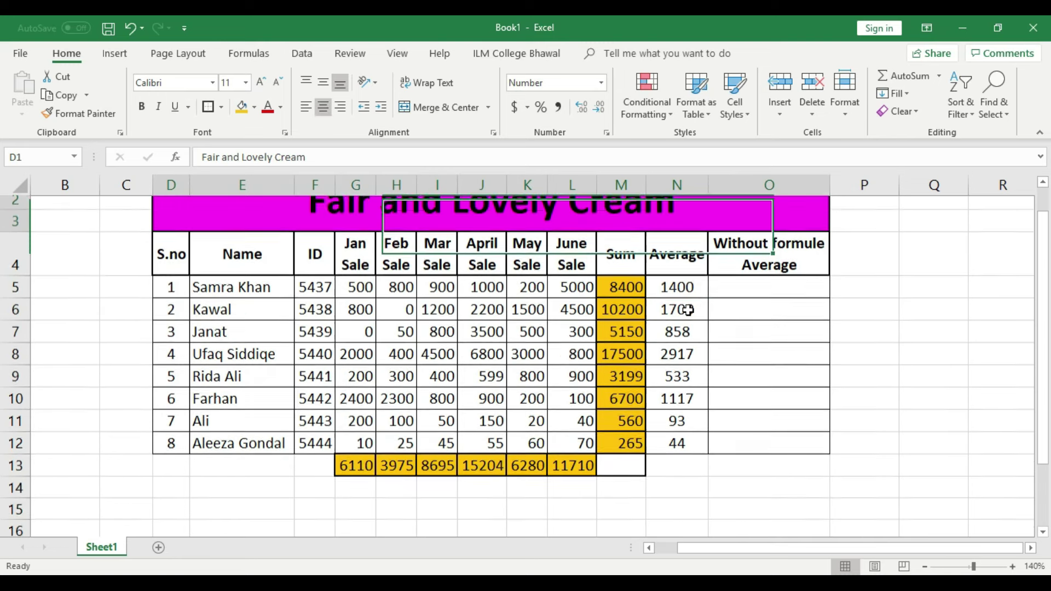
left_click(688, 310)
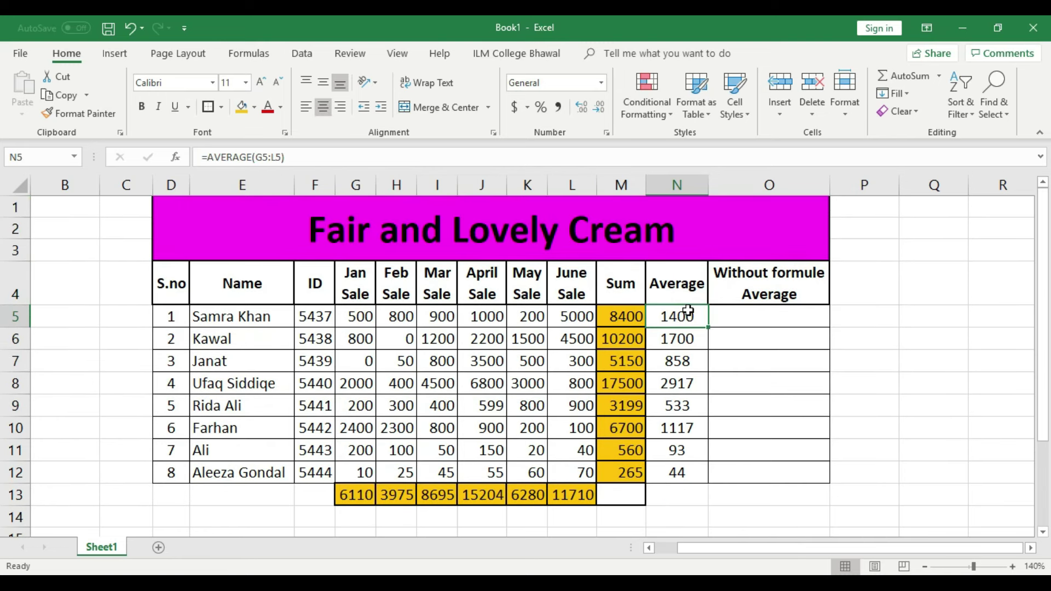
- Enter =M5/6 in O5 to get the first row's average of 1400
key("Right")
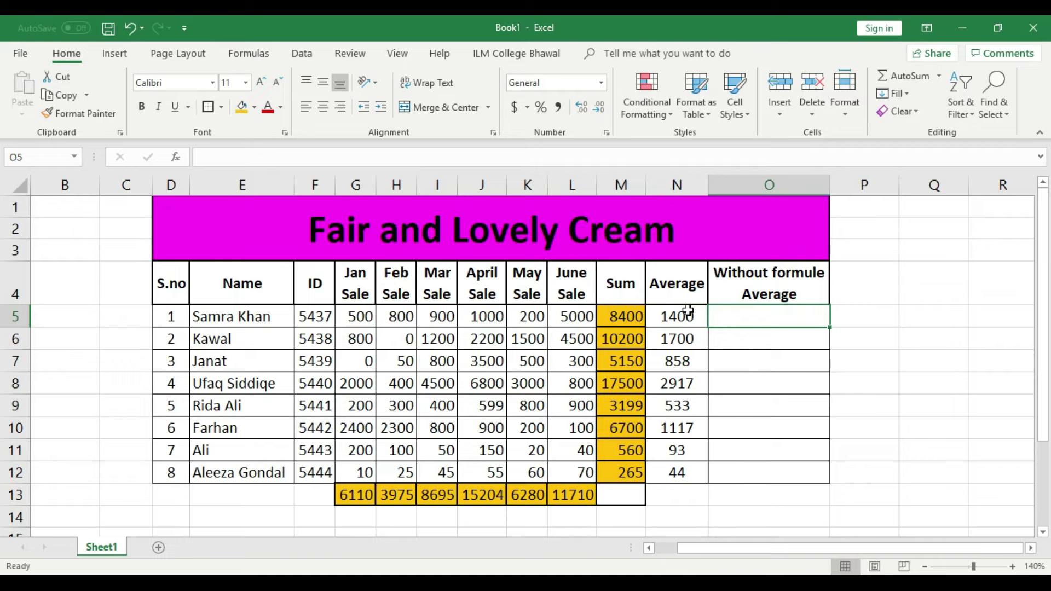
type("=")
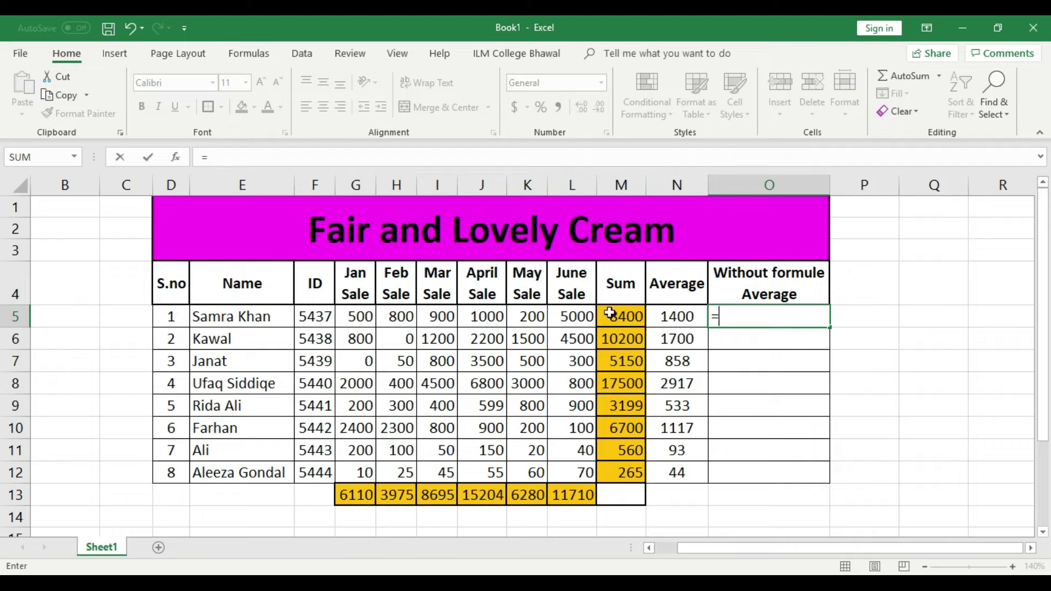
left_click(627, 313)
type("/")
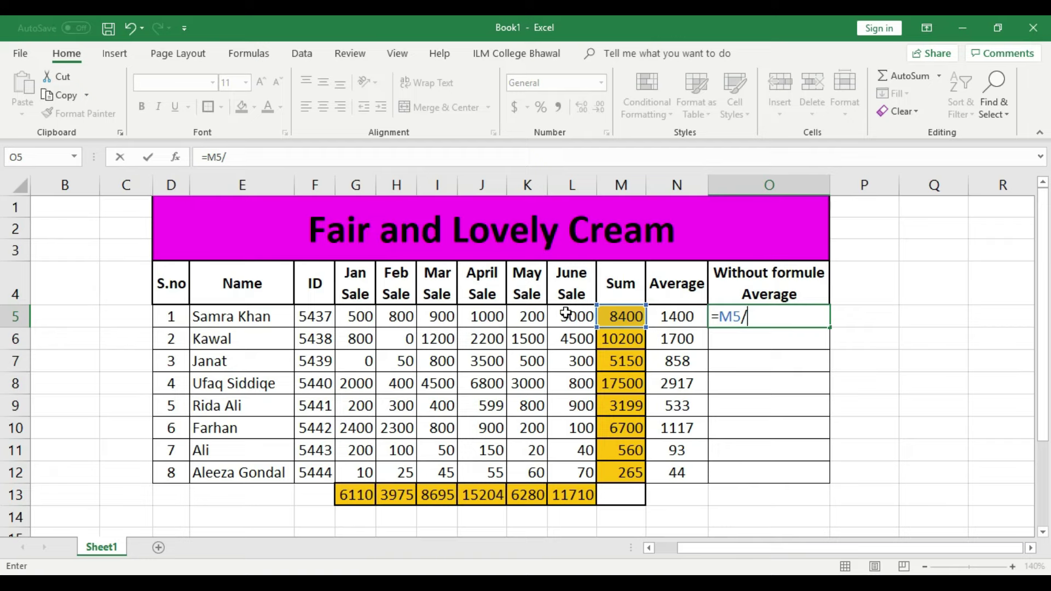
key("Return")
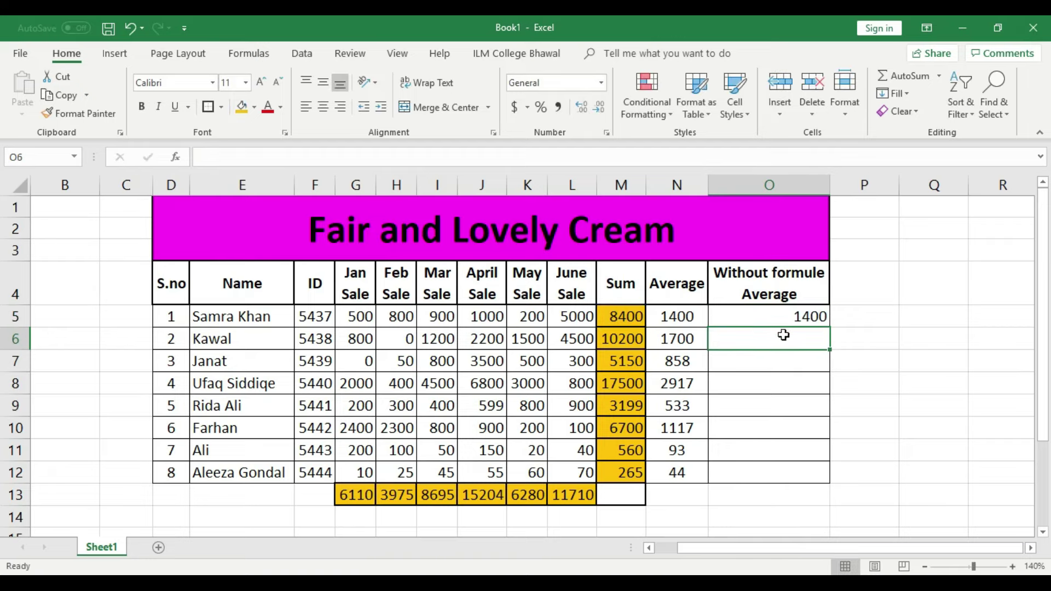
- Center the 1400 result and compare it with the AVERAGE result in N5
left_click(783, 320)
left_click(323, 107)
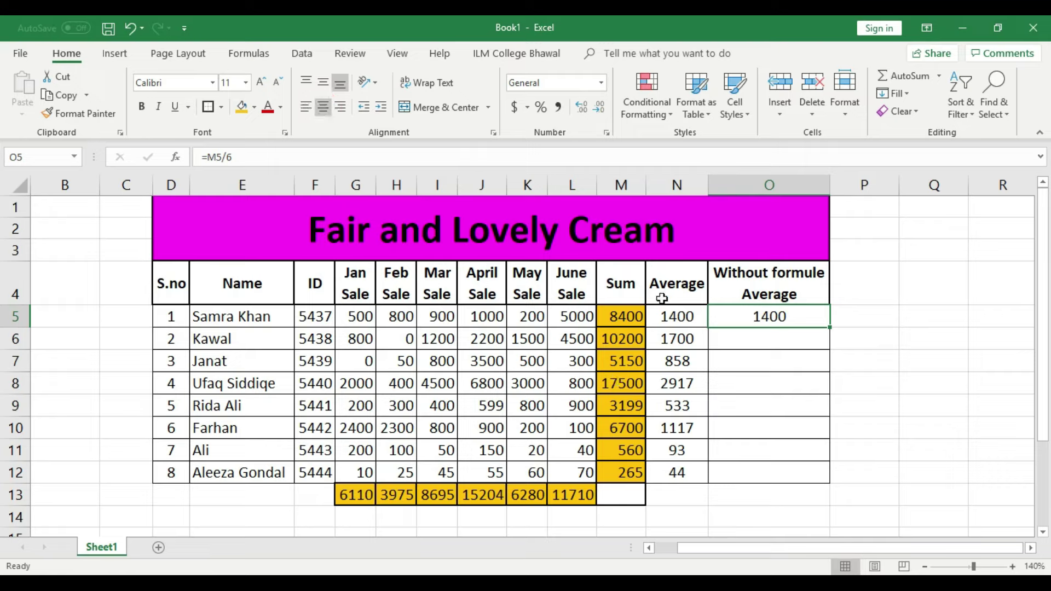
left_click(680, 317)
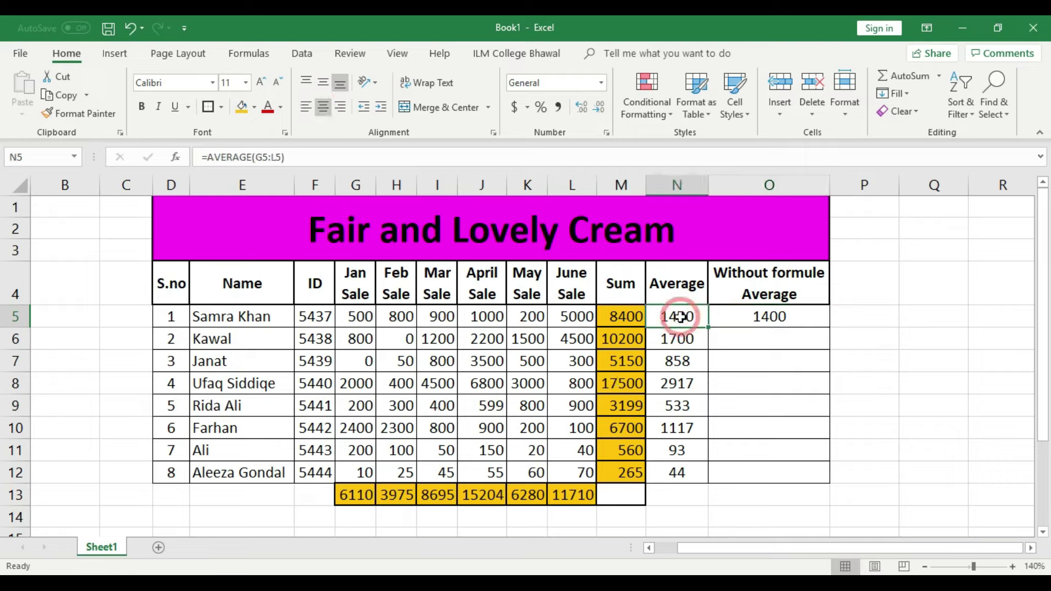
left_click(759, 315)
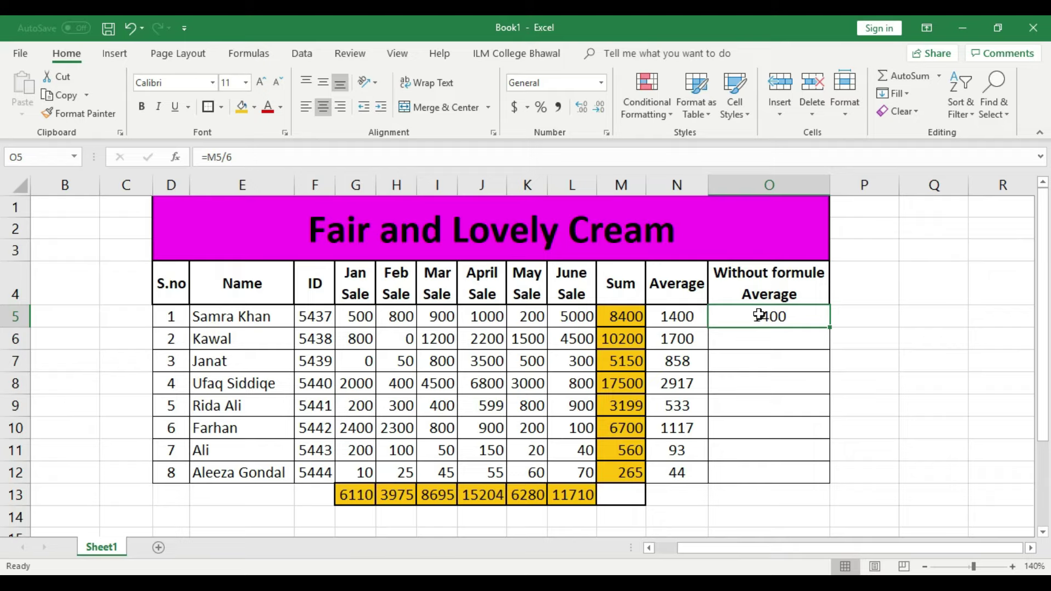
- Enter =M6/5 in O6 and center the 2040 result
left_click(767, 335)
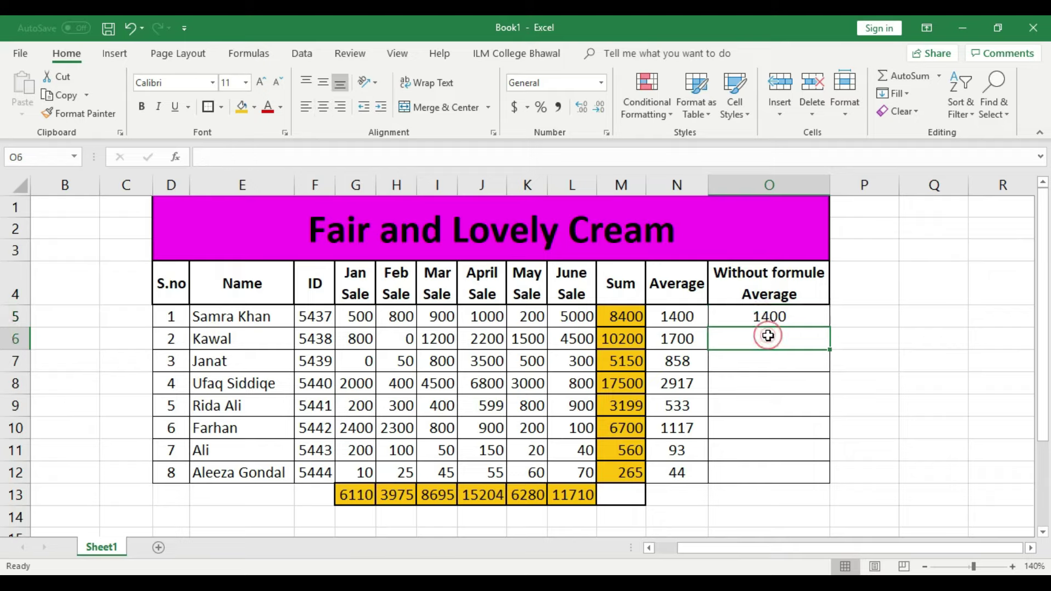
type("=")
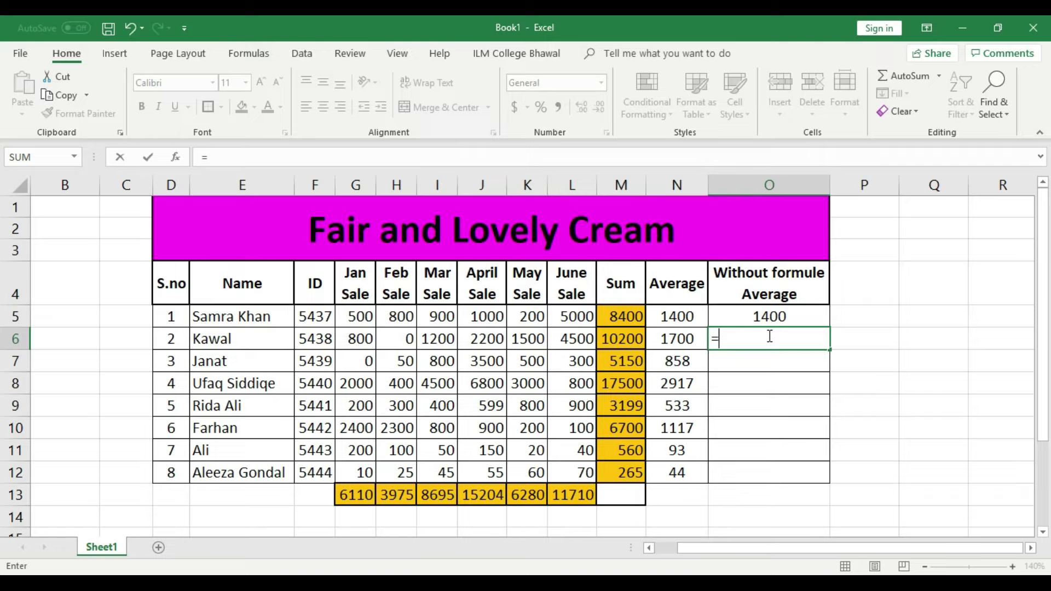
left_click(635, 342)
type("/")
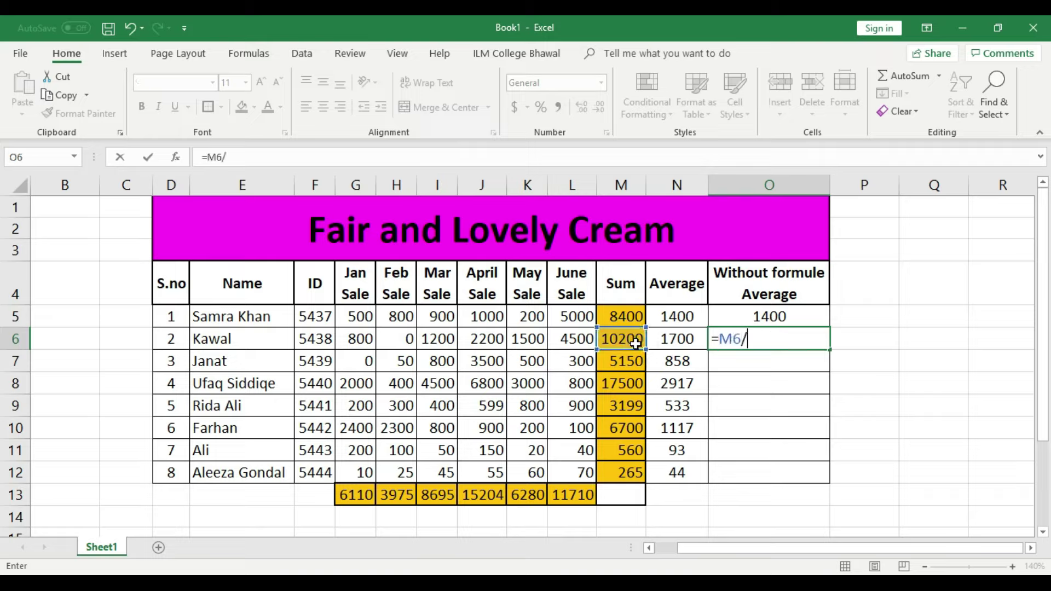
type("5")
key("Return")
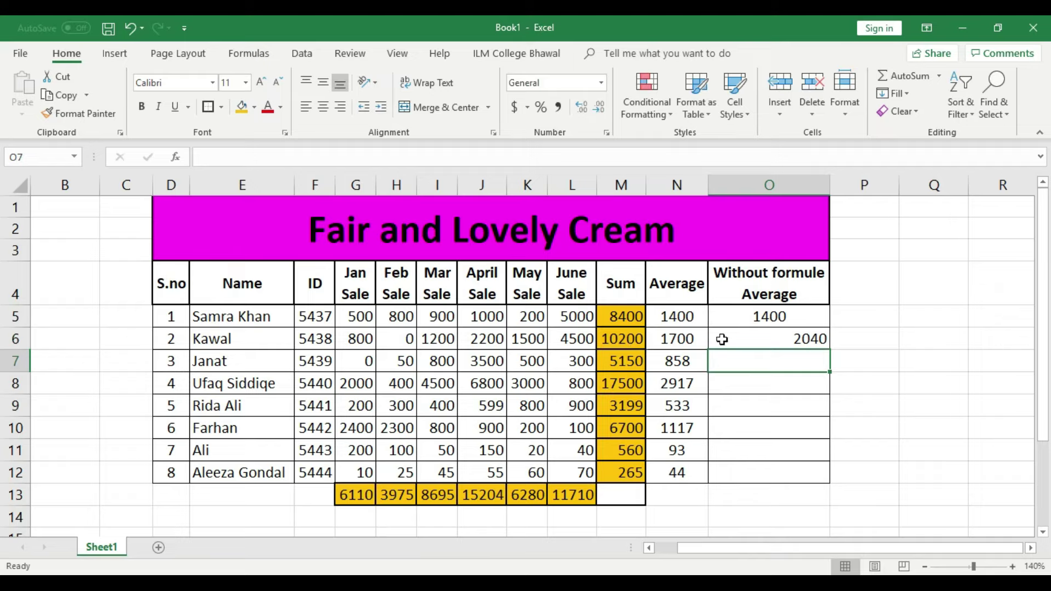
left_click(723, 338)
left_click(323, 107)
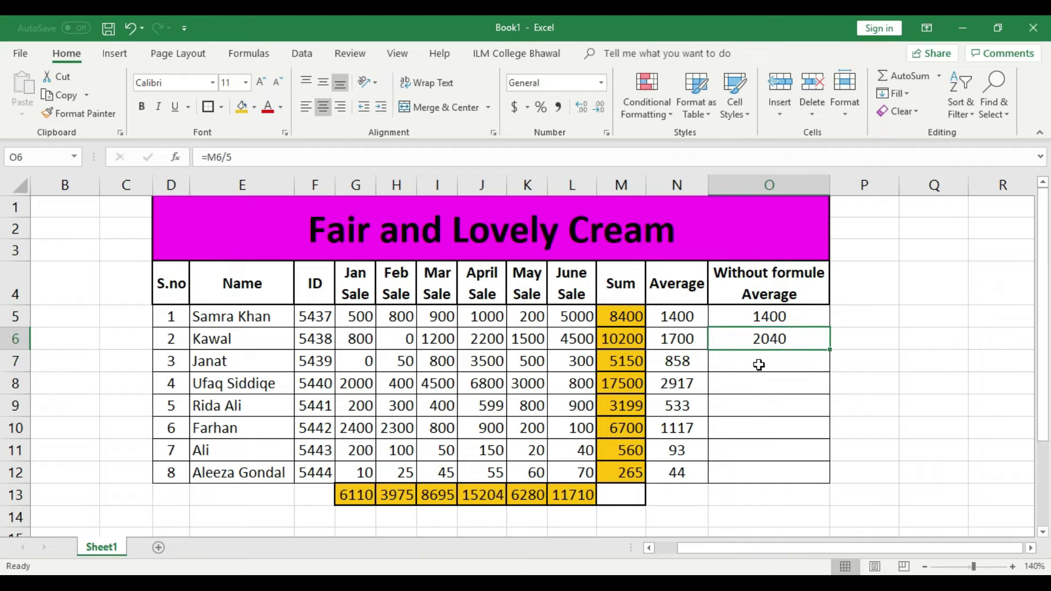
left_click(744, 375)
- Compare with N6's AVERAGE and count the six monthly sales in row 6
left_click(689, 337)
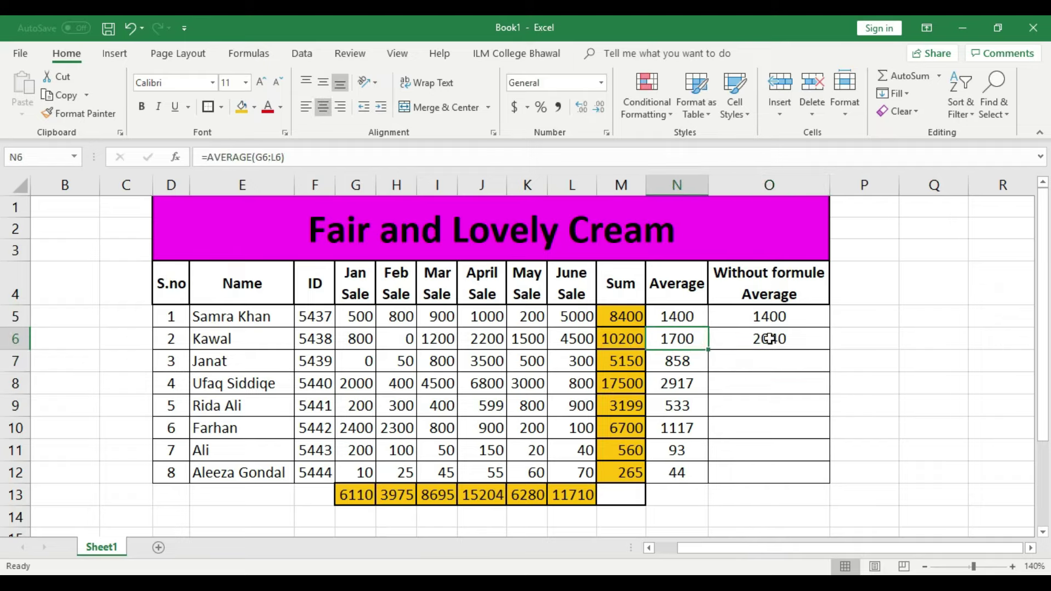
left_click(778, 345)
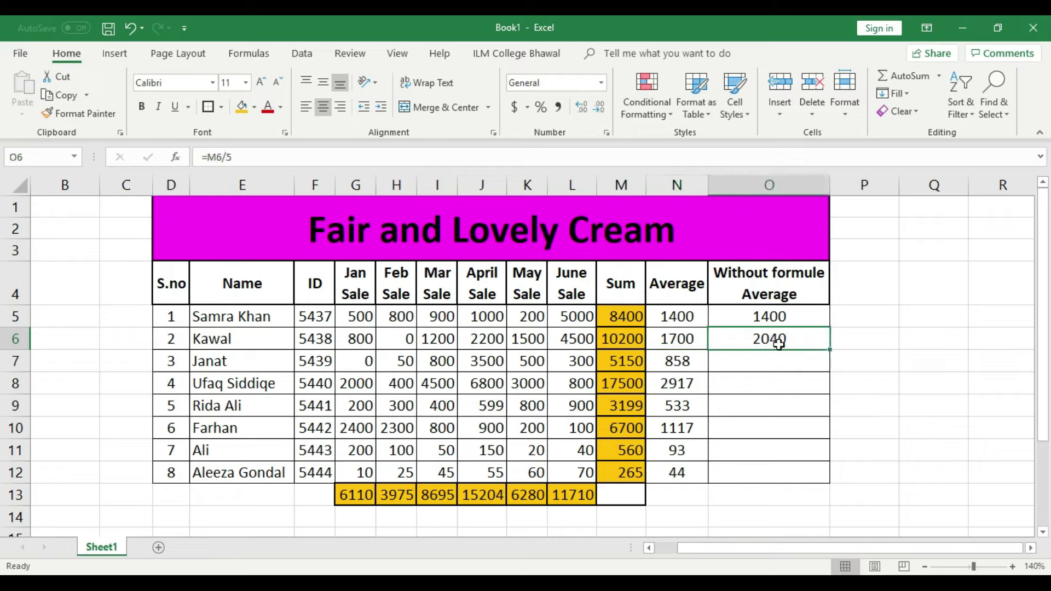
left_click(684, 343)
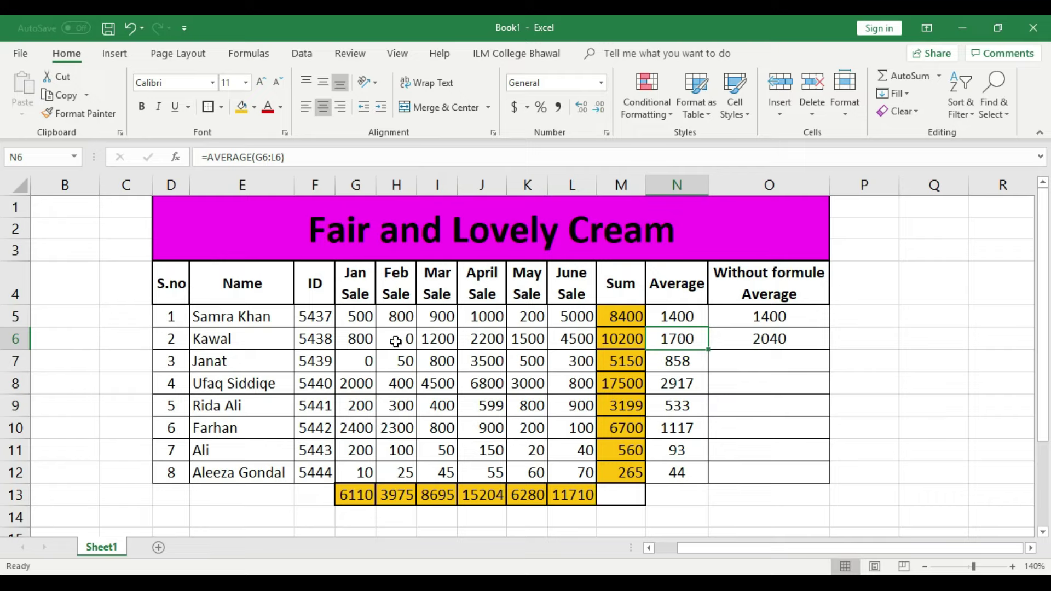
left_click(372, 339)
left_click(403, 340)
left_click(435, 340)
left_click(482, 340)
left_click(528, 340)
left_click(585, 340)
left_click(778, 340)
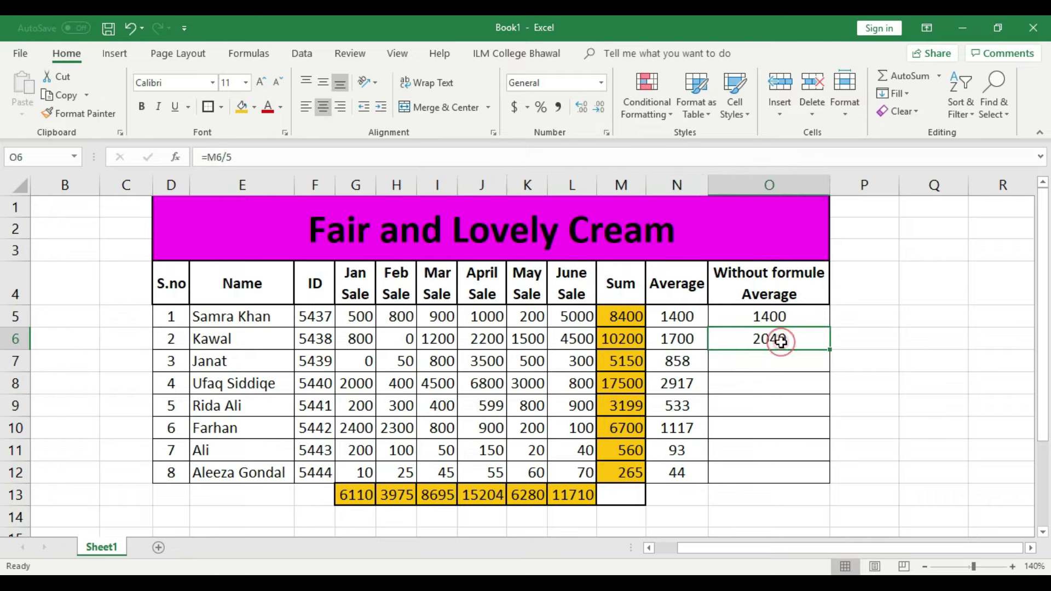
- Correct the O6 formula to =M6/6, giving 1700
left_click(246, 157)
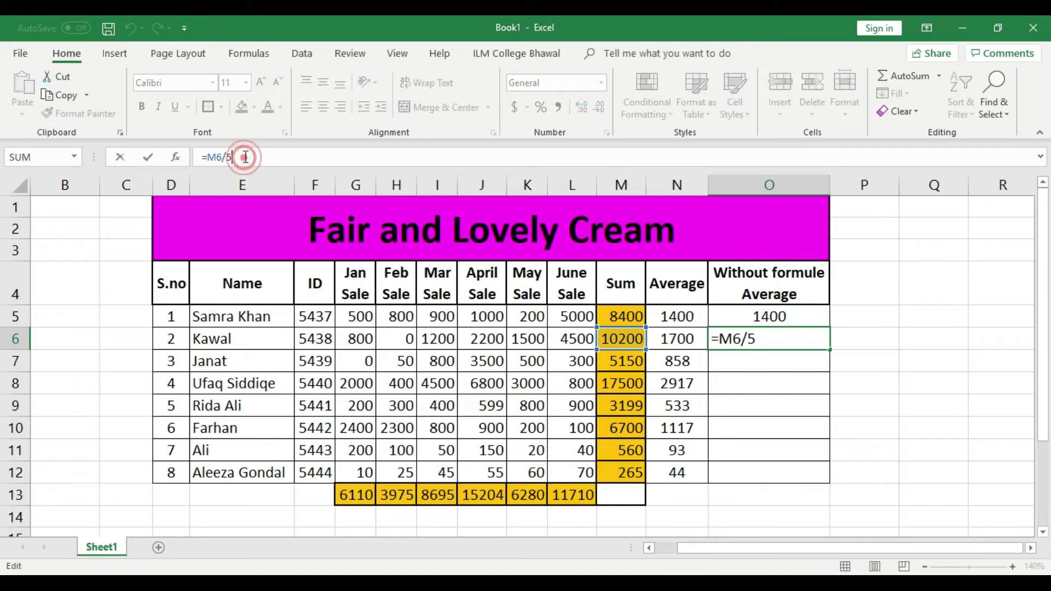
left_click(794, 336)
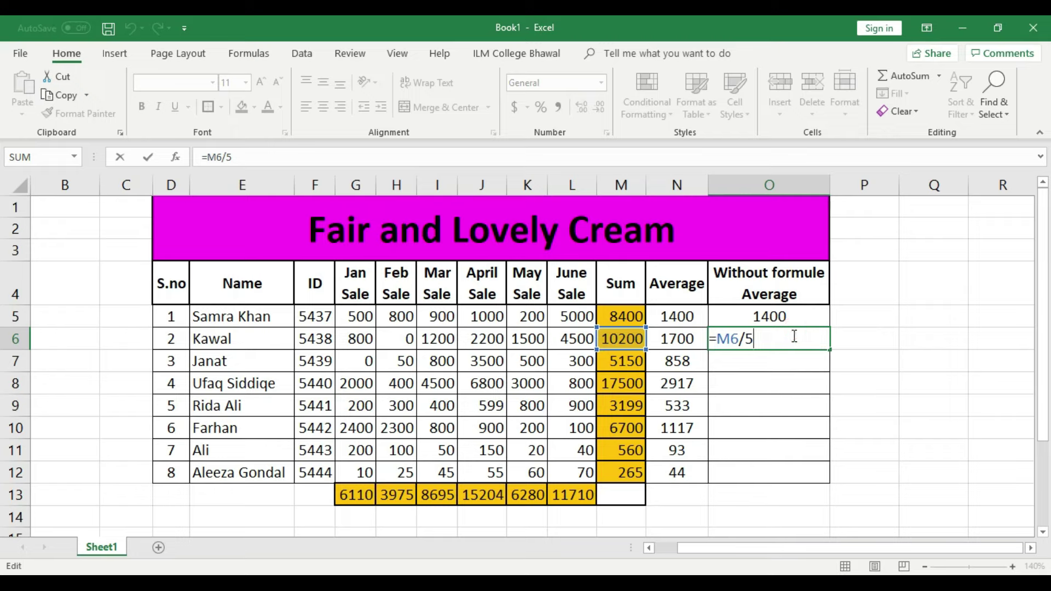
key("BackSpace")
type("6")
key("Return")
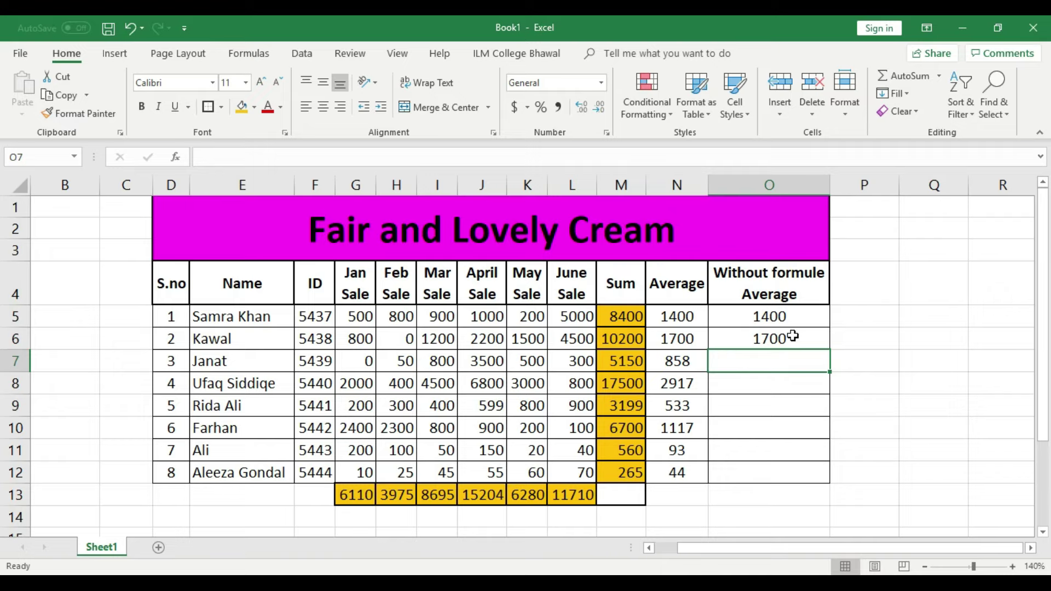
- Fill the O6 formula down to O12 and select the decimal results O7:O12
left_click(792, 336)
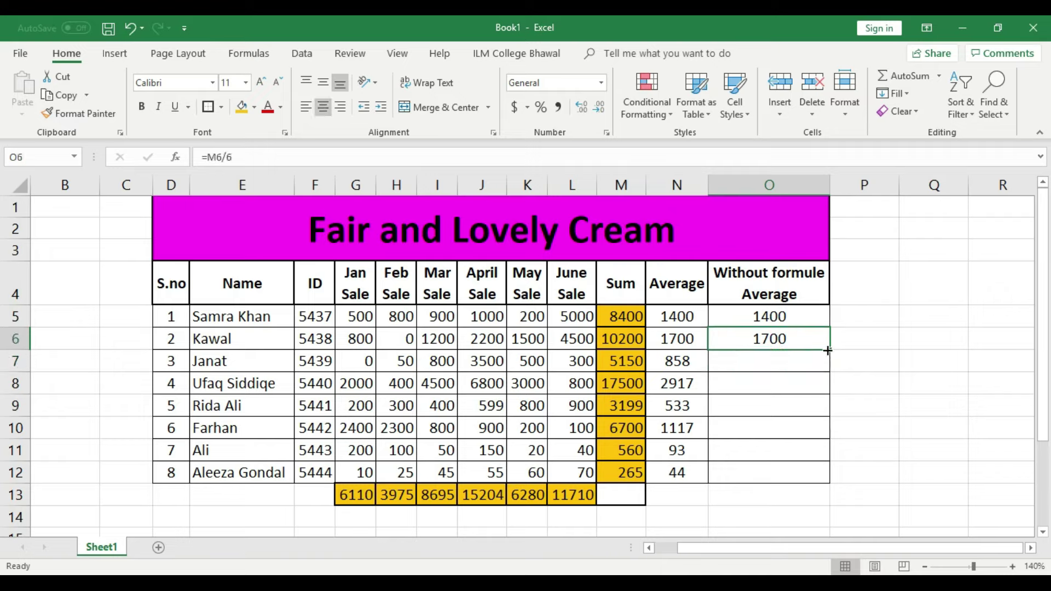
left_click_drag(828, 350, 817, 483)
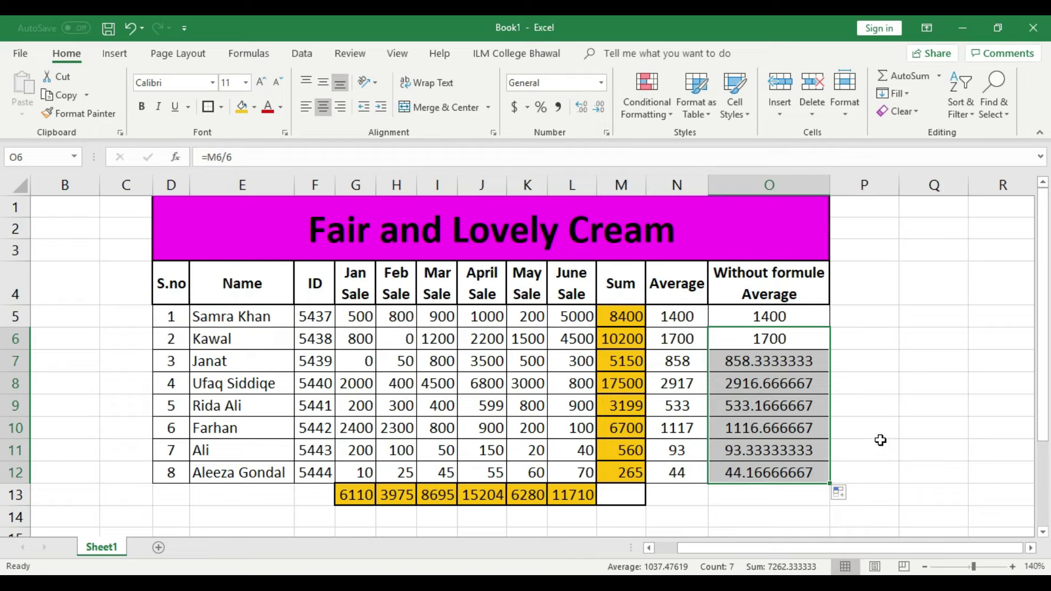
left_click(893, 383)
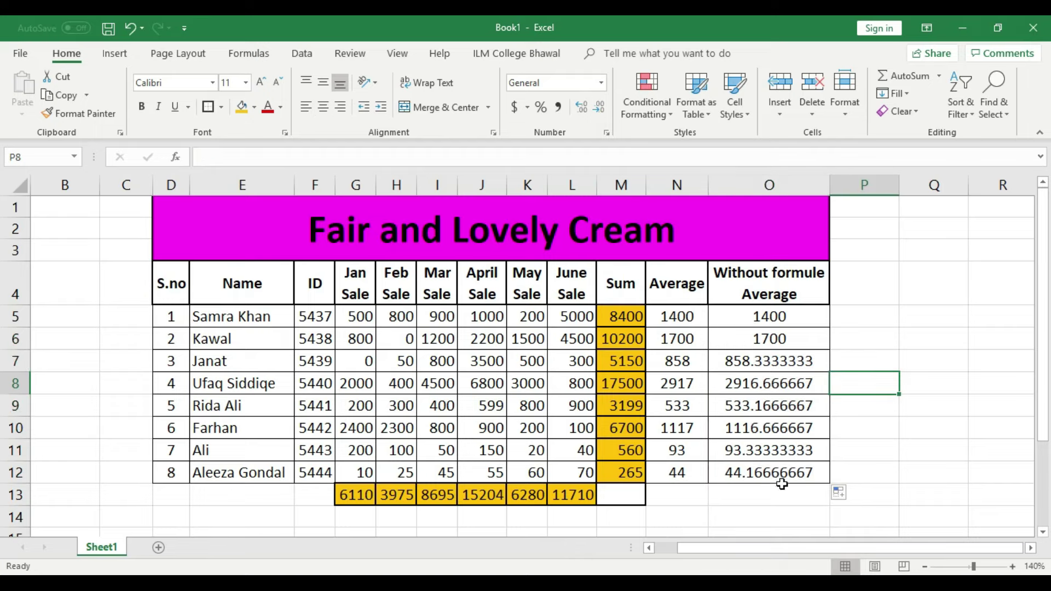
left_click_drag(778, 362, 787, 468)
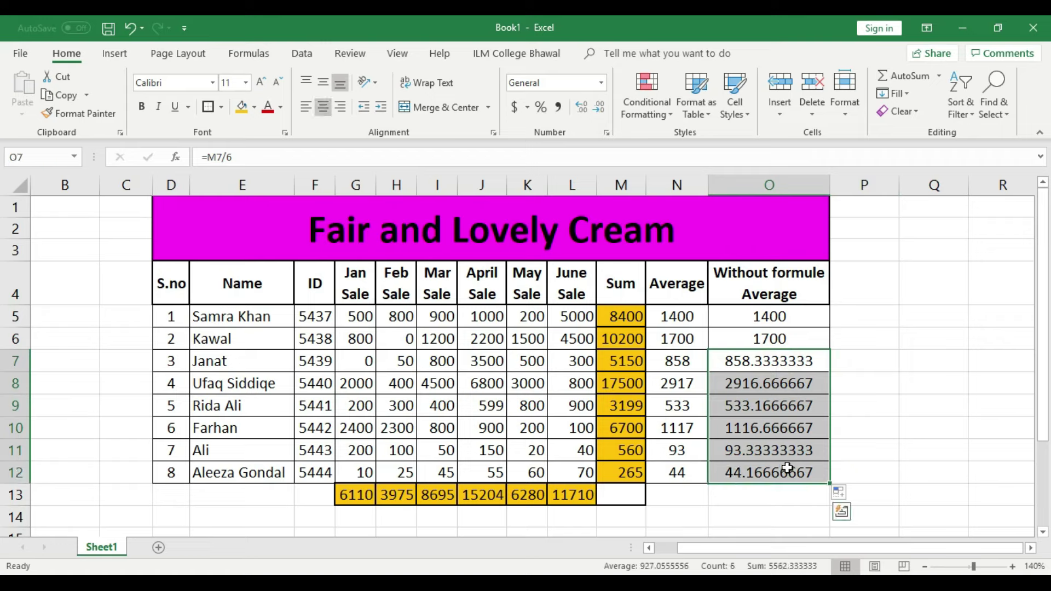
- Format O7:O12 as Number with 0 decimal places
right_click(821, 470)
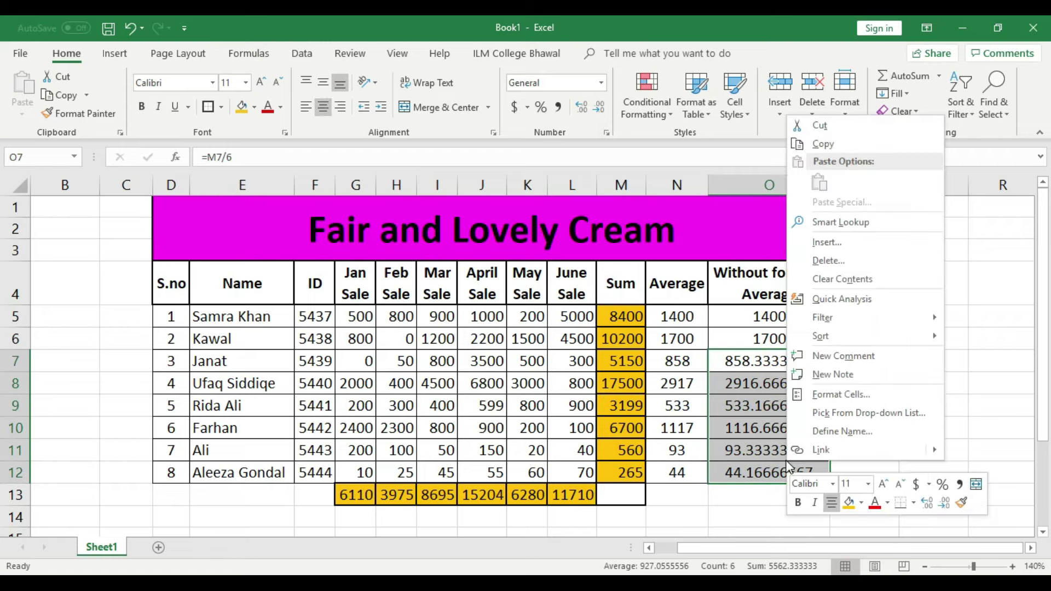
left_click(826, 392)
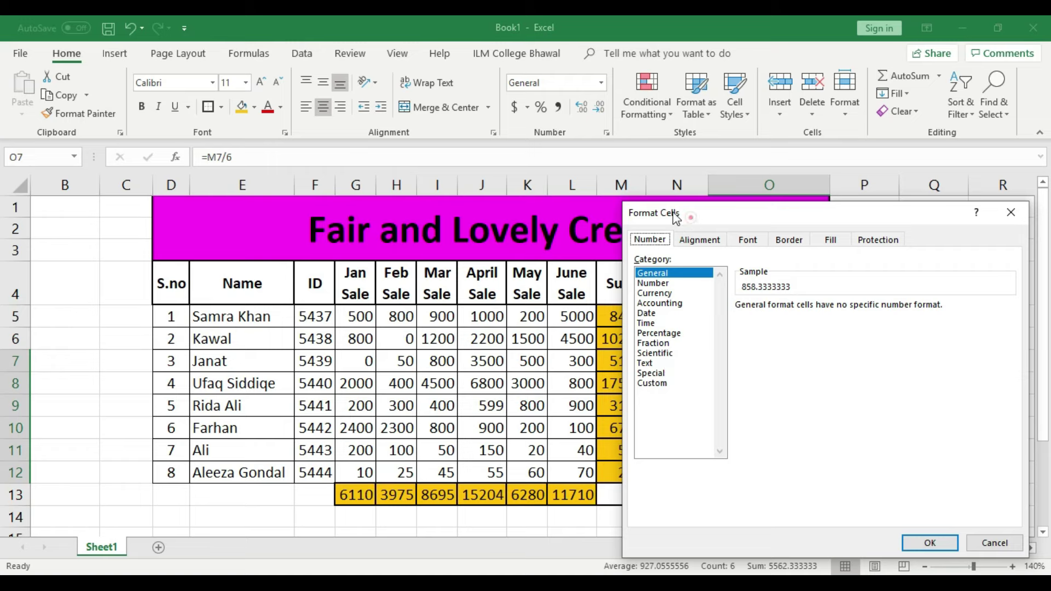
left_click_drag(679, 216, 613, 192)
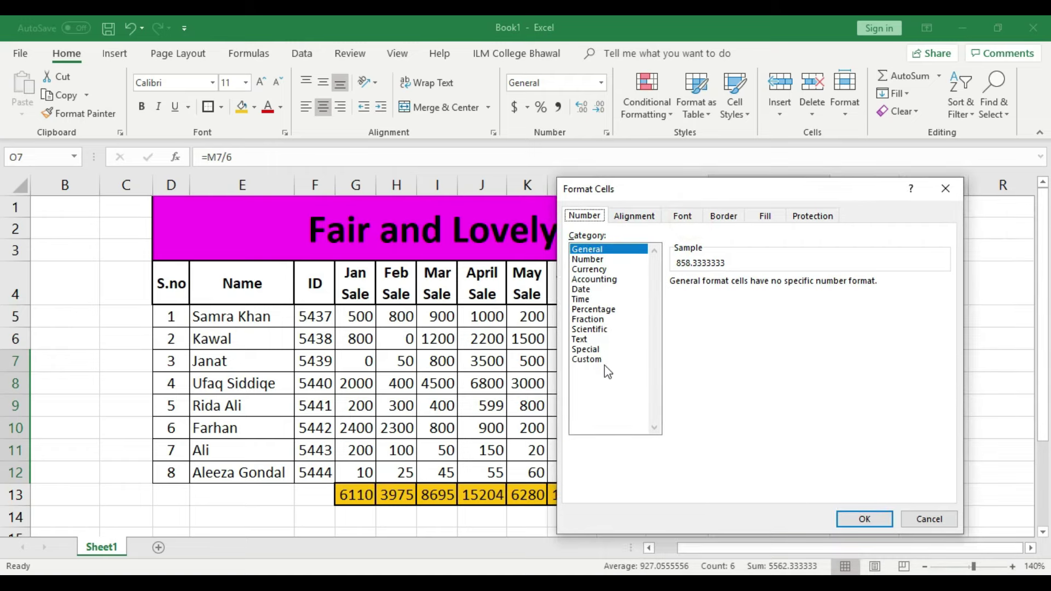
left_click(588, 259)
left_click(774, 286)
left_click(774, 286)
left_click(863, 522)
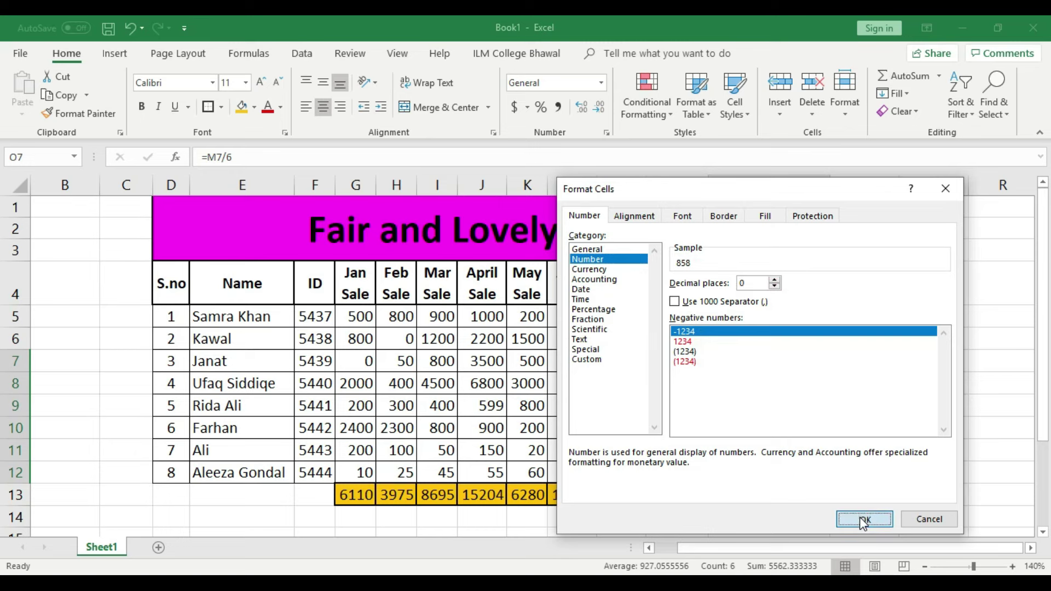
left_click(864, 386)
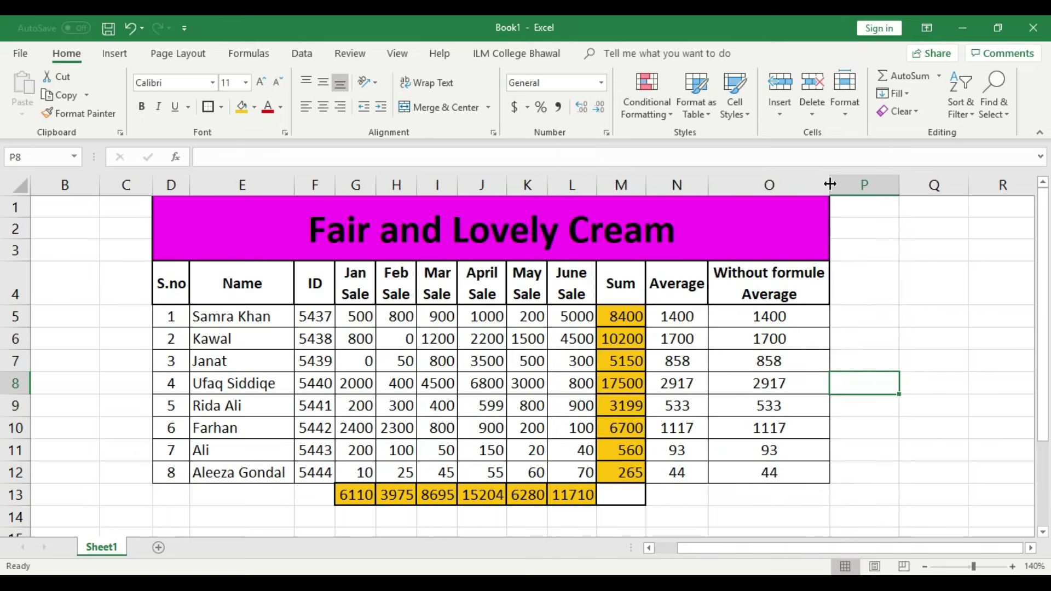
- Fill the Without formule Average values O5:O12 yellow
double_click(769, 273)
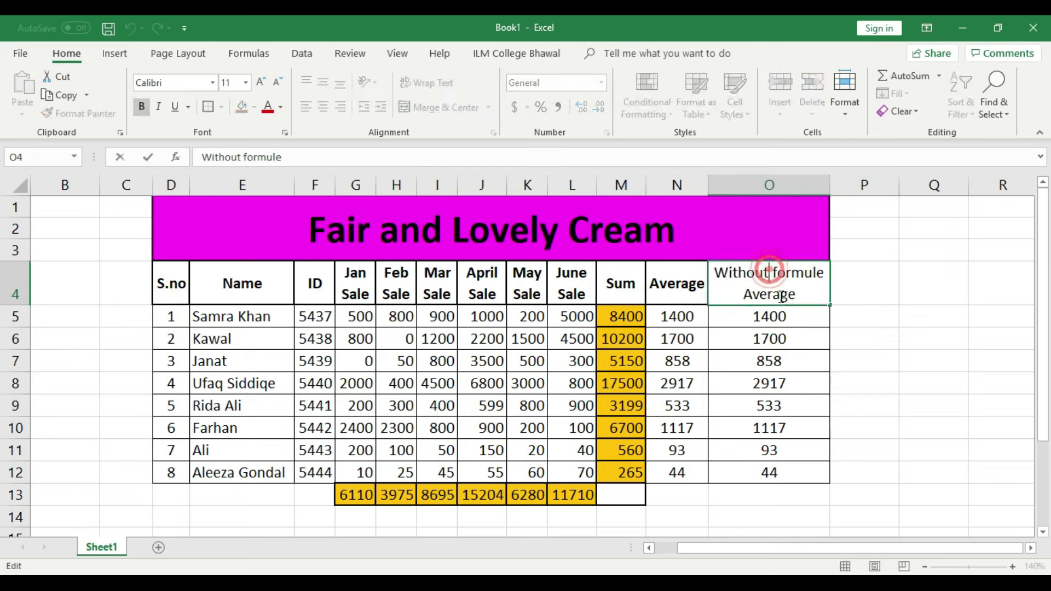
left_click(868, 277)
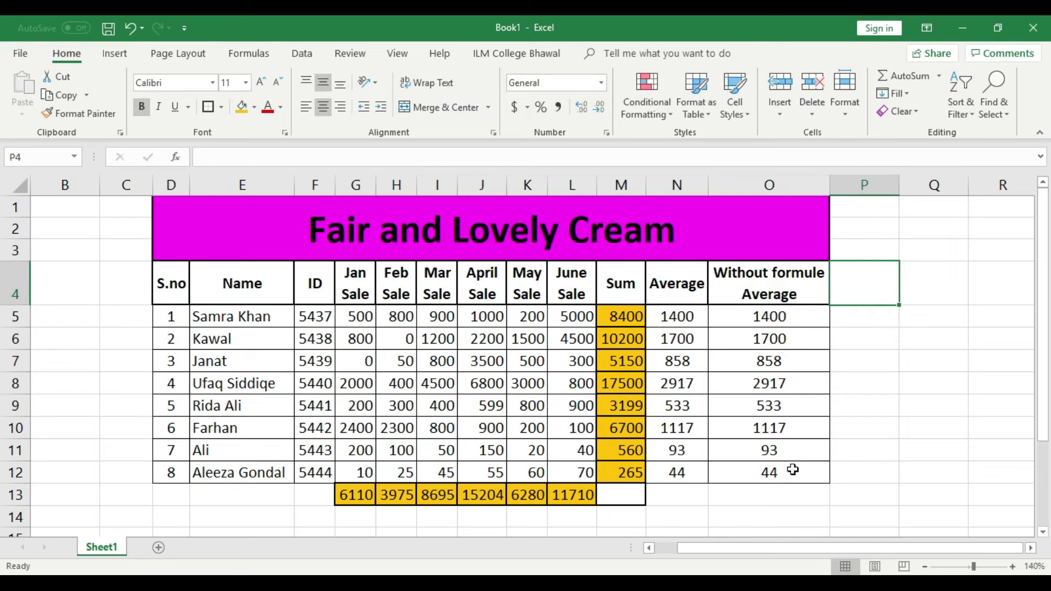
left_click_drag(793, 470, 769, 316)
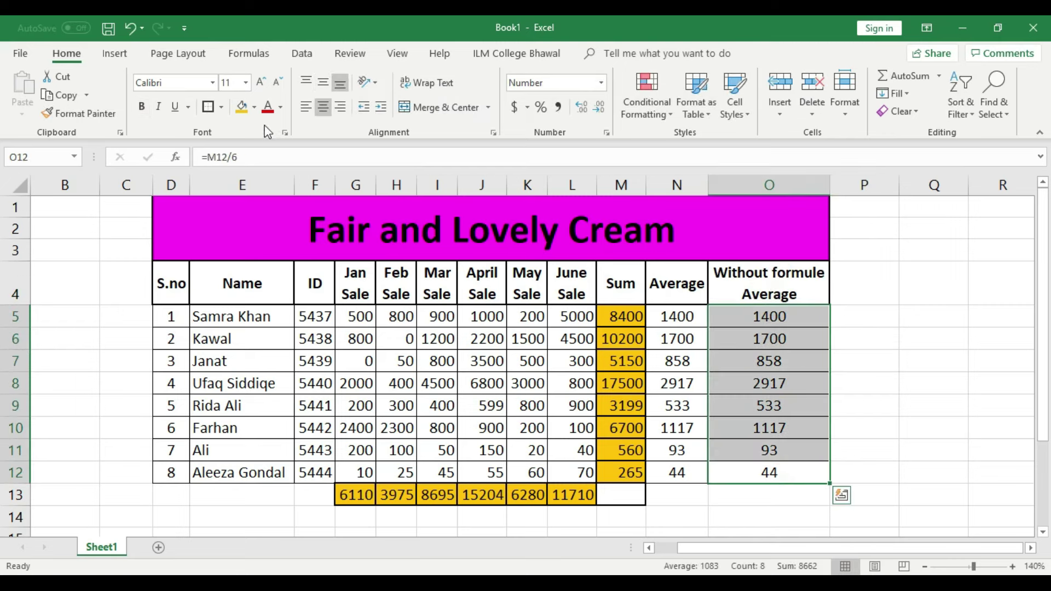
left_click(254, 107)
left_click(280, 230)
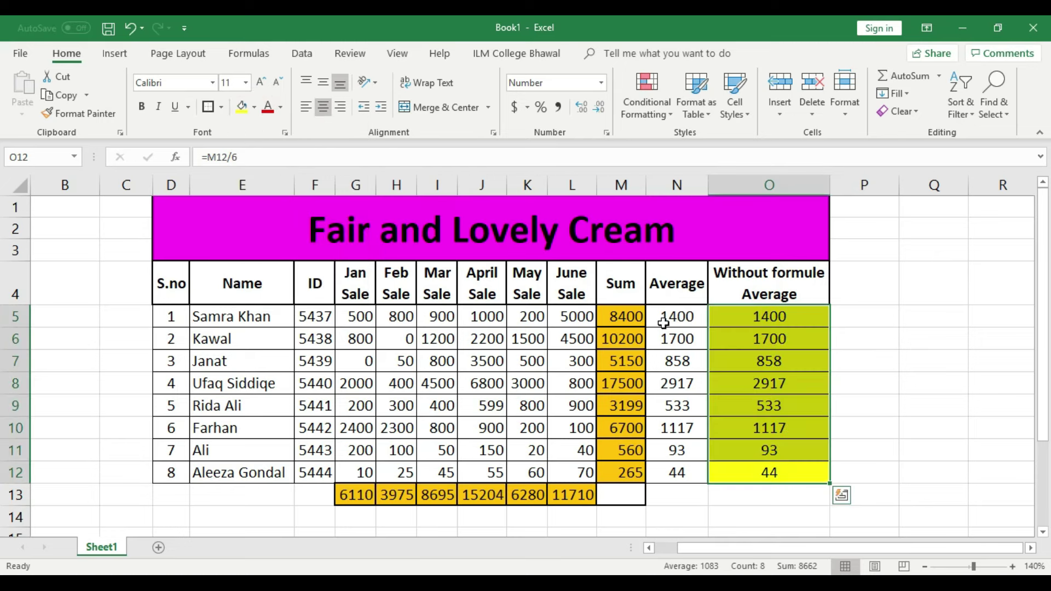
- Fill the Average values N5:N12 light blue
left_click_drag(663, 323, 677, 472)
left_click(255, 108)
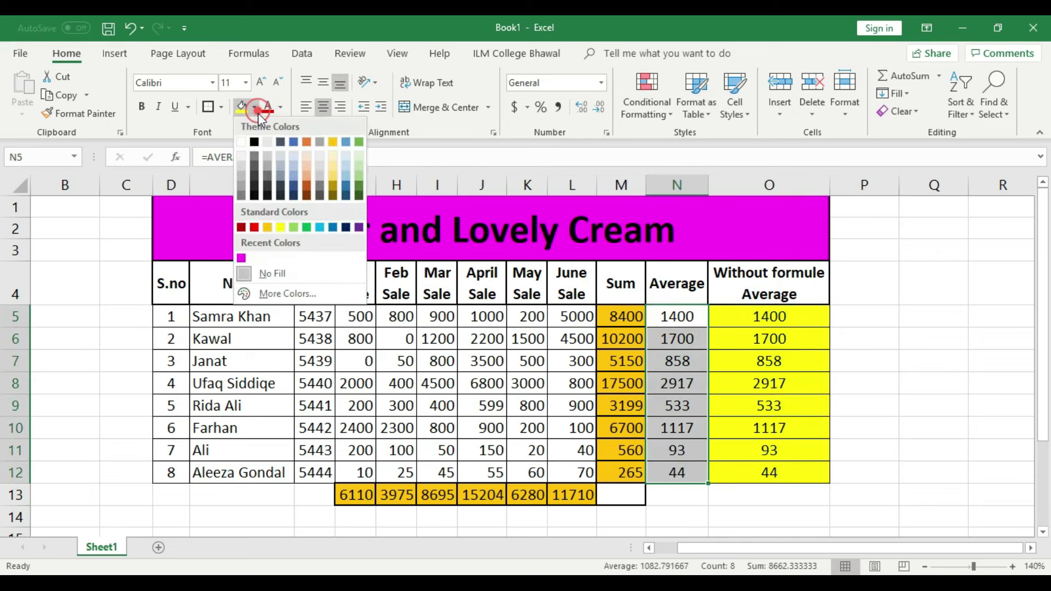
left_click(318, 227)
left_click(811, 432)
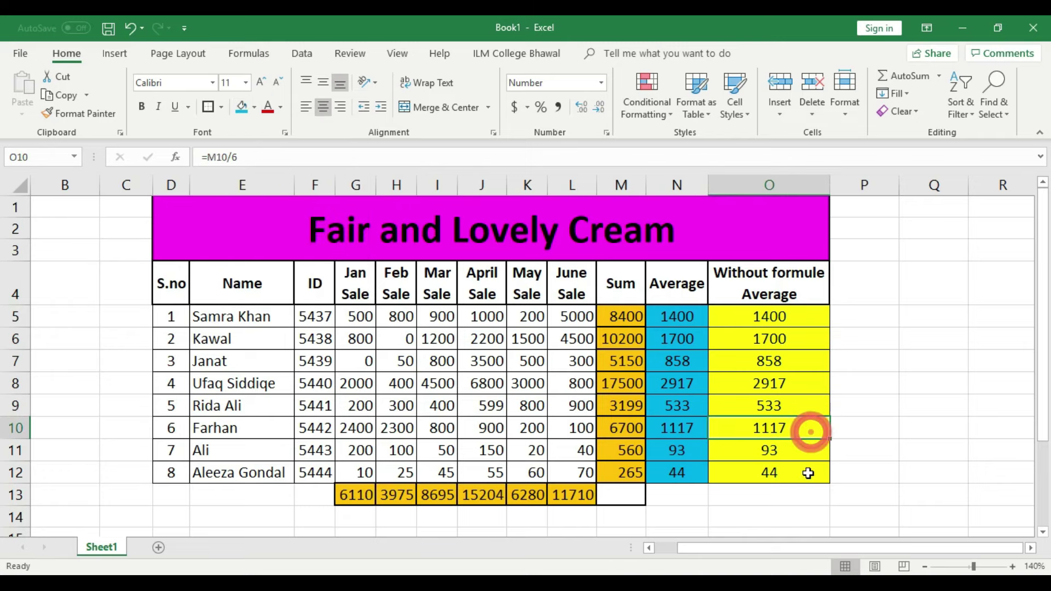
left_click_drag(808, 474, 679, 317)
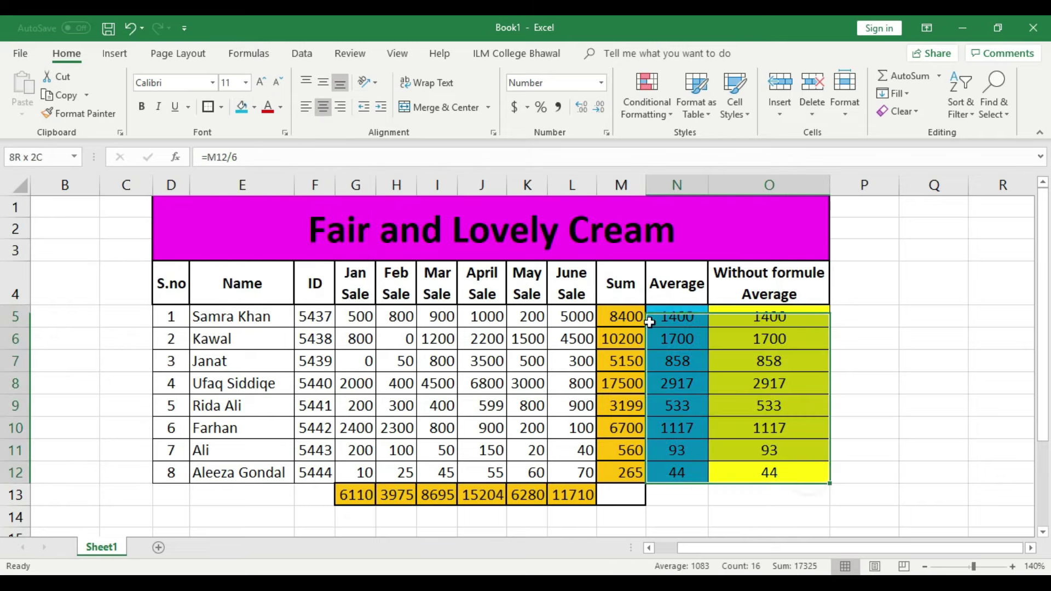
left_click(809, 387)
left_click_drag(1043, 372, 1043, 390)
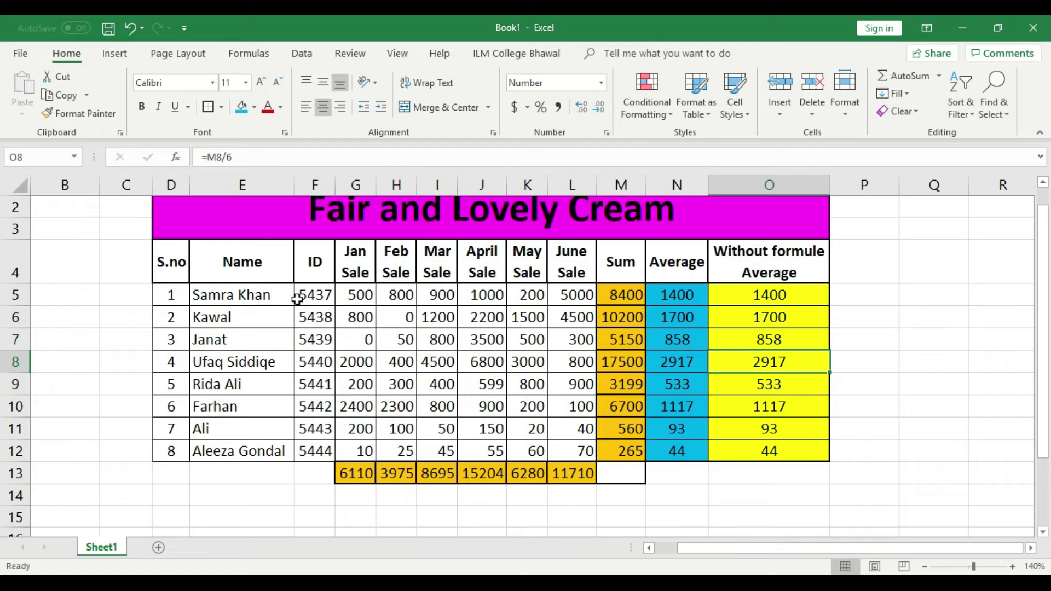
left_click(276, 295)
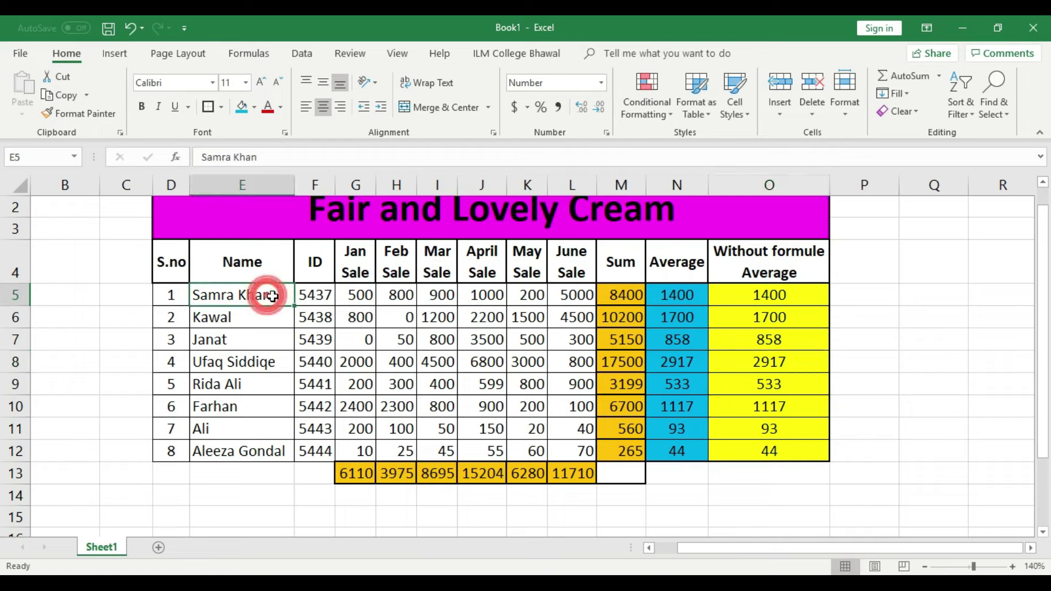
left_click(681, 295)
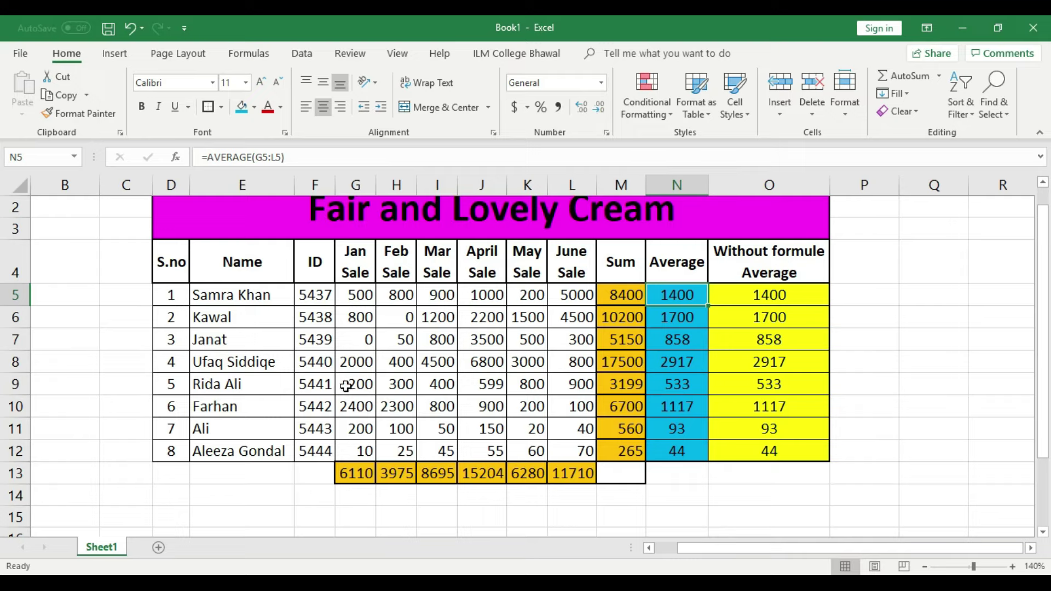
left_click_drag(224, 456, 219, 296)
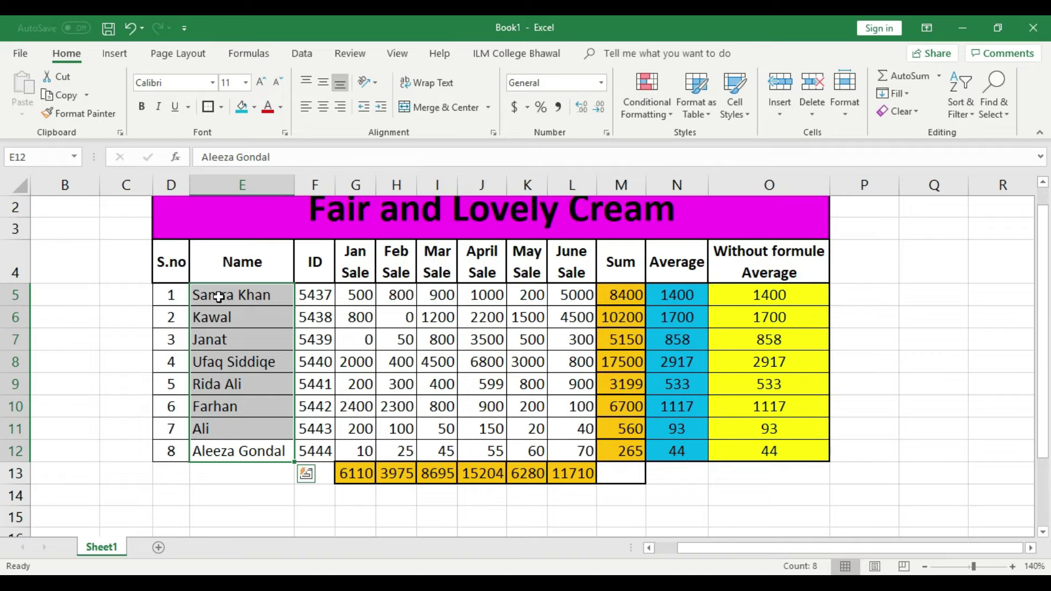
- Add a centred 'Average Sale' label in E14 with magenta fill
left_click(279, 494)
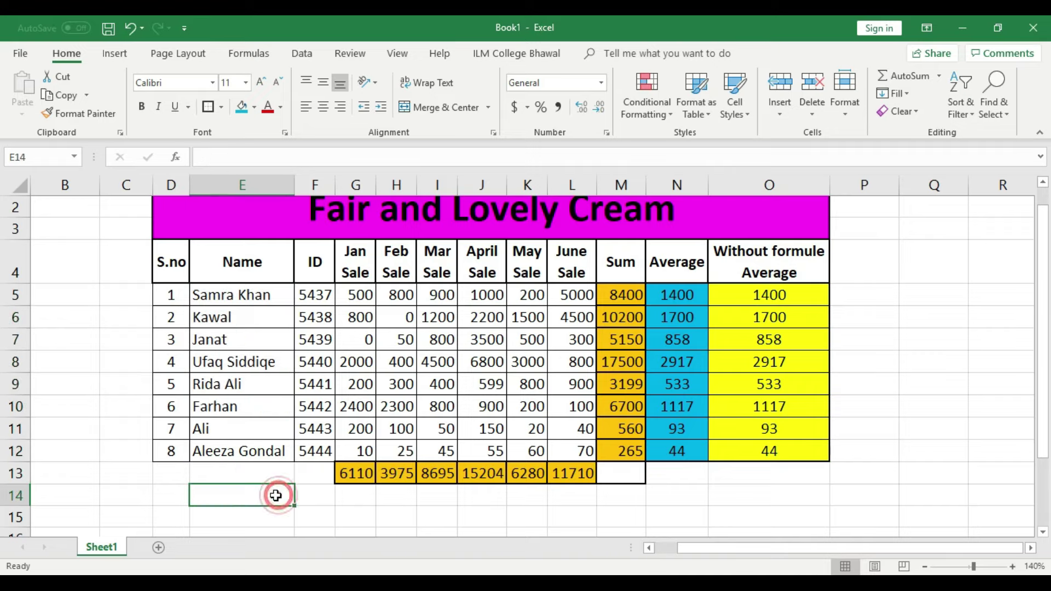
type("Average Sale")
key("Return")
left_click(272, 494)
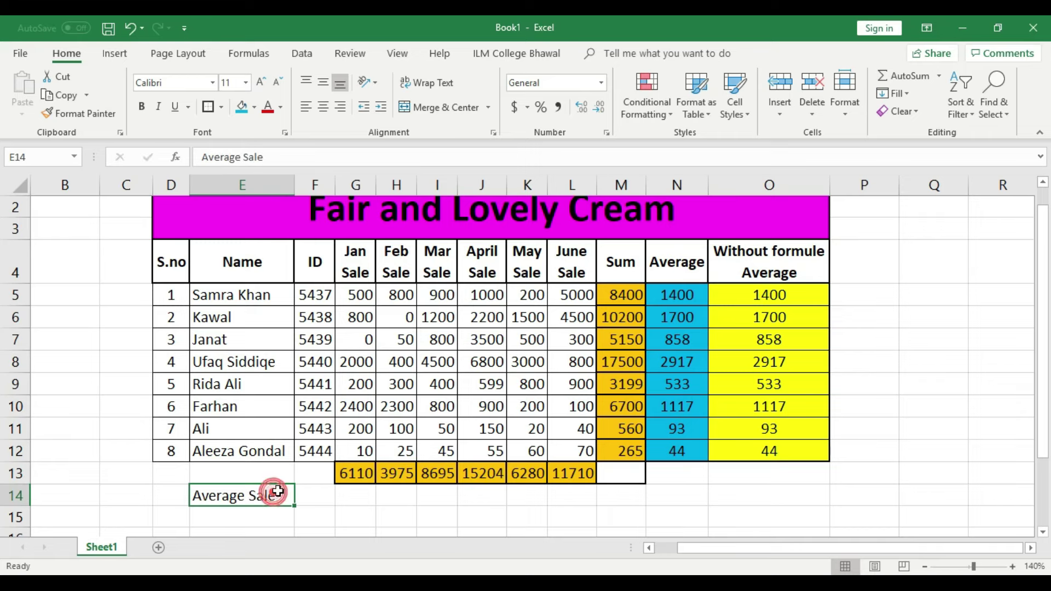
left_click(253, 107)
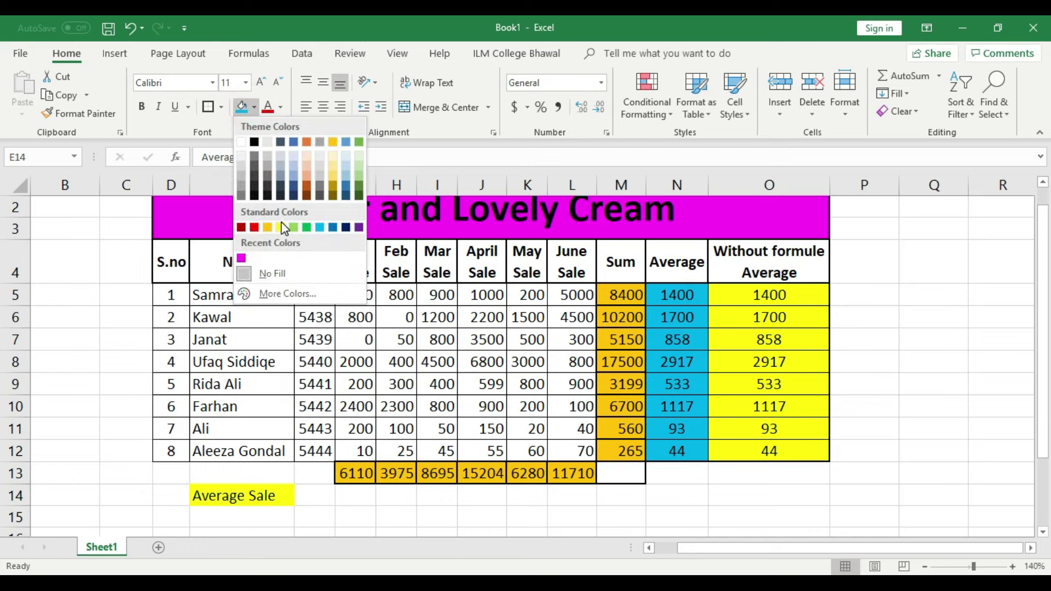
left_click(242, 258)
left_click(369, 511)
left_click(271, 499)
left_click(323, 106)
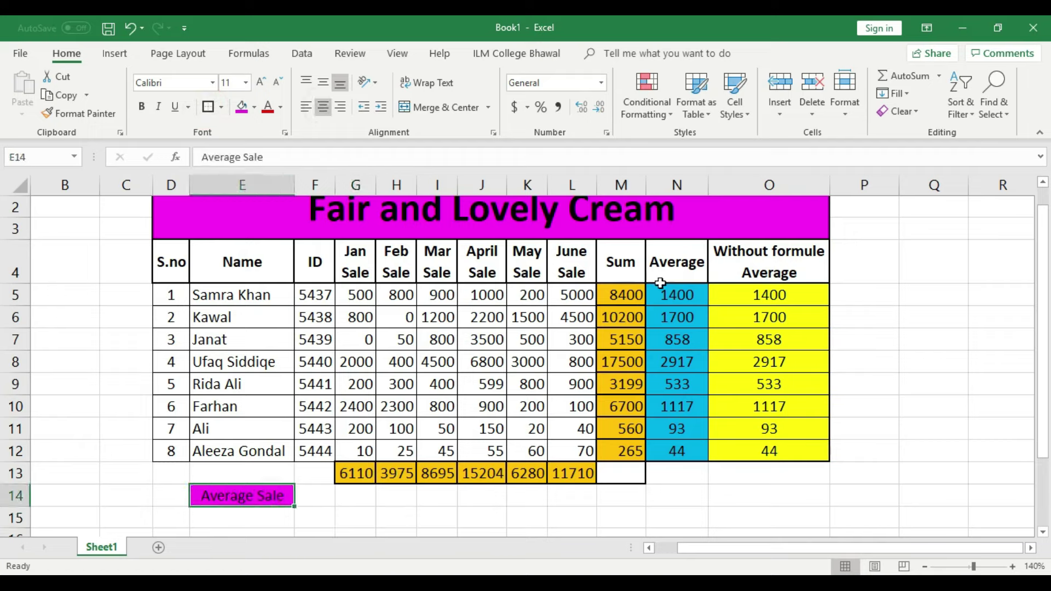
- Fill the Average header in N4 magenta and zoom out
left_click(677, 267)
left_click(242, 107)
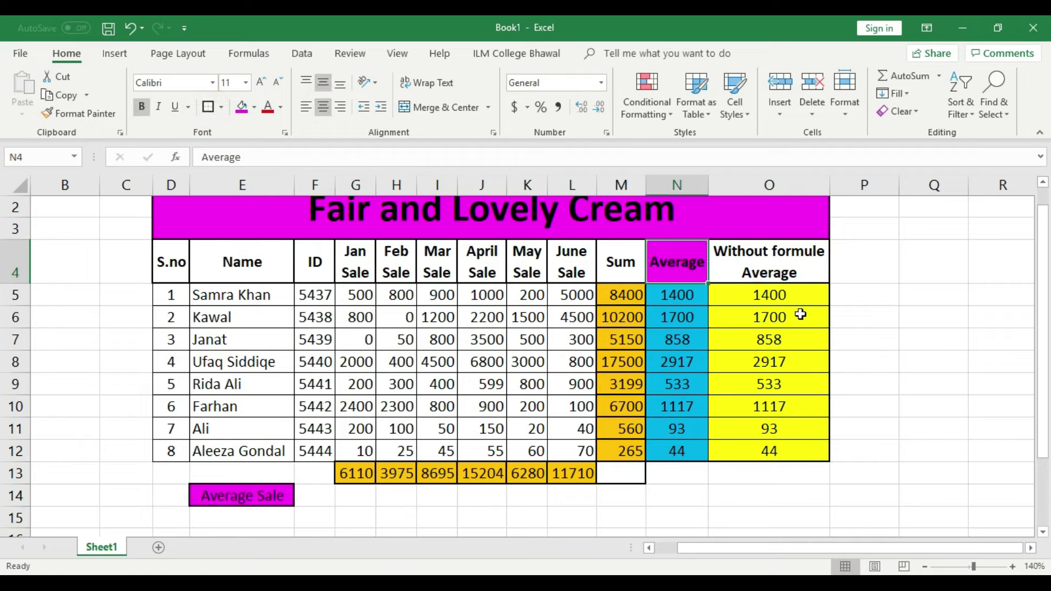
left_click(989, 301)
scroll(788, 356, "up", 1)
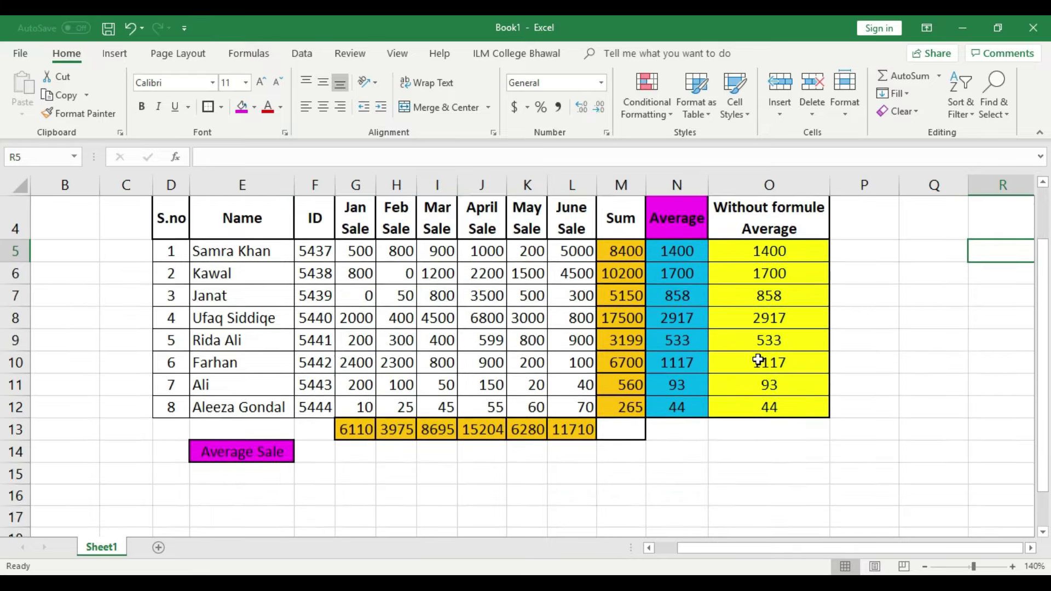
left_click(925, 566)
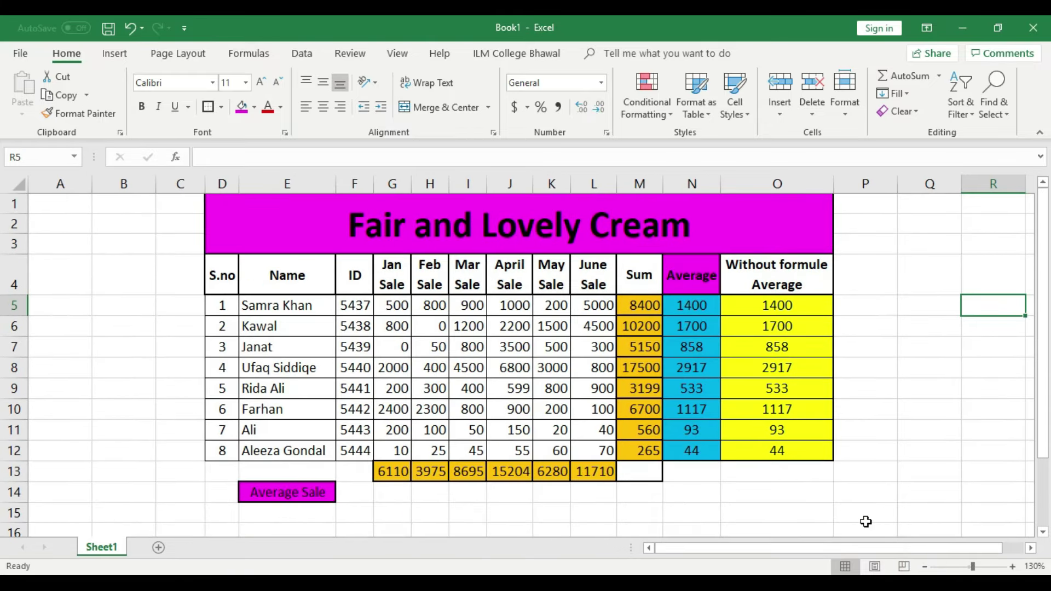
- Enter =AVERAGE(G5:G12) in G14, giving 764 for January sales
left_click(388, 495)
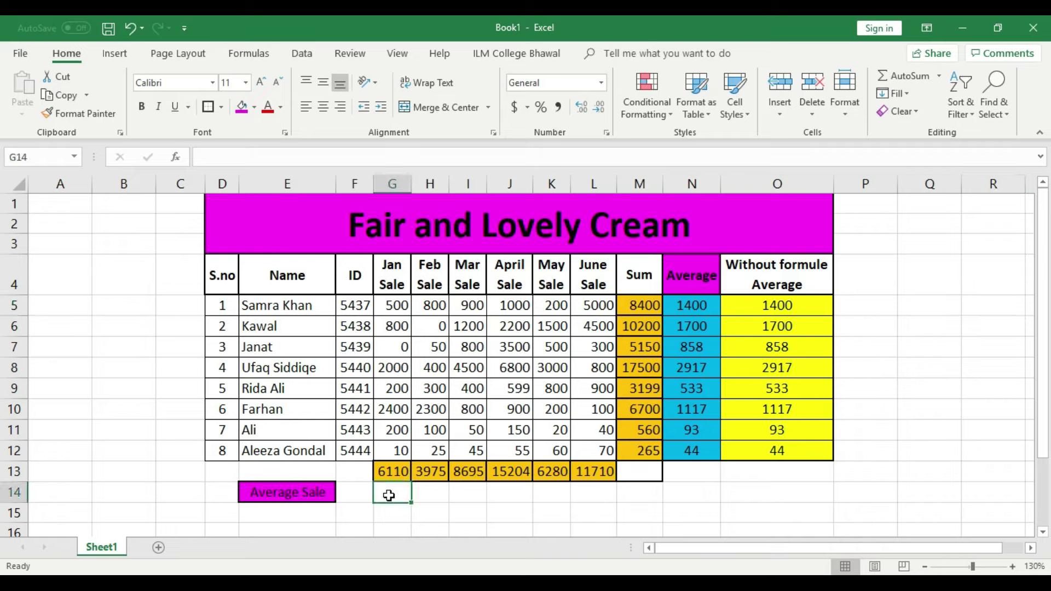
type("=")
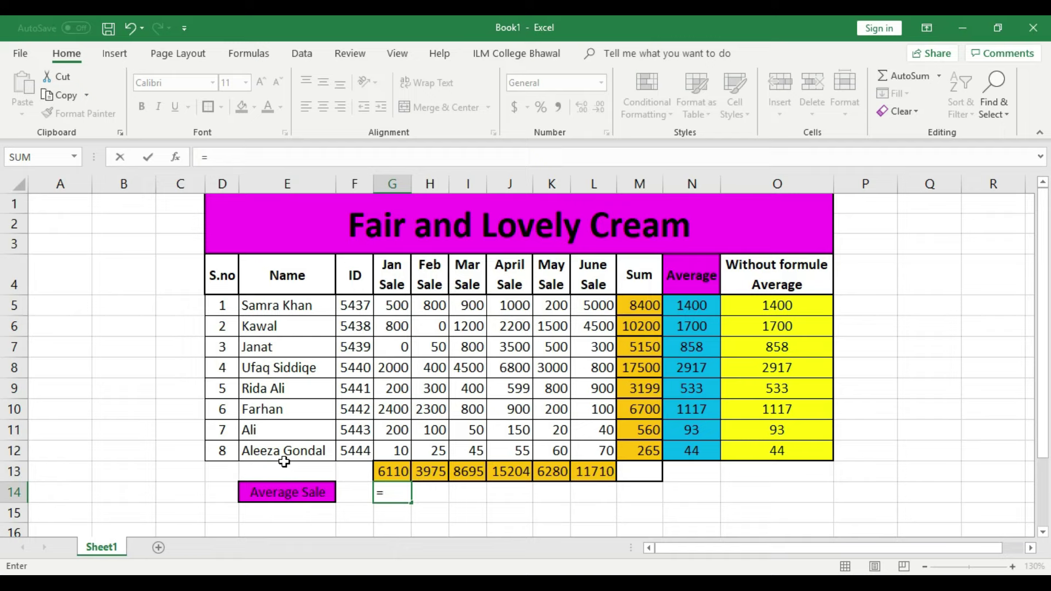
type("su")
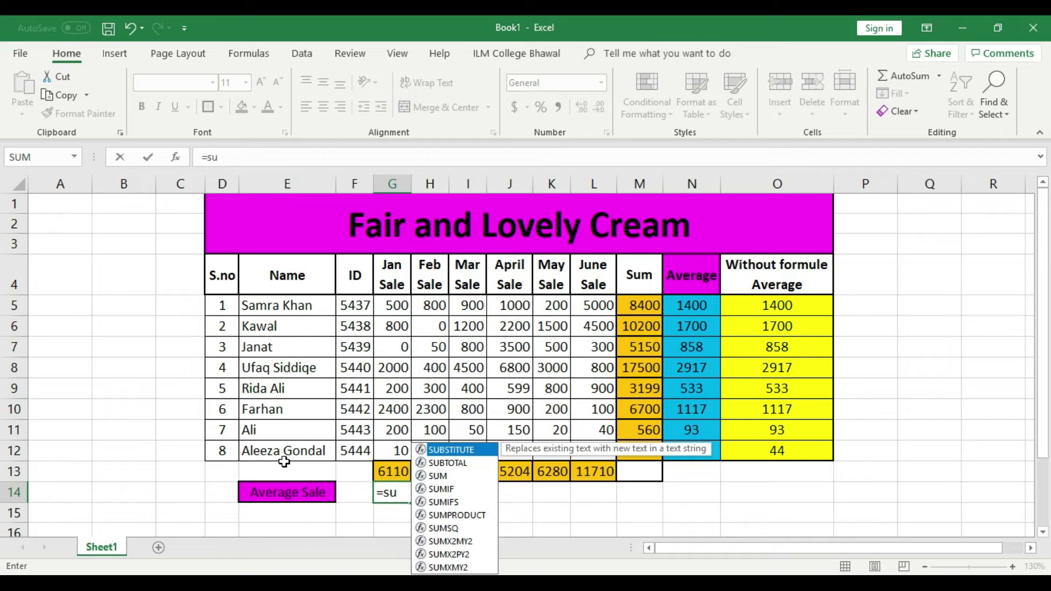
key("BackSpace")
key("BackSpace")
type("av")
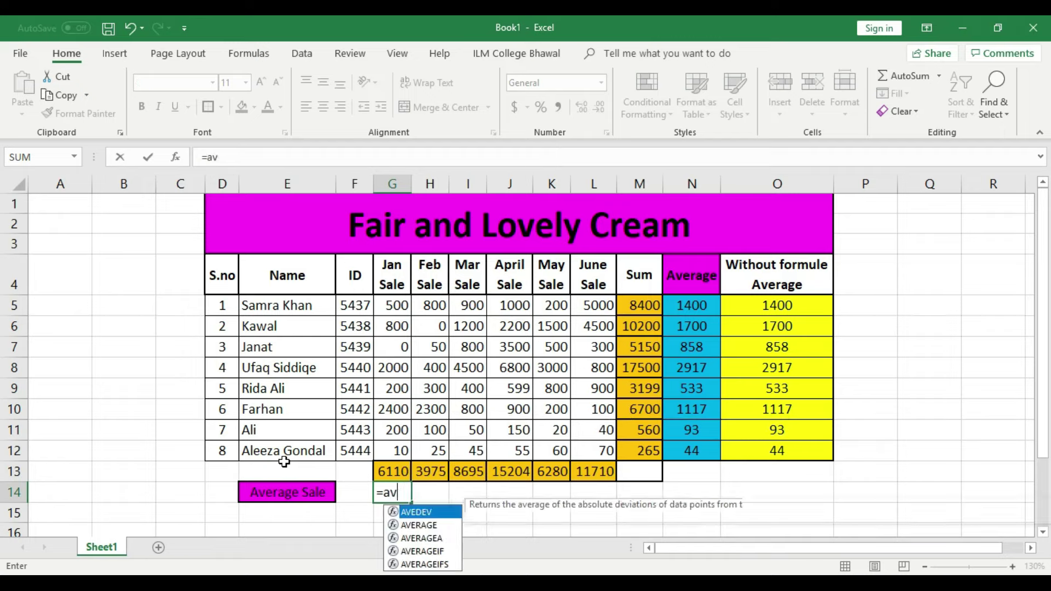
type("erage")
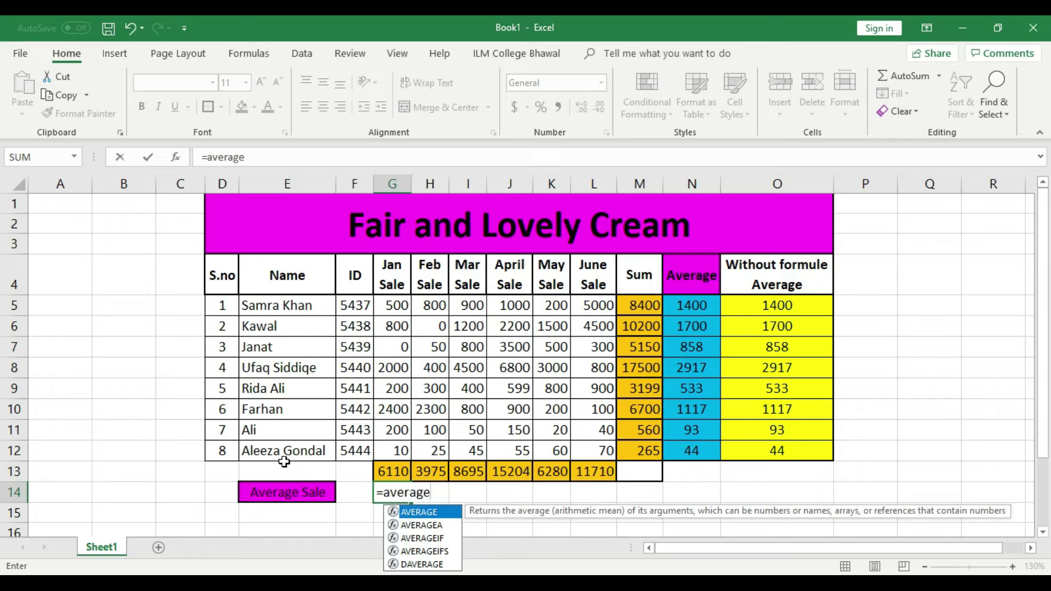
type("(")
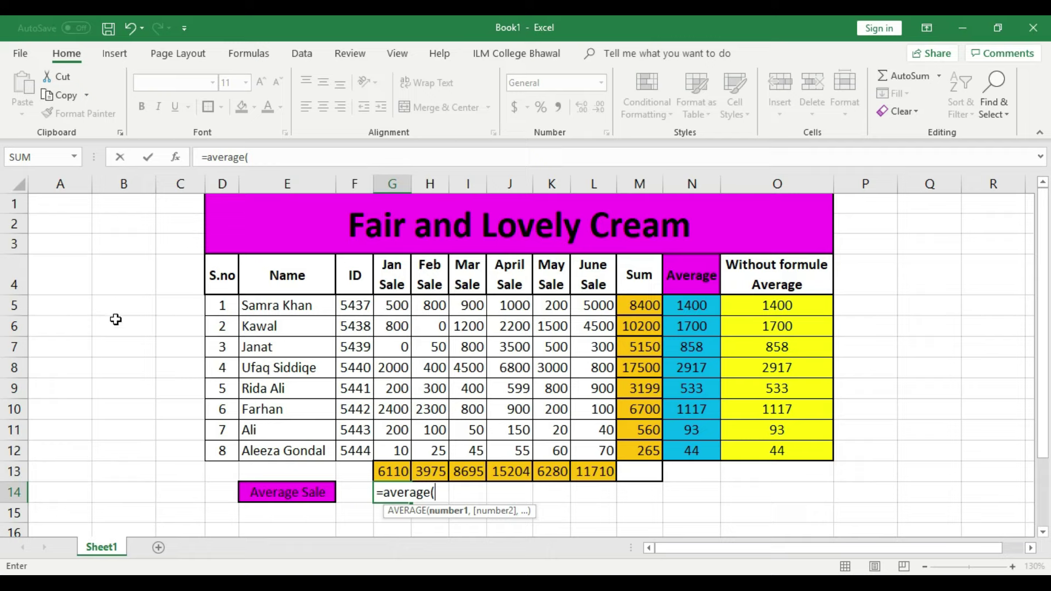
type("g5:")
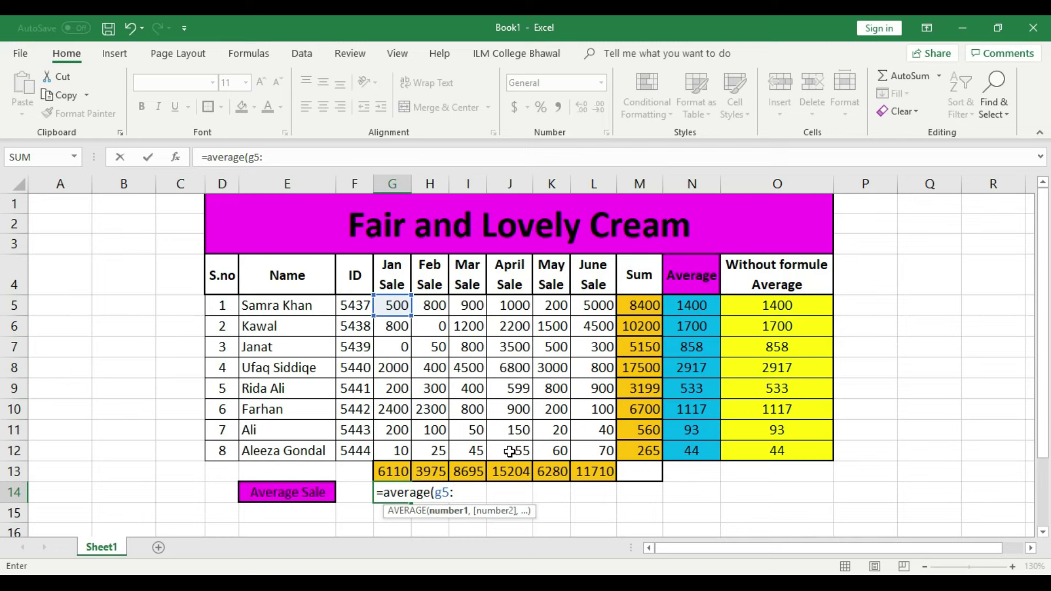
type("g8")
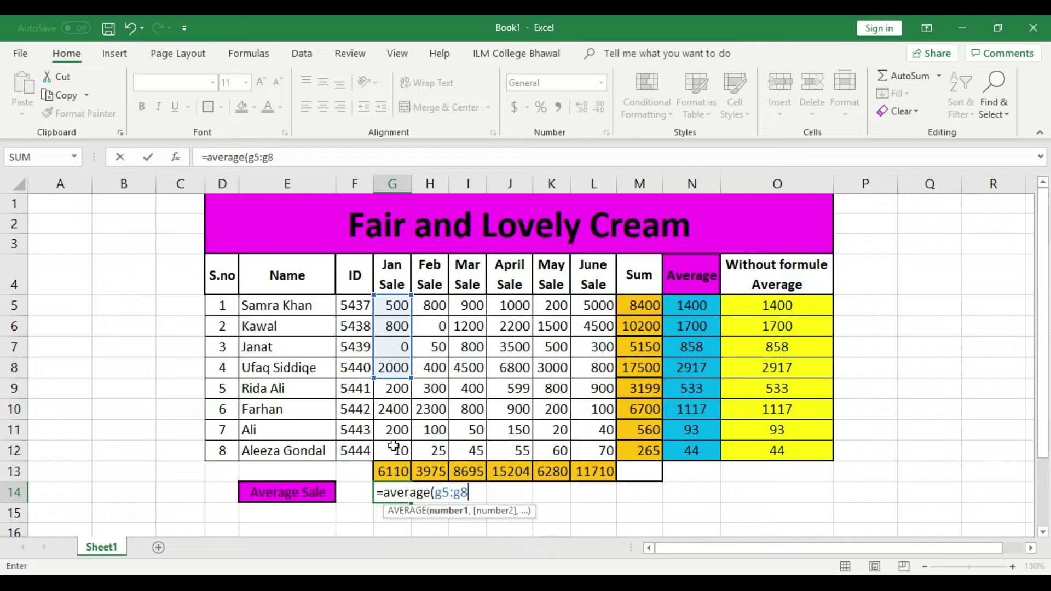
key("BackSpace")
type("12")
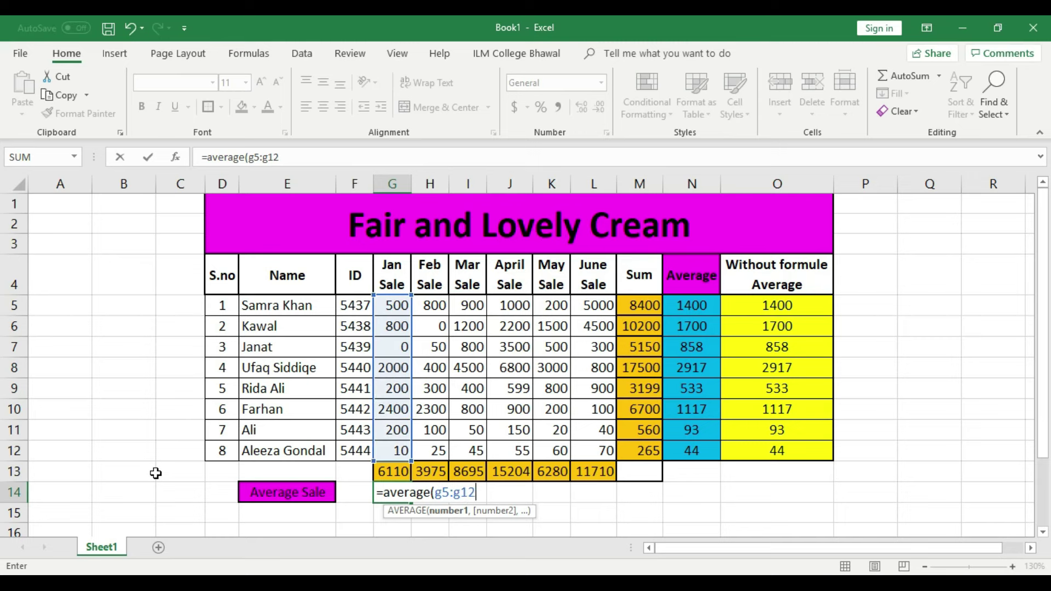
type(")")
key("Return")
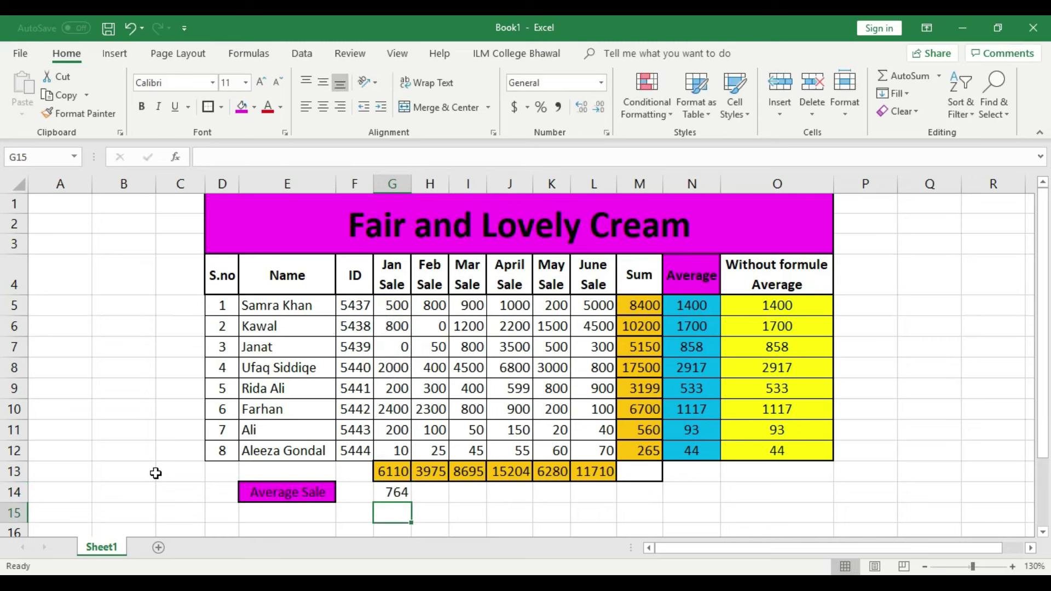
- Widen column G and format the G14 average as Number with 0 decimals, showing 764
left_click_drag(411, 184, 419, 181)
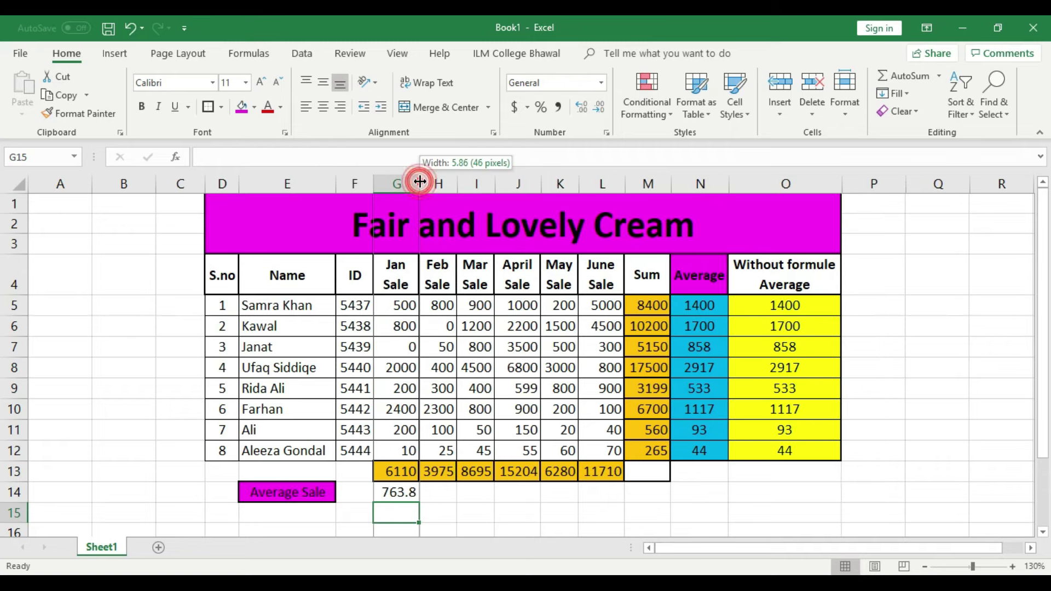
left_click_drag(419, 181, 420, 183)
right_click(395, 494)
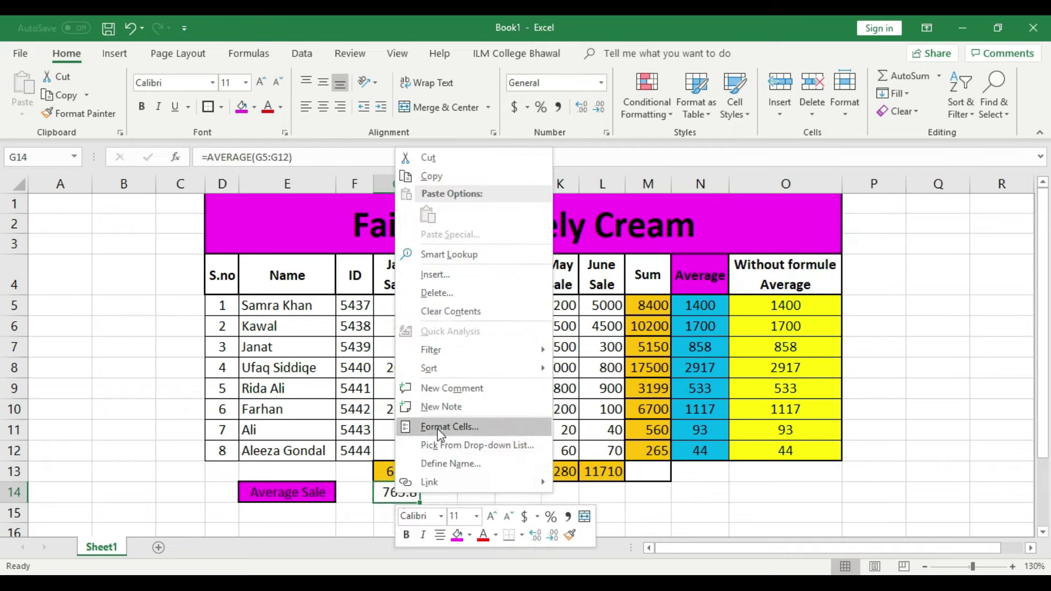
left_click(444, 427)
left_click(265, 294)
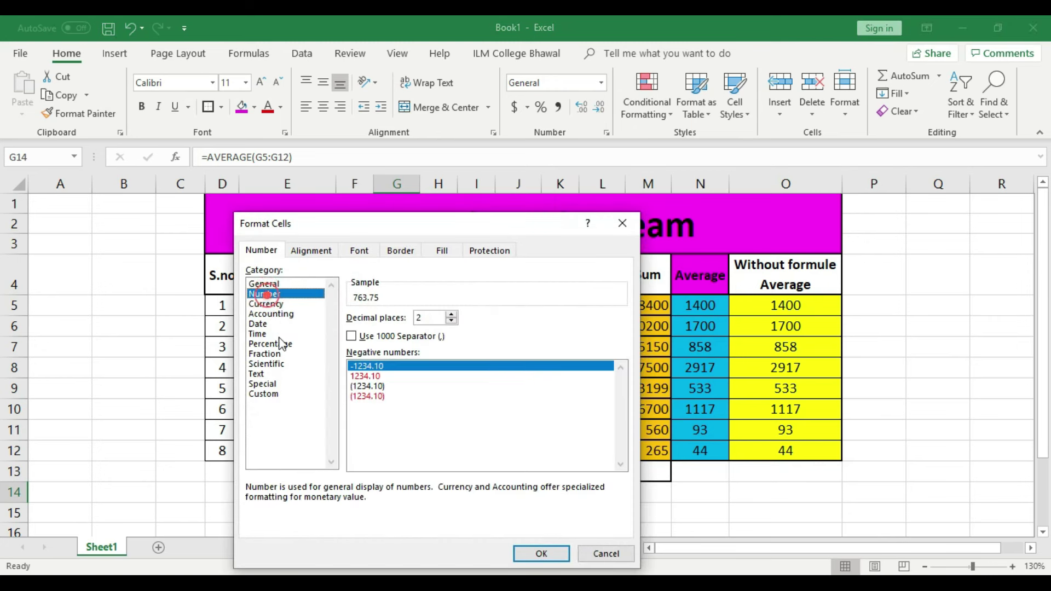
left_click(452, 323)
left_click(452, 323)
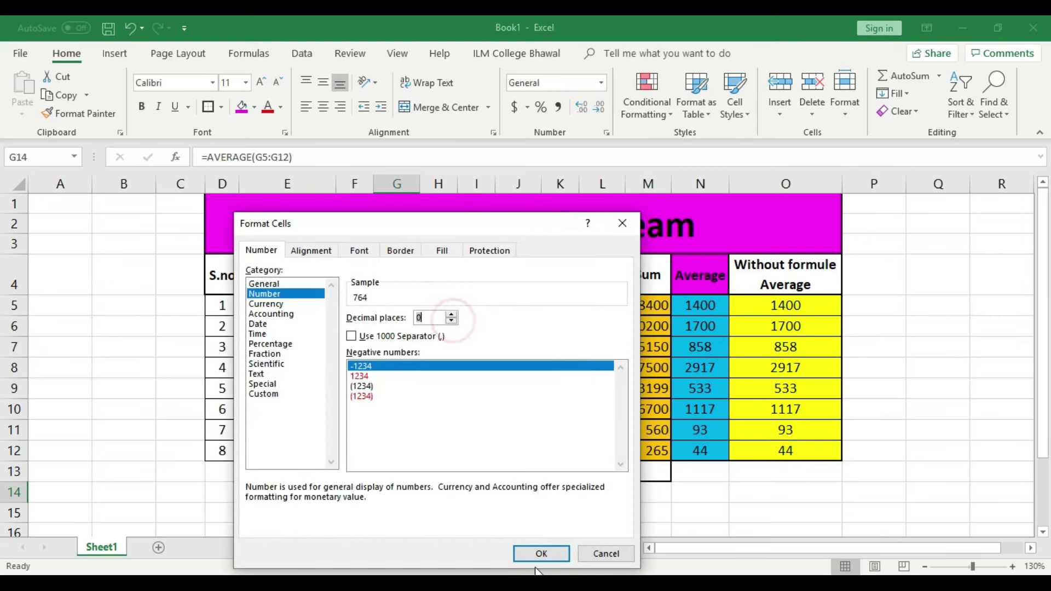
left_click(541, 554)
- Review the January total formula in G13 and the AVERAGE formula in G14
left_click(528, 509)
left_click(409, 494)
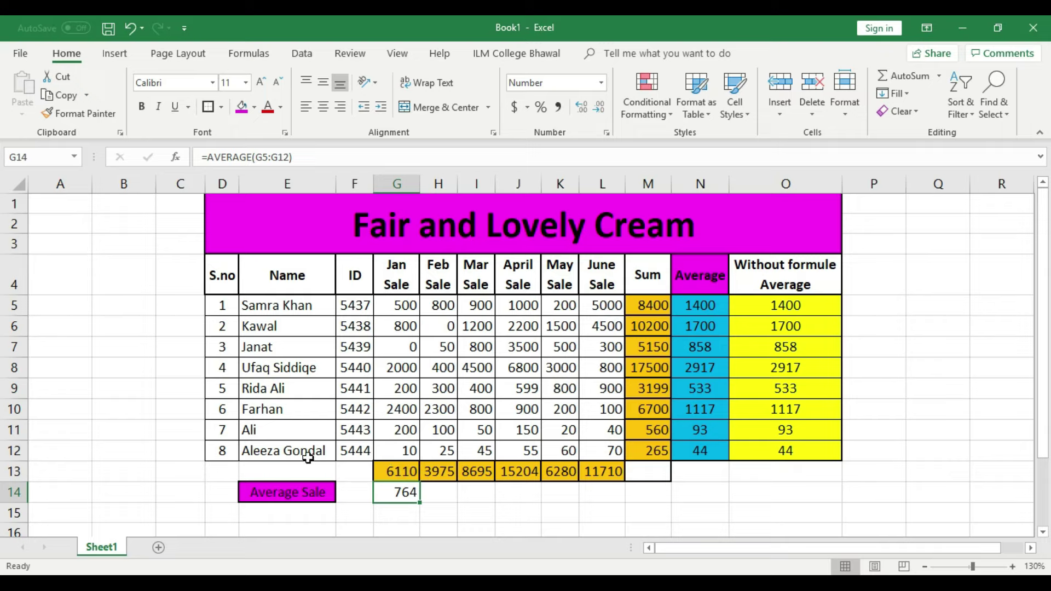
left_click(403, 474)
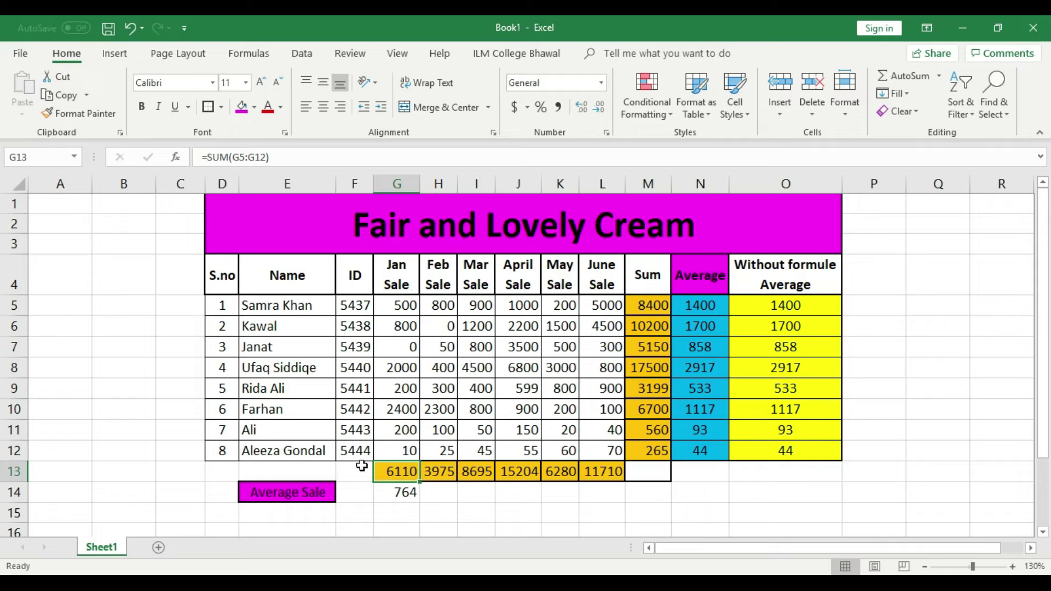
left_click(301, 451)
left_click(289, 409)
left_click(288, 349)
left_click(285, 306)
left_click(288, 348)
left_click(407, 492)
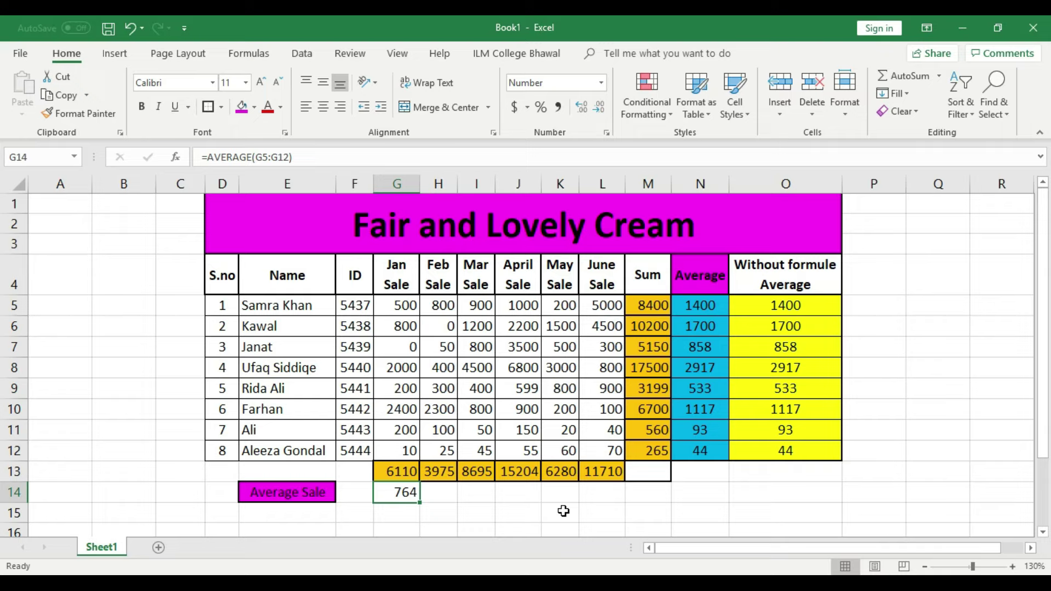
- Copy the Average Sale label into E15, retype it as 'Without Formula', and autofit column E
left_click(319, 491)
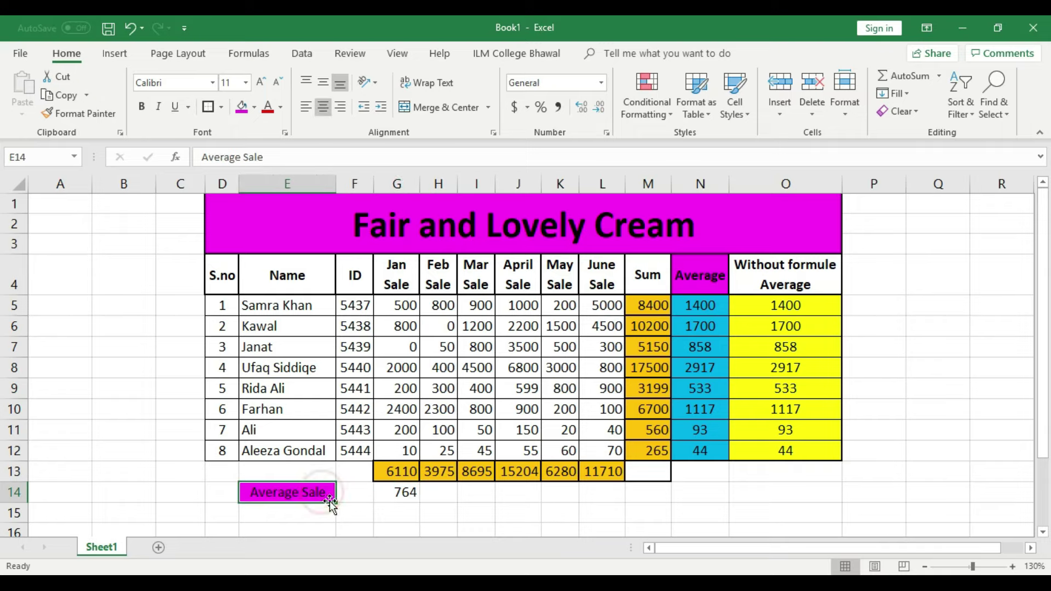
left_click_drag(337, 505, 335, 520)
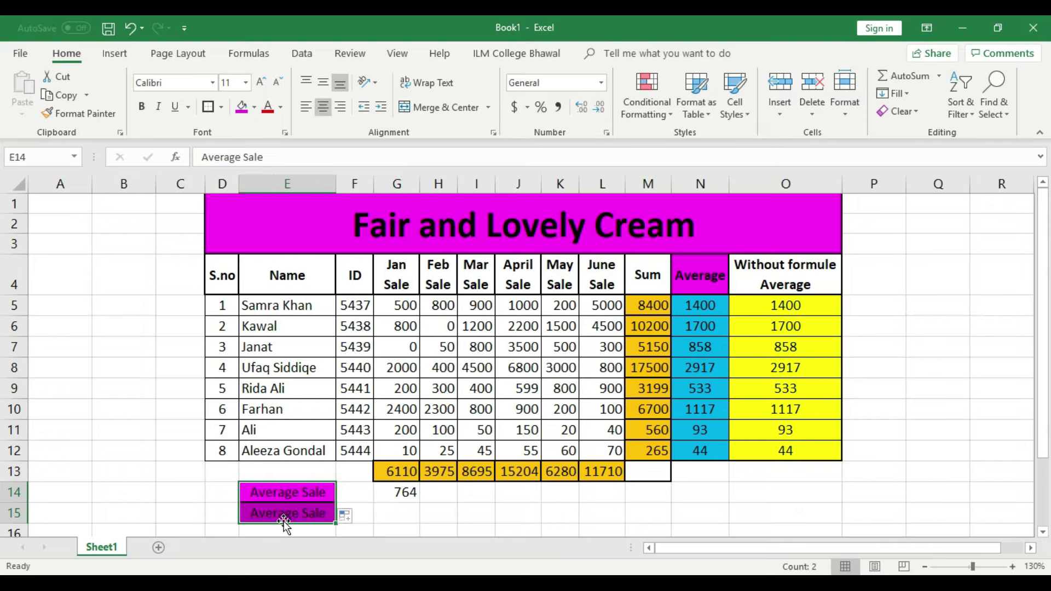
double_click(296, 514)
key("BackSpace")
key("BackSpace")
key("BackSpace")
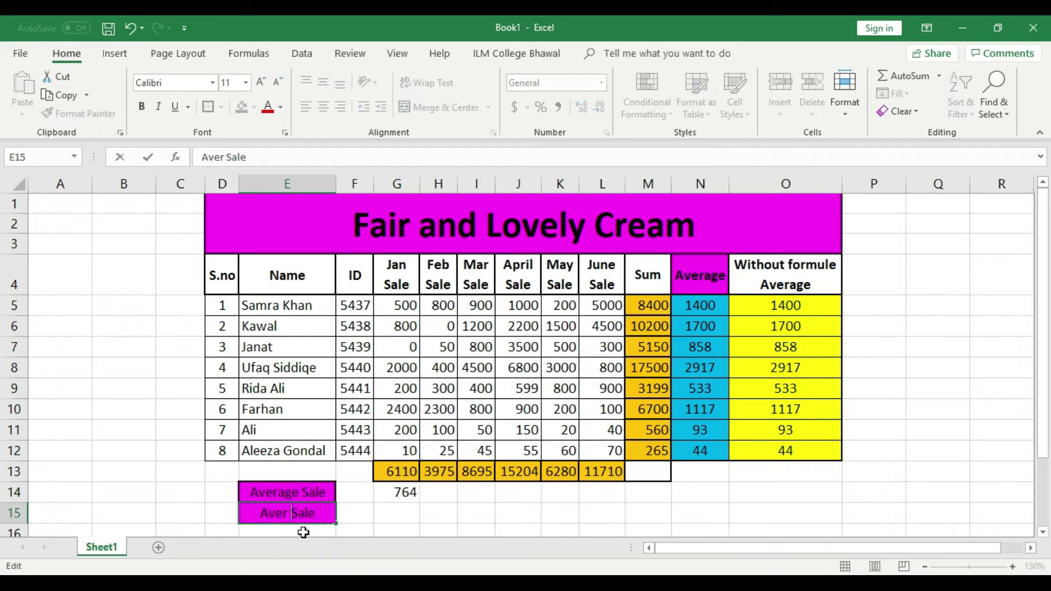
type("\\\\")
key("BackSpace")
key("BackSpace")
key("BackSpace")
key("Right")
key("Right")
key("Right")
key("BackSpace")
key("BackSpace")
key("BackSpace")
key("BackSpace")
key("BackSpace")
key("BackSpace")
key("BackSpace")
key("BackSpace")
type("Without Formula")
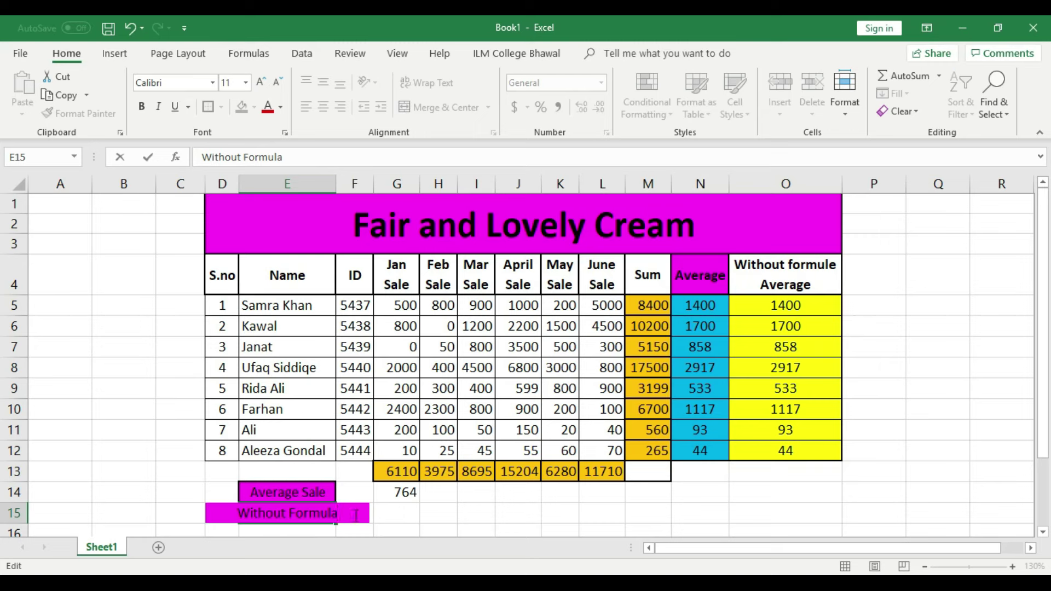
left_click(402, 517)
double_click(336, 181)
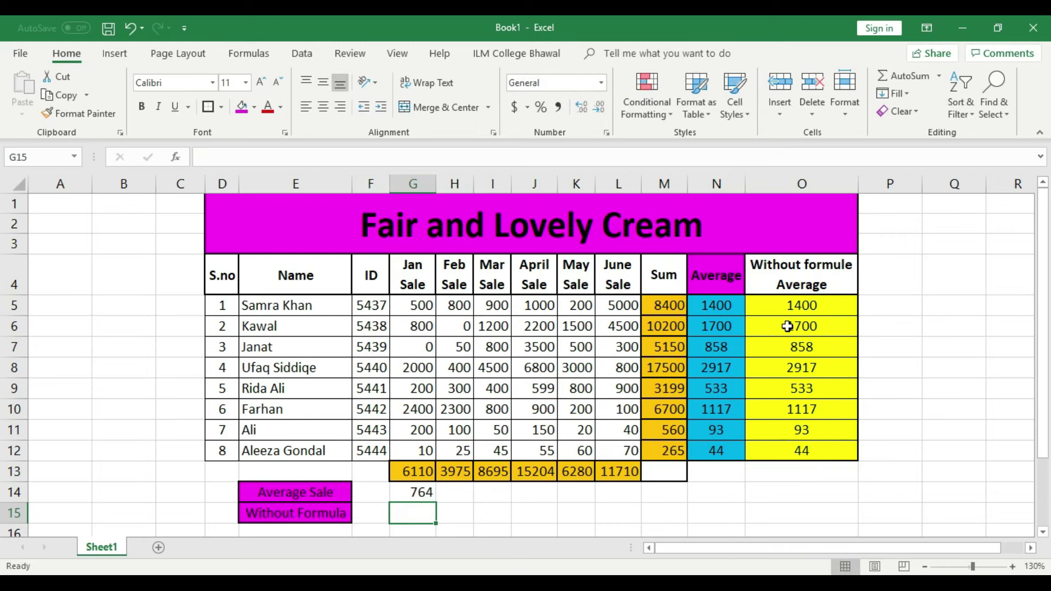
left_click(812, 307)
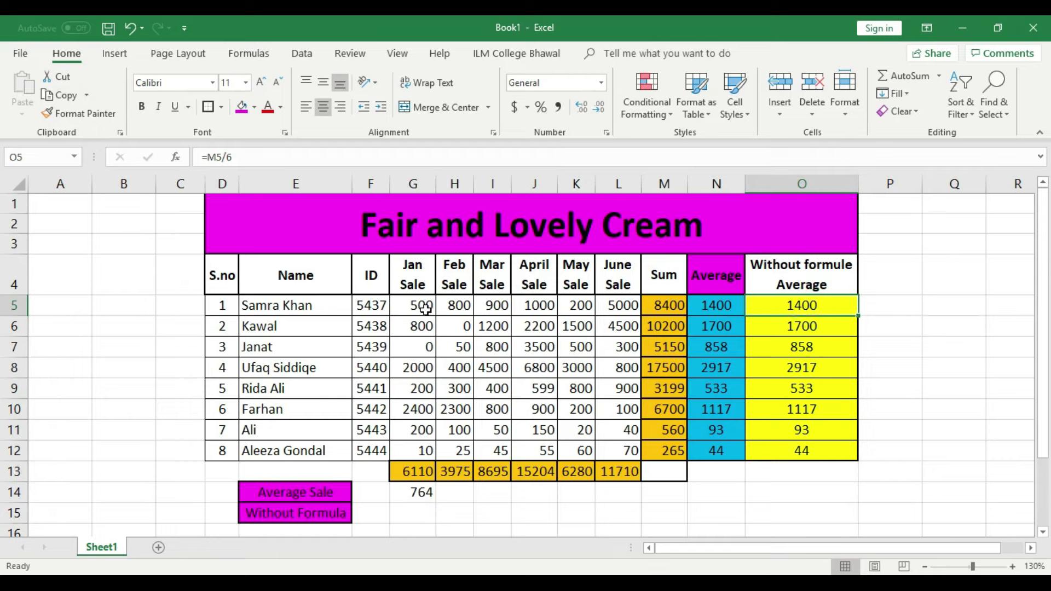
- Look over the January sales and count the salespeople to find the divisor
left_click_drag(426, 309, 605, 308)
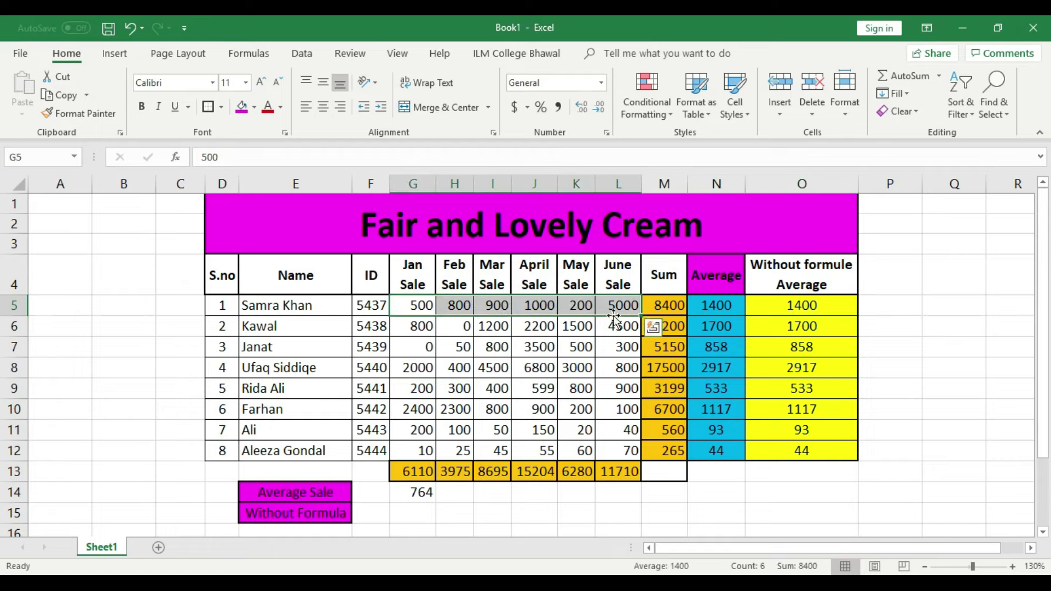
left_click(425, 513)
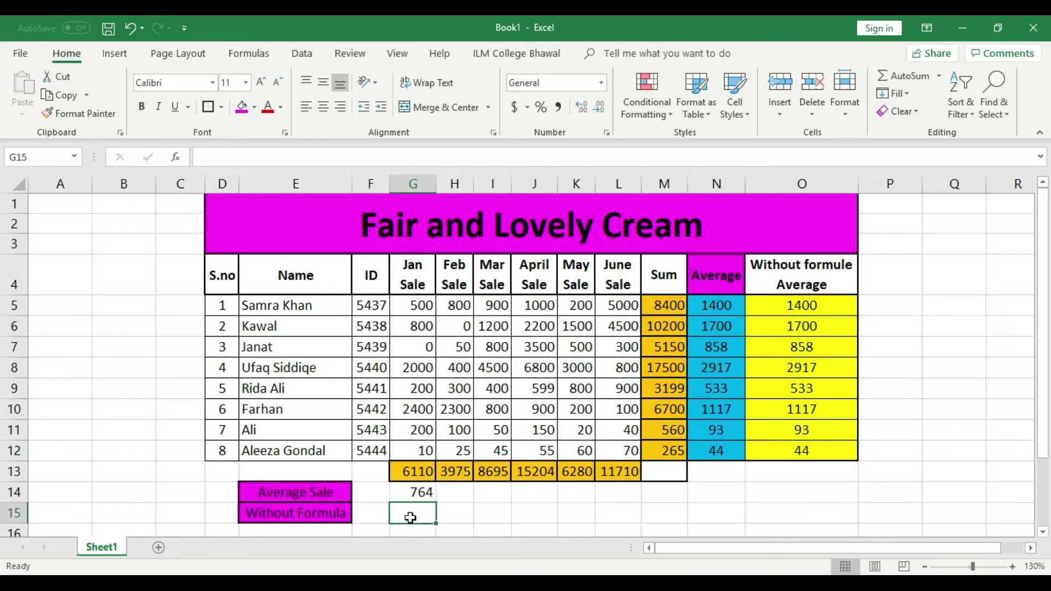
left_click_drag(419, 307, 418, 450)
left_click(304, 306)
left_click(304, 327)
left_click(304, 347)
left_click(304, 368)
left_click(304, 388)
left_click(306, 406)
left_click(310, 430)
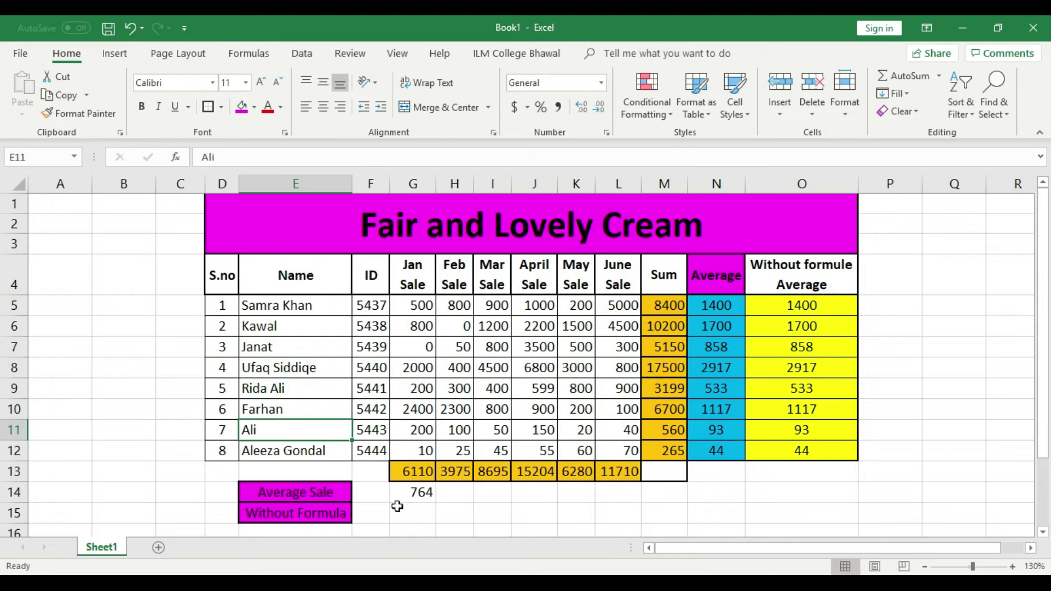
- Enter =G13/8 in G15 to average January sales by hand
left_click(421, 518)
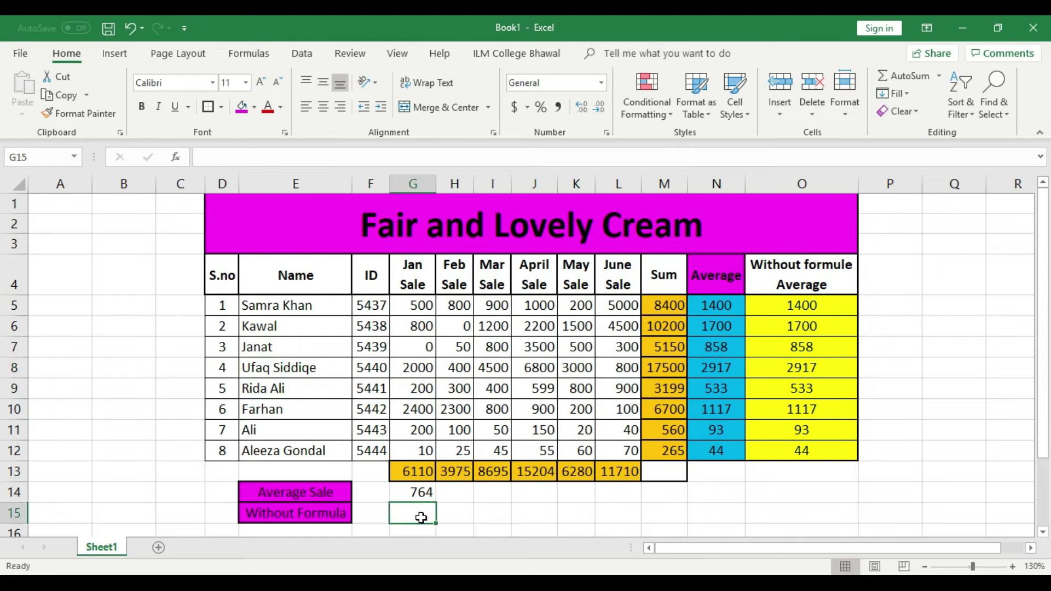
type("=")
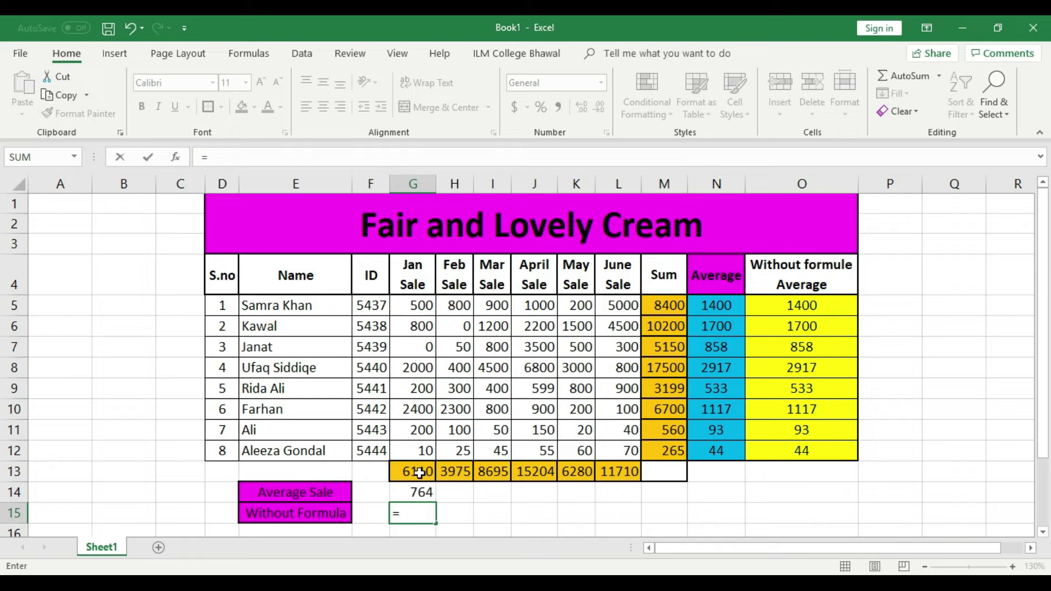
left_click(420, 473)
type("/8")
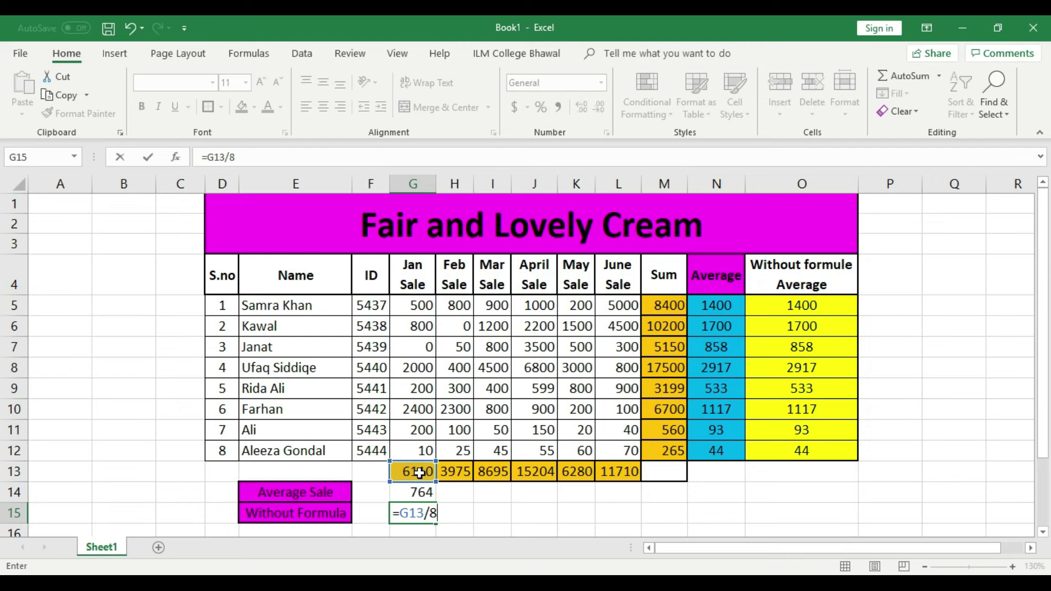
key("Return")
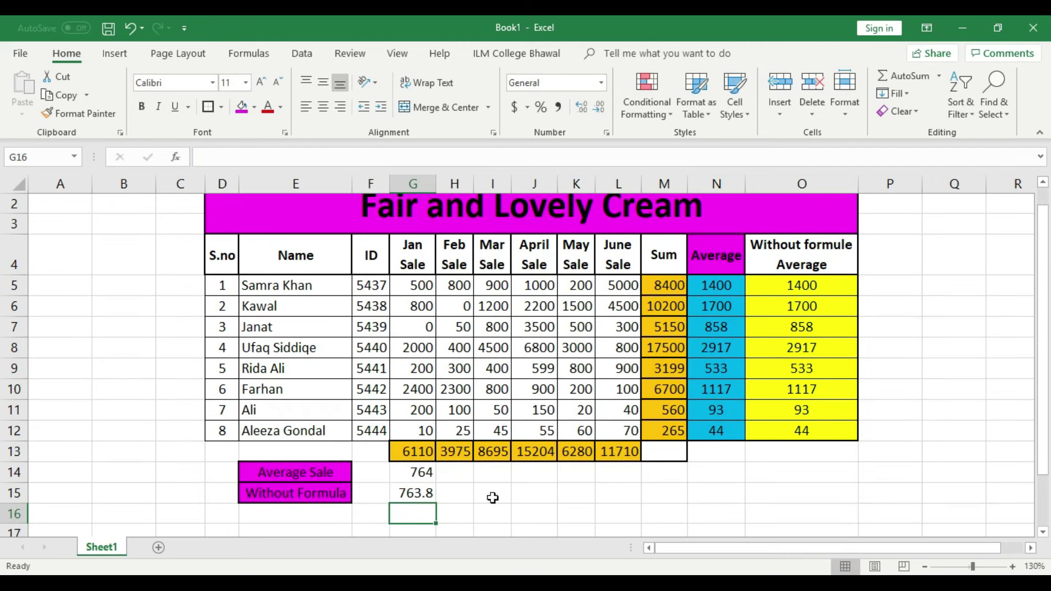
- Format G15 as Number with 0 decimal places so it shows 764
right_click(424, 499)
left_click(476, 432)
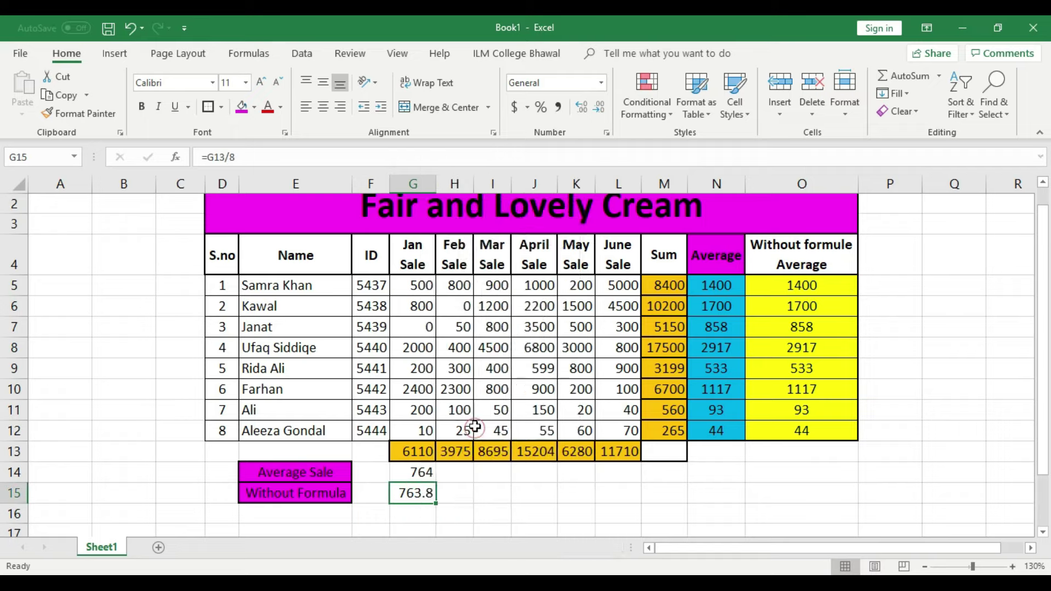
left_click(303, 294)
left_click(489, 321)
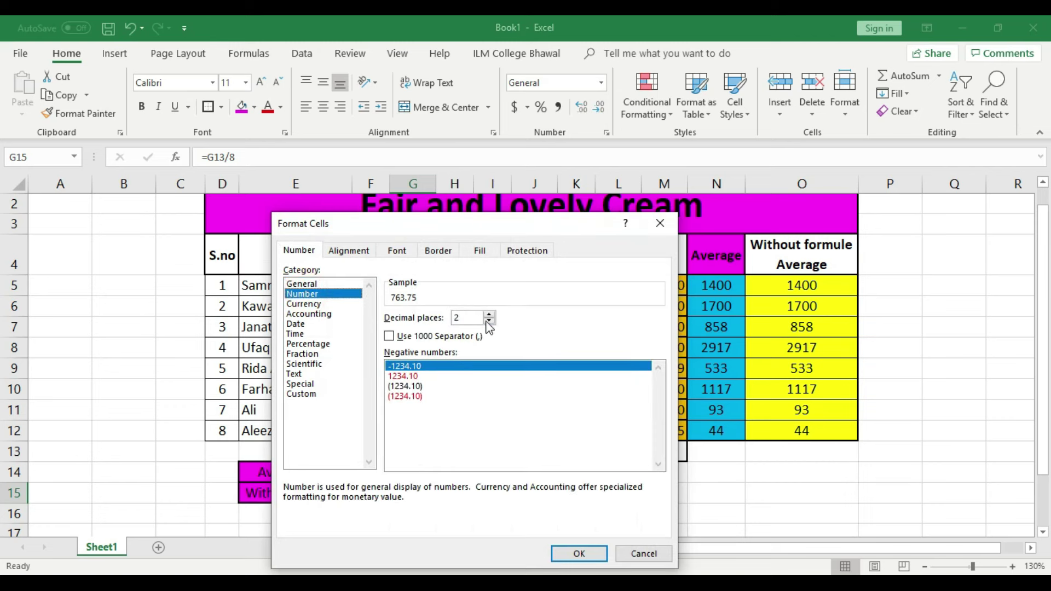
left_click(489, 321)
left_click(580, 553)
left_click(524, 495)
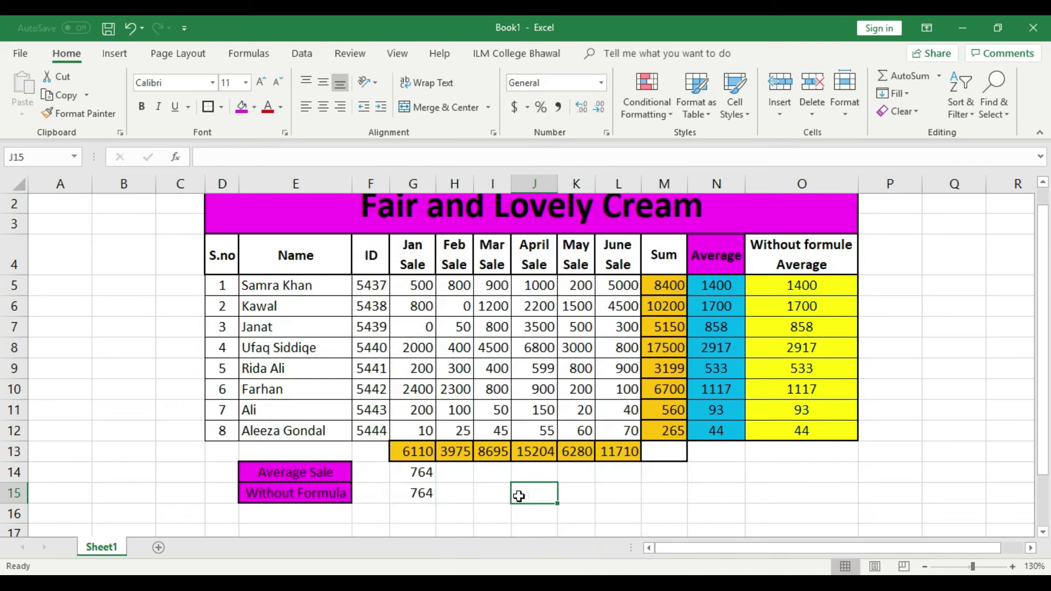
- Compare the AVERAGE formula in G14 with the divide formula in G15
left_click(426, 474)
left_click(427, 497)
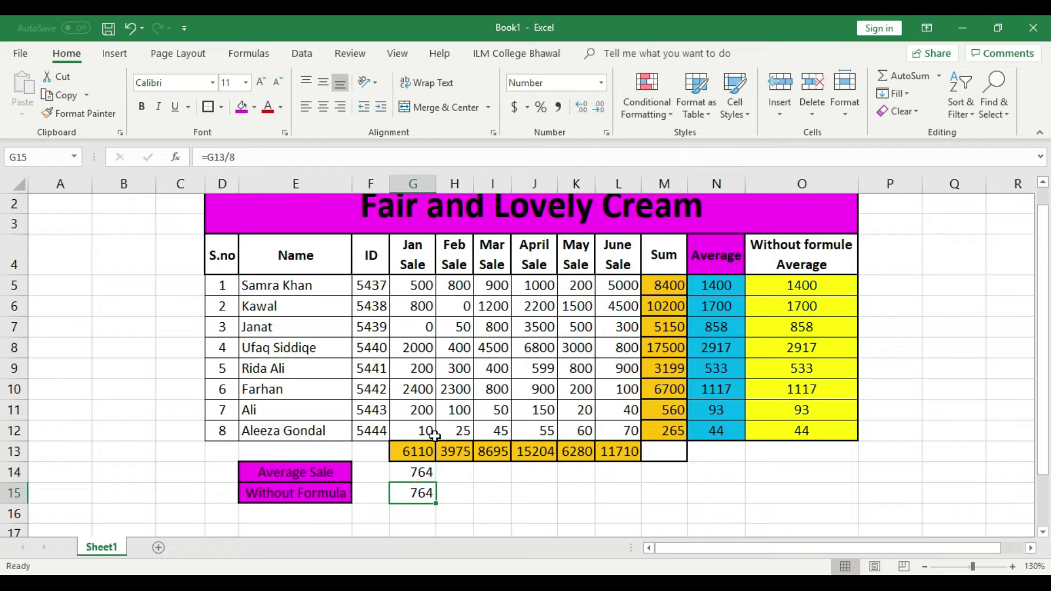
left_click(423, 476)
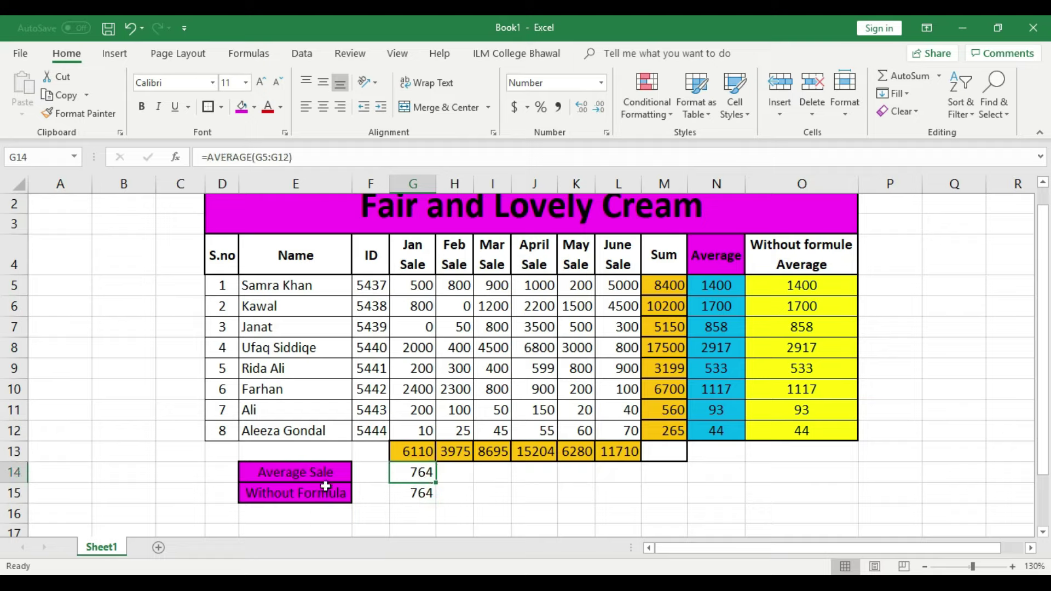
left_click(415, 496)
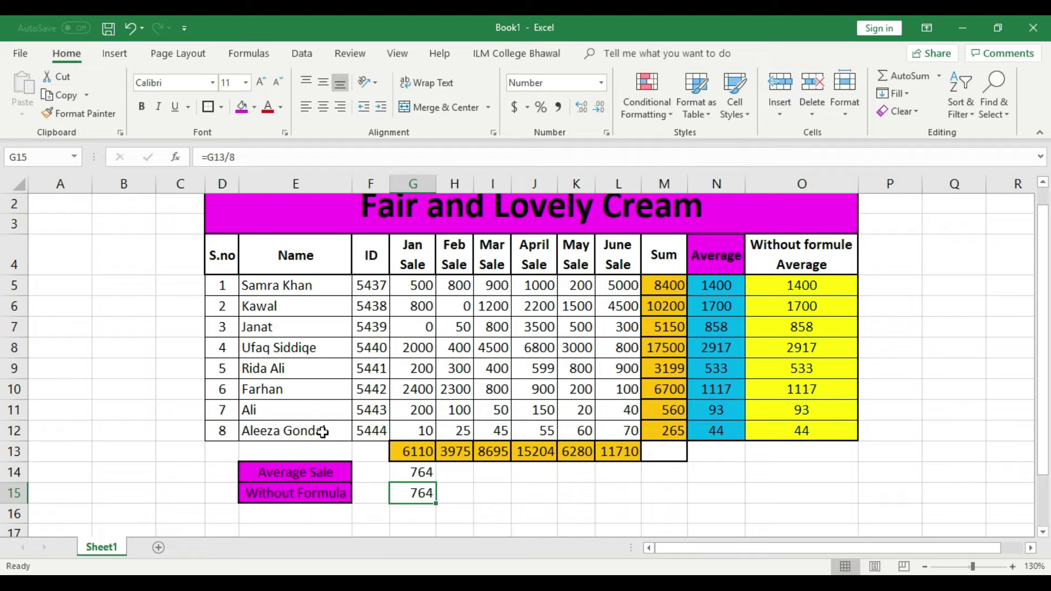
left_click(423, 474)
- Fill the G14 AVERAGE formula across to L14 and the G15 divide formula across to L15
left_click_drag(436, 484, 625, 489)
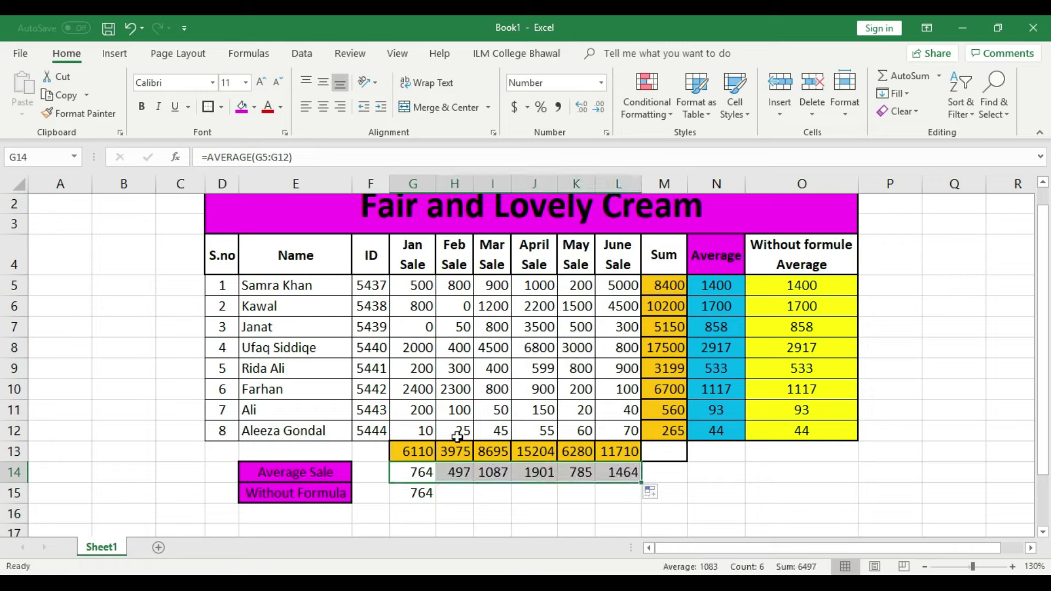
left_click(459, 474)
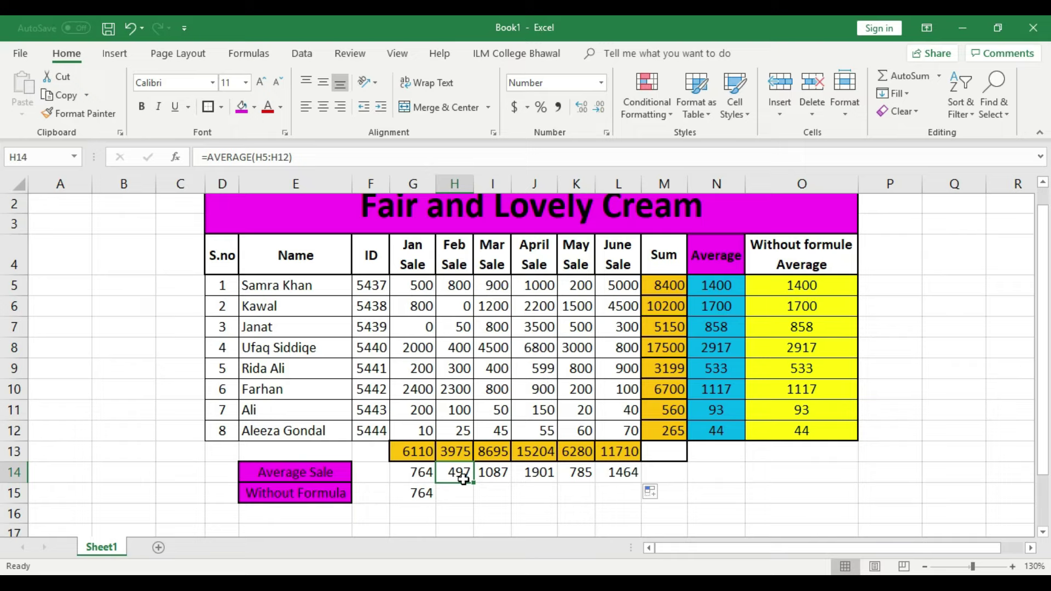
left_click(483, 475)
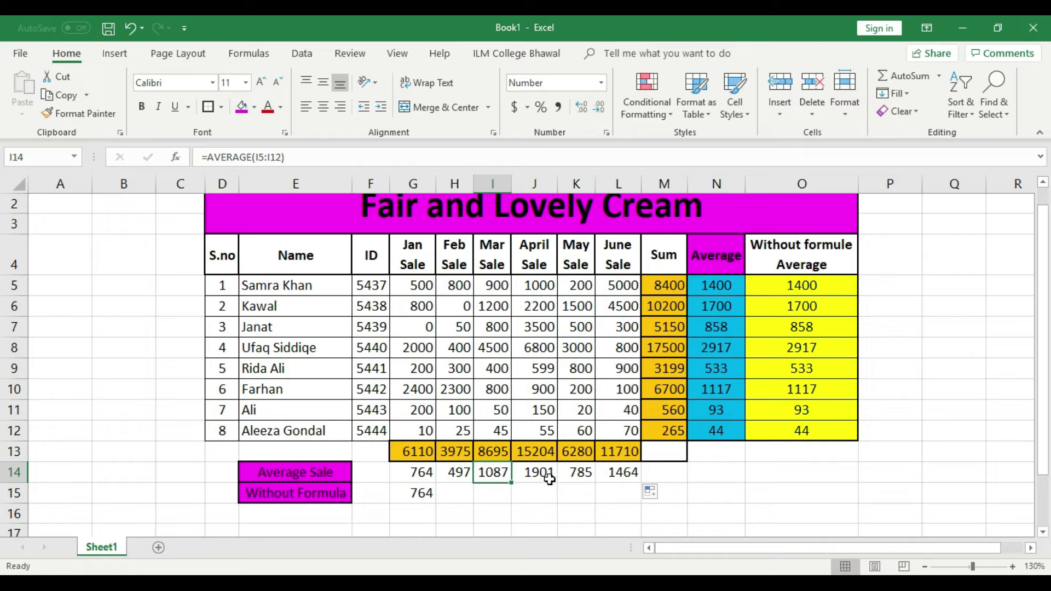
left_click(549, 479)
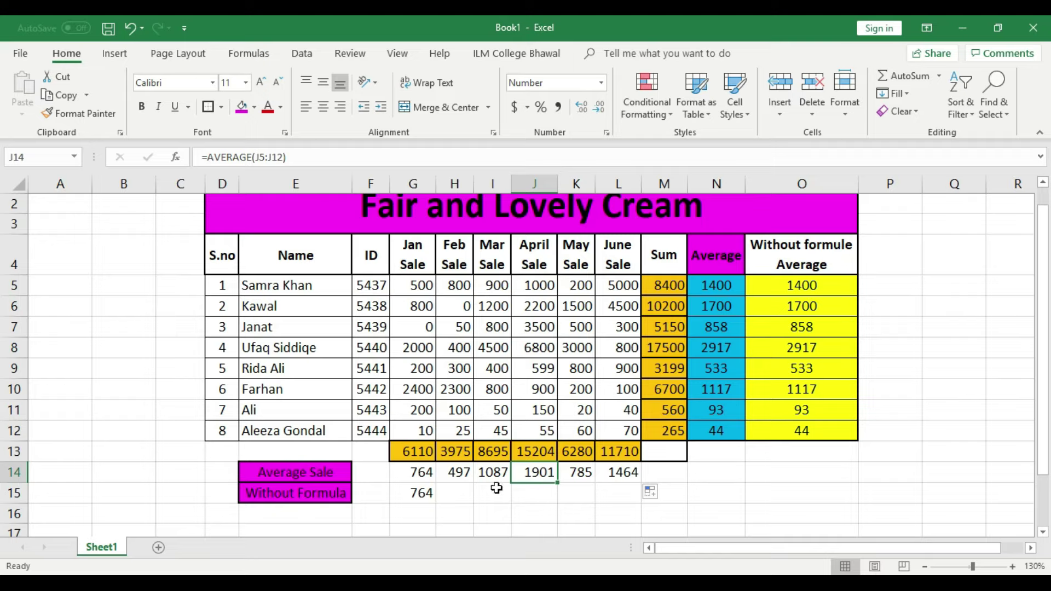
left_click(416, 495)
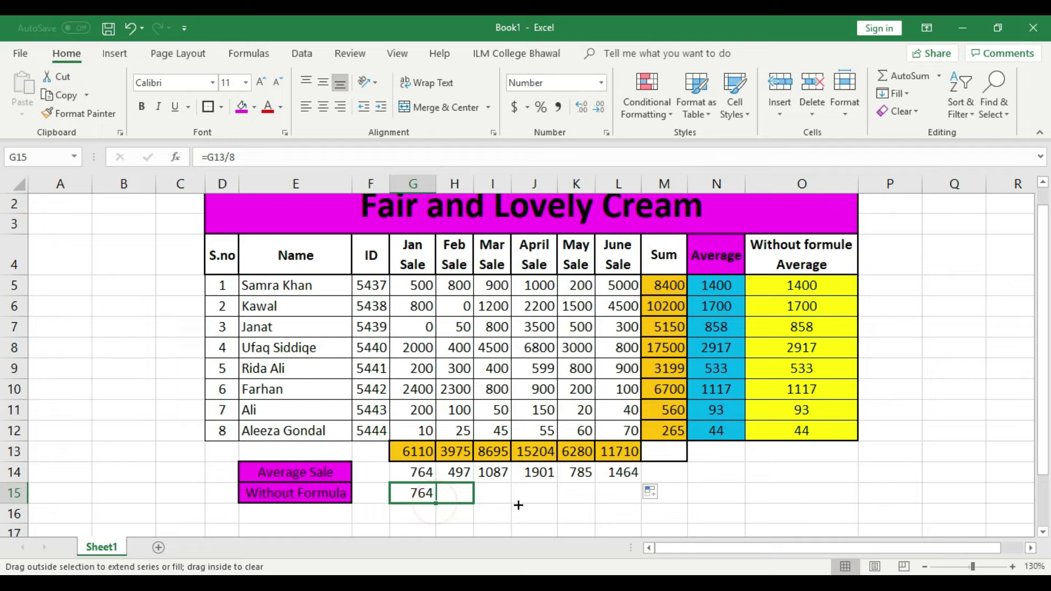
left_click_drag(436, 503, 632, 508)
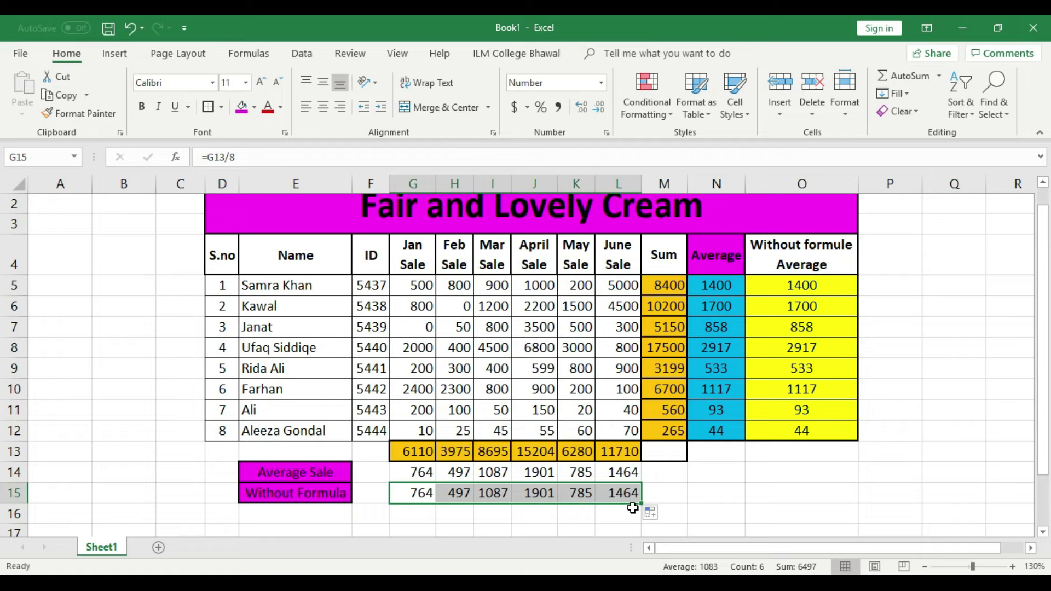
- Shade both average rows G14:L15 yellow and apply All Borders to every cell
left_click(242, 108)
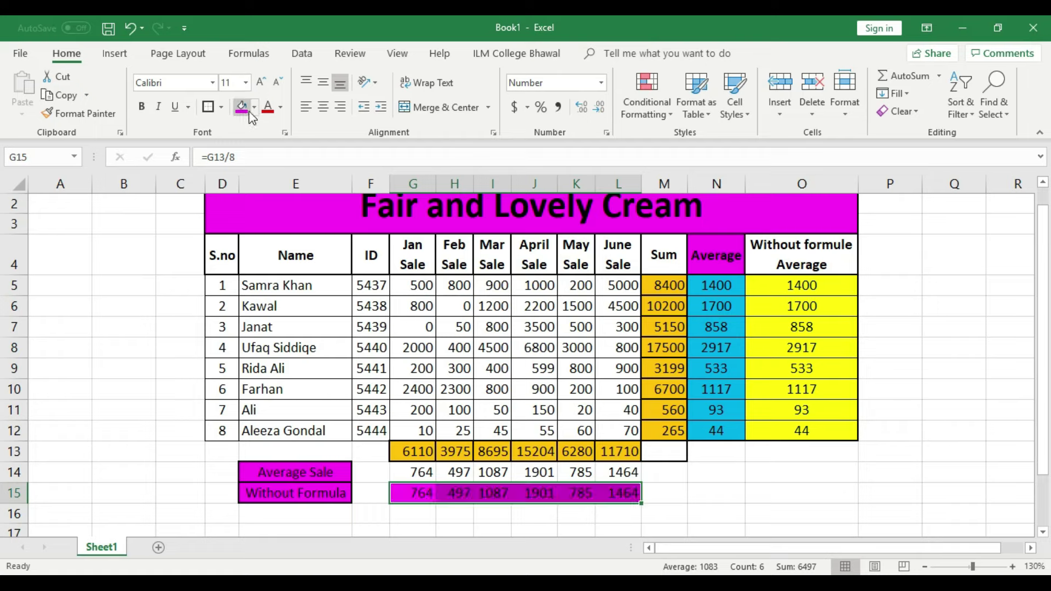
left_click(254, 107)
left_click(278, 227)
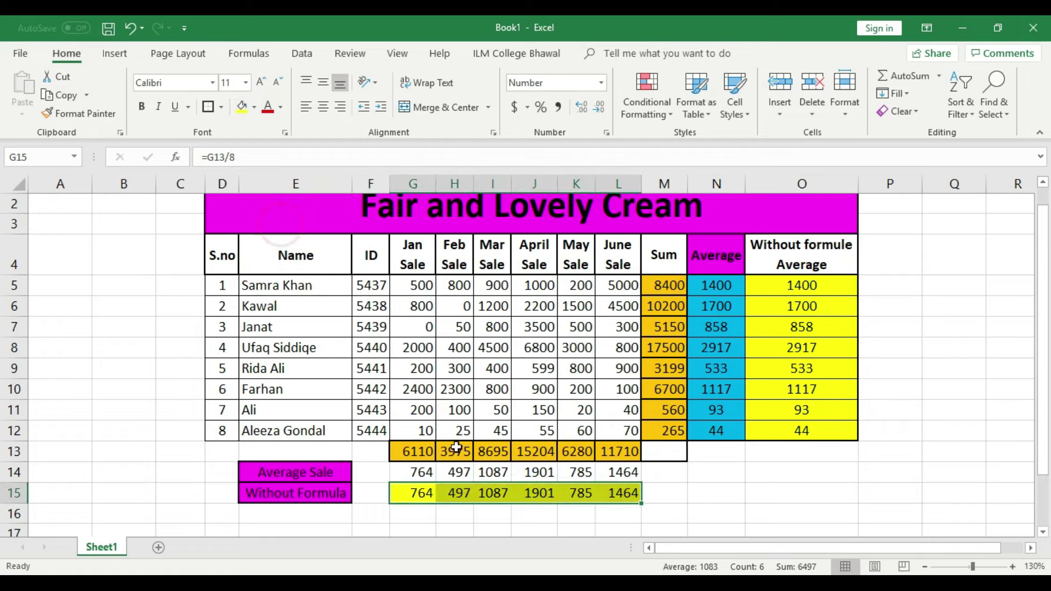
mouse_move(418, 472)
left_mouse_down()
mouse_move(624, 472)
mouse_move(426, 469)
left_mouse_up()
left_click(242, 108)
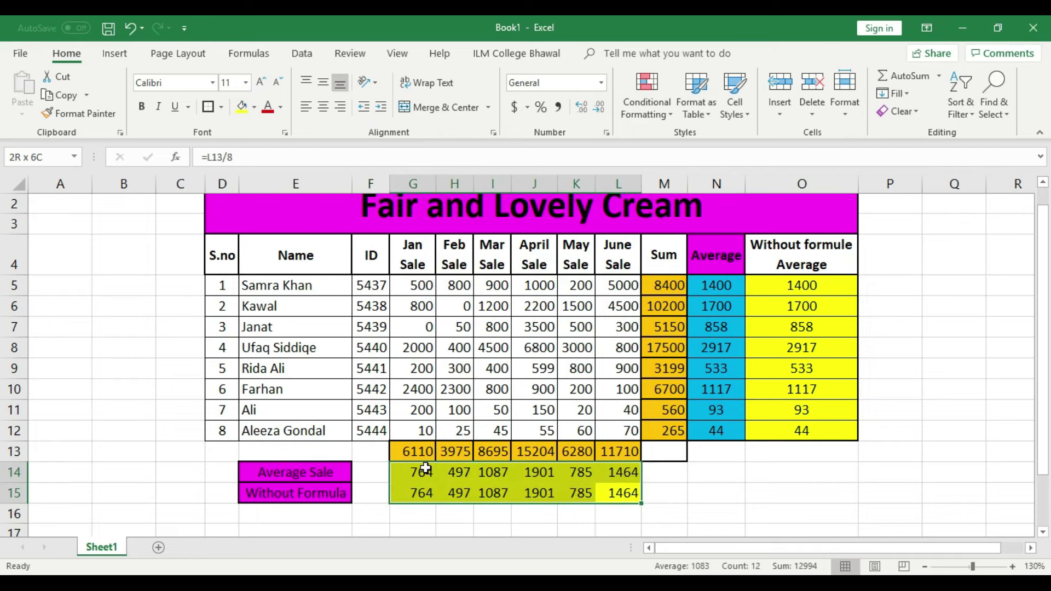
left_click(221, 108)
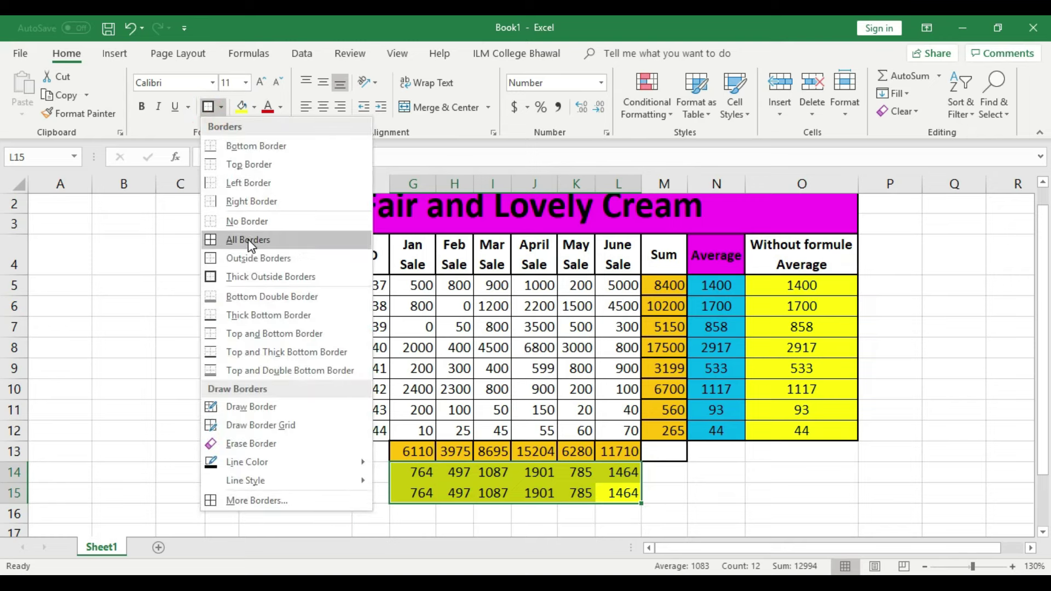
left_click(248, 241)
left_click(693, 490)
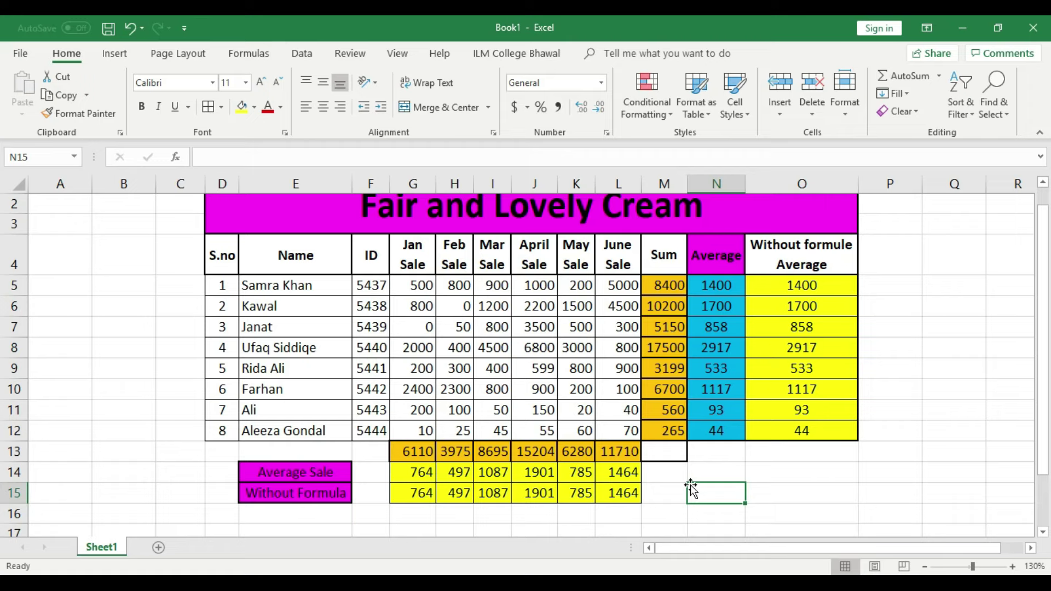
- Merge E17:N18 into a vertically centred 'My College' title
scroll(691, 489, "up", 1)
left_click(872, 446)
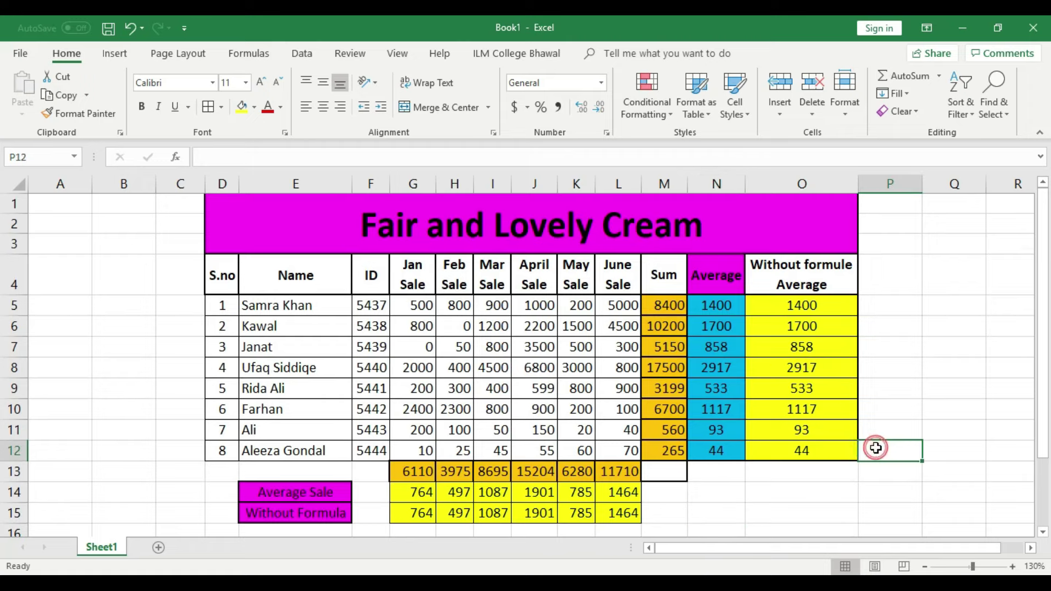
scroll(861, 445, "down", 2)
scroll(857, 445, "down", 2)
scroll(852, 445, "down", 1)
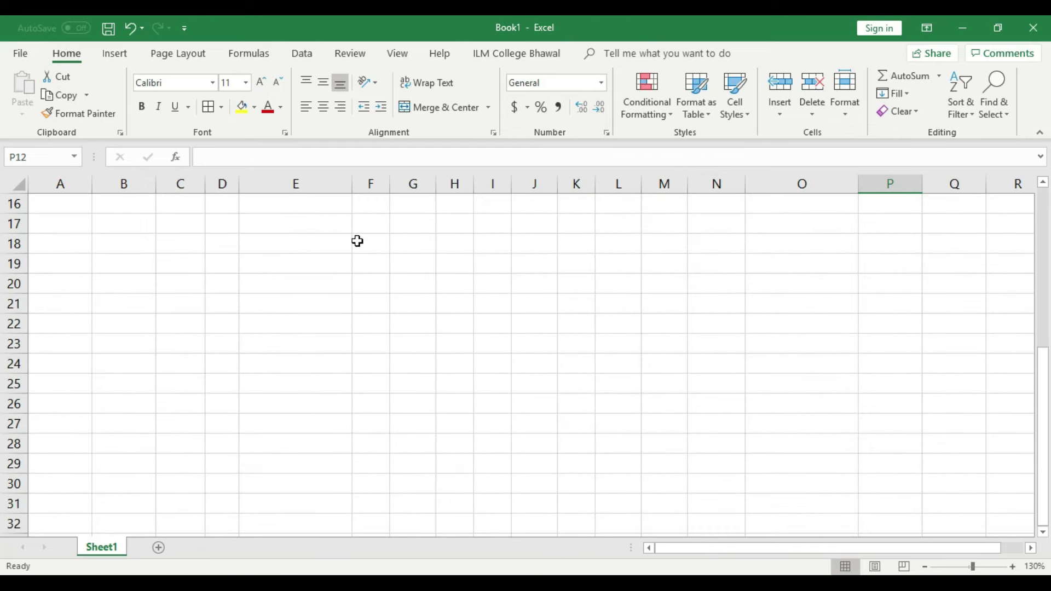
left_click_drag(307, 224, 716, 238)
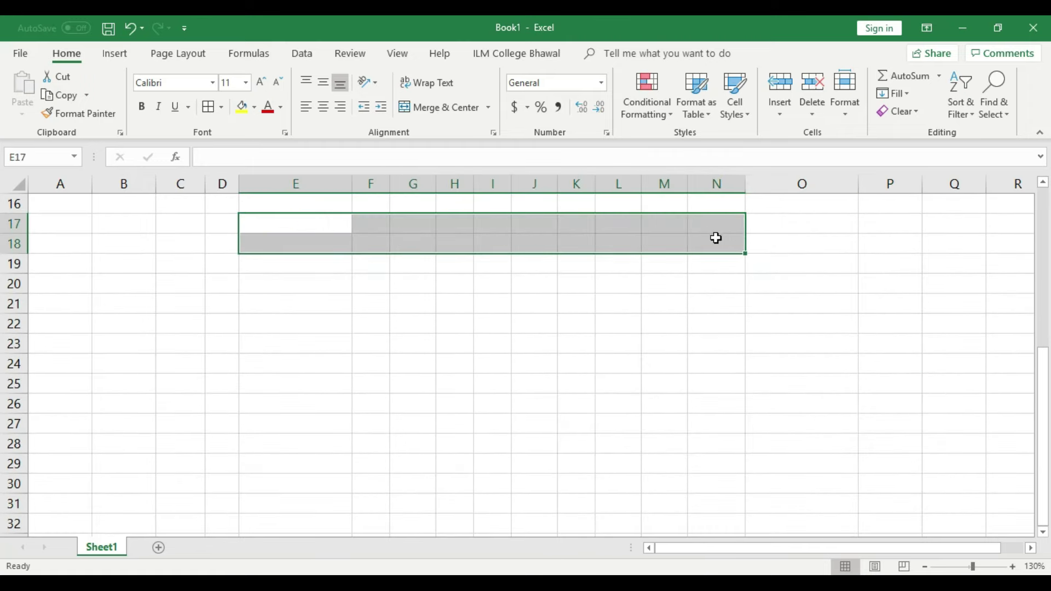
left_click(445, 108)
double_click(501, 235)
type("My College")
key("Return")
left_click(527, 244)
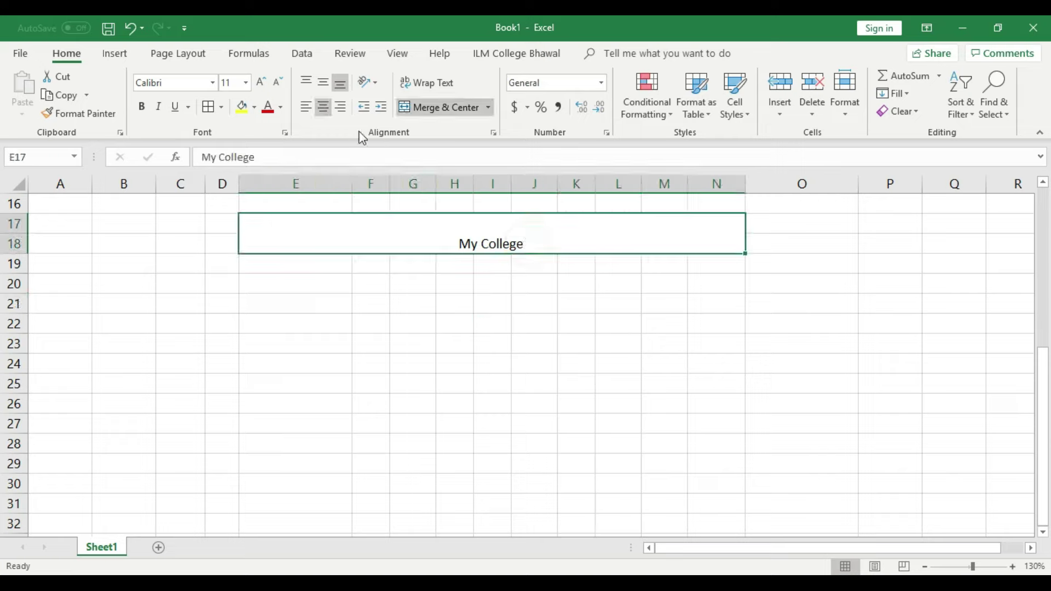
left_click(326, 88)
left_click(493, 383)
- Merge E20:H21 into a vertically centred box holding 100 and fill it yellow
left_click_drag(328, 285, 442, 304)
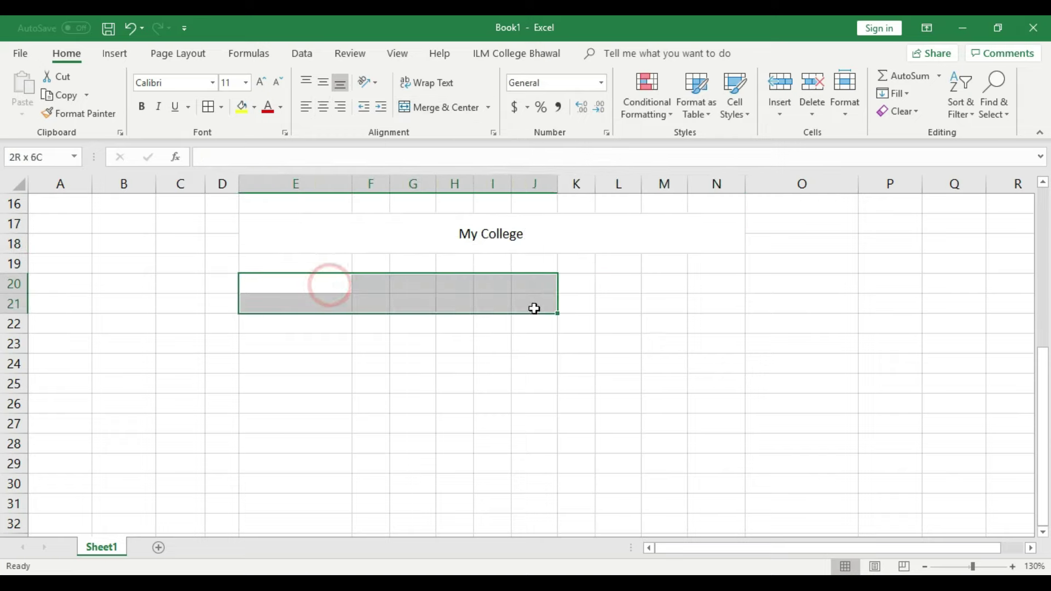
left_click(446, 107)
left_click(516, 441)
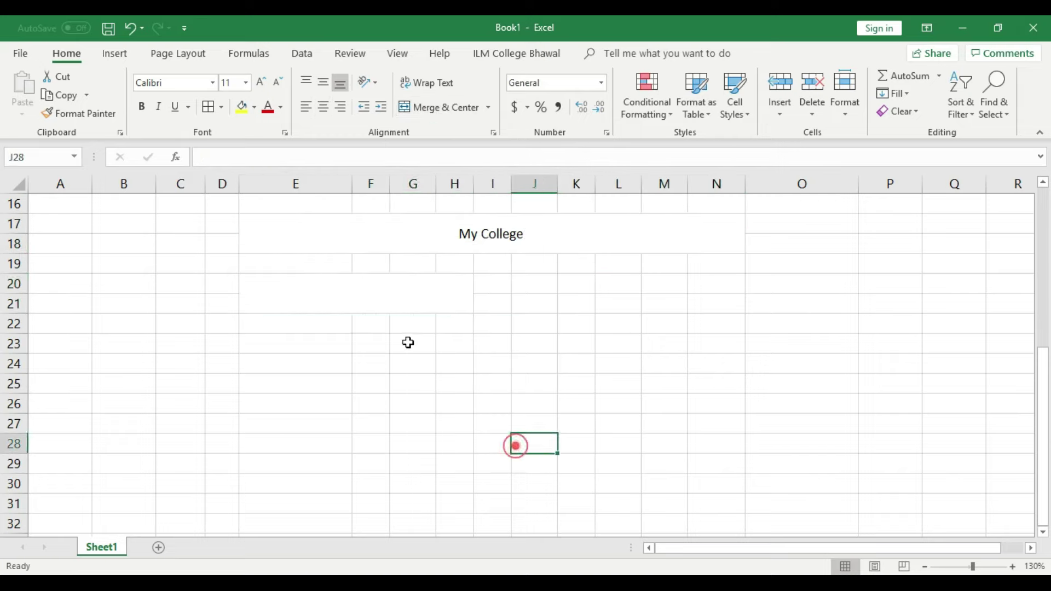
double_click(411, 296)
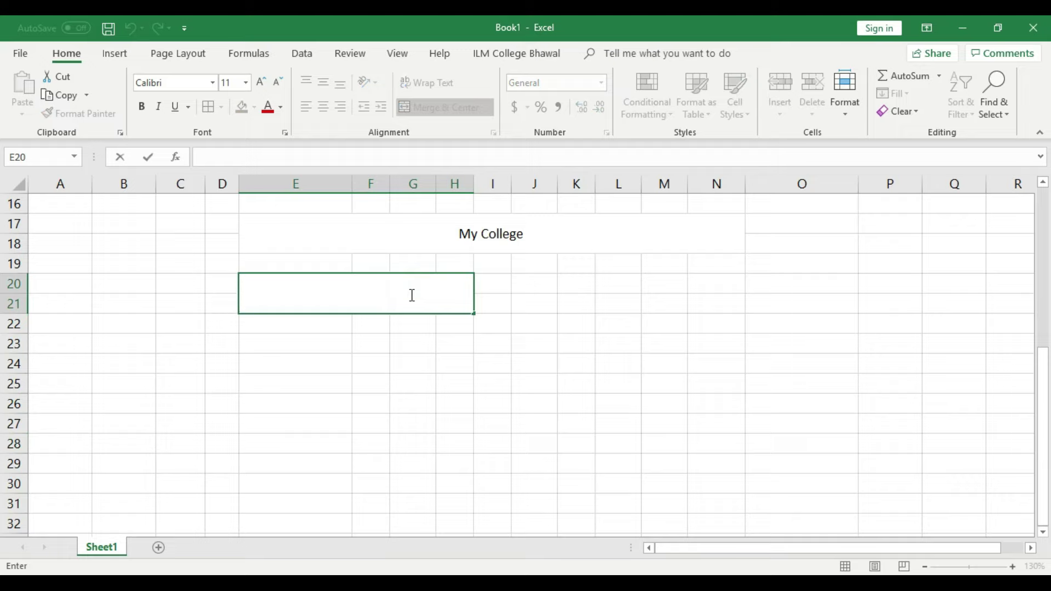
type("100")
key("Return")
left_click(422, 303)
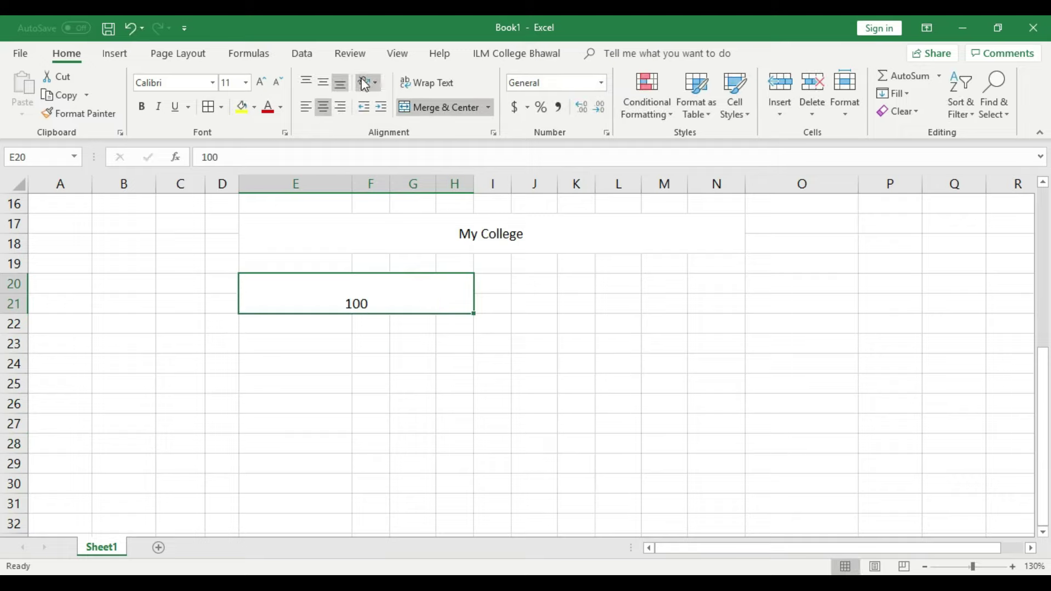
left_click(323, 82)
left_click(392, 361)
left_click(385, 295)
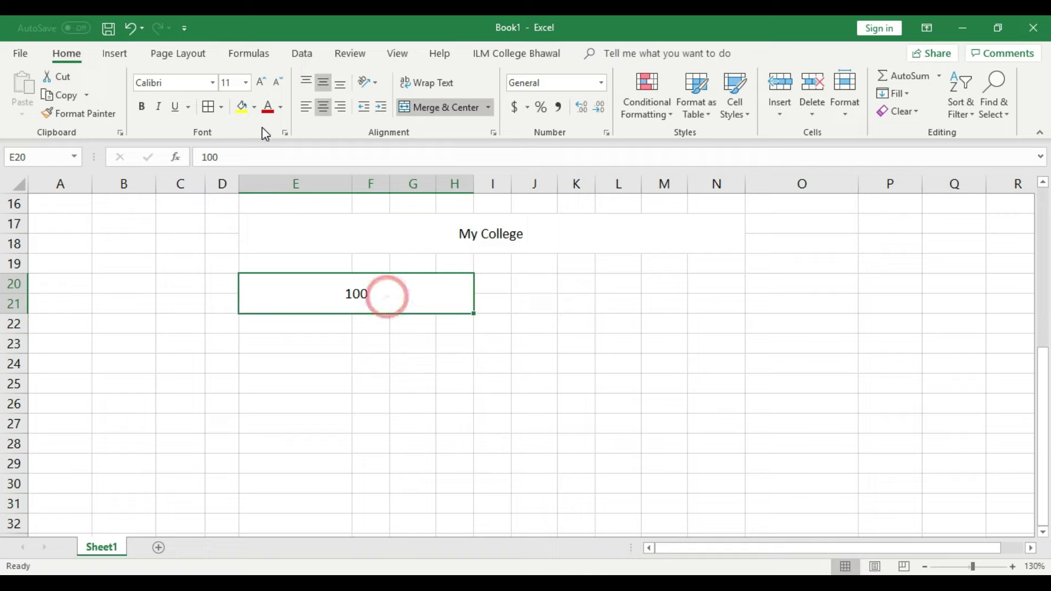
left_click(243, 108)
- Fill the My College banner light blue and enlarge its text two sizes
left_click(420, 220)
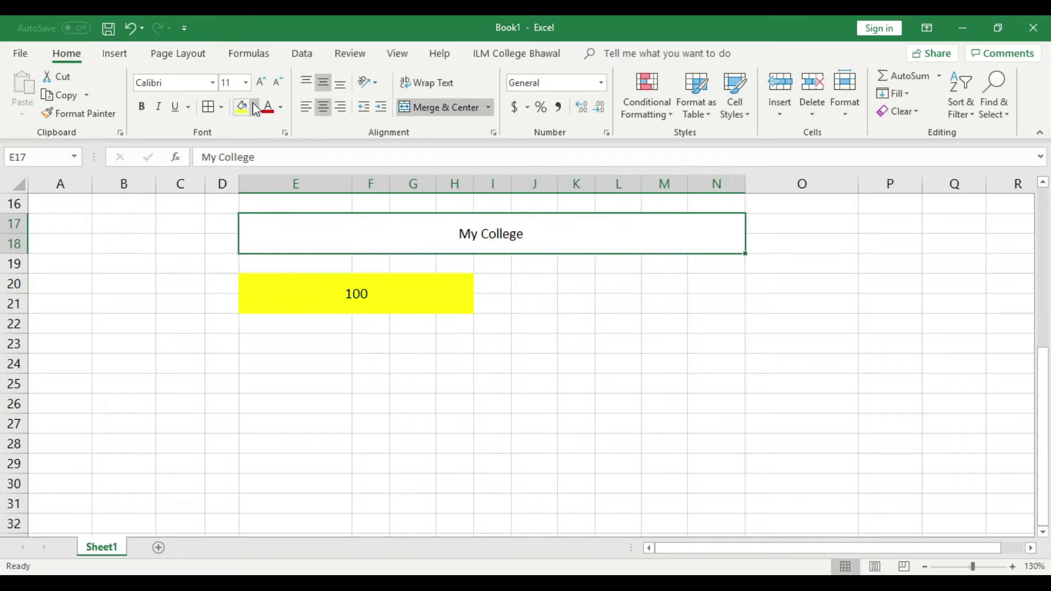
left_click(254, 107)
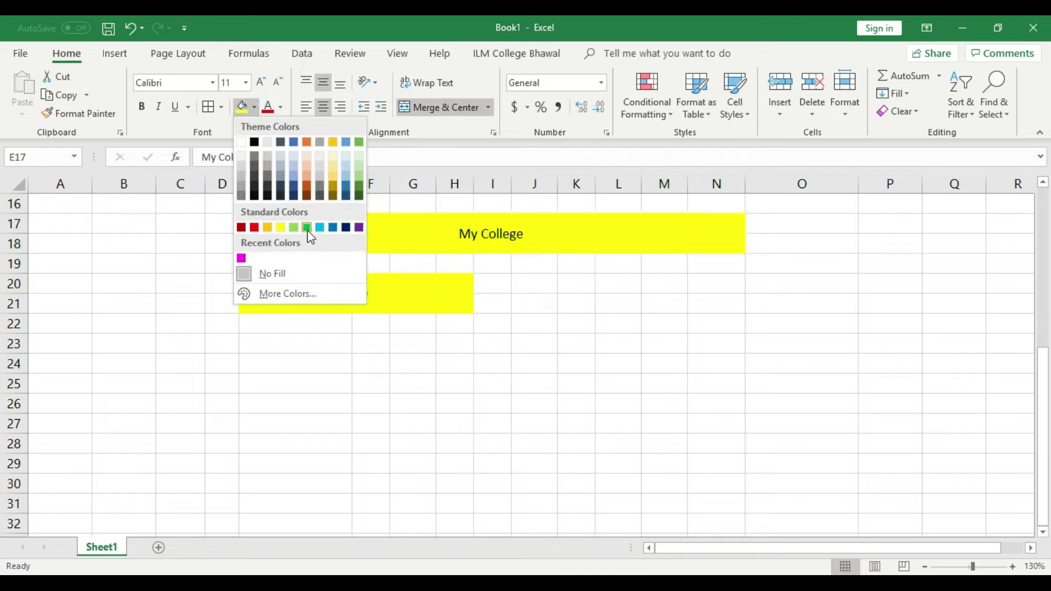
left_click(321, 228)
left_click(261, 83)
left_click(261, 82)
left_click(261, 83)
- Give the yellow 100 box a Thick Outside Border and a larger font
left_click(355, 290)
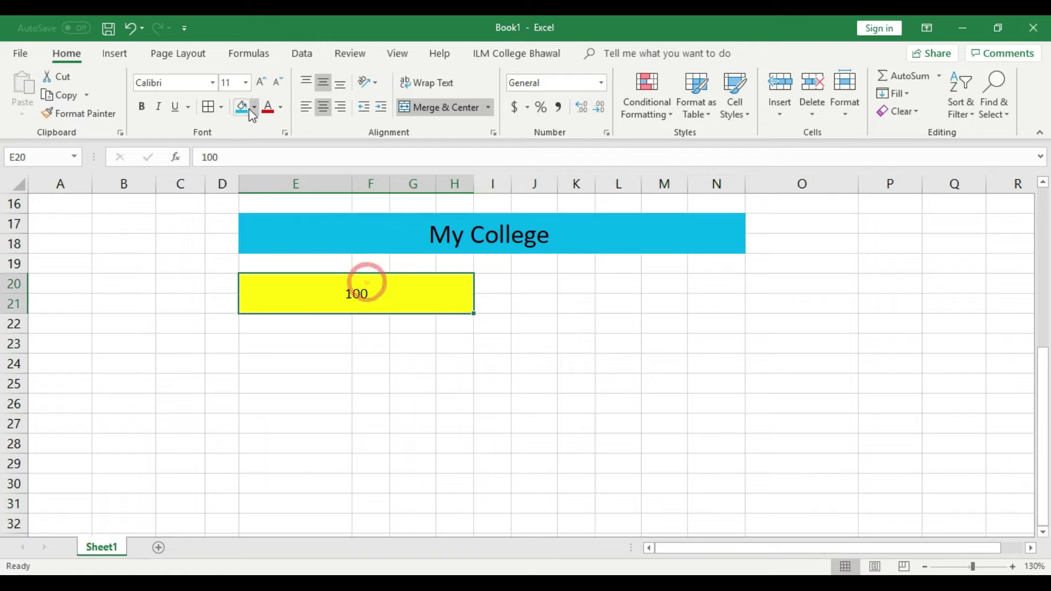
left_click(219, 110)
left_click(241, 275)
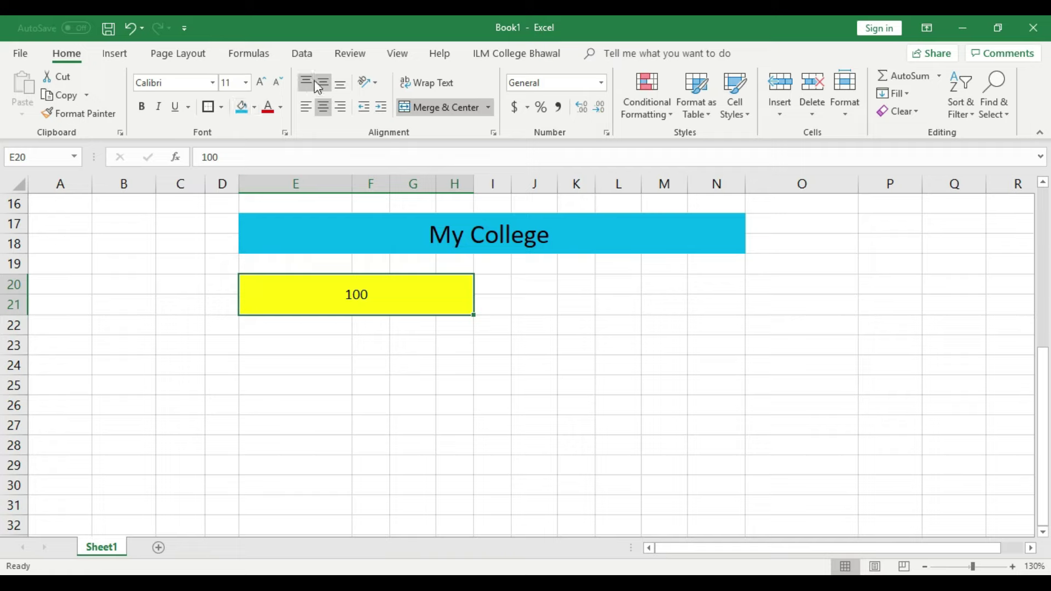
left_click(261, 82)
left_click(261, 82)
left_click(261, 83)
- Enlarge the 100 once more and merge J20:N21 into an empty box
left_click(574, 323)
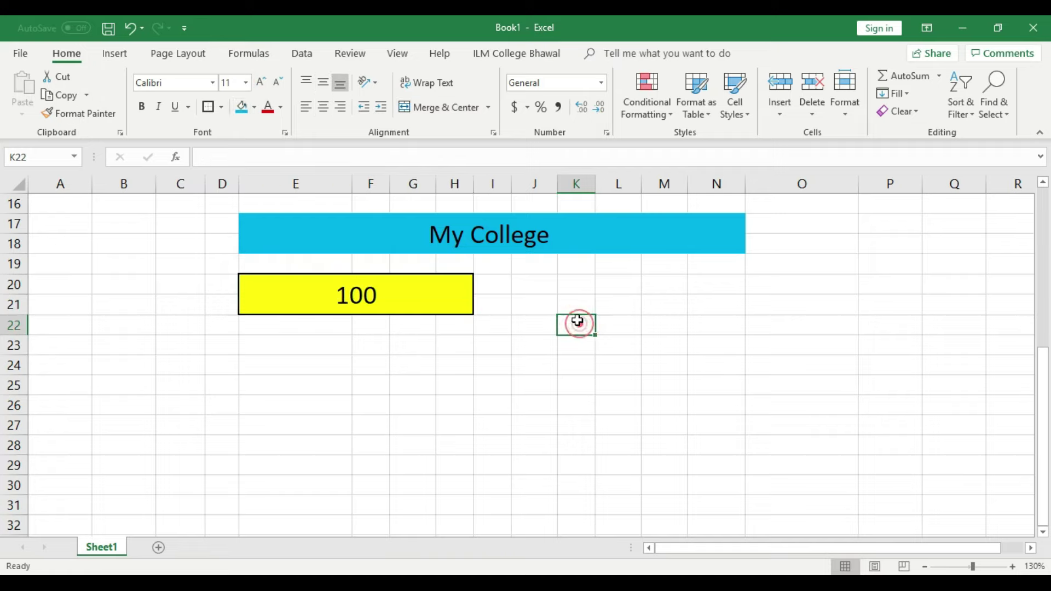
left_click(540, 281)
left_click_drag(540, 281, 704, 312)
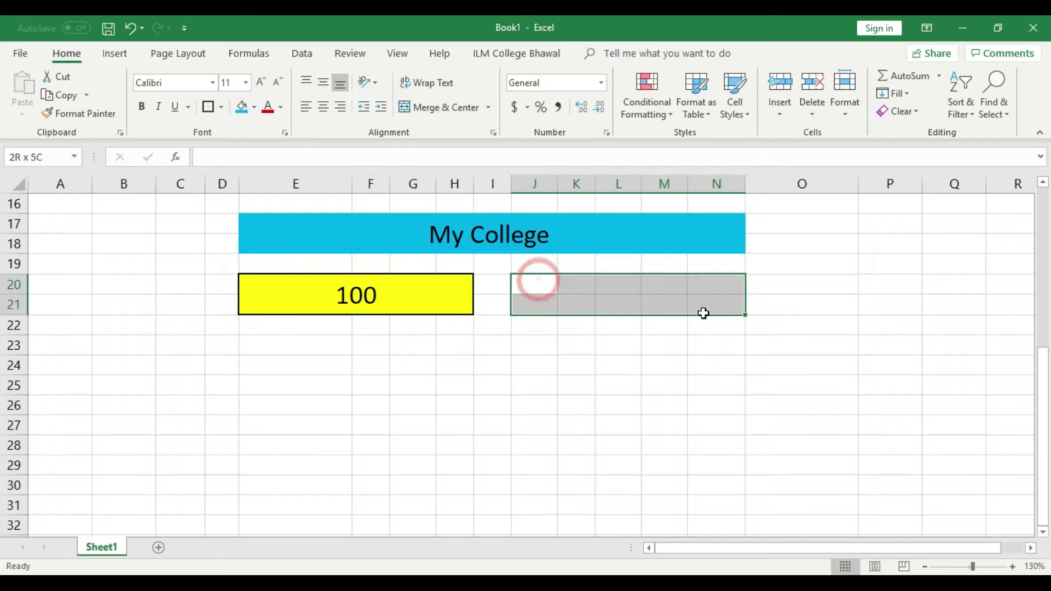
left_click(432, 107)
left_click(624, 384)
left_click(619, 294)
double_click(619, 294)
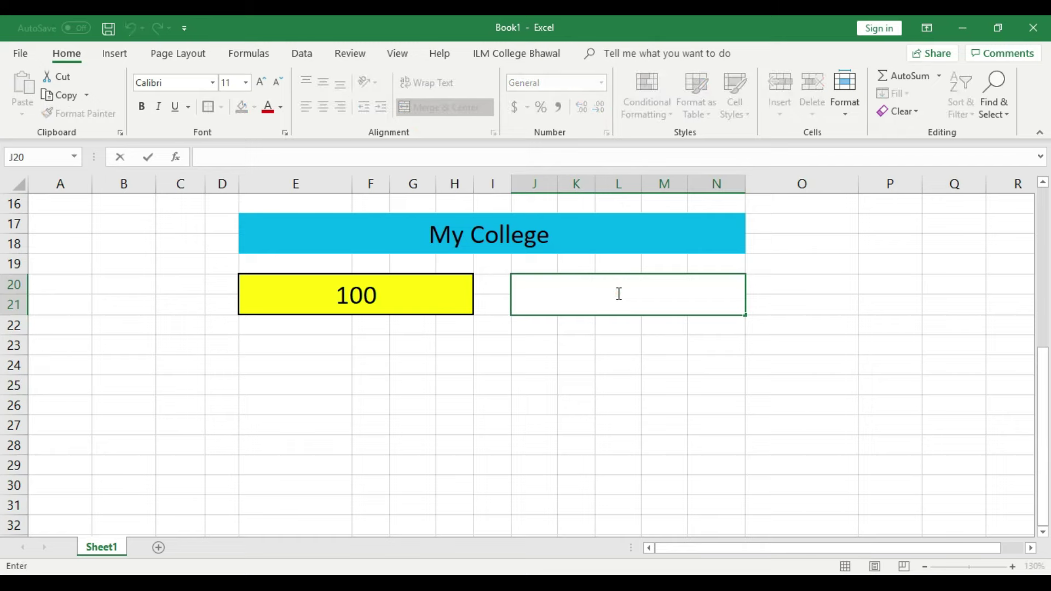
left_click(629, 362)
left_click(615, 300)
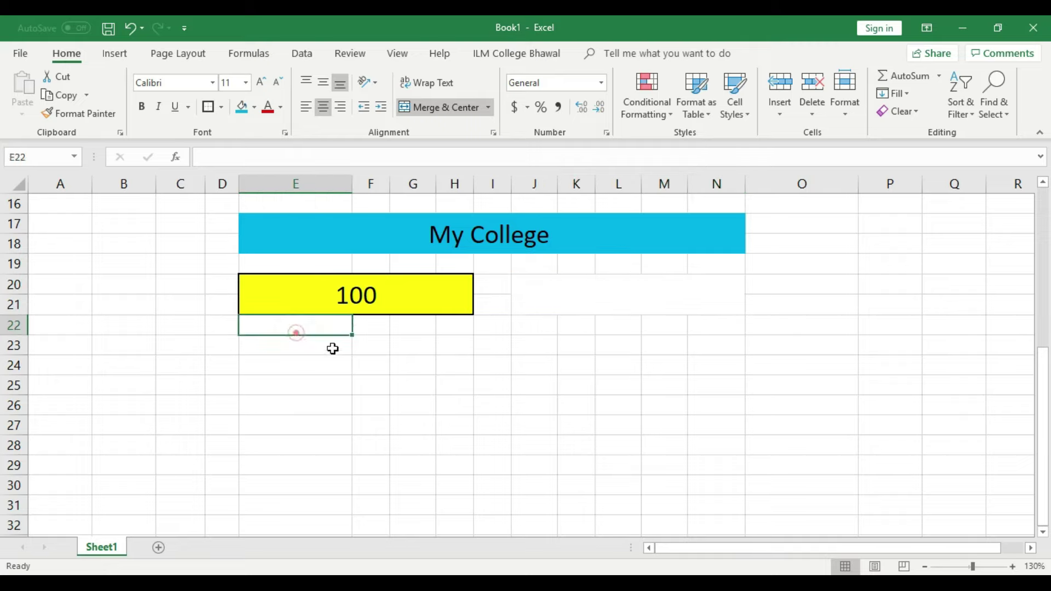
- Merge E22:H23 into a middle-aligned 'No of Student' label filled orange
left_click_drag(334, 341, 437, 355)
left_click(440, 108)
double_click(359, 336)
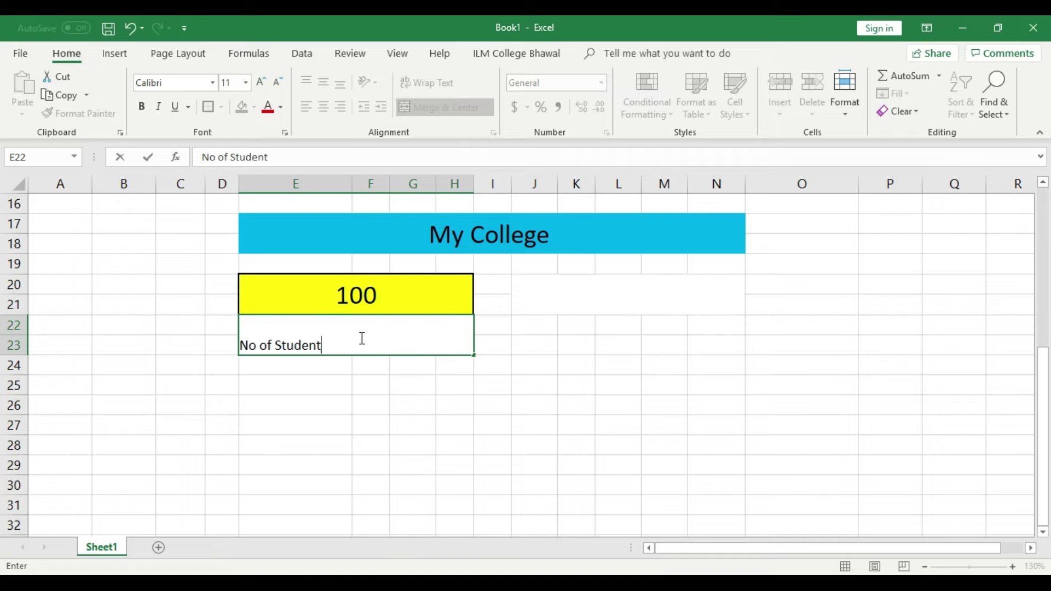
left_click(392, 396)
left_click(388, 329)
left_click(323, 82)
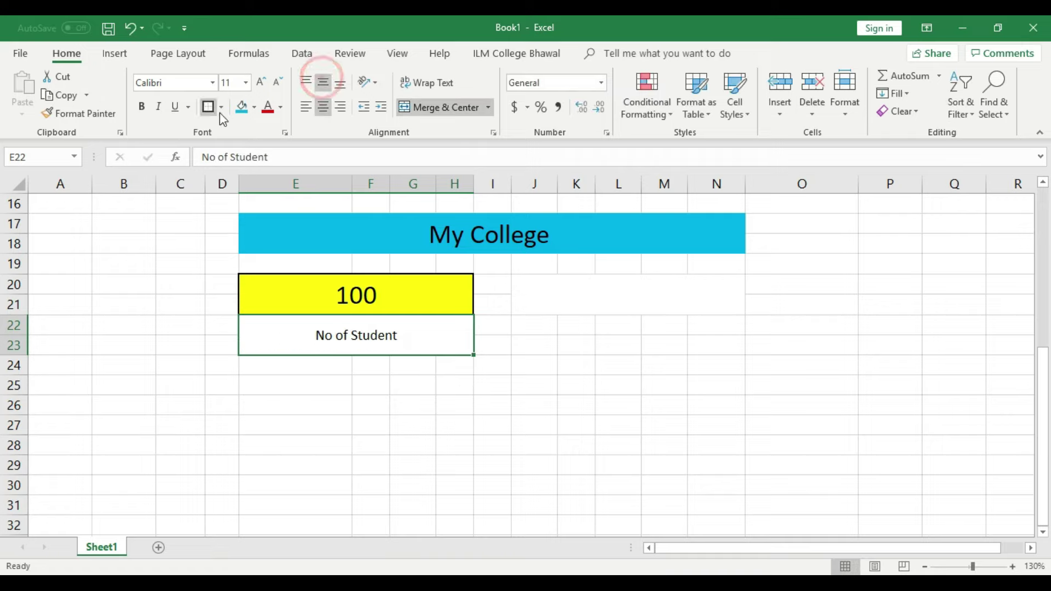
left_click(254, 107)
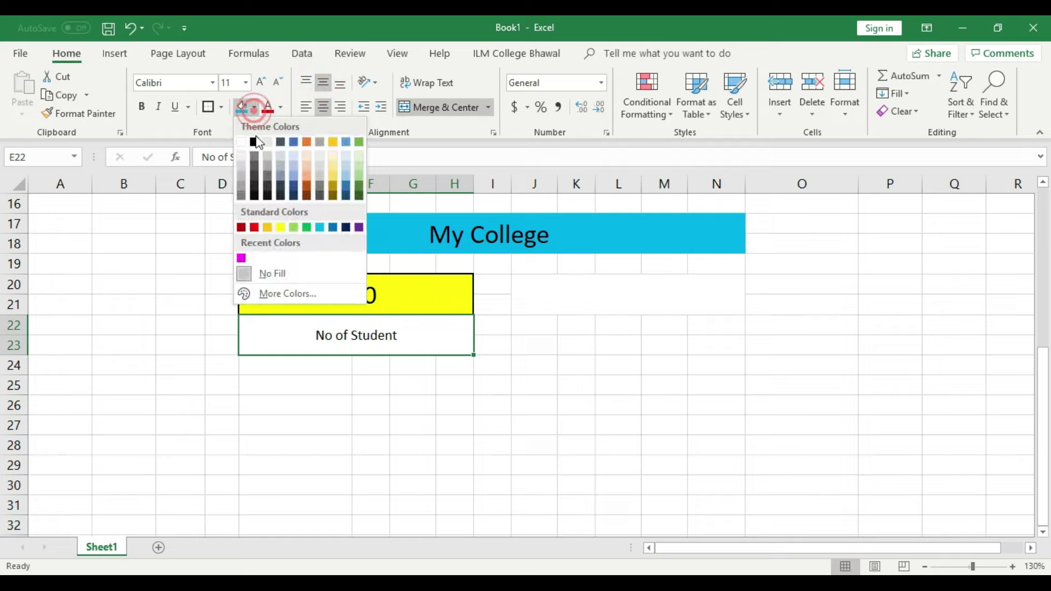
left_click(267, 229)
- Give the No of Student label a thick outline and enter 500000 in J20
left_click(209, 107)
left_click(556, 356)
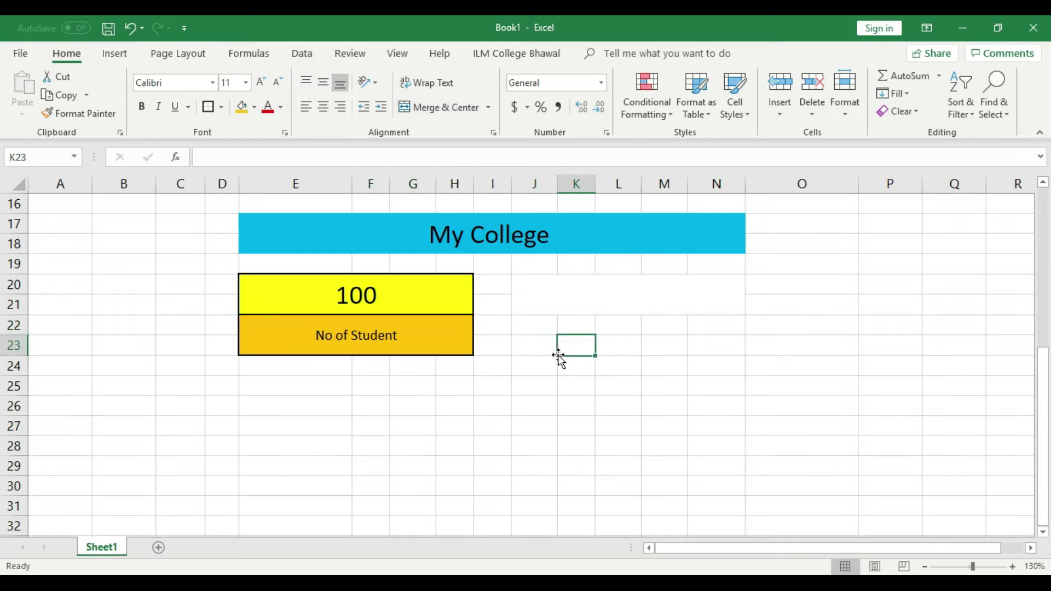
left_click(553, 298)
double_click(632, 293)
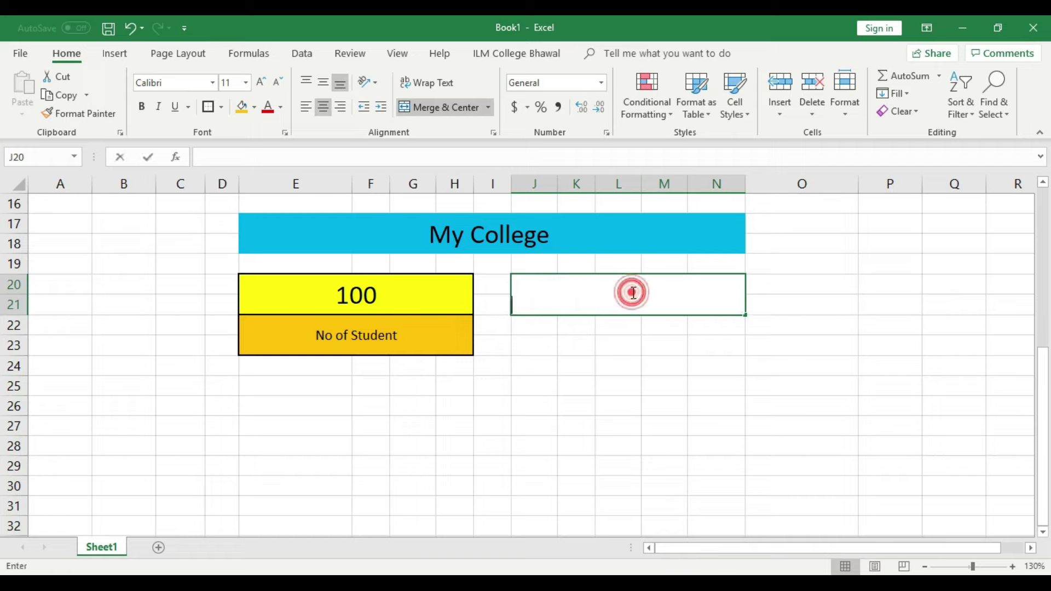
key("Escape")
double_click(647, 298)
type("500000")
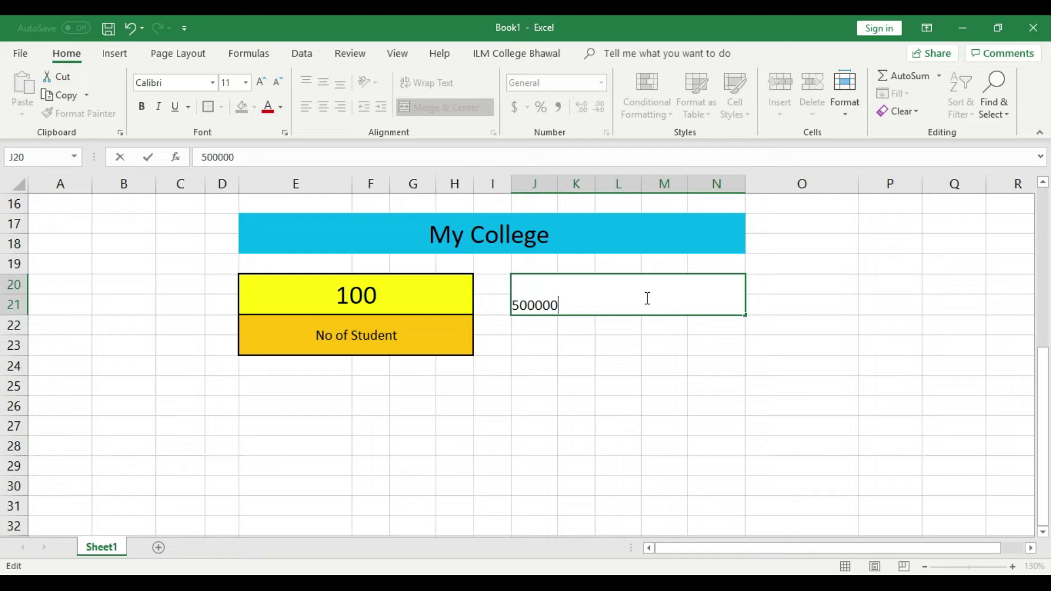
key("Return")
- Middle-align 500000, enlarge it to size 18 to match the 100 box, and fill it gold
left_click(649, 307)
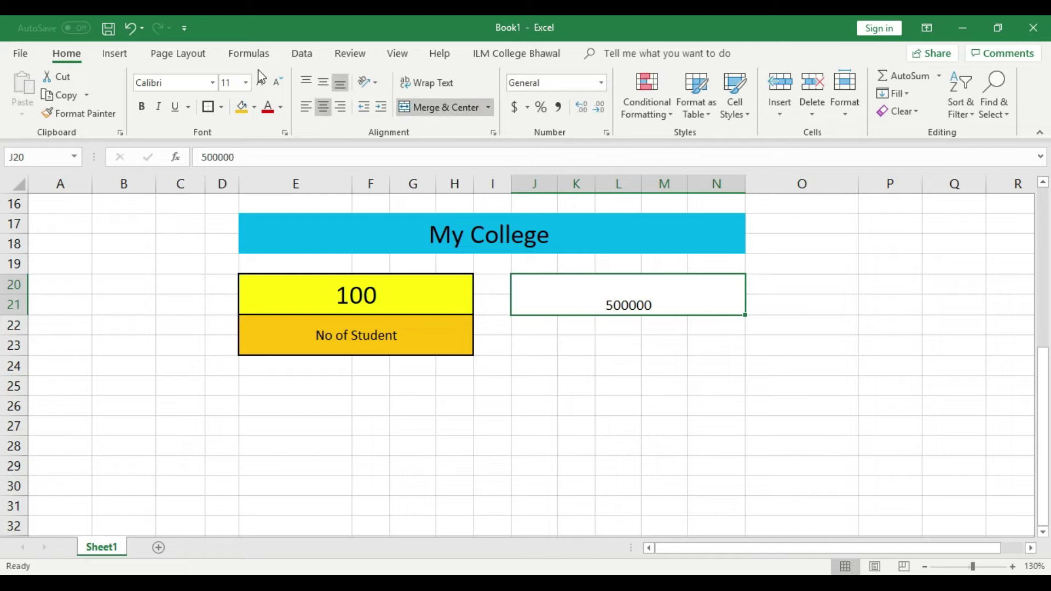
left_click(323, 86)
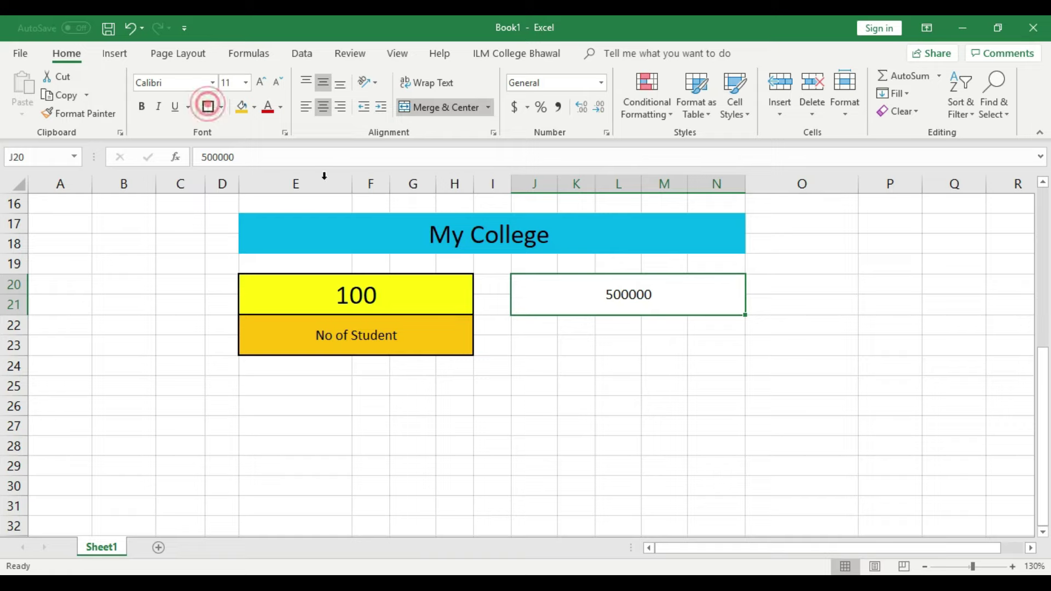
left_click(262, 82)
left_click(261, 82)
left_click(261, 82)
left_click(262, 82)
left_click(664, 422)
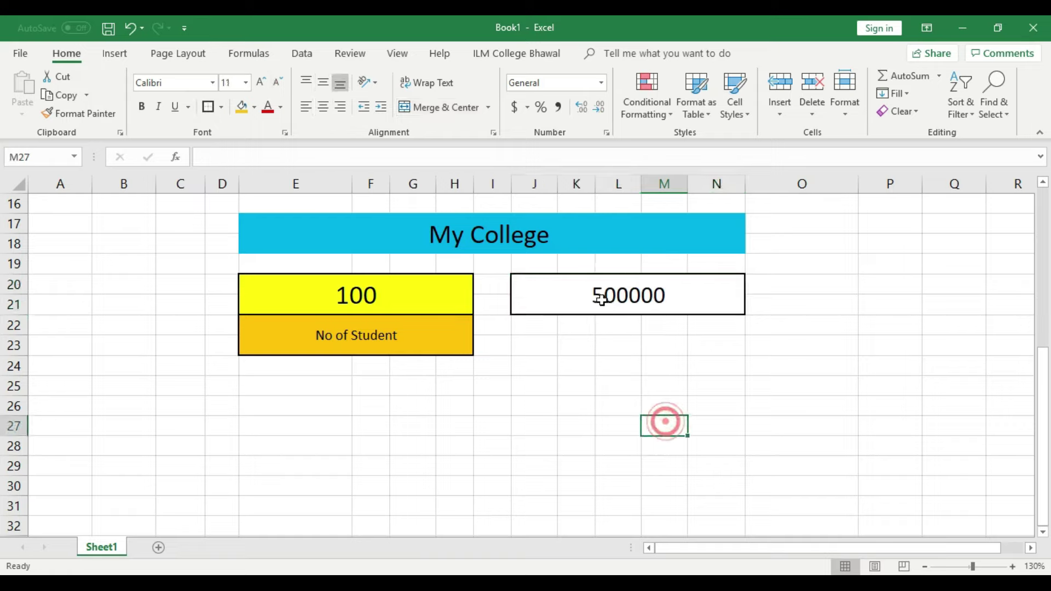
left_click(310, 290)
left_click(630, 301)
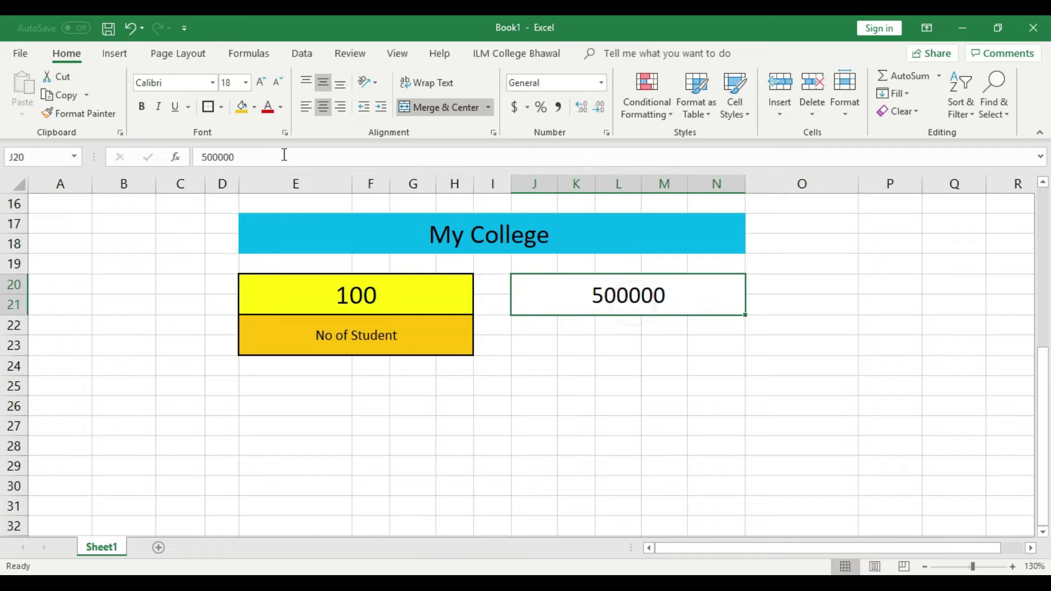
left_click(241, 108)
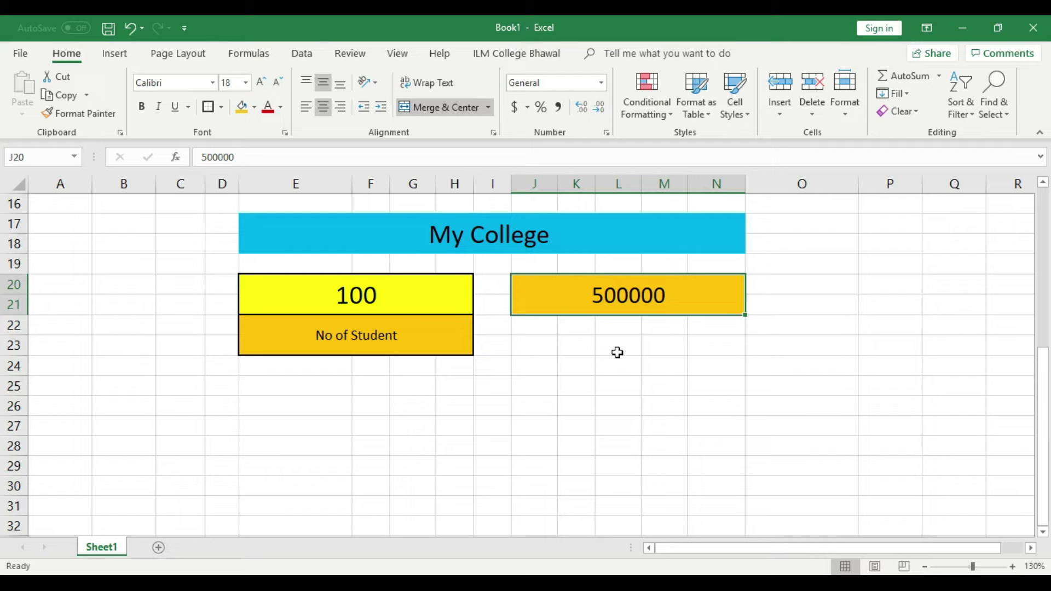
- Merge J22:N23 below the 500000 box into one label cell and start typing in it
left_click(615, 359)
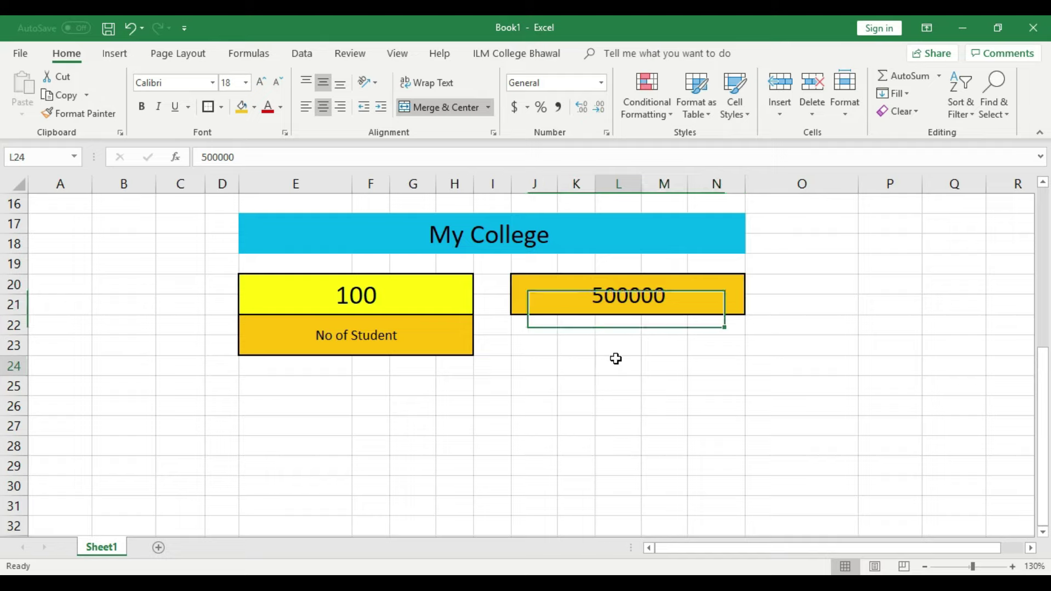
left_click(657, 286)
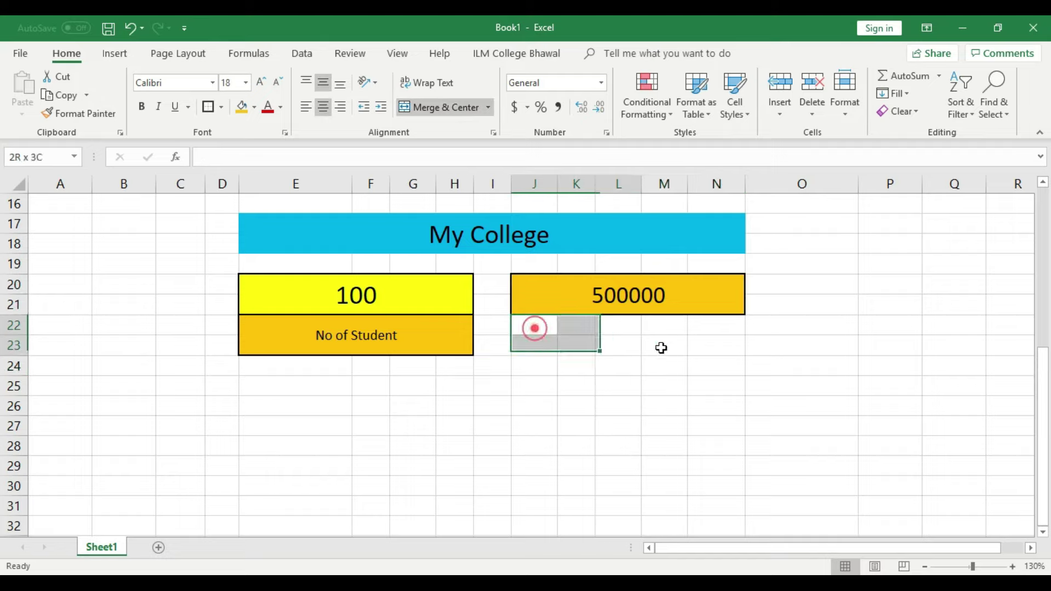
left_click_drag(544, 333, 717, 344)
left_click(446, 108)
left_click(660, 392)
double_click(614, 327)
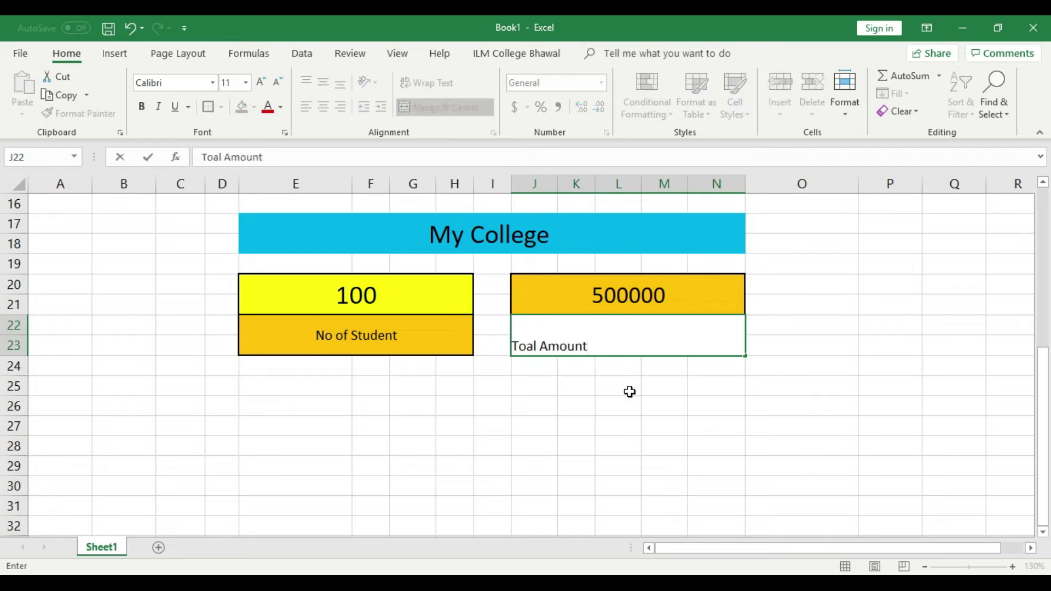
- Commit 'Toal Amount', middle-align it, make it bold and fill it light blue
left_click(619, 355)
left_click(323, 82)
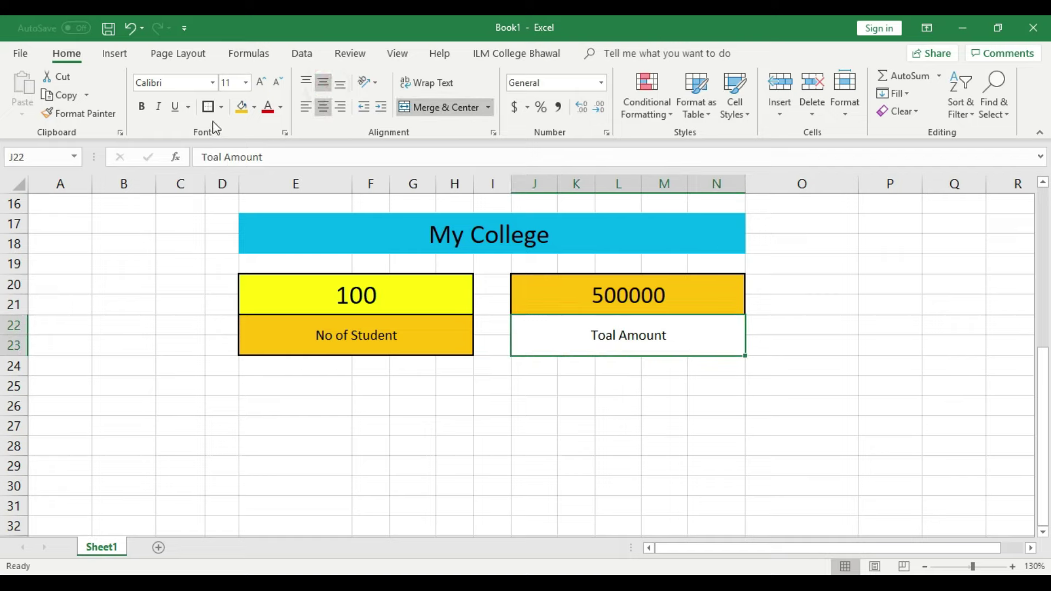
left_click(141, 107)
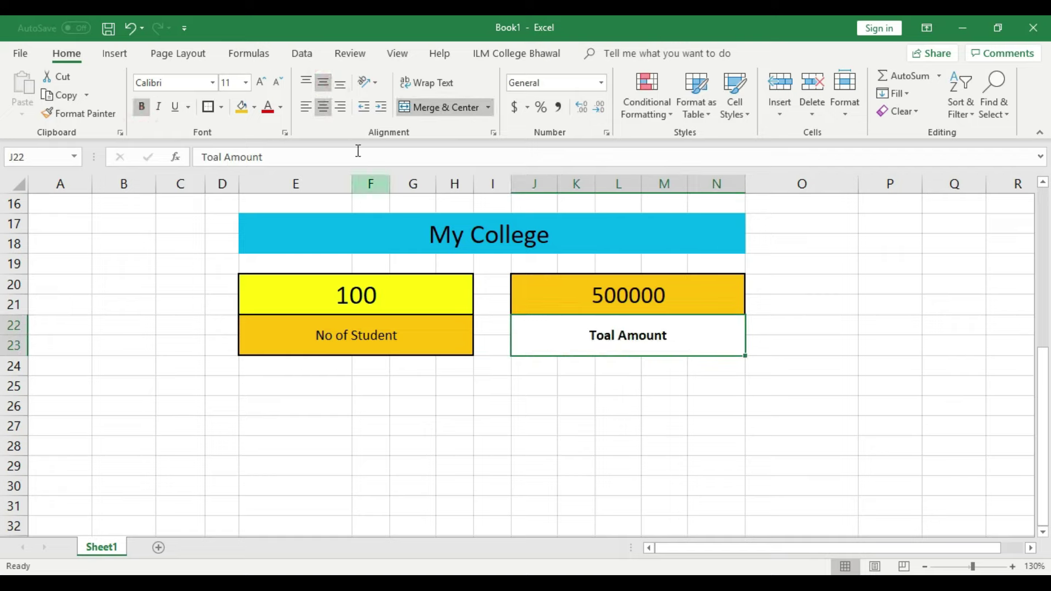
left_click(254, 106)
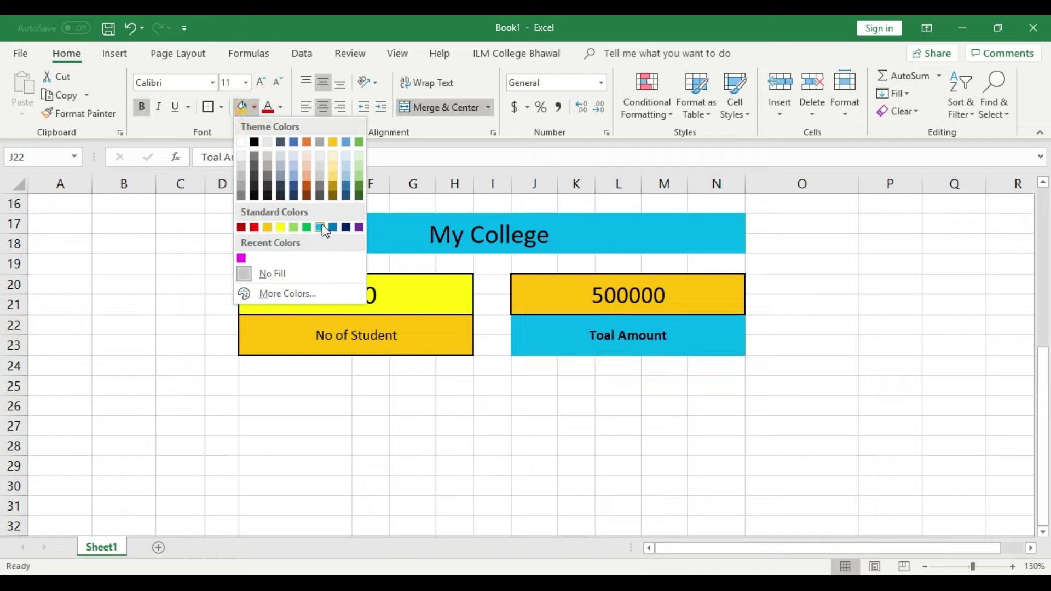
left_click(322, 228)
left_click(552, 404)
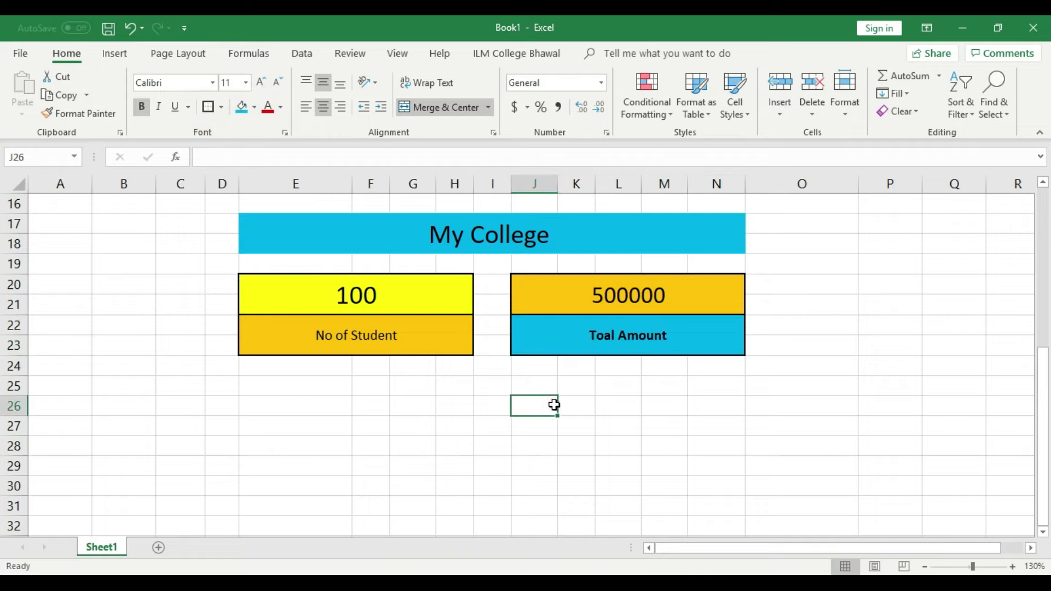
- Merge E25:H27, J25:N27 and the I25:I27 gap, filling the gap strip light green
mouse_move(311, 387)
left_mouse_down()
mouse_move(450, 430)
mouse_move(484, 422)
mouse_move(465, 418)
left_mouse_up()
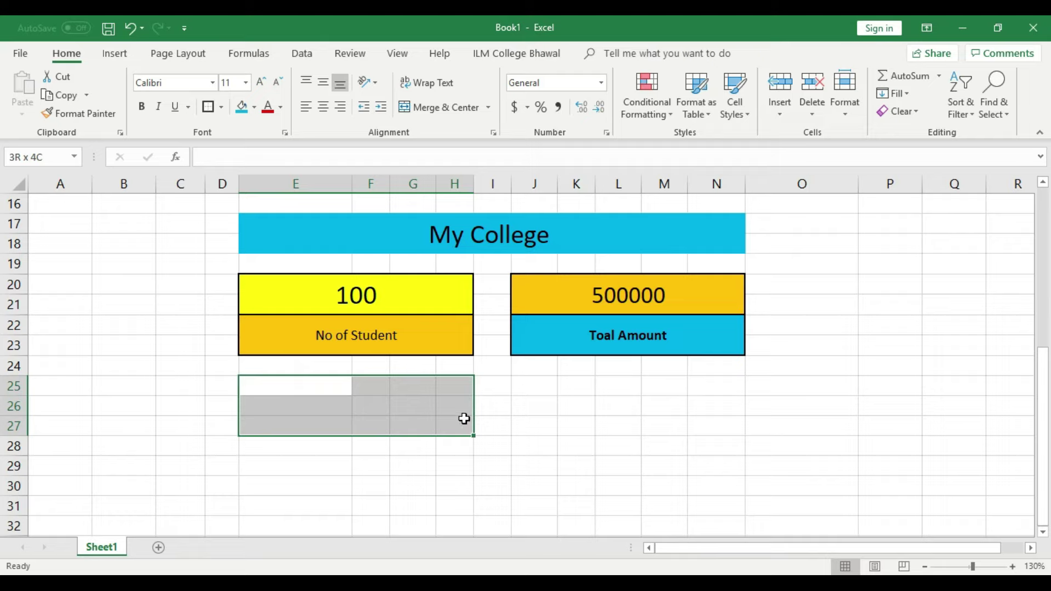
left_click(422, 108)
left_click_drag(534, 386, 701, 424)
left_click(439, 107)
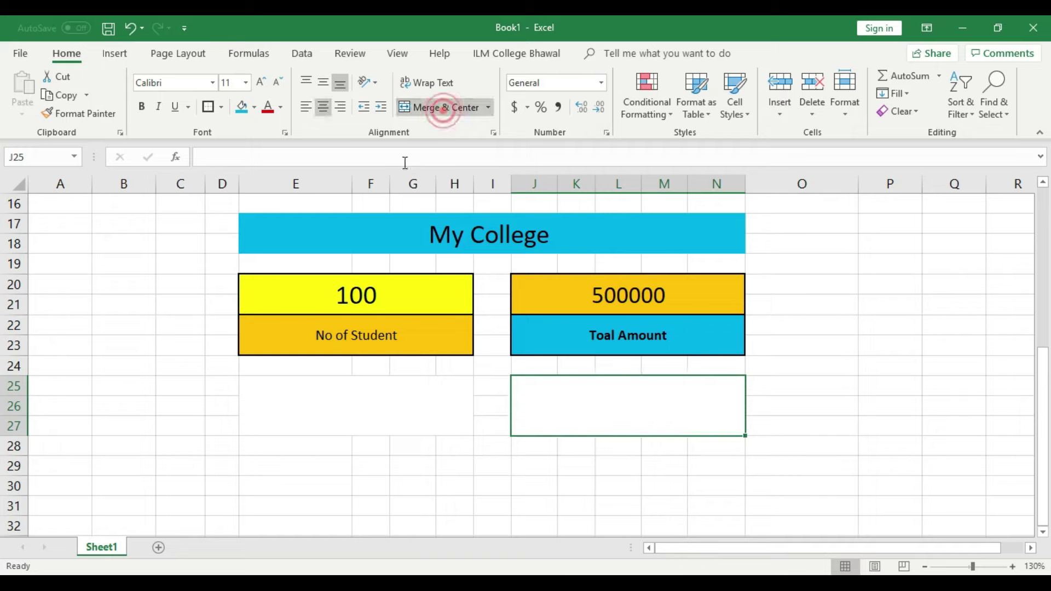
left_click(610, 417)
left_click_drag(495, 392, 494, 426)
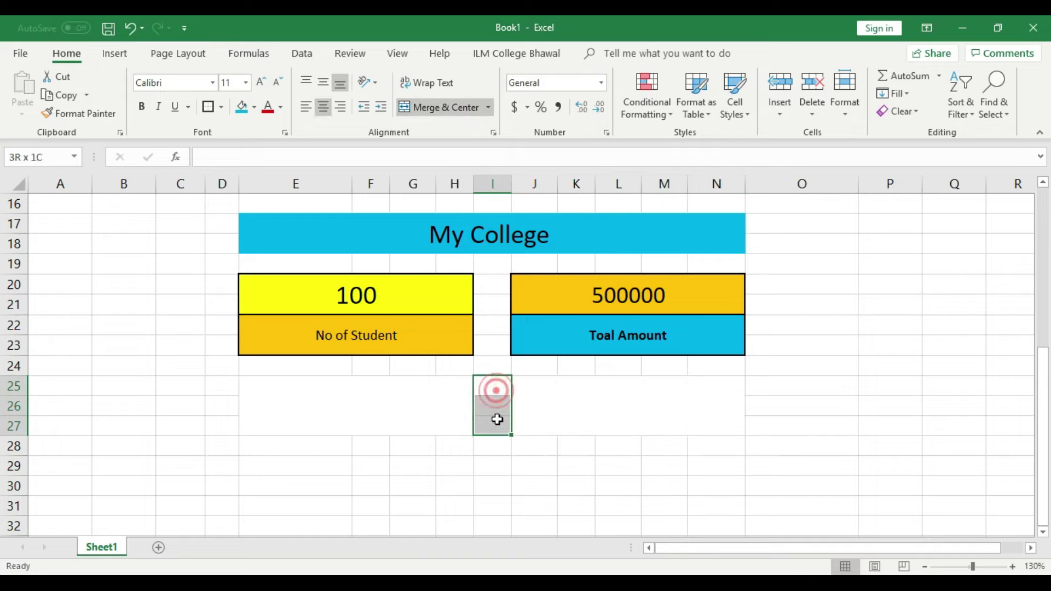
left_click(419, 108)
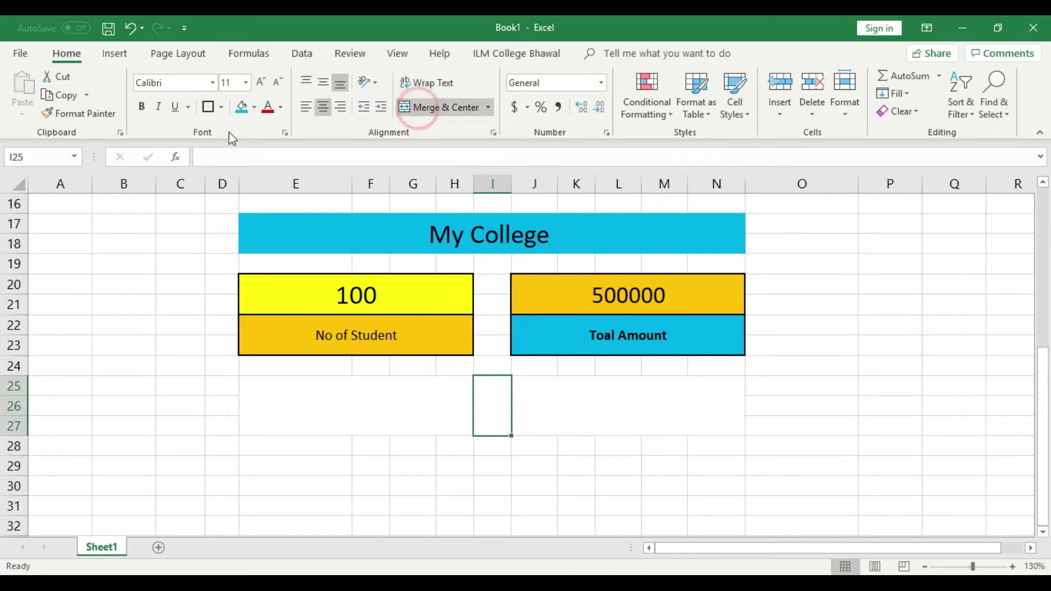
left_click(254, 109)
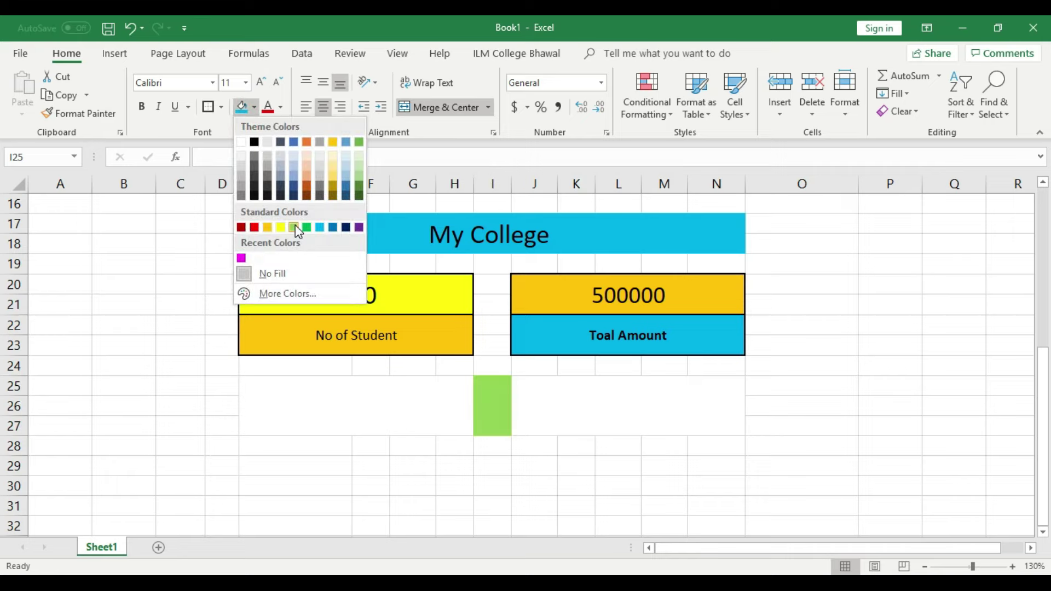
left_click(295, 224)
- Fill the E25 box red and the J25 box peach, giving both thick outlines
left_click(433, 407)
left_click(254, 107)
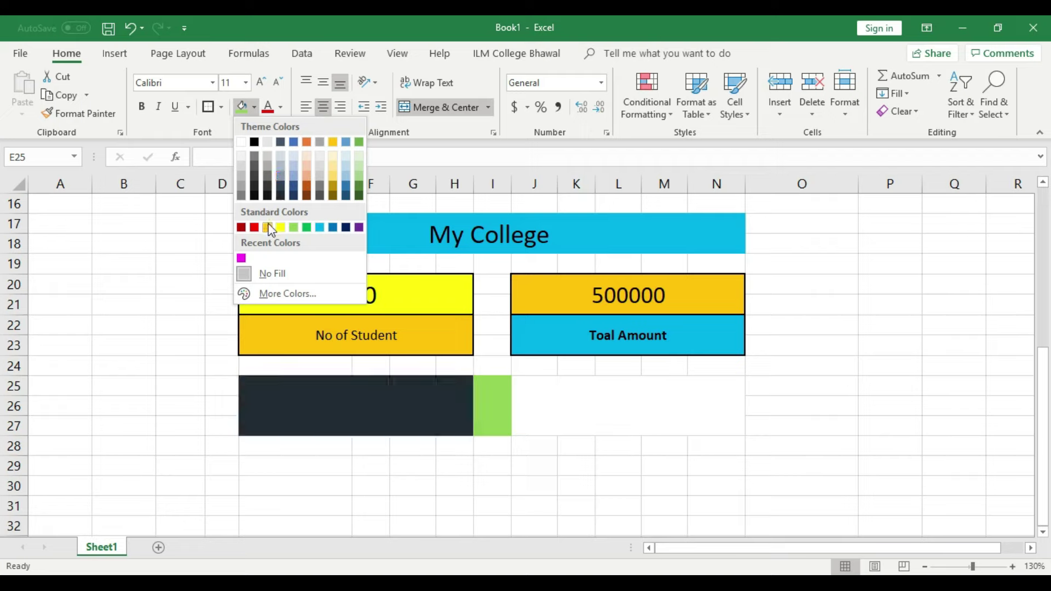
left_click(254, 227)
left_click(549, 384)
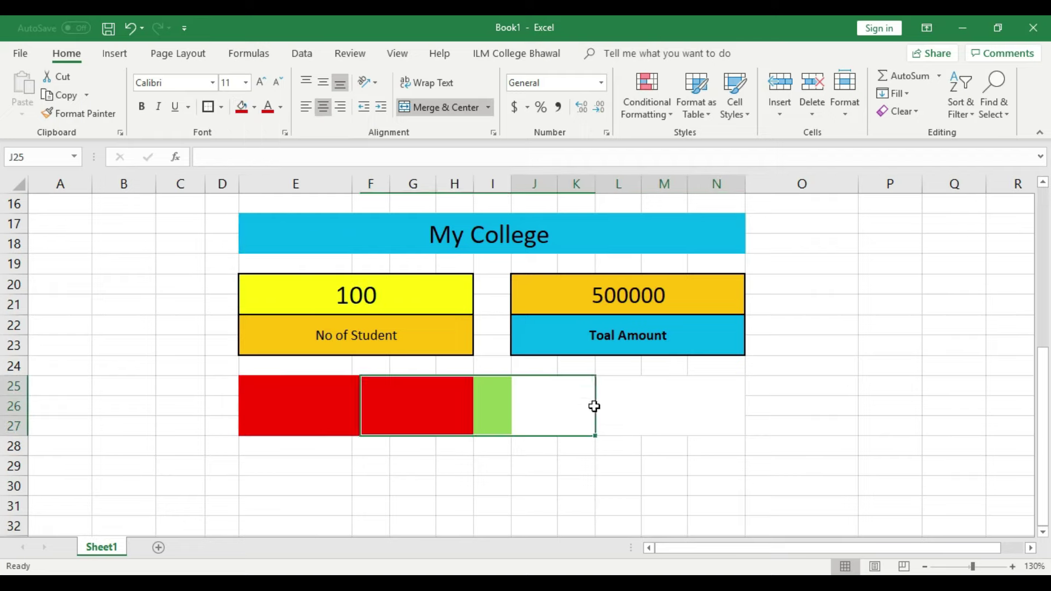
left_click(259, 109)
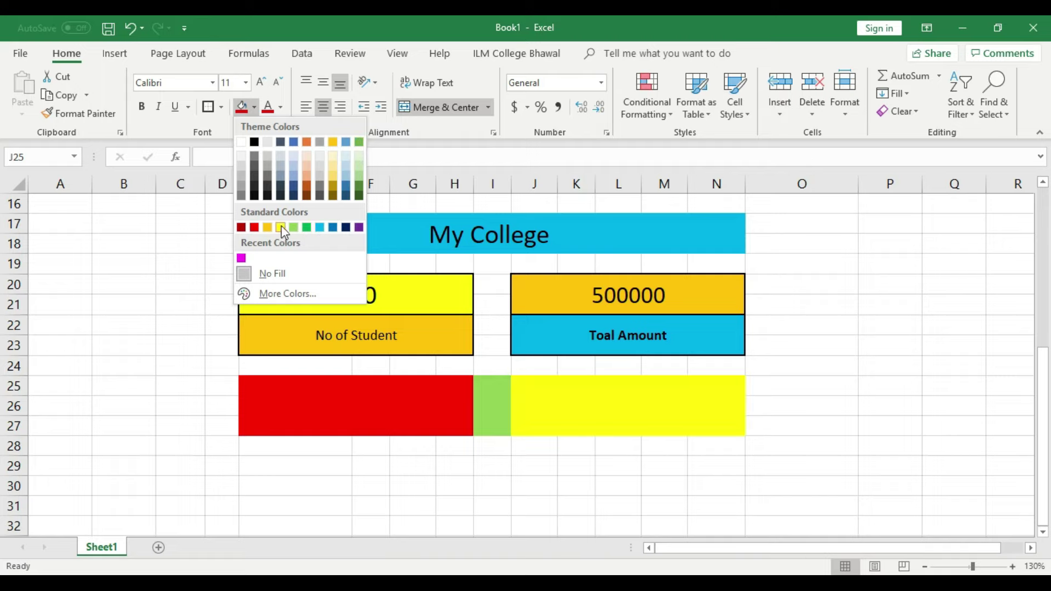
left_click(306, 175)
left_click(358, 408)
left_click(208, 107)
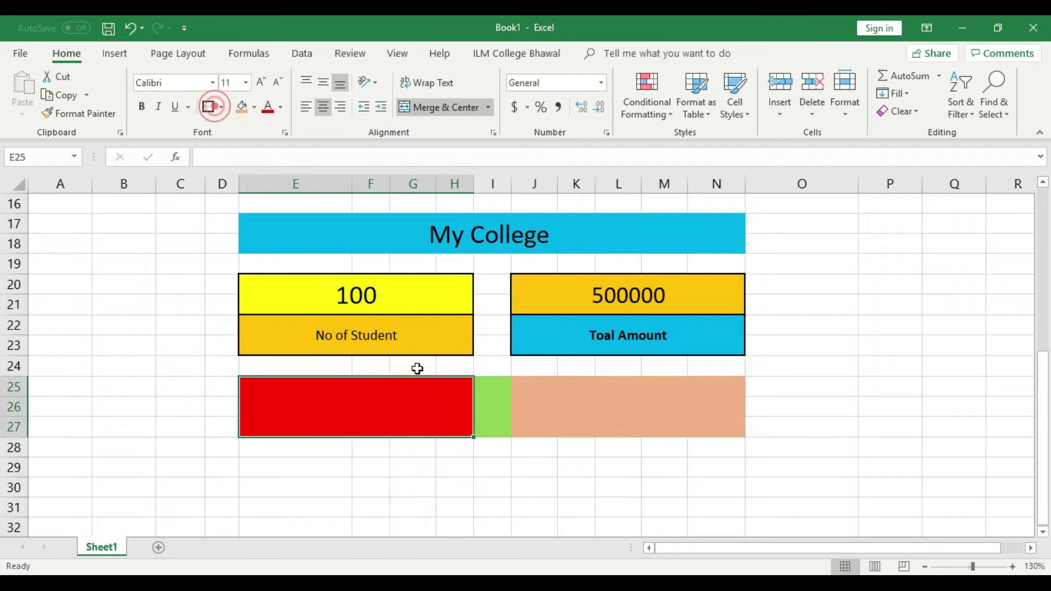
left_click(601, 411)
left_click(208, 107)
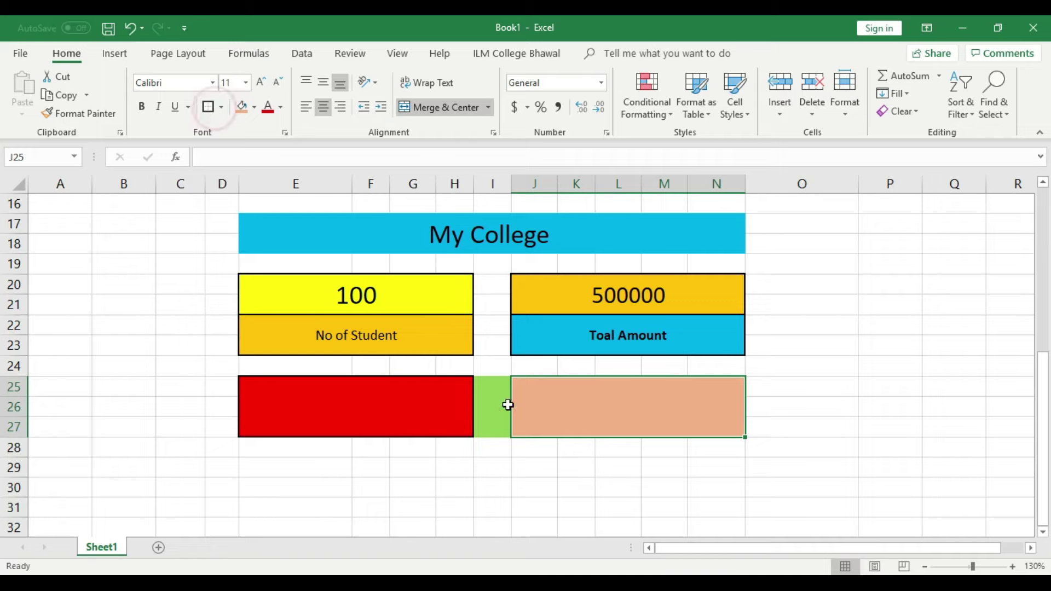
left_click(493, 405)
- Merge all of E25:N27 into a single red block
left_click(208, 107)
left_click(542, 464)
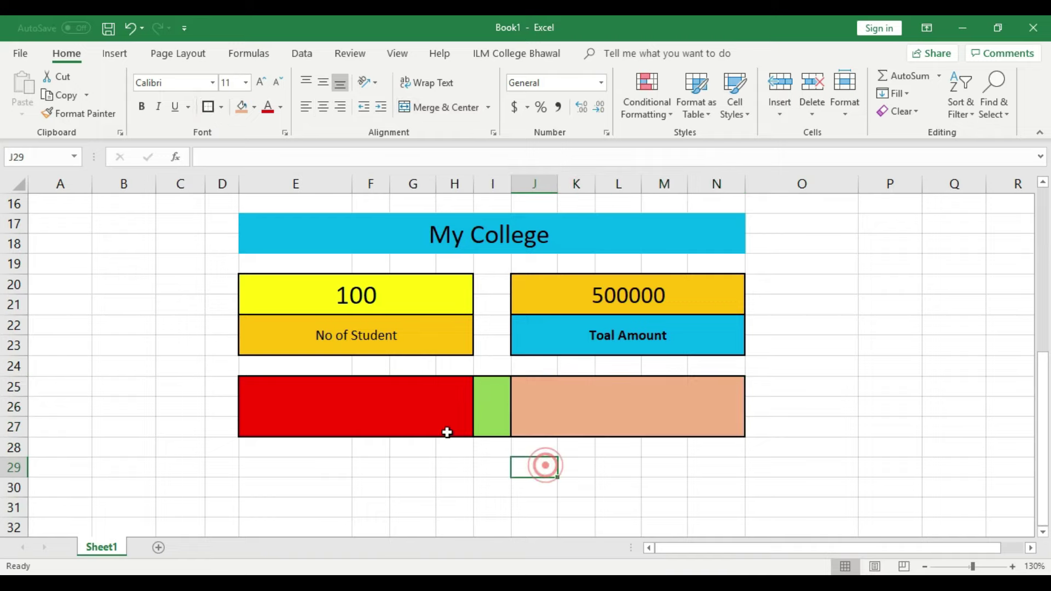
left_click(412, 408)
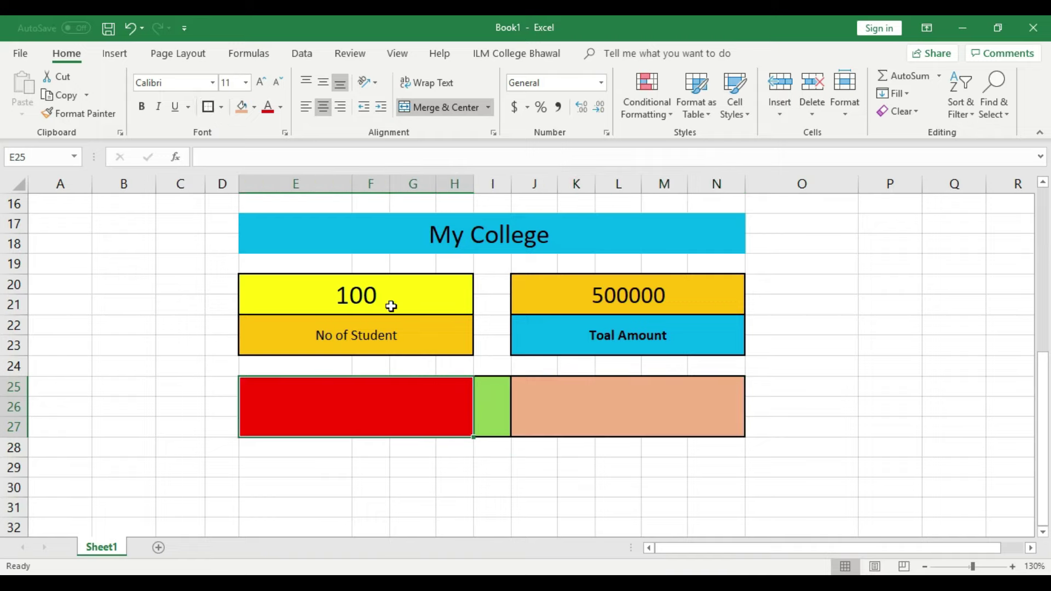
left_click_drag(314, 411, 555, 419)
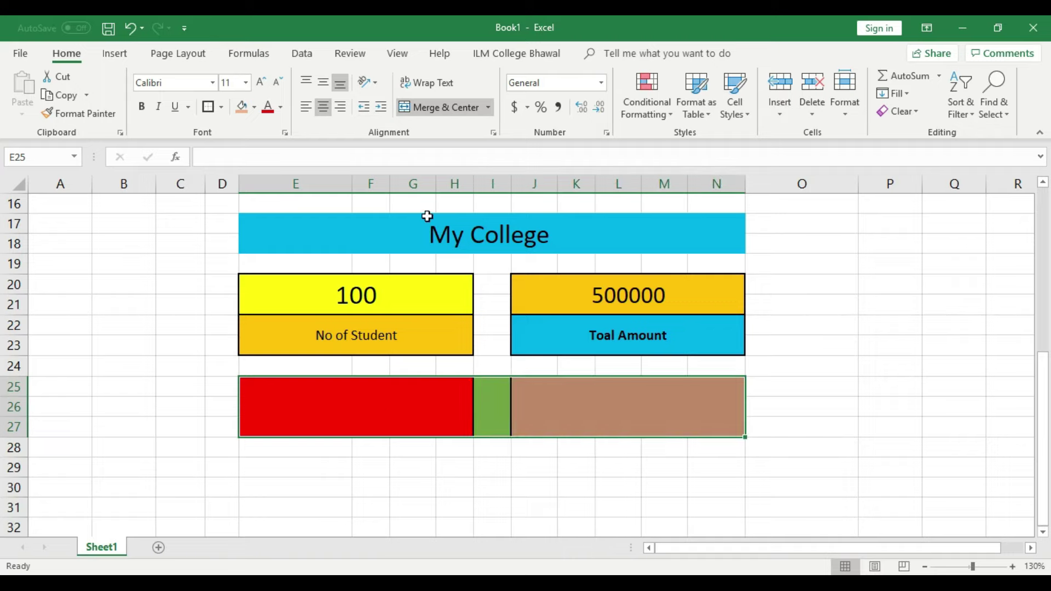
left_click(433, 109)
left_click(706, 382)
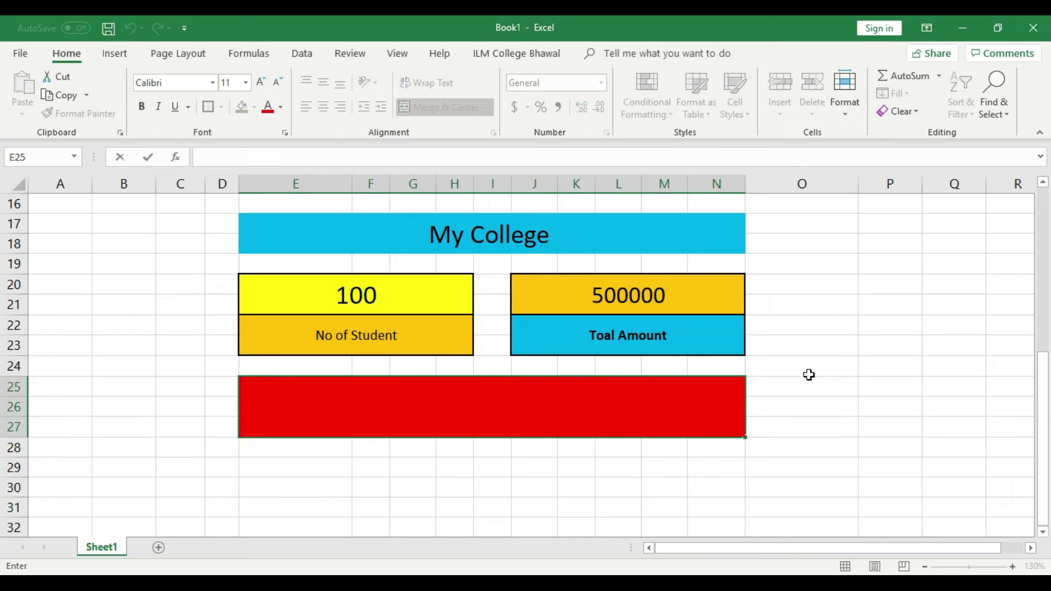
- Vertically centre the red block, then start and discard a formula referencing E20
left_click(826, 373)
left_click(681, 404)
left_click(628, 441)
left_click(596, 394)
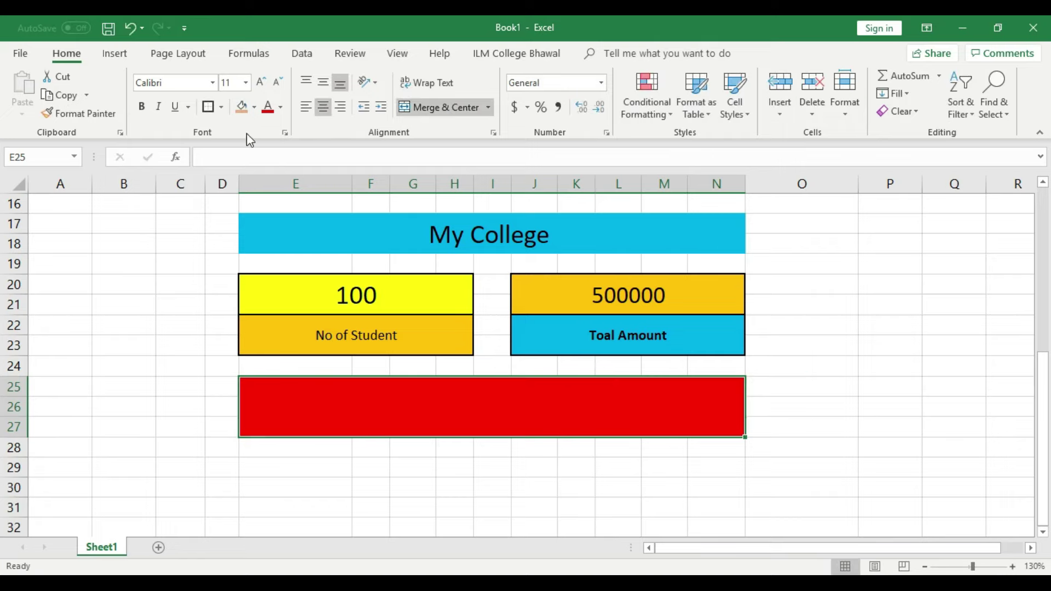
left_click(322, 87)
left_click(798, 403)
left_click(586, 398)
double_click(578, 400)
type("=")
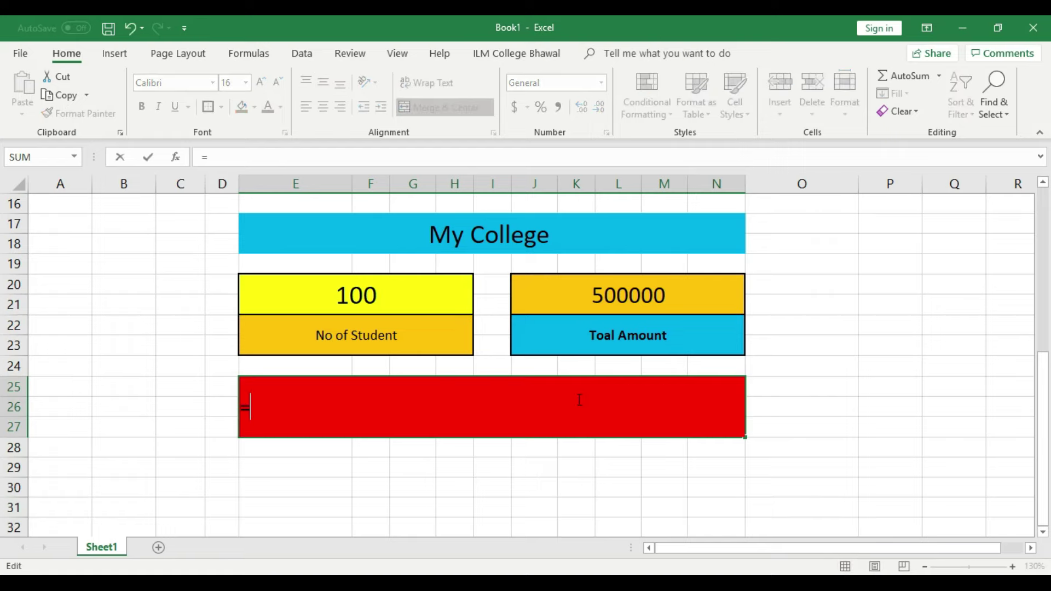
left_click(374, 298)
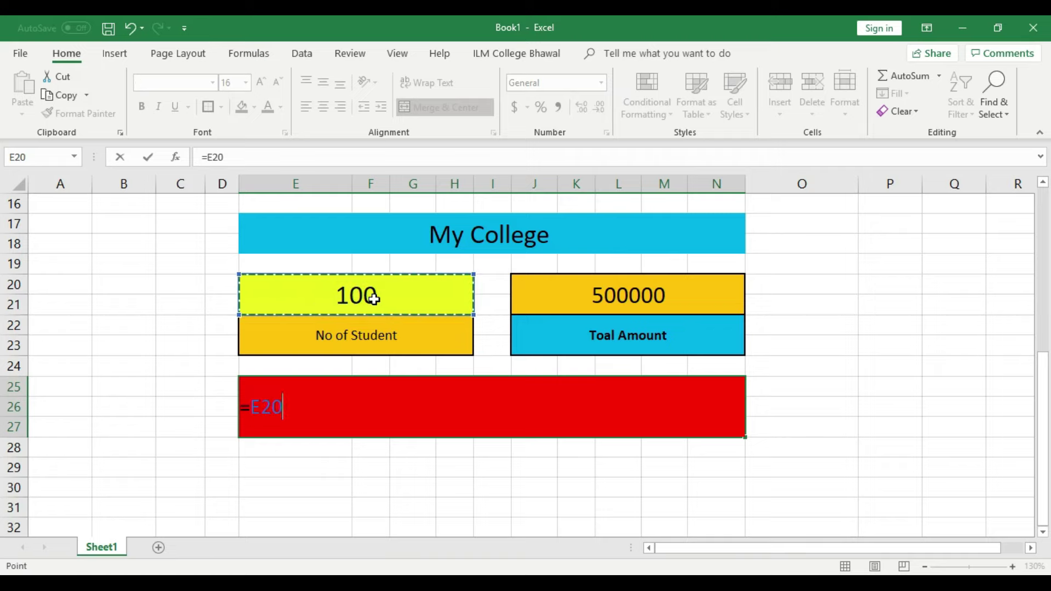
key("BackSpace")
key("BackSpace")
key("BackSpace")
key("BackSpace")
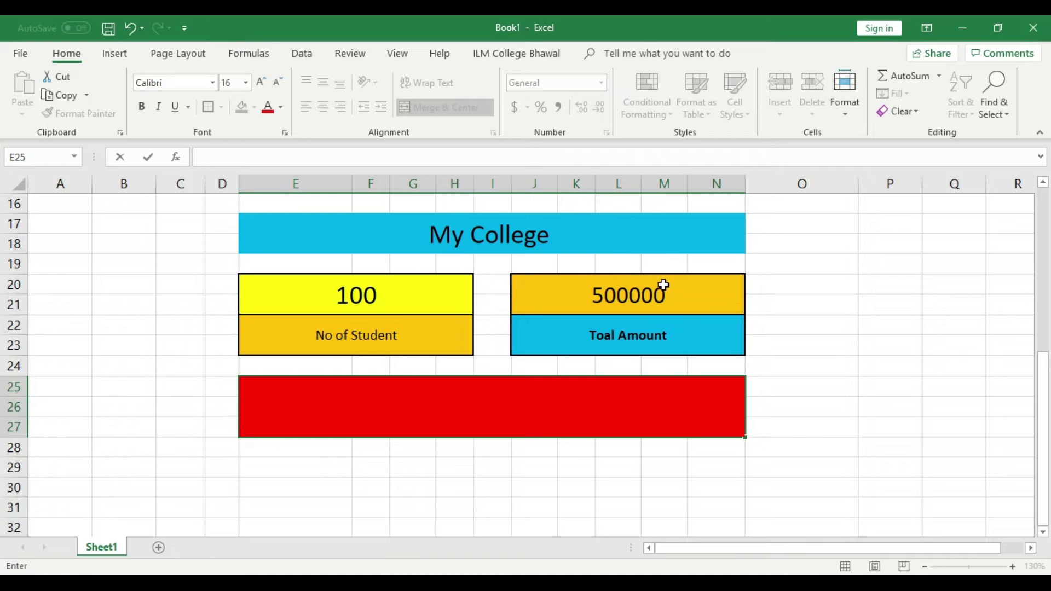
left_click(660, 289)
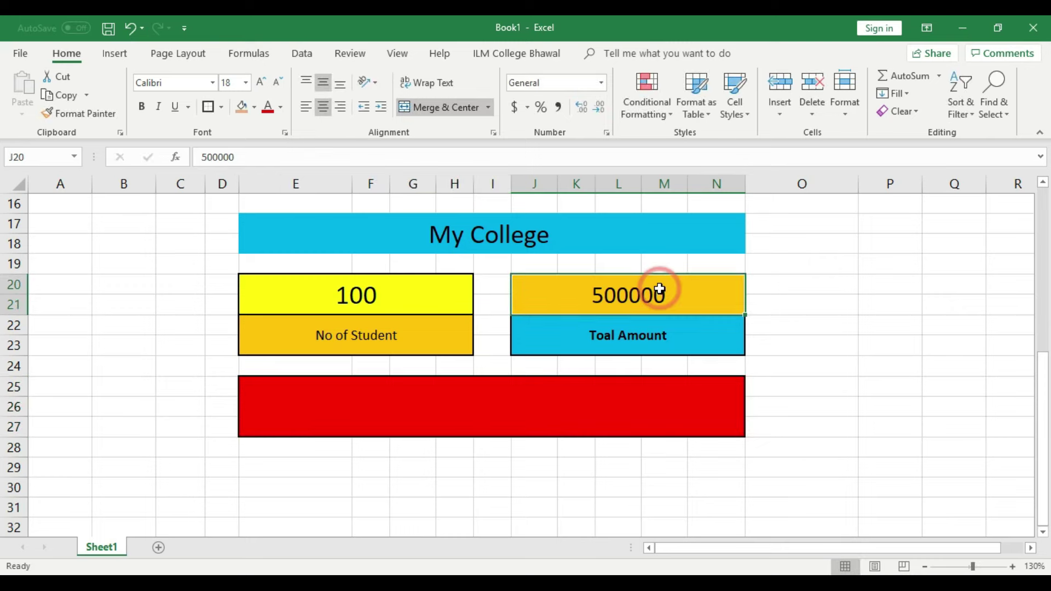
- Enter =J20/E20 in the red block to show the average package of 5000
left_click(521, 414)
double_click(521, 413)
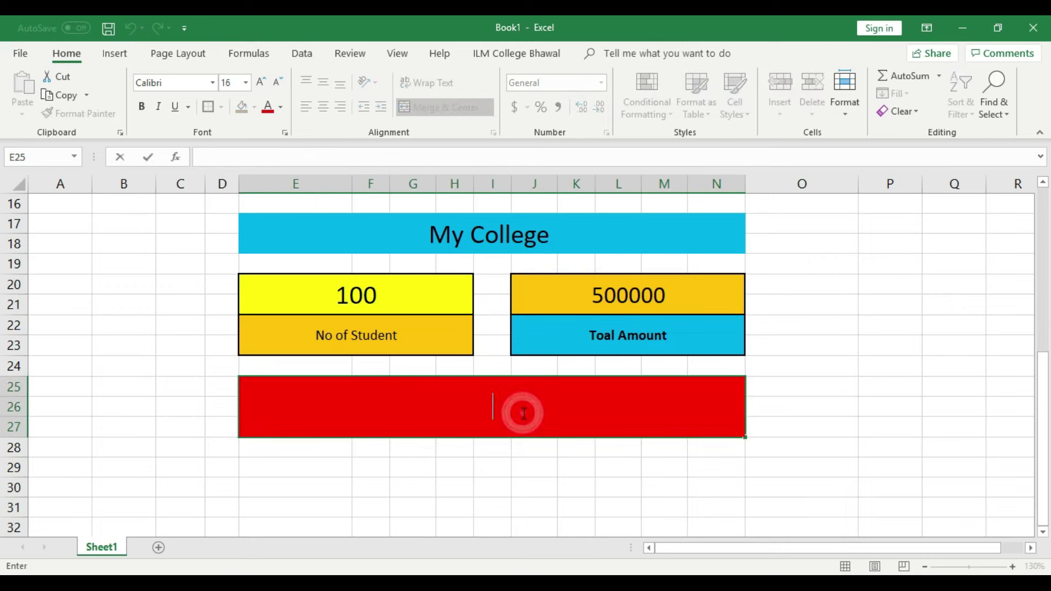
type("=")
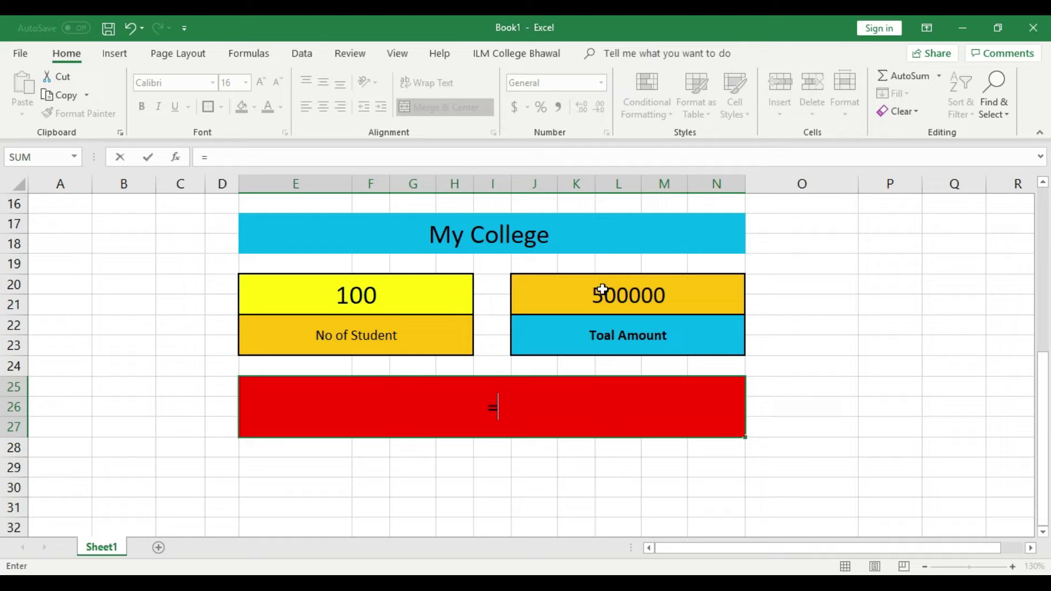
left_click(657, 291)
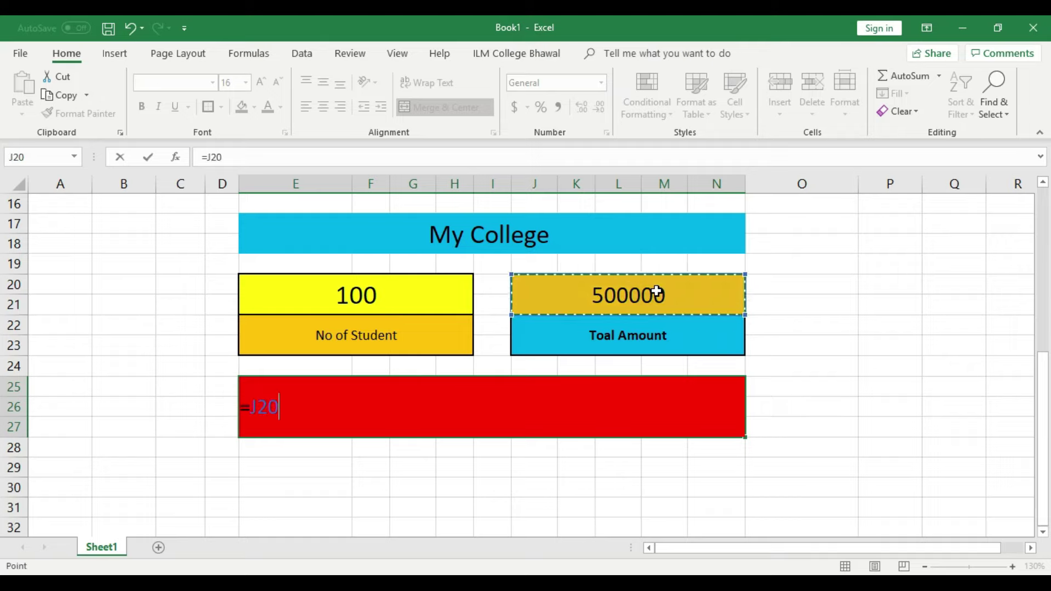
type("/")
left_click(422, 293)
key("Return")
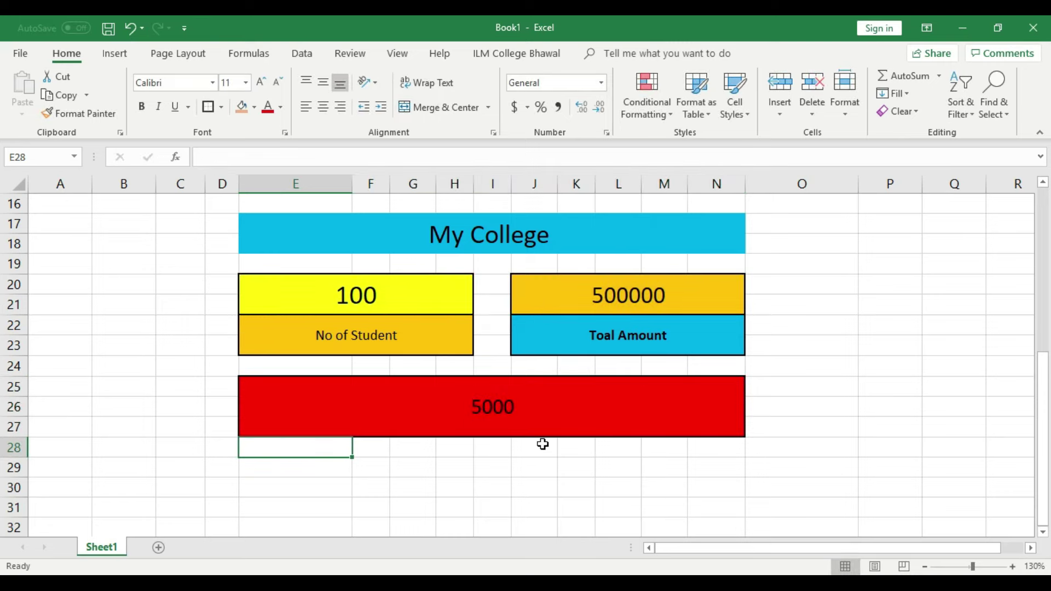
- Enlarge the 5000 result to font size 36
left_click(475, 409)
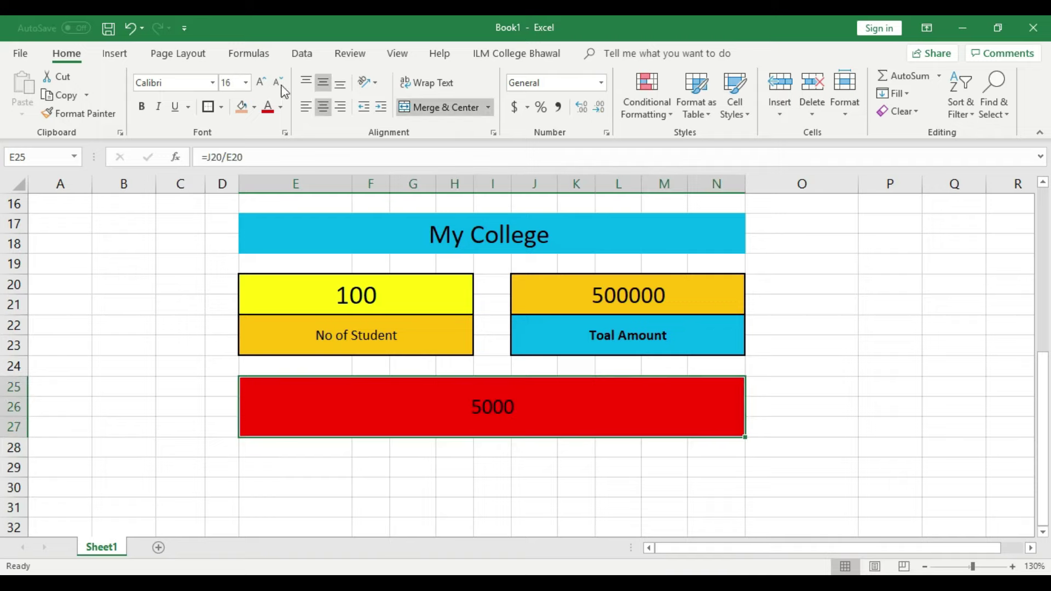
left_click(262, 83)
left_click(262, 83)
left_click(262, 83)
left_click(262, 83)
left_click(262, 84)
left_click(262, 83)
left_click(262, 84)
left_click(277, 82)
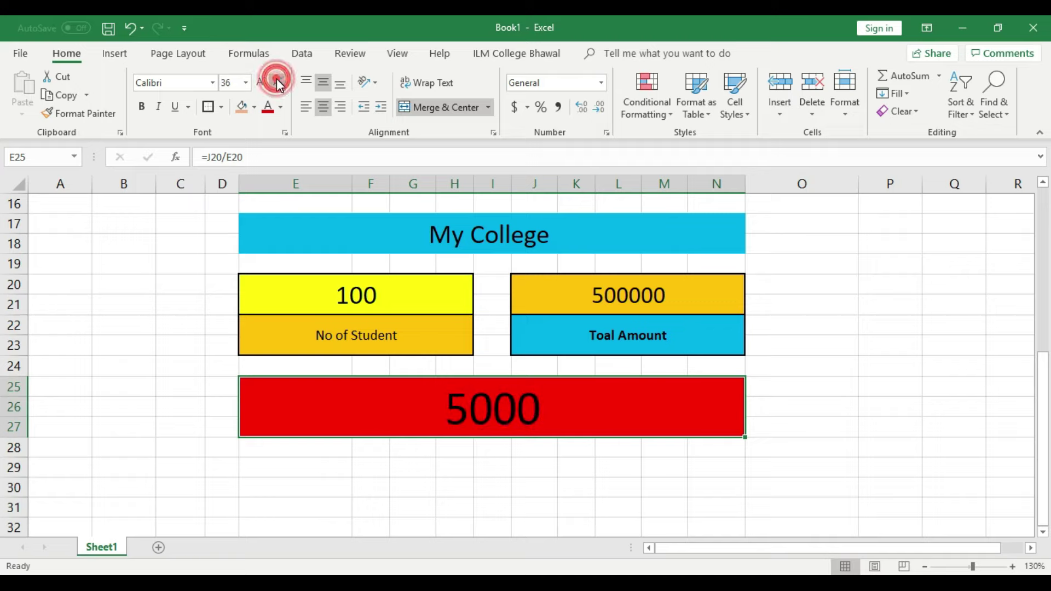
- Merge E24:N24, label it 'Average Package', fill it light blue and enlarge the text to 20
left_click_drag(314, 366, 711, 367)
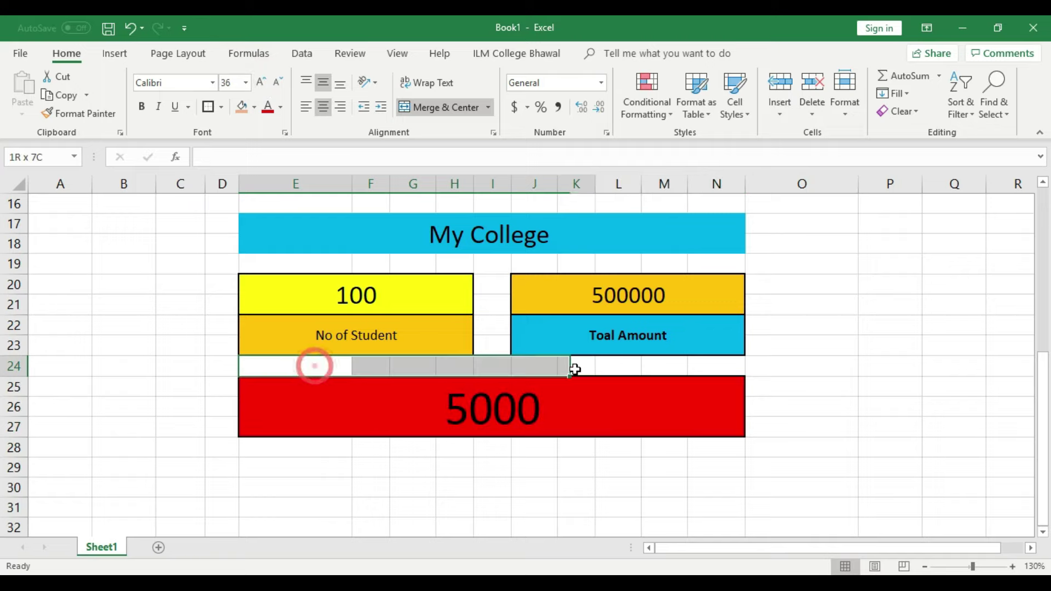
left_click(446, 107)
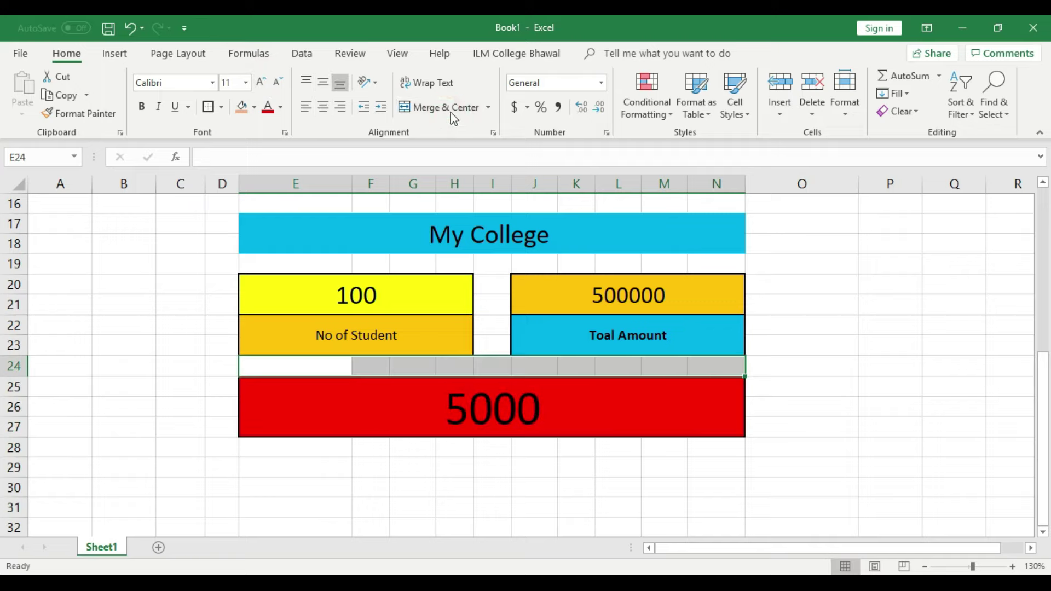
left_click(756, 322)
double_click(512, 368)
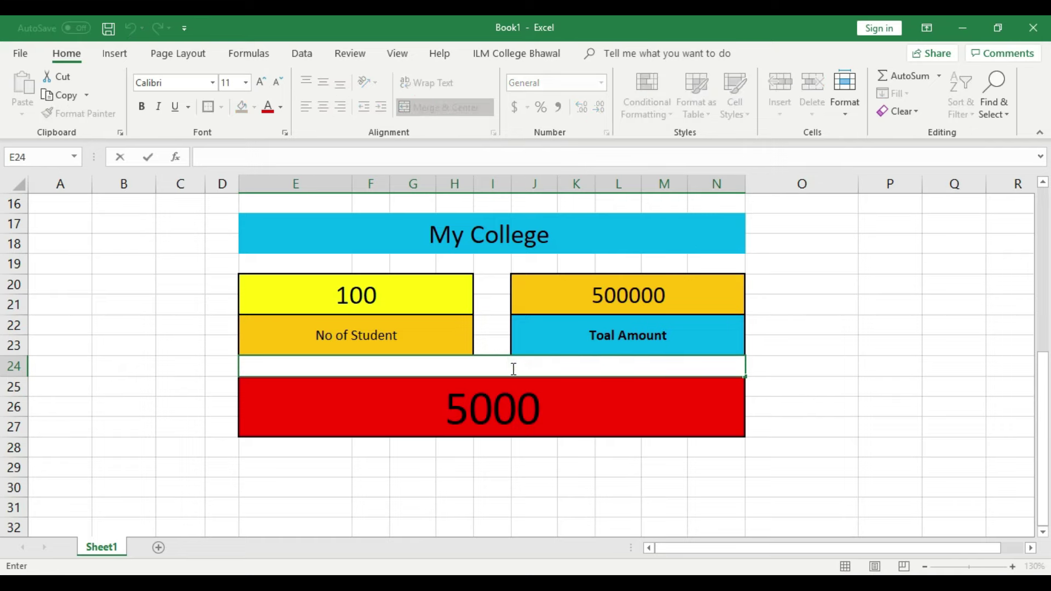
type("Average Package")
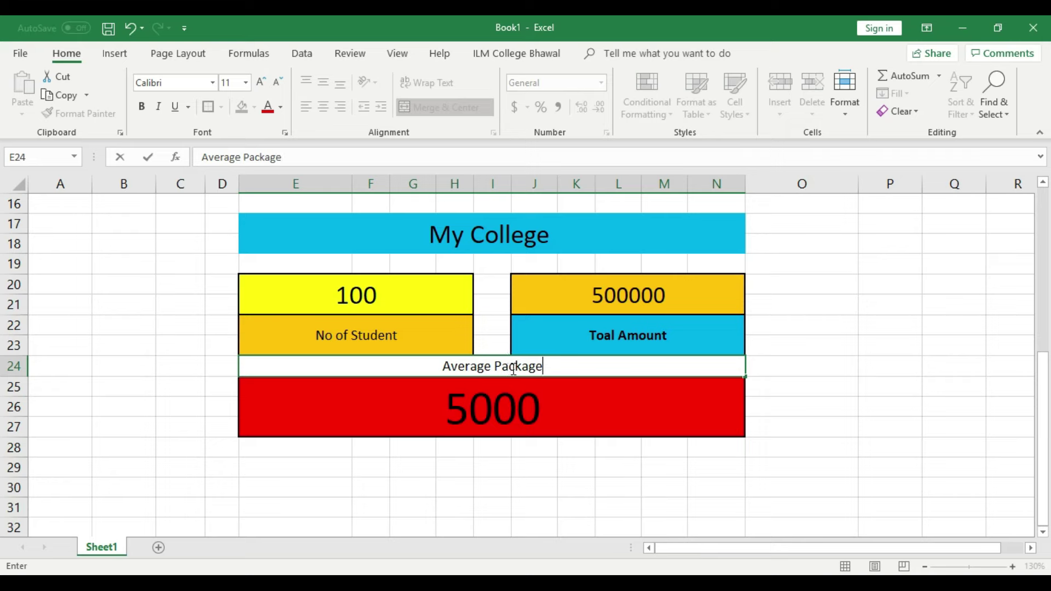
left_click(805, 384)
left_click(564, 364)
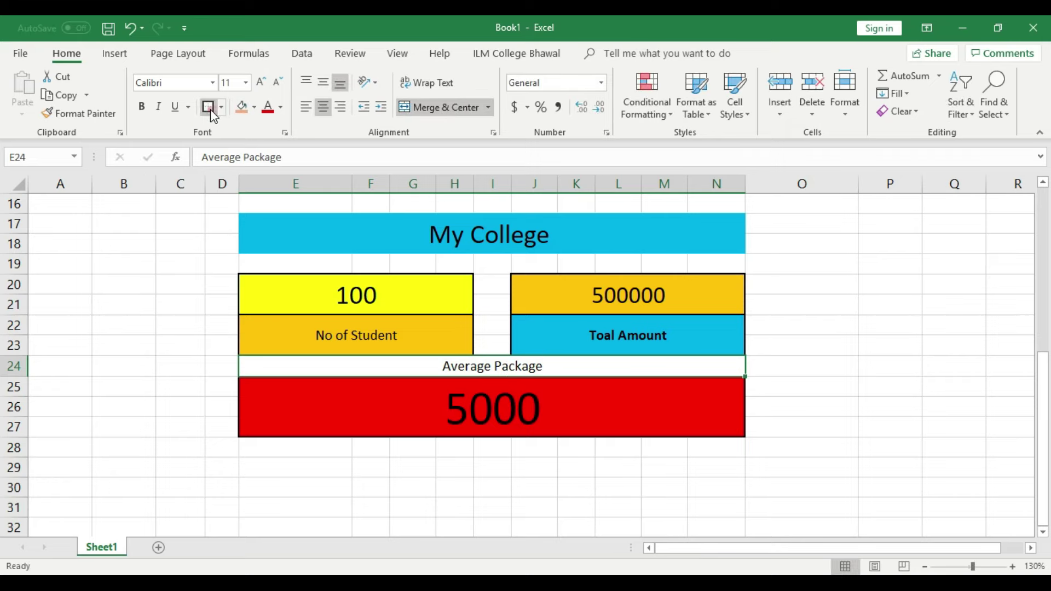
left_click(254, 107)
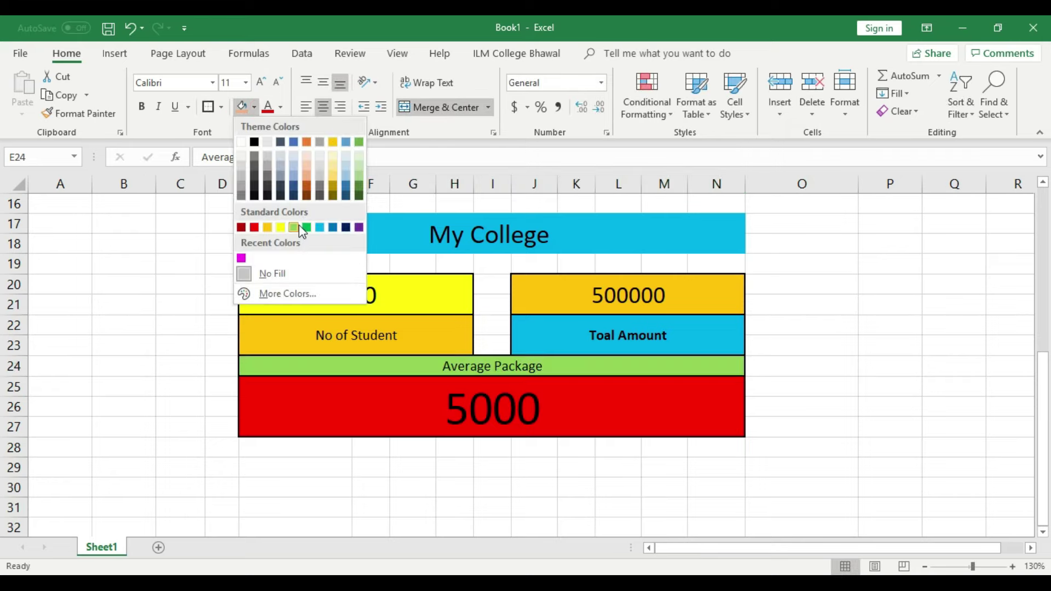
left_click(320, 229)
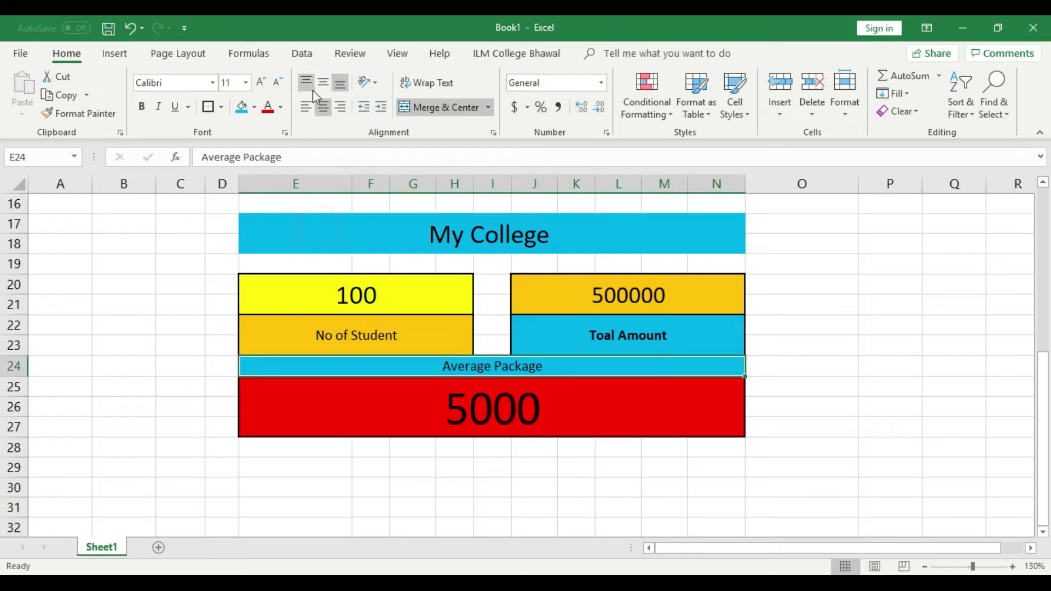
left_click(261, 83)
left_click(260, 84)
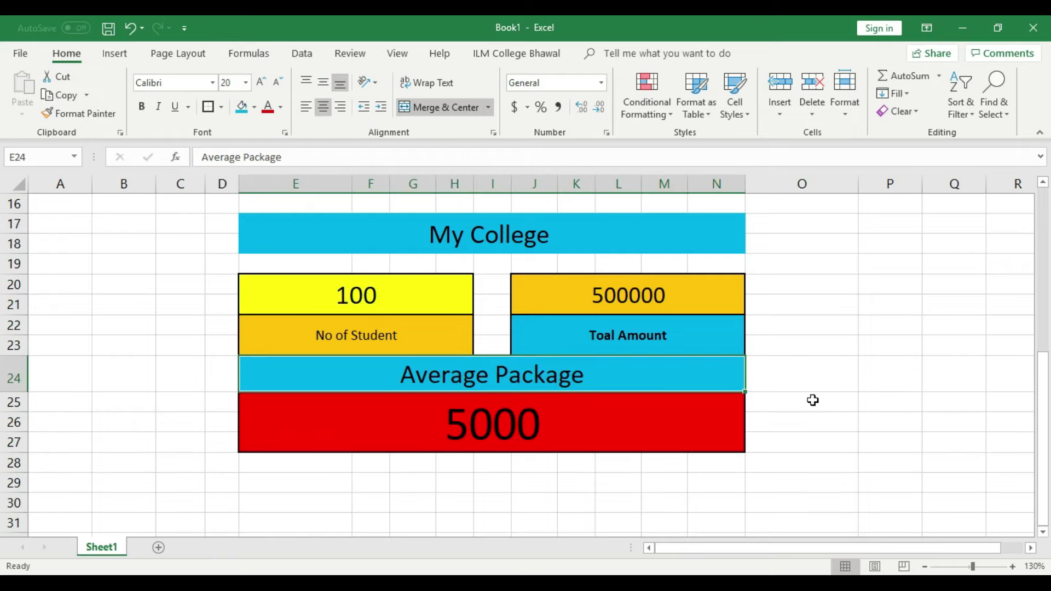
left_click(813, 398)
- Open the save screen, return to the sheet, and scroll up to the Fair and Lovely Cream table
key("ctrl+s")
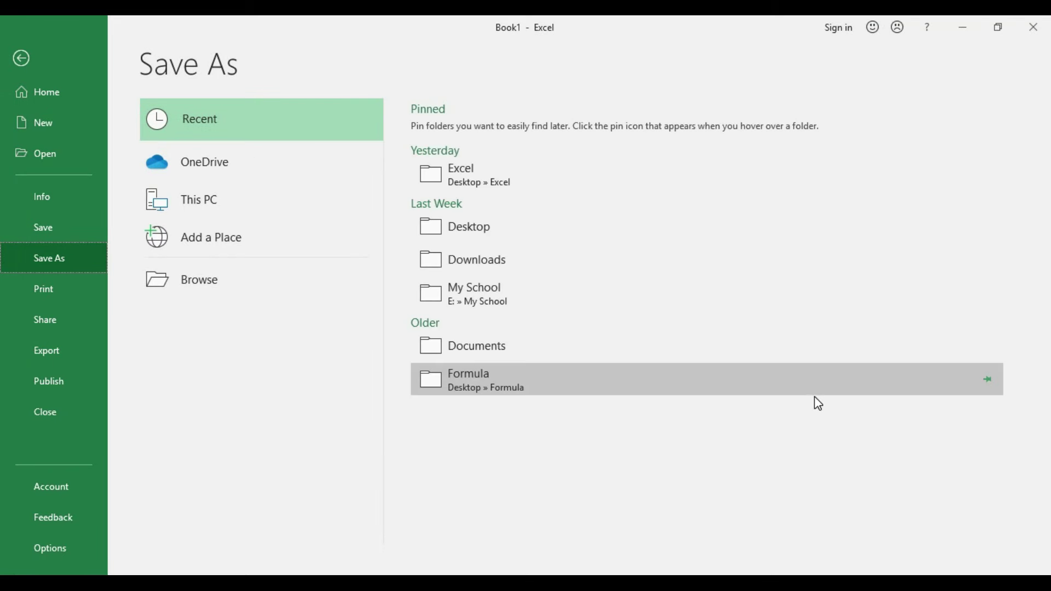
left_click(22, 62)
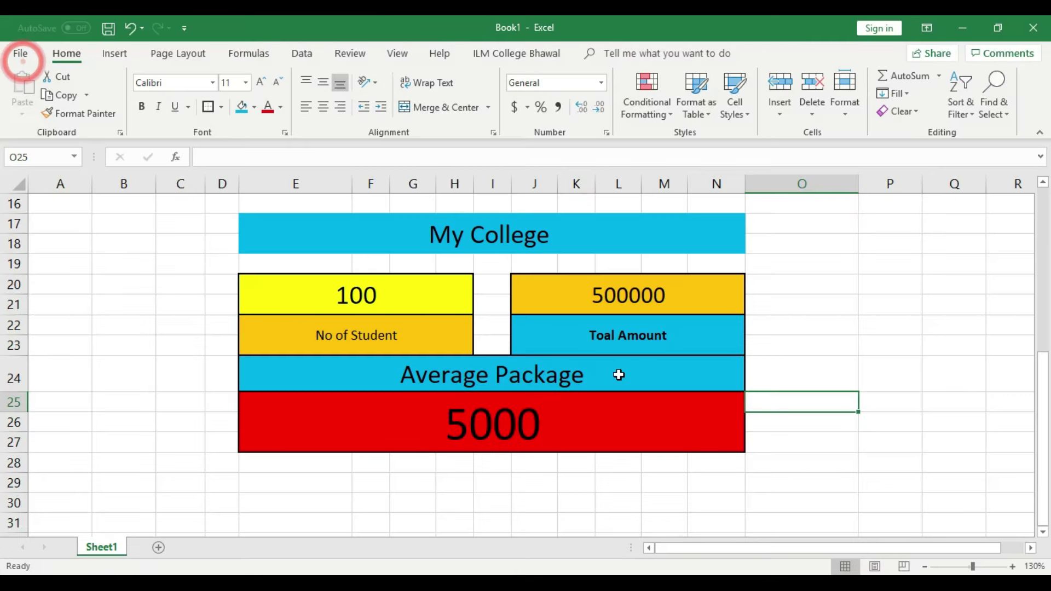
left_click(798, 364)
scroll(767, 395, "up", 4)
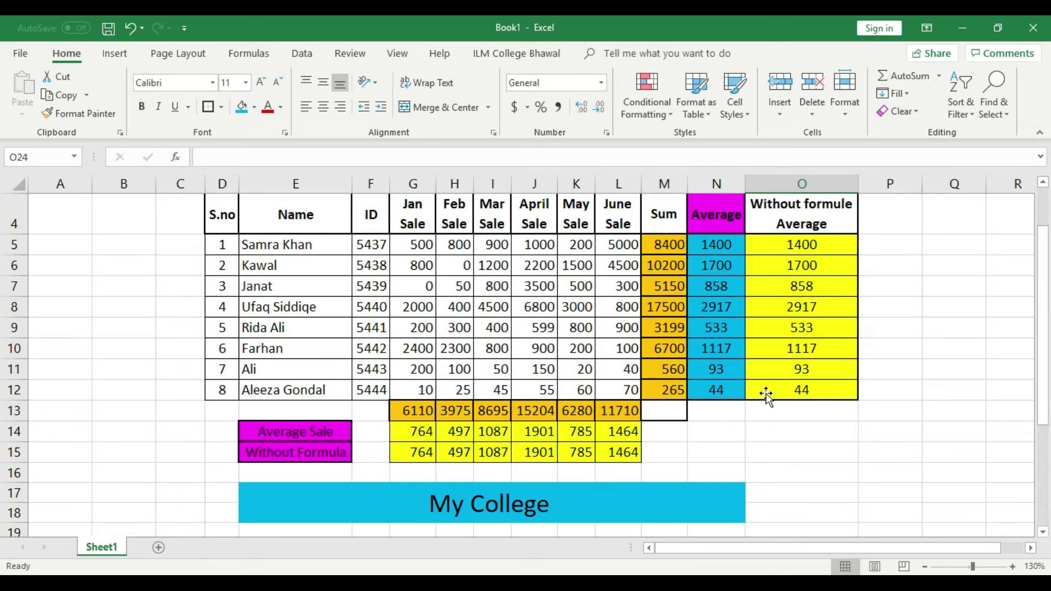
scroll(350, 340, "up", 1)
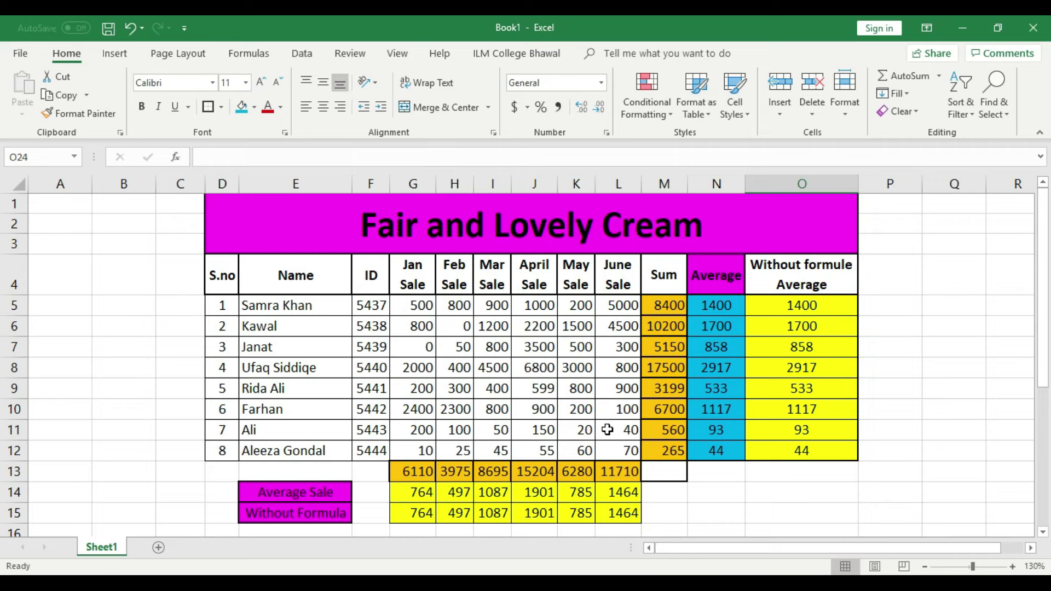
- Minimize Excel and refresh the Windows desktop
left_click(963, 26)
right_click(231, 285)
left_click(277, 351)
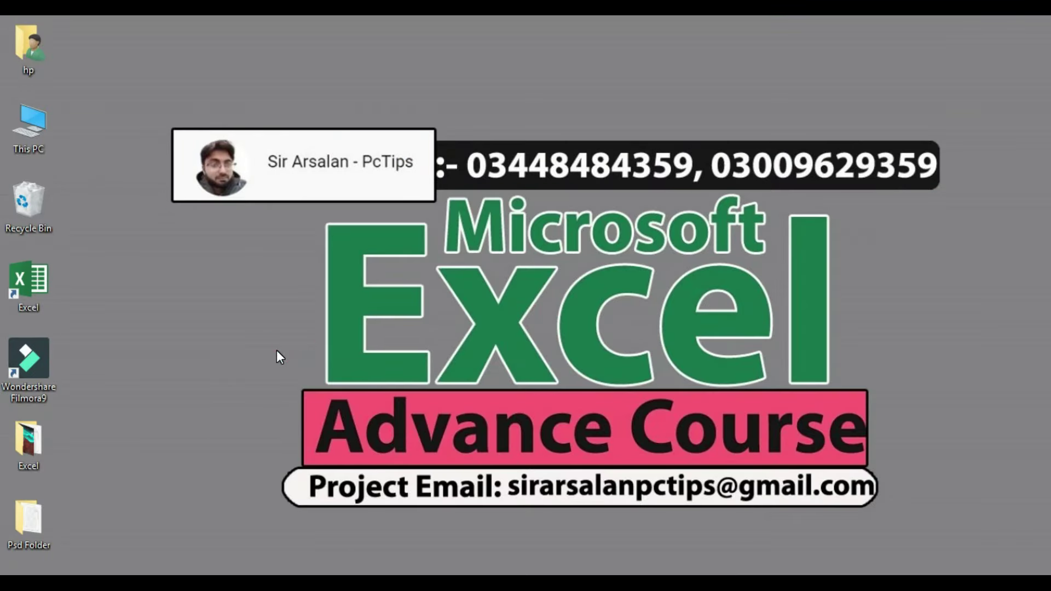